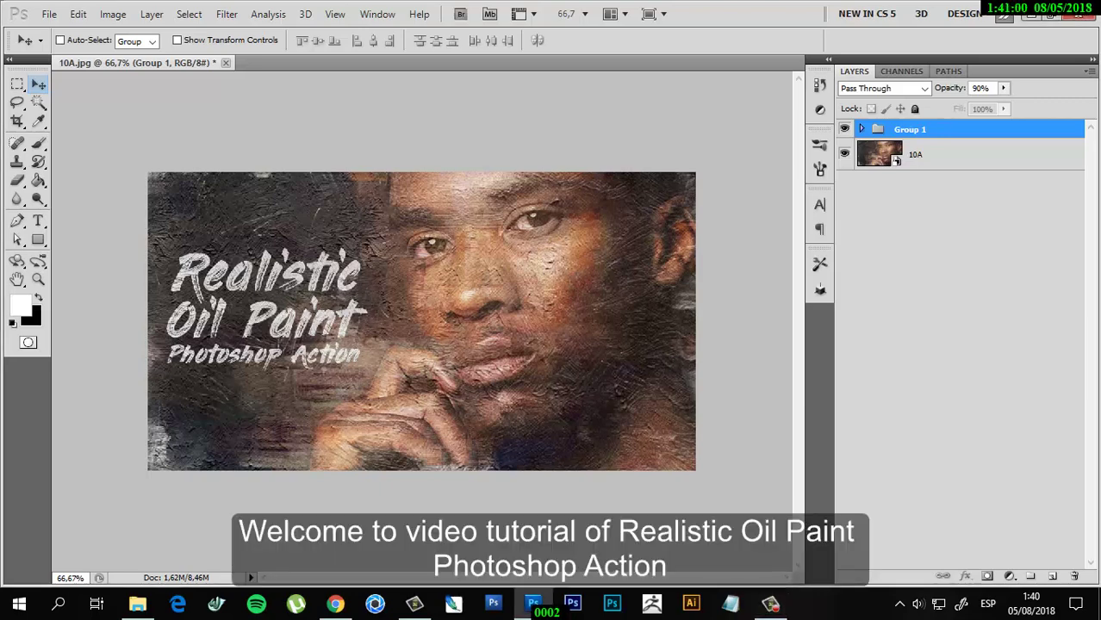
Close 10A.jpg without saving and keep the interface language as English: UK.
left_click(226, 63)
left_click(441, 239)
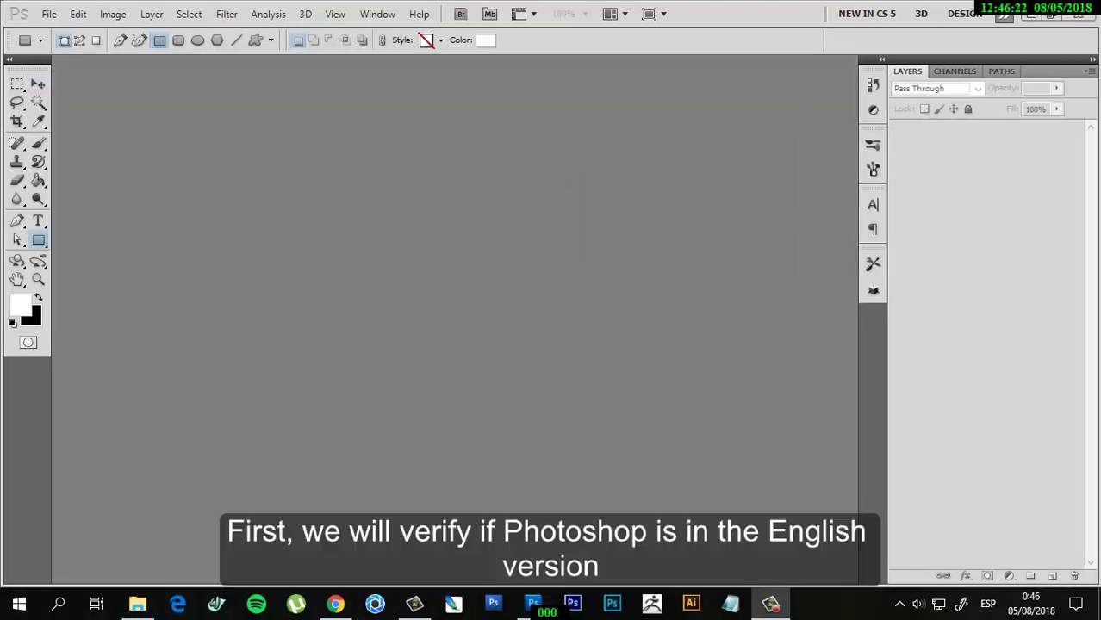
left_click(78, 14)
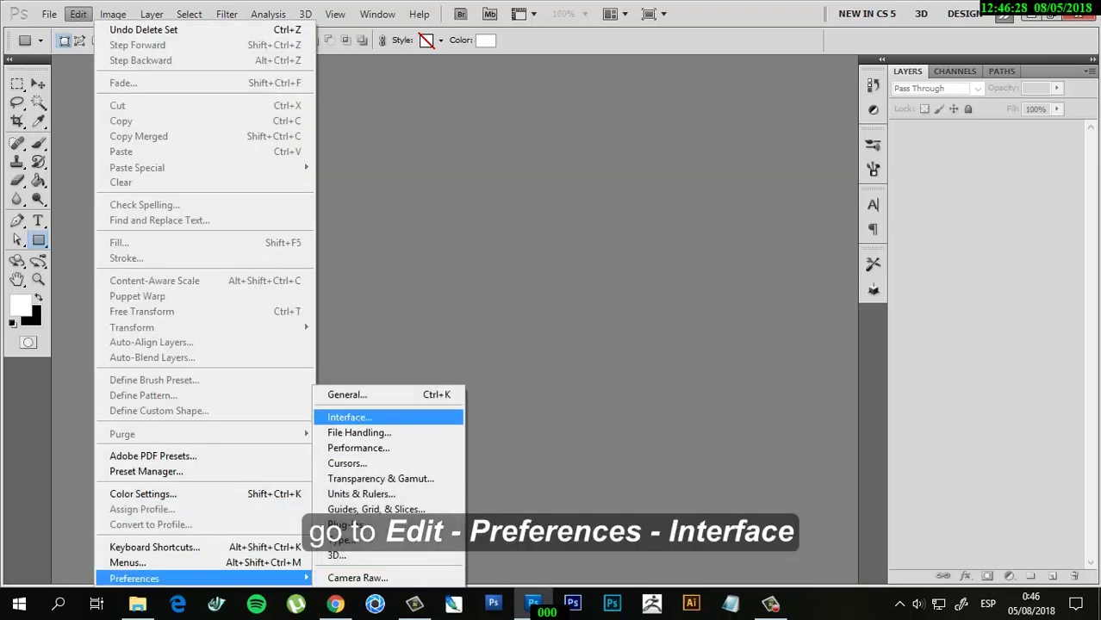
left_click(349, 417)
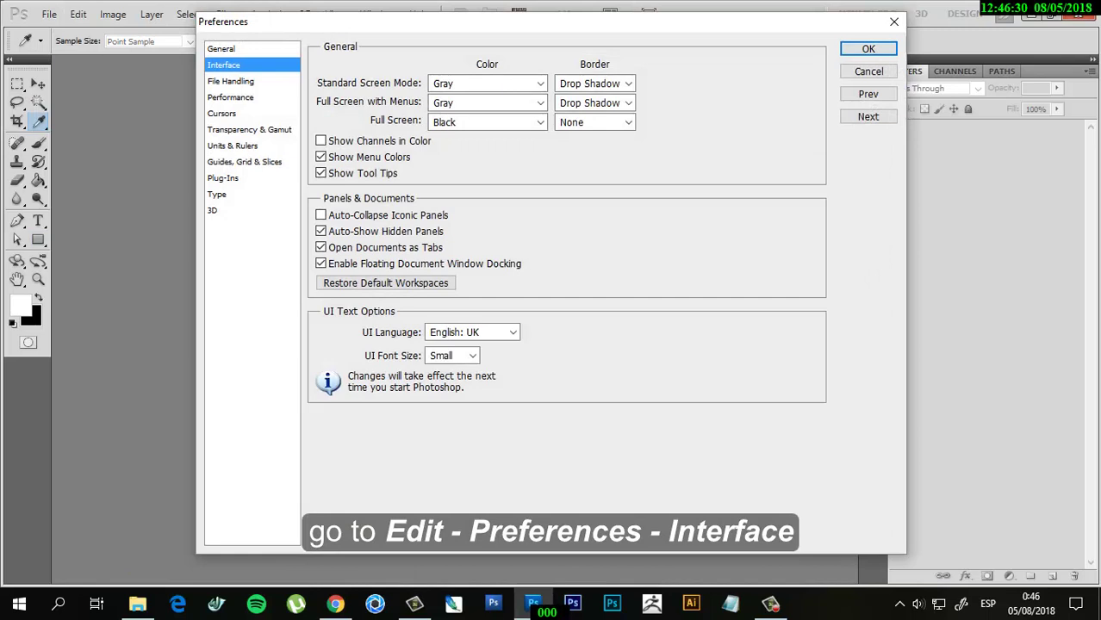
left_click(472, 332)
left_click(460, 344)
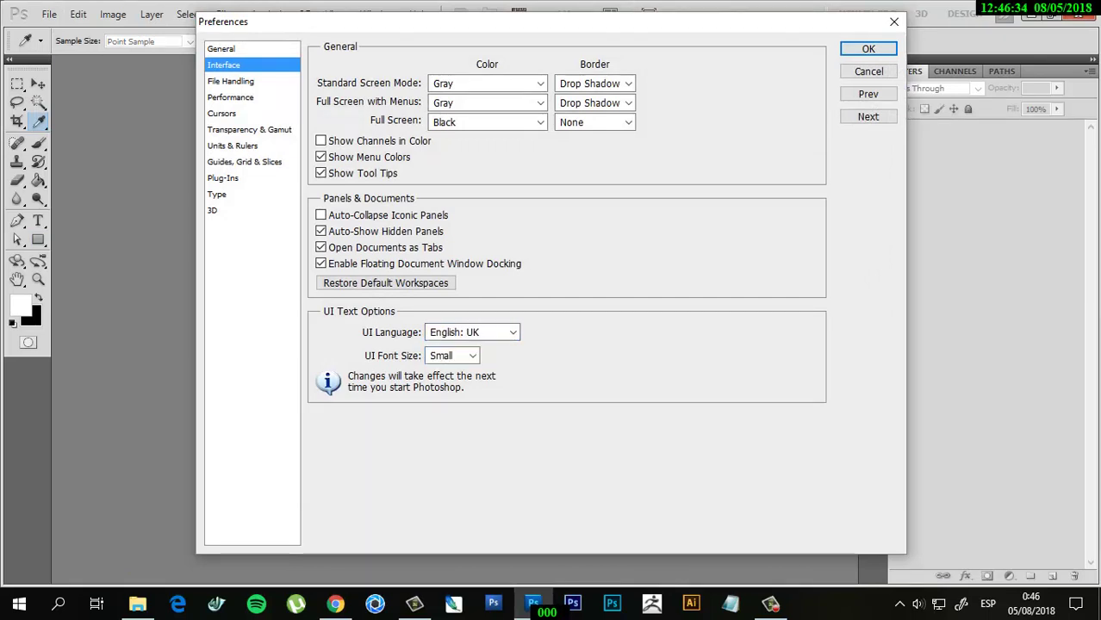
key("Return")
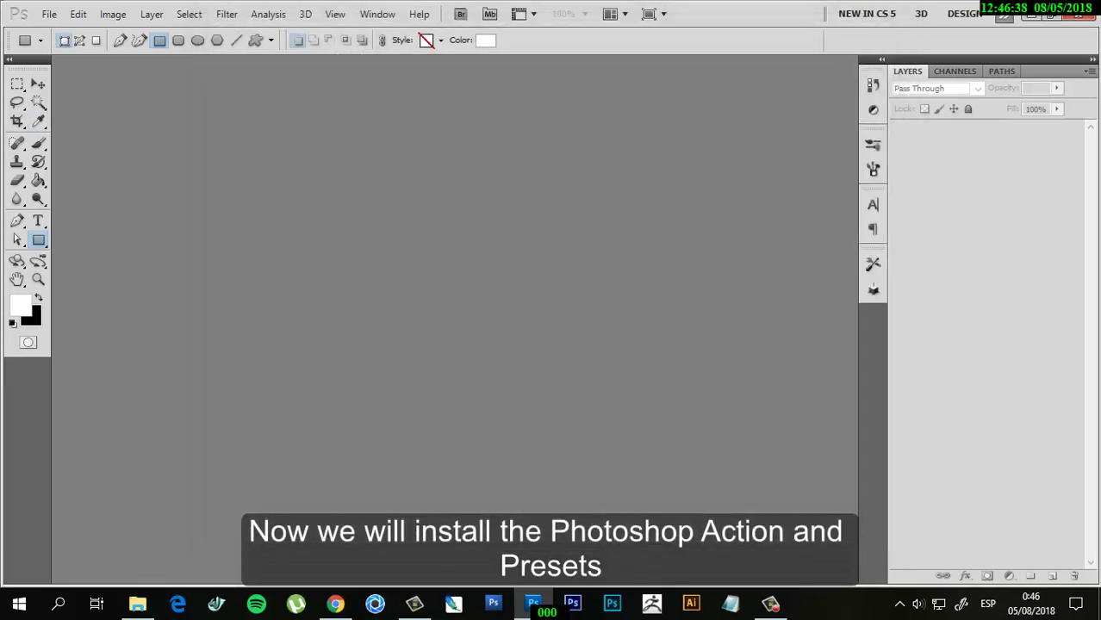
Show the Actions panel and choose Load Actions from its panel menu.
left_click(377, 13)
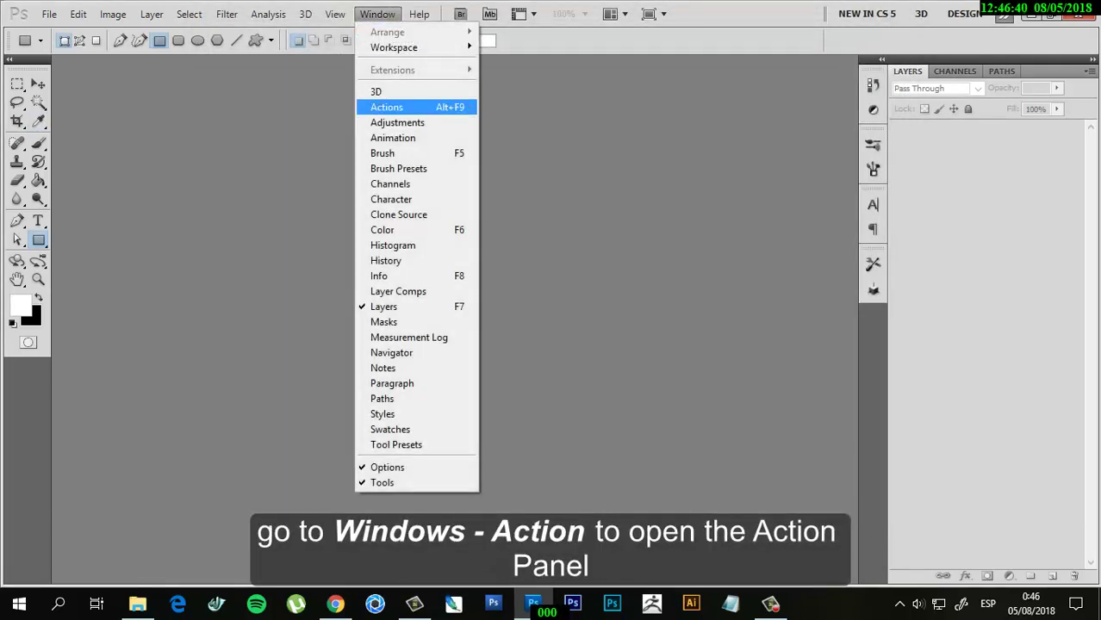
left_click(387, 107)
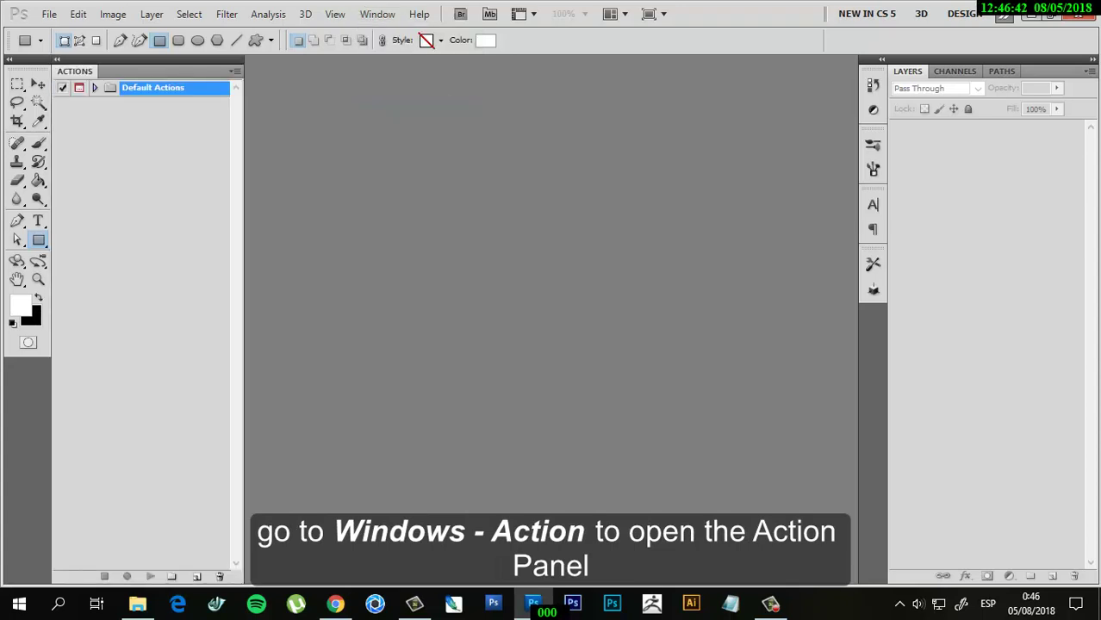
left_click(235, 70)
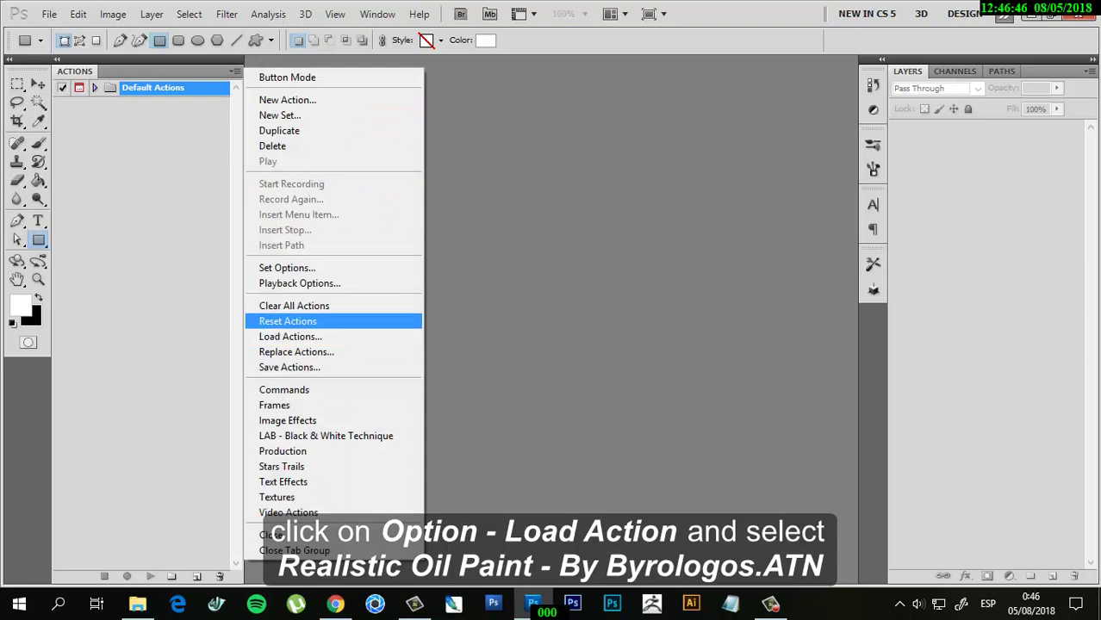
left_click(290, 336)
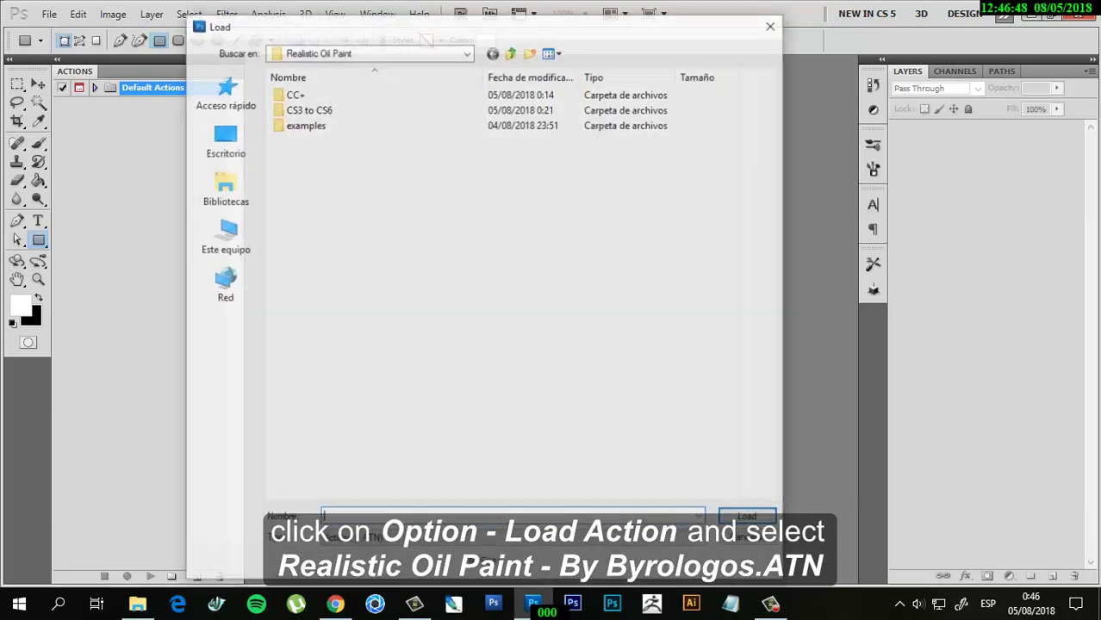
Load the Realistic Oil Paint .atn from CS3 to CS6, expand the set, and widen the panel.
left_click_drag(469, 24, 591, 31)
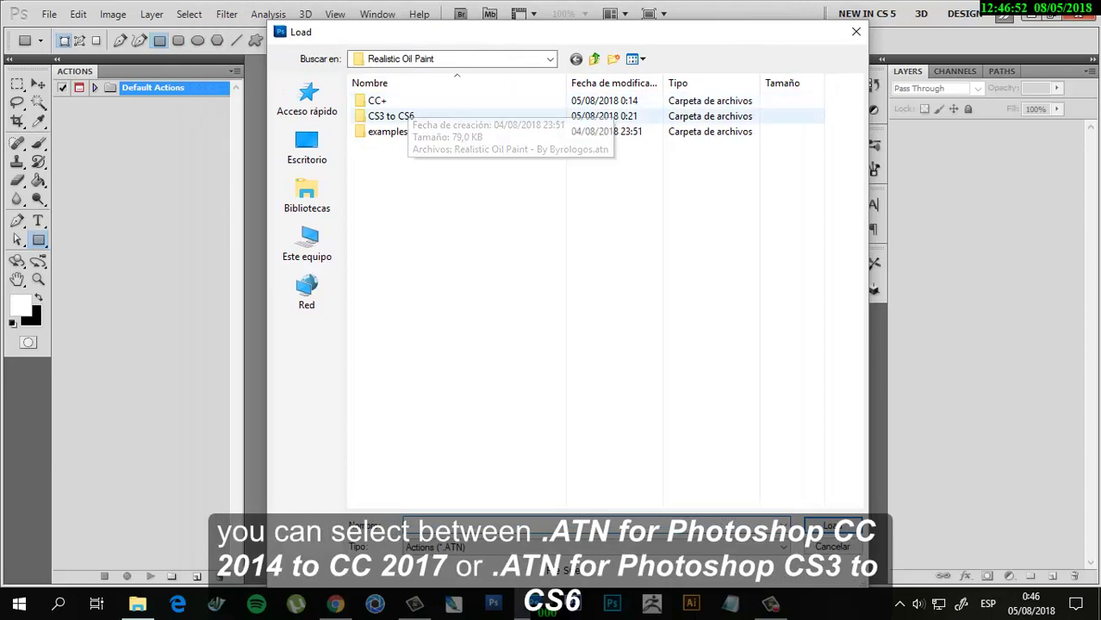
double_click(391, 115)
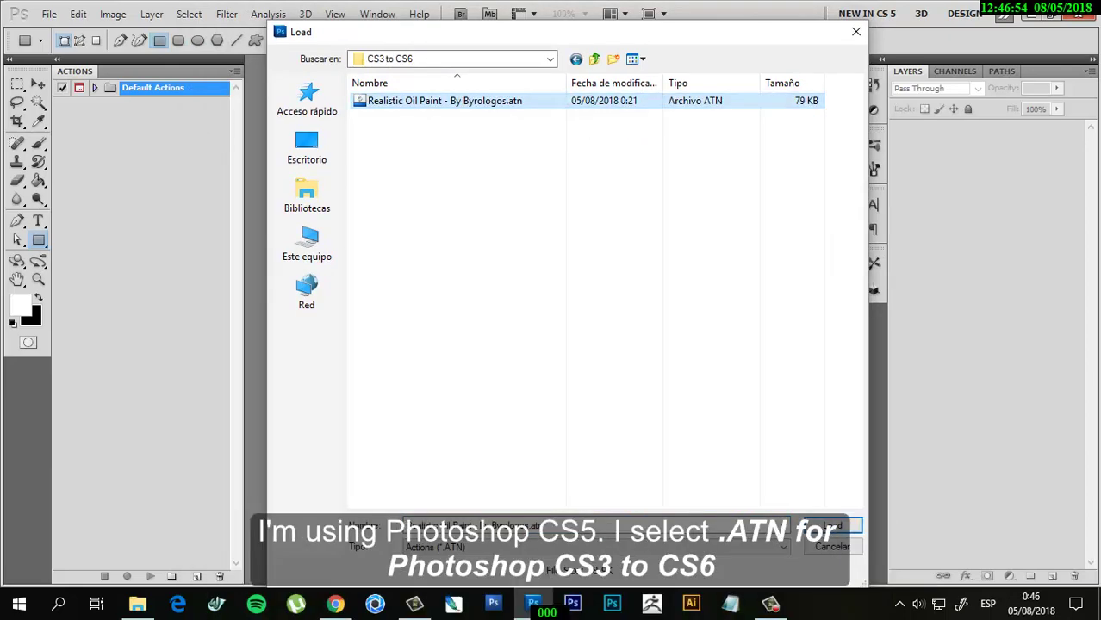
left_click(832, 526)
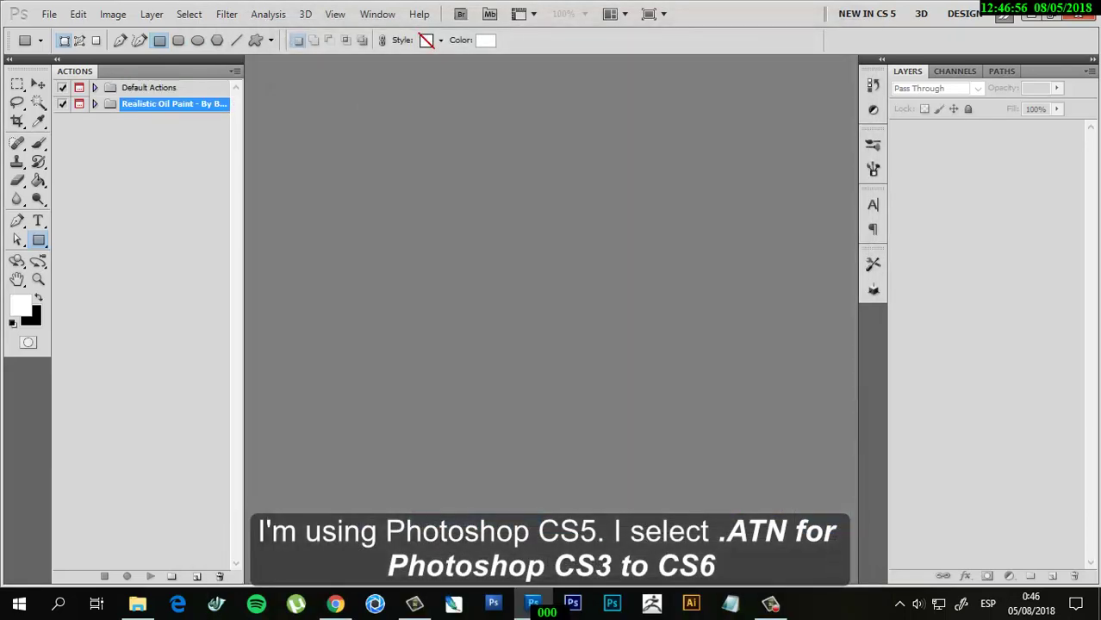
left_click(94, 104)
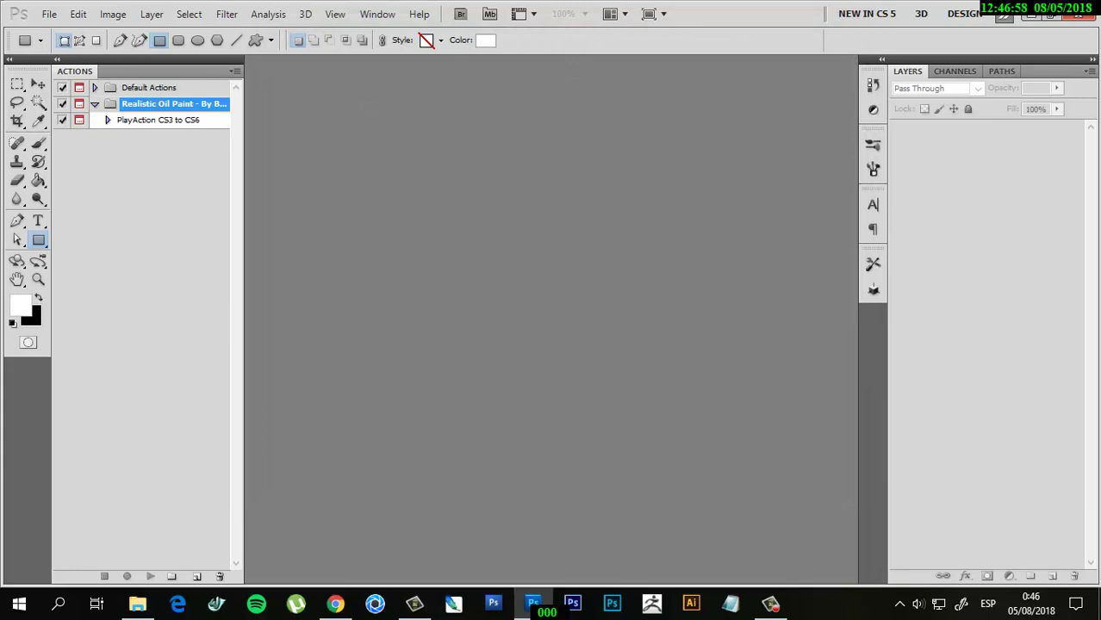
left_click_drag(244, 302, 293, 301)
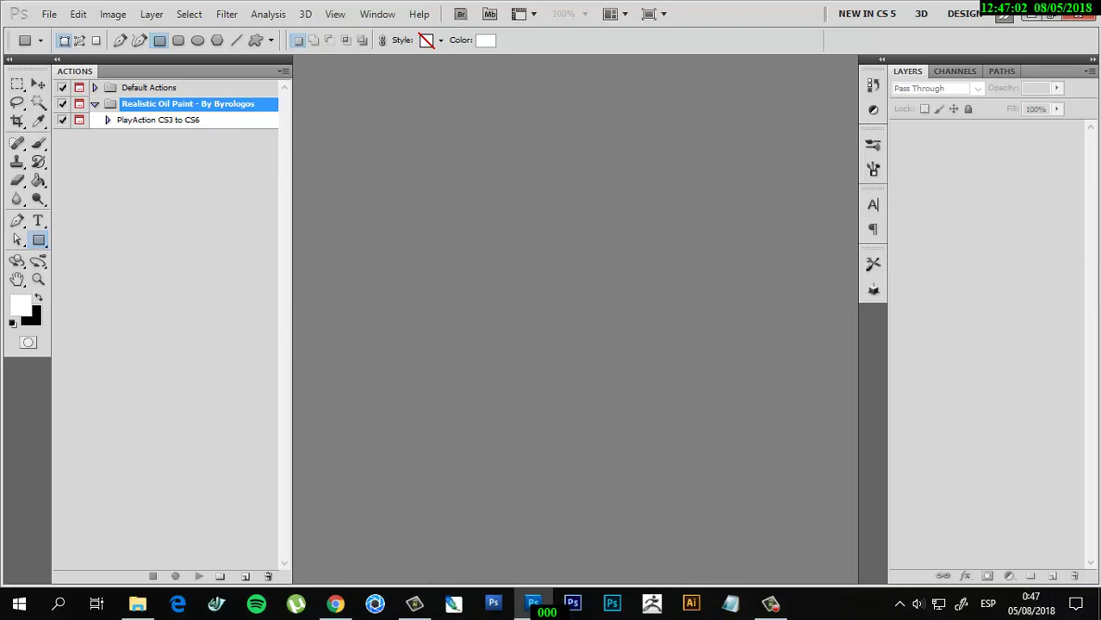
In the Preset Manager, replace current brushes with Realistic Oil Paint Brushes.abr.
left_click(78, 14)
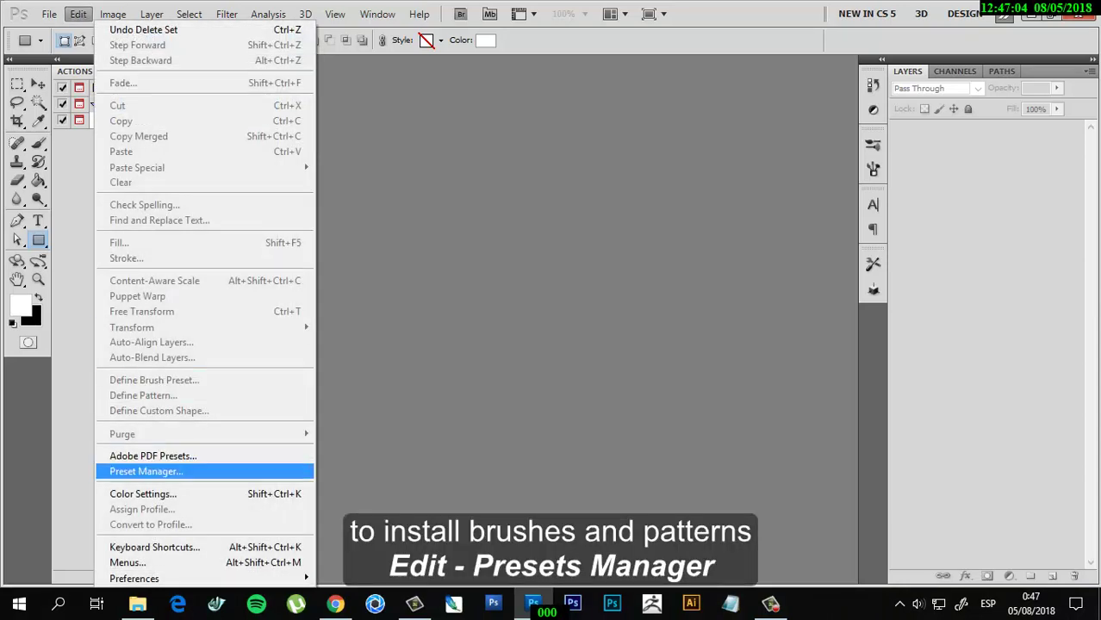
left_click(146, 472)
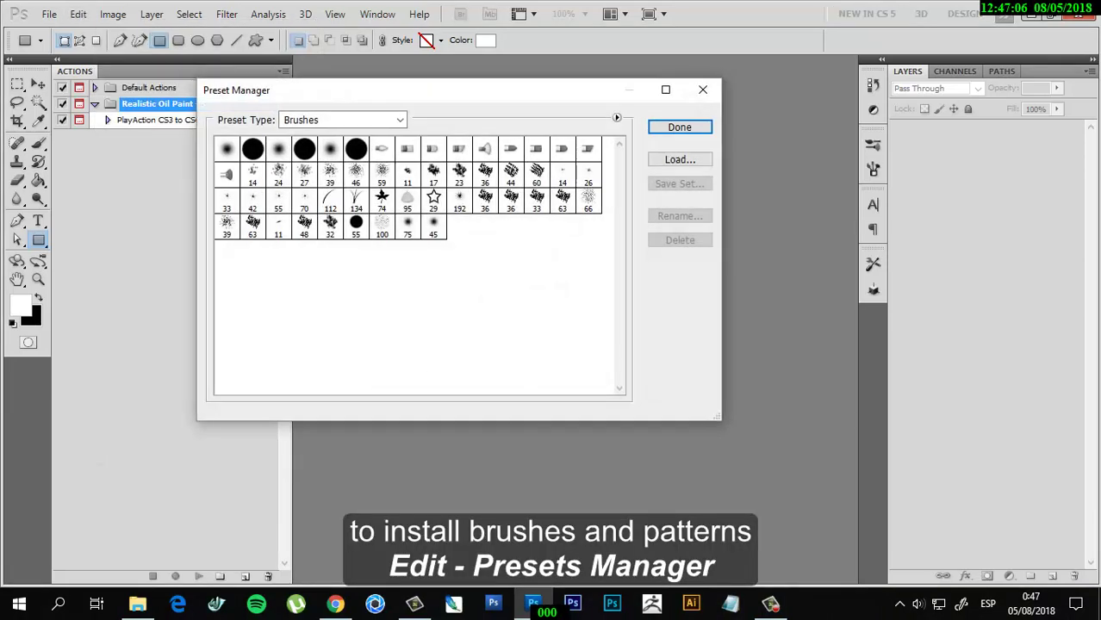
left_click(345, 120)
left_click(310, 131)
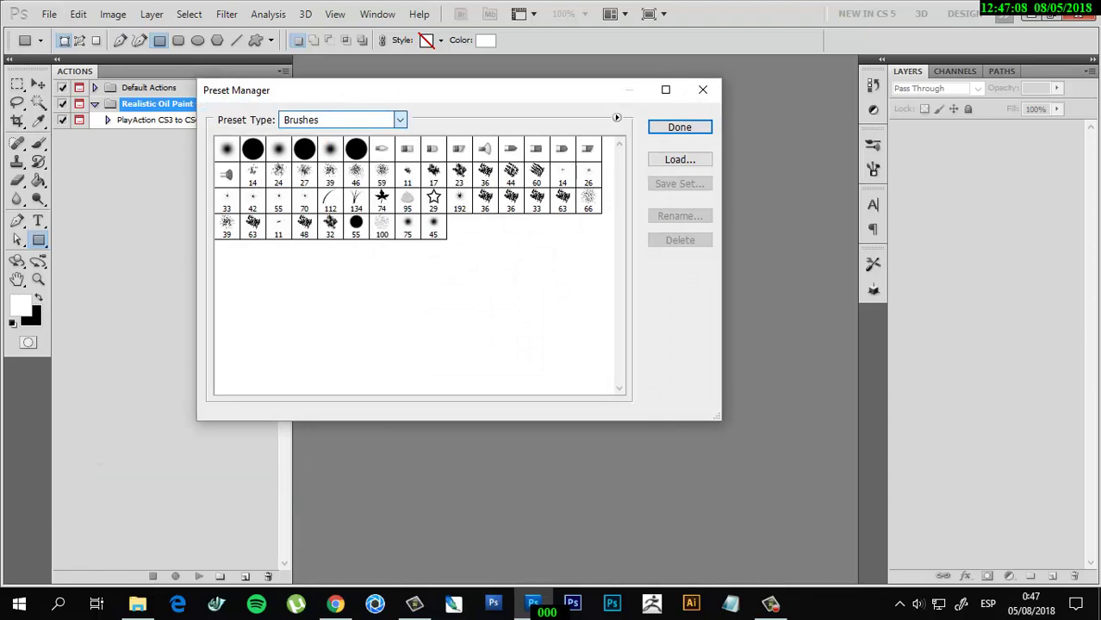
left_click(617, 118)
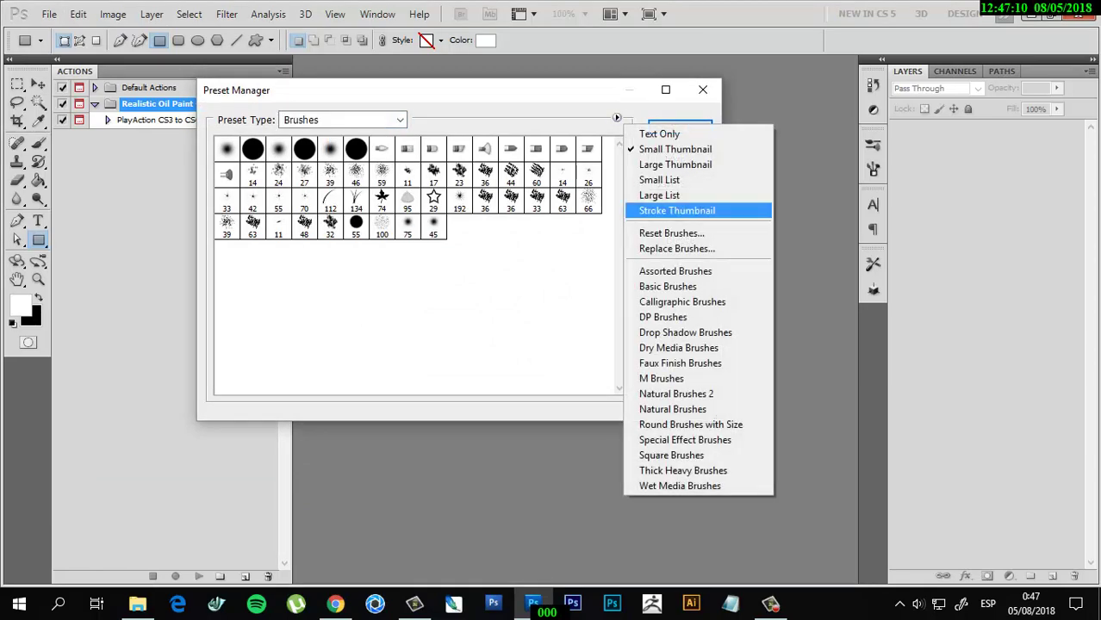
left_click(676, 248)
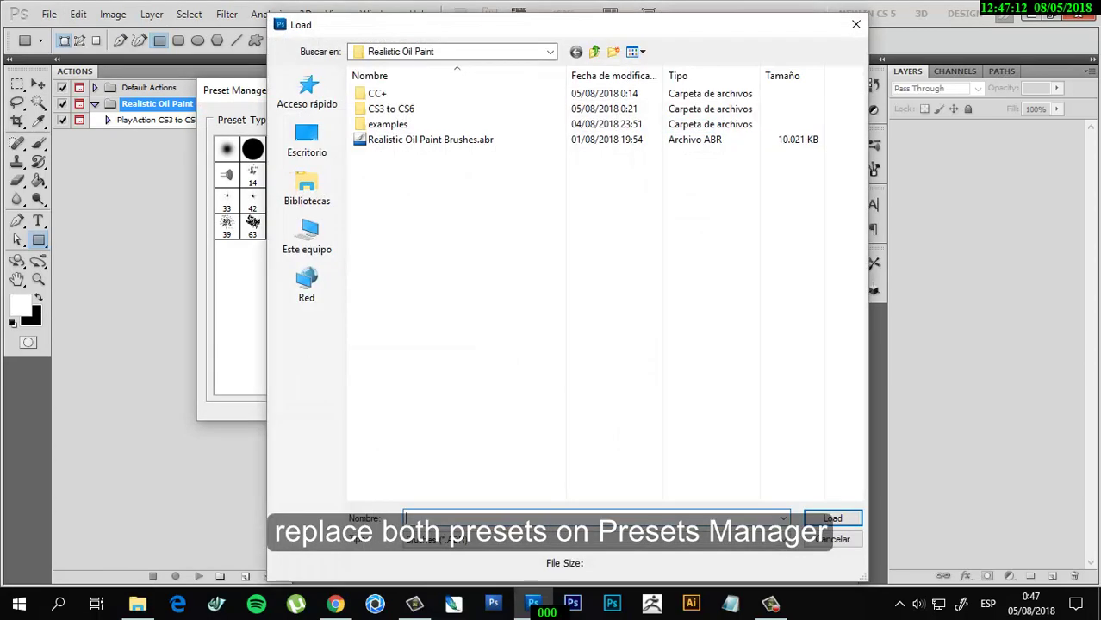
left_click(431, 139)
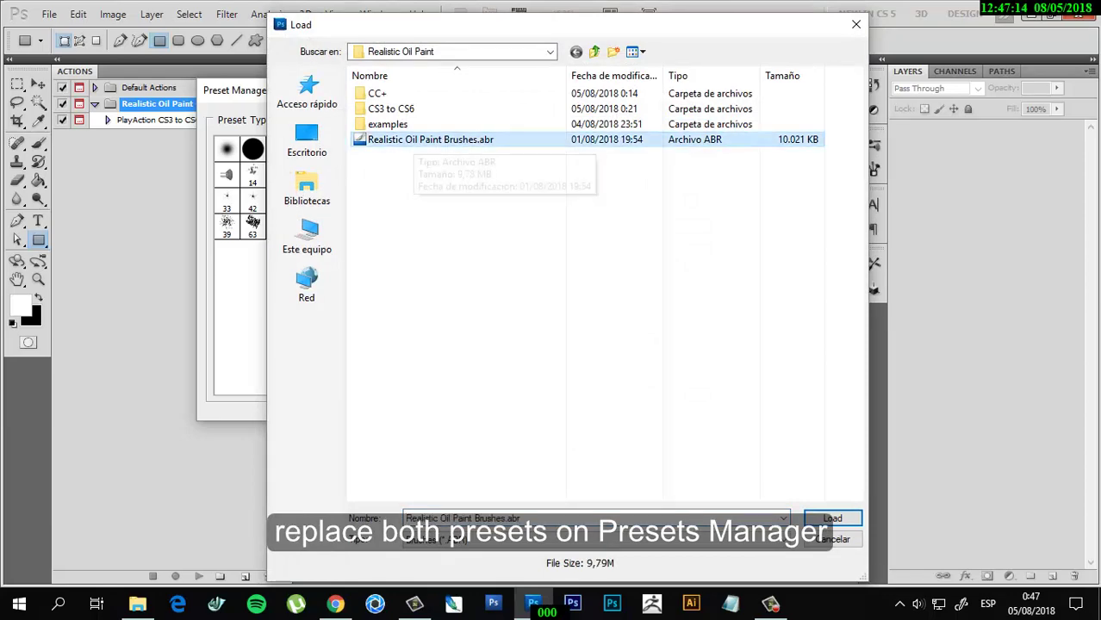
key("Return")
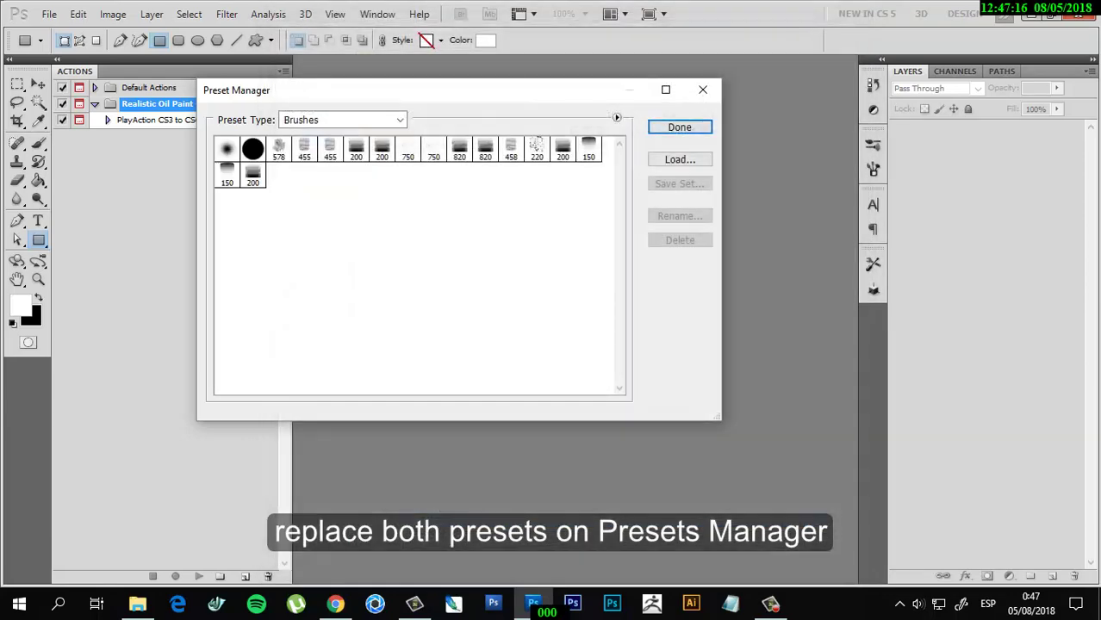
Replace current patterns with Realistic Oil Paint Patterns.pat and close the Preset Manager.
left_click(342, 119)
left_click(310, 162)
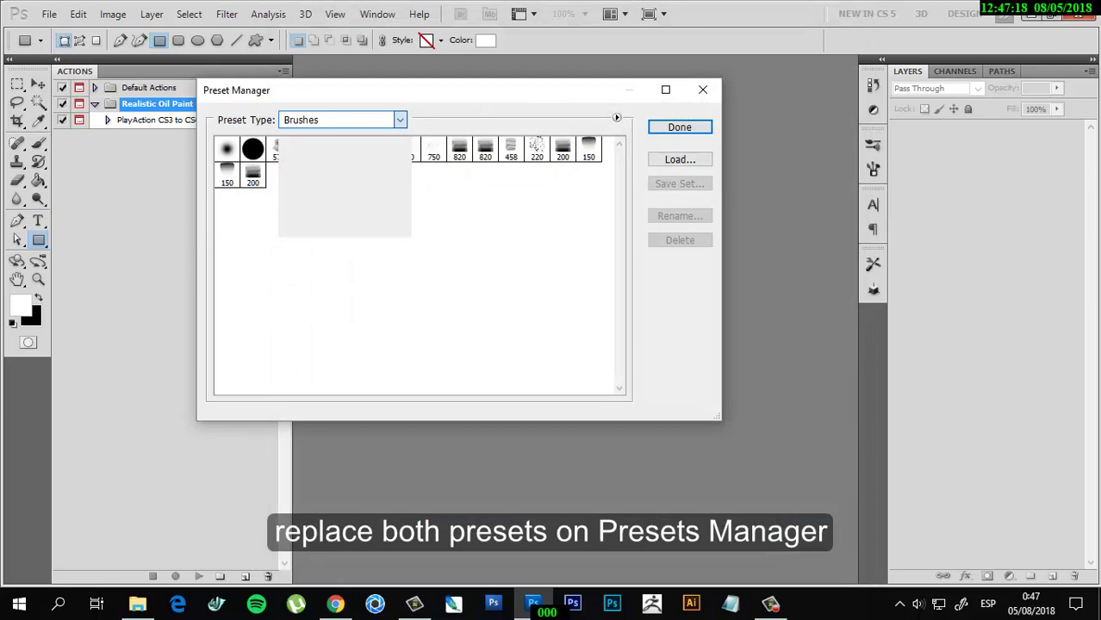
left_click(617, 118)
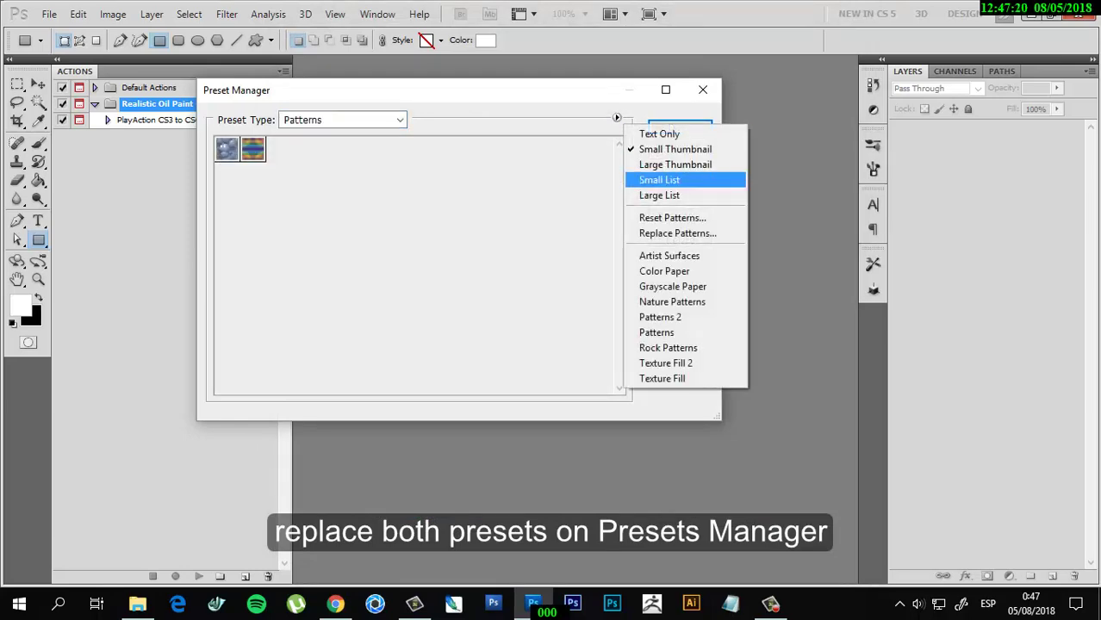
left_click(678, 233)
left_click(430, 139)
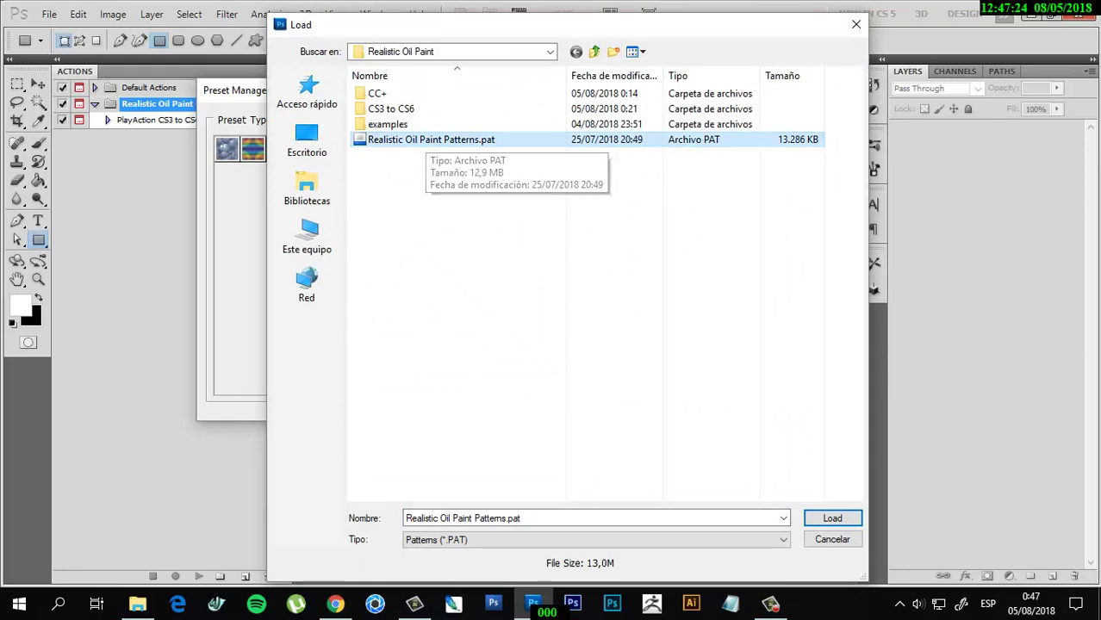
key("Return")
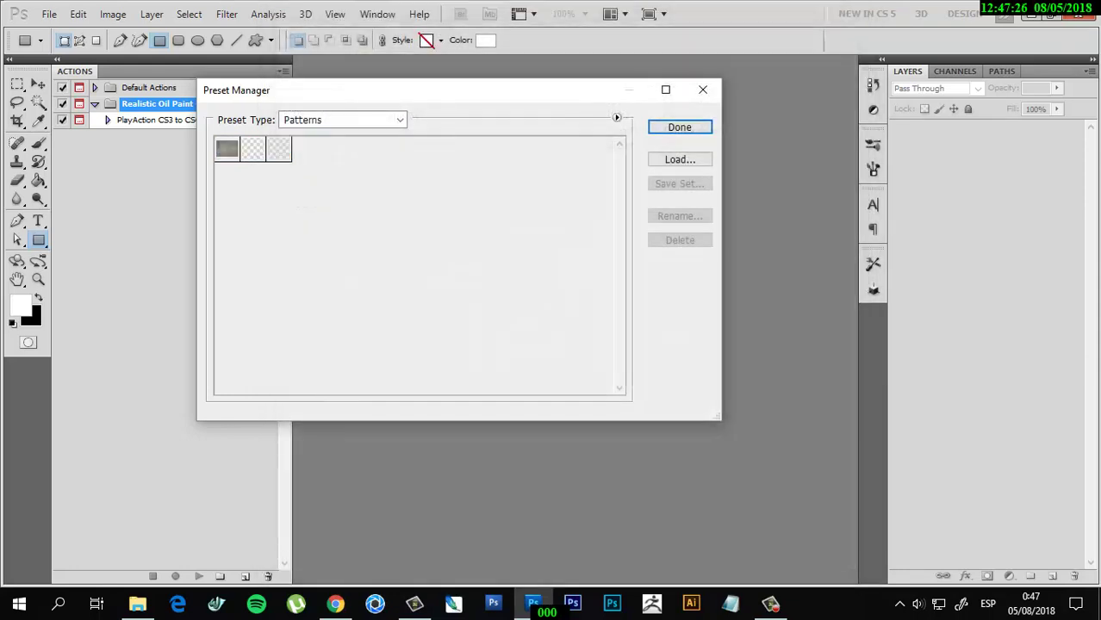
key("Return")
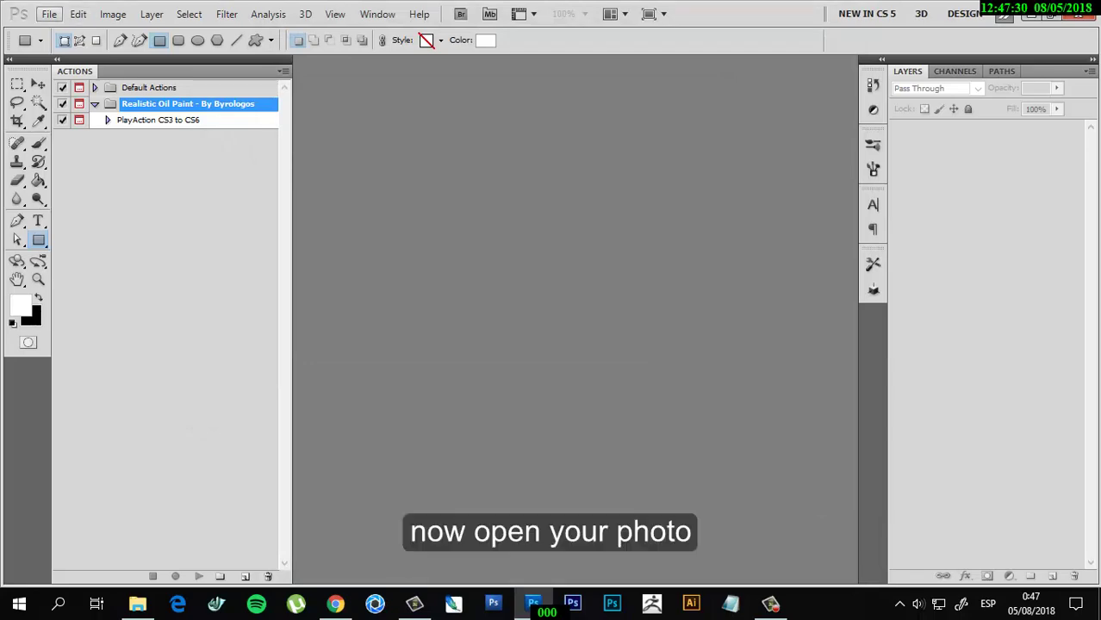
Open blur-boy-casual-428333.jpg and verify its mode is RGB Color, 8 Bits/Channel.
left_click(49, 14)
left_click(67, 47)
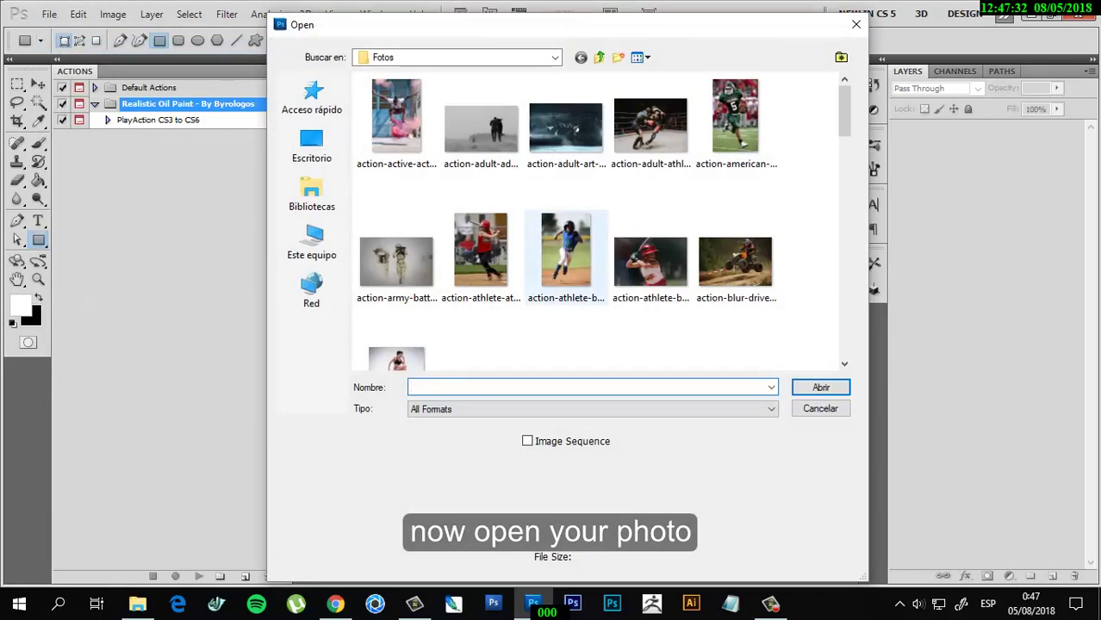
scroll(594, 219, "down", 5)
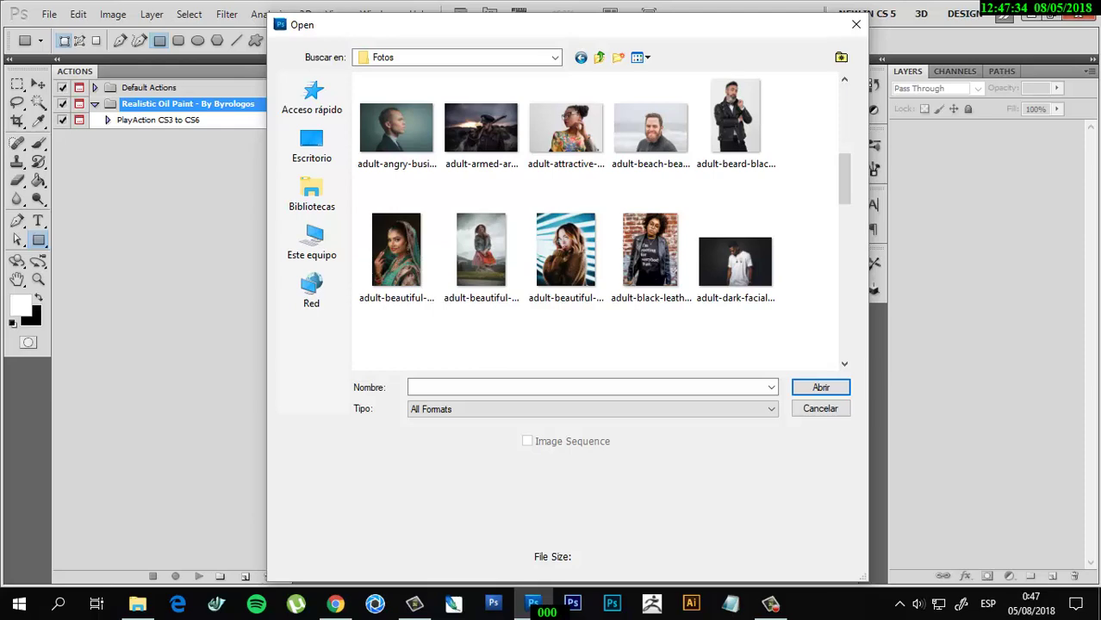
scroll(594, 220, "down", 5)
scroll(595, 220, "down", 3)
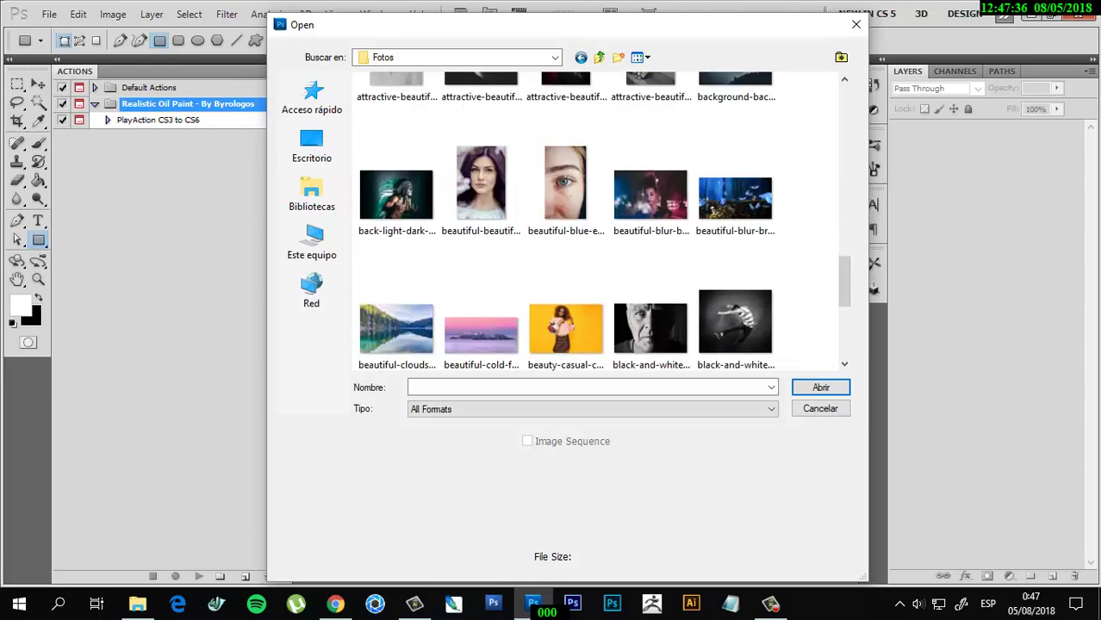
scroll(595, 219, "down", 2)
scroll(595, 219, "down", 2)
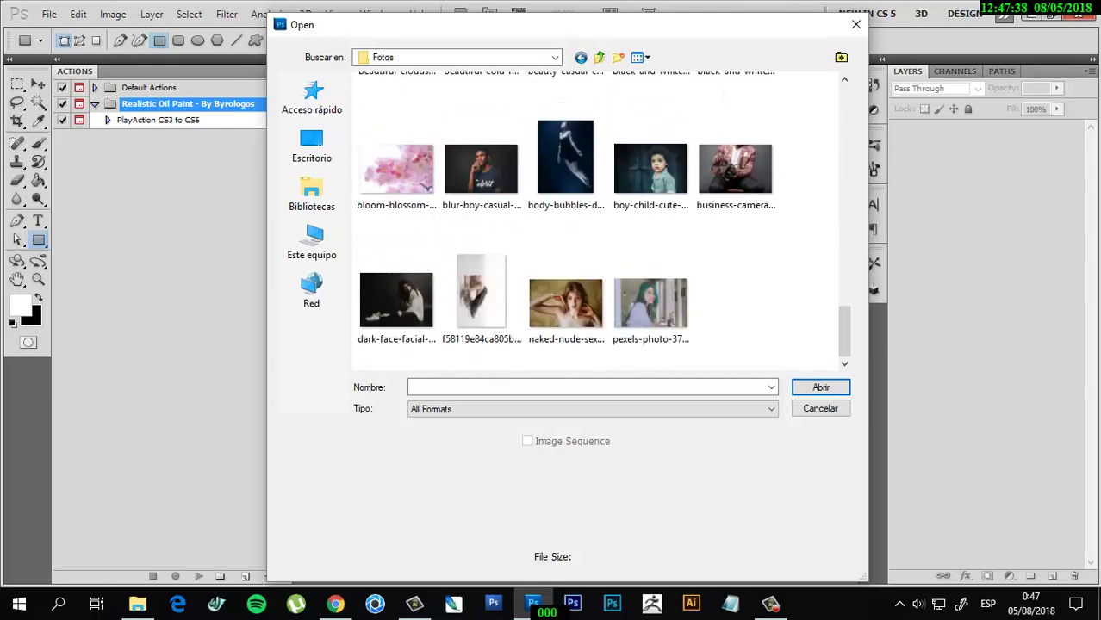
left_click(481, 169)
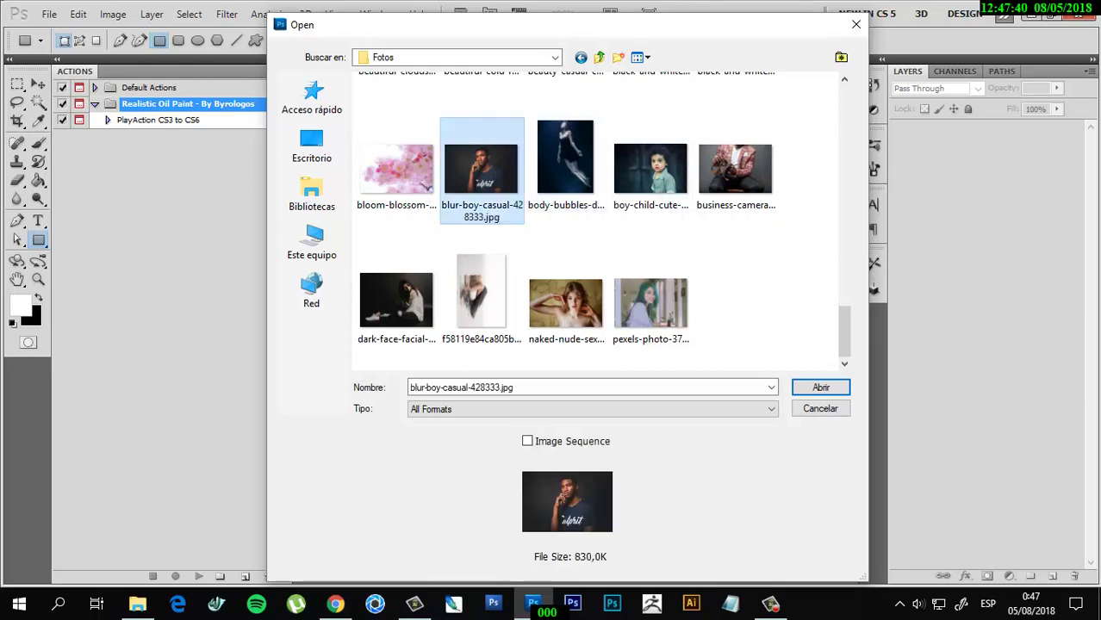
key("Return")
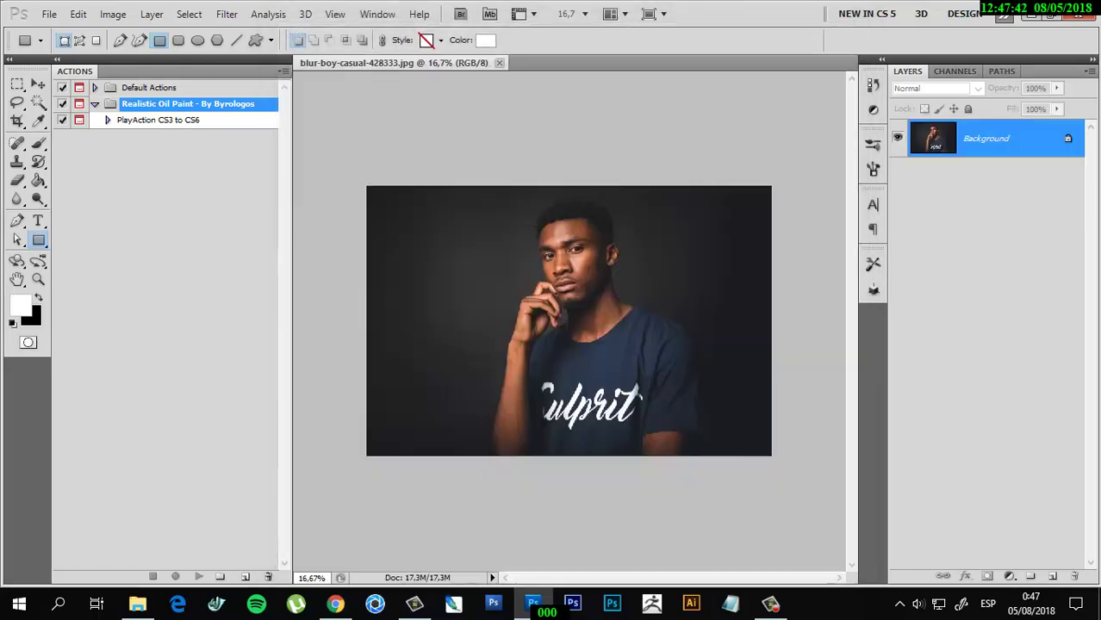
left_click_drag(290, 301, 254, 301)
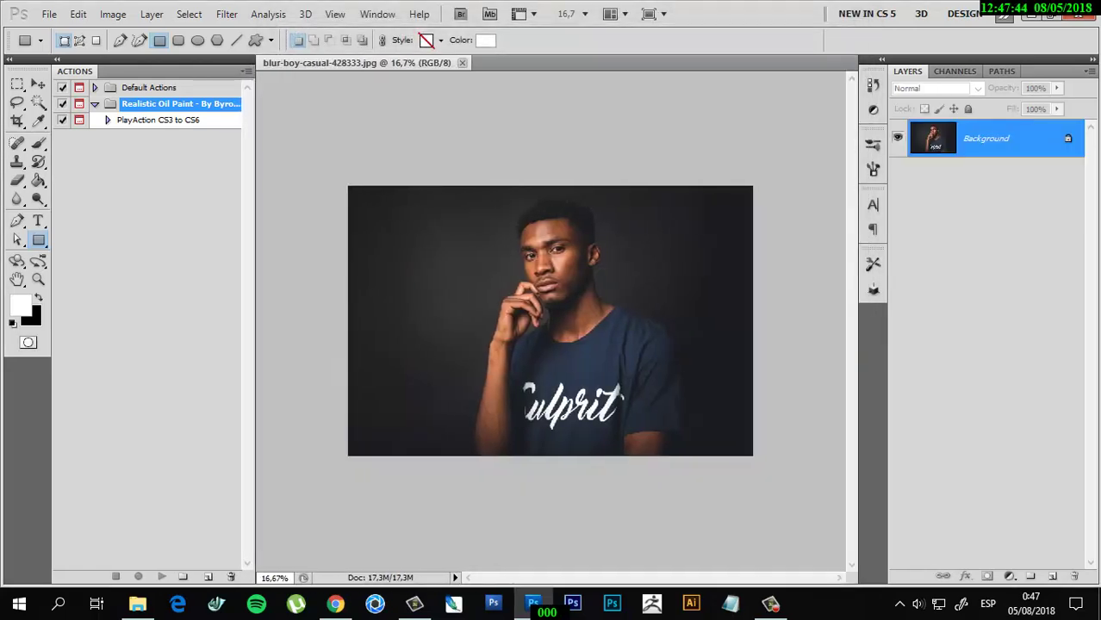
left_click(113, 14)
mouse_move(124, 32)
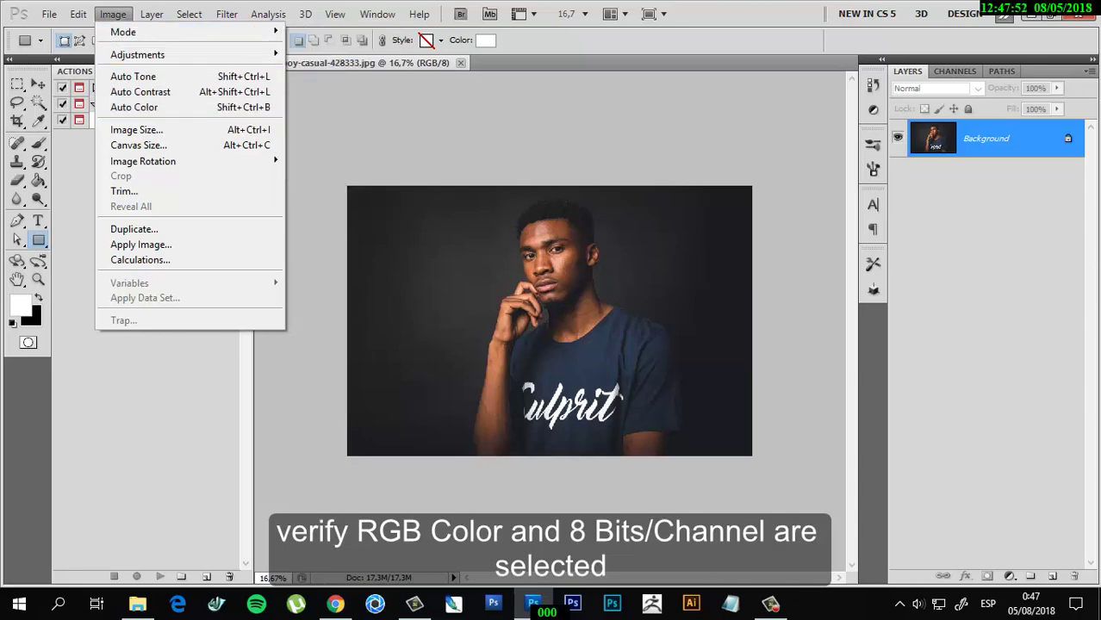
left_click(136, 129)
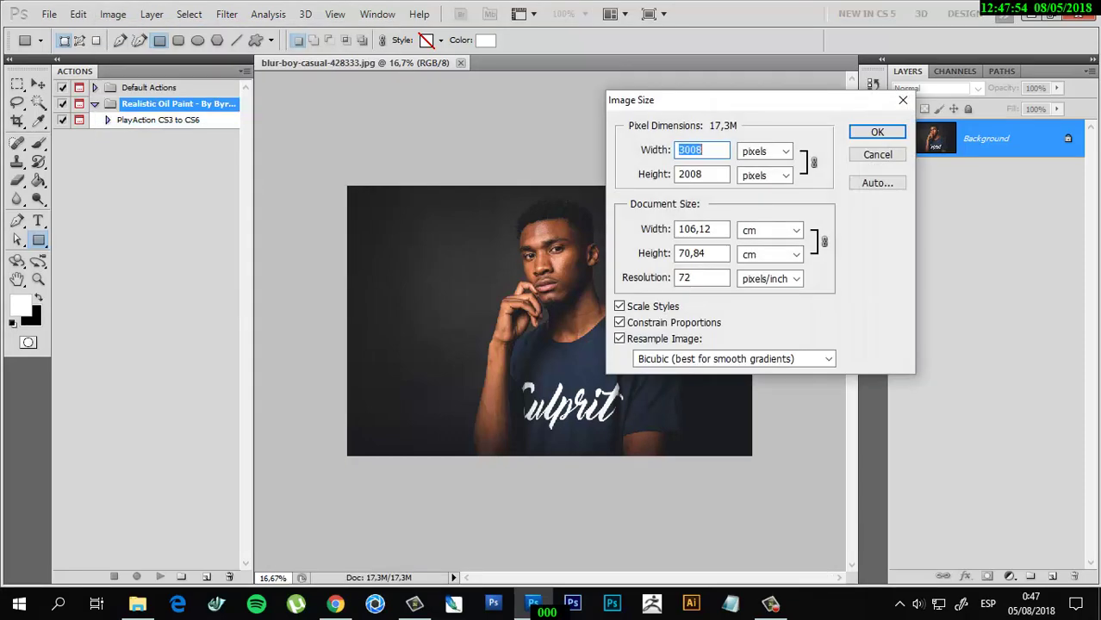
left_click(698, 150)
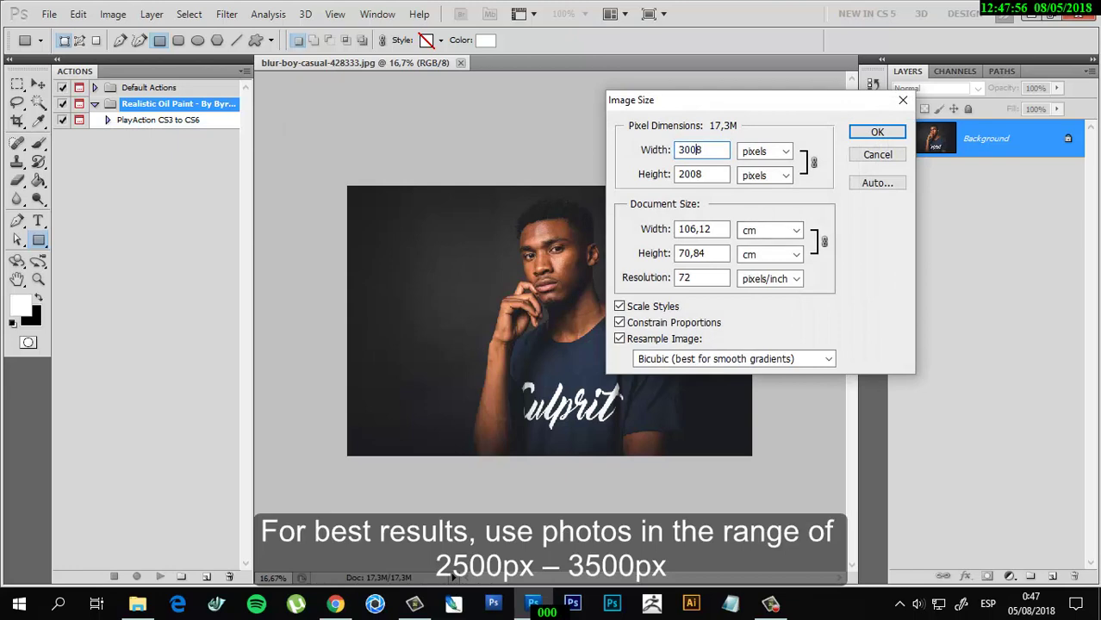
left_click(702, 174)
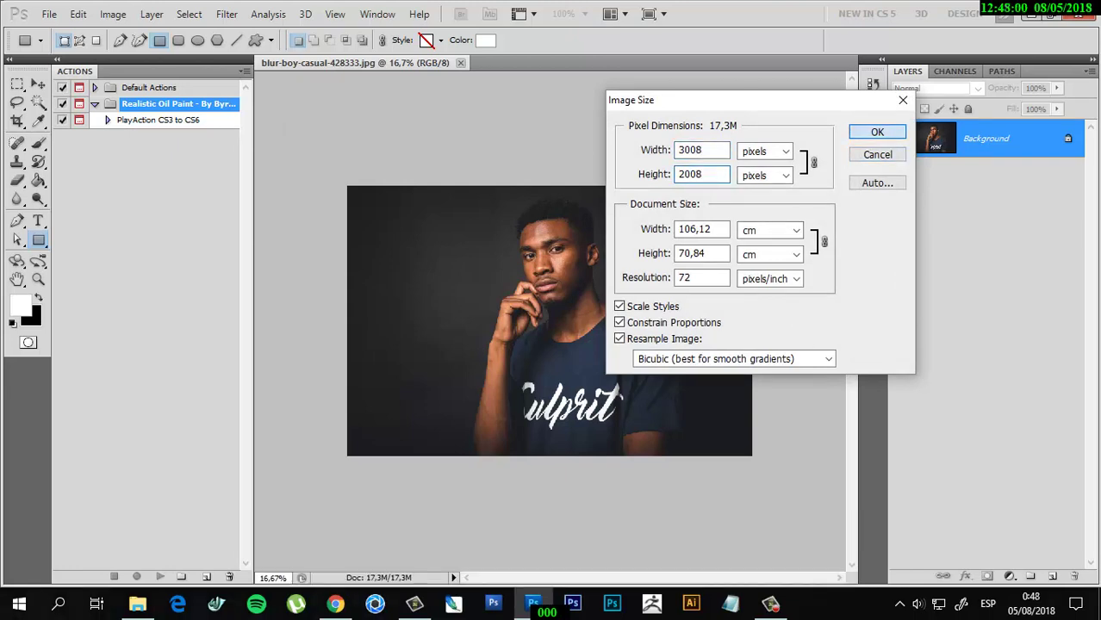
left_click(876, 131)
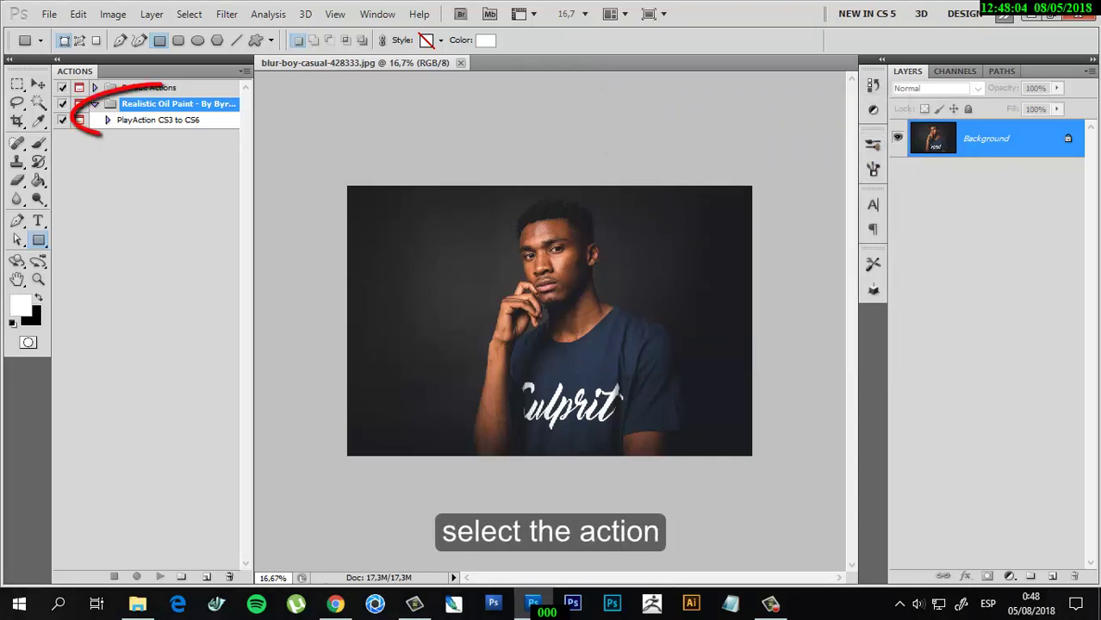
Play the PlayAction CS3 to CS6 action until it pauses on the Brush layer.
left_click(162, 120)
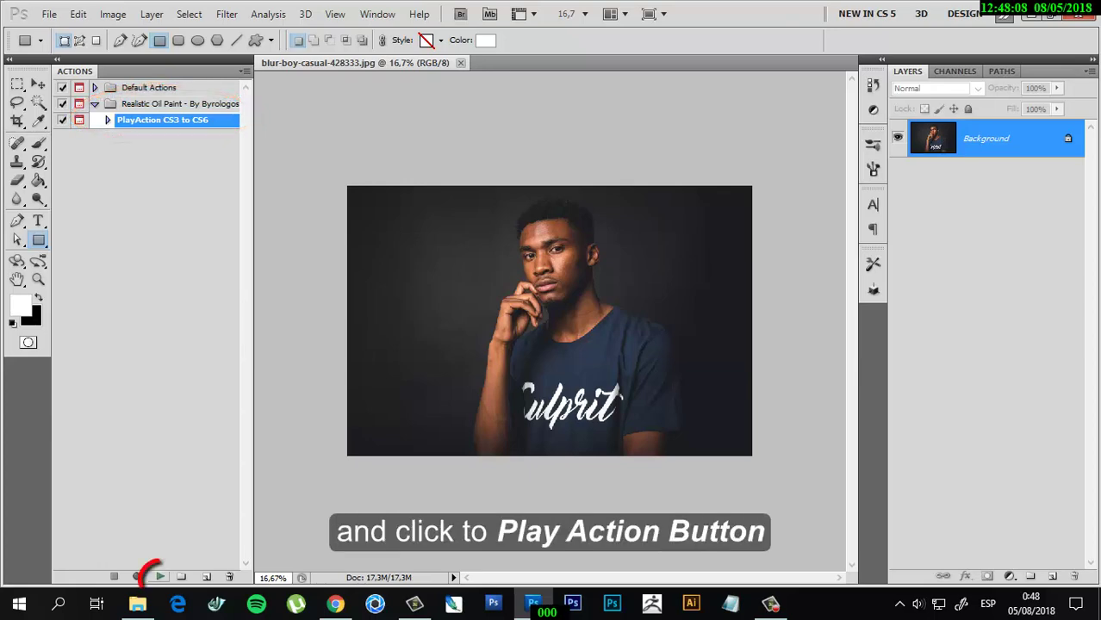
left_click(160, 577)
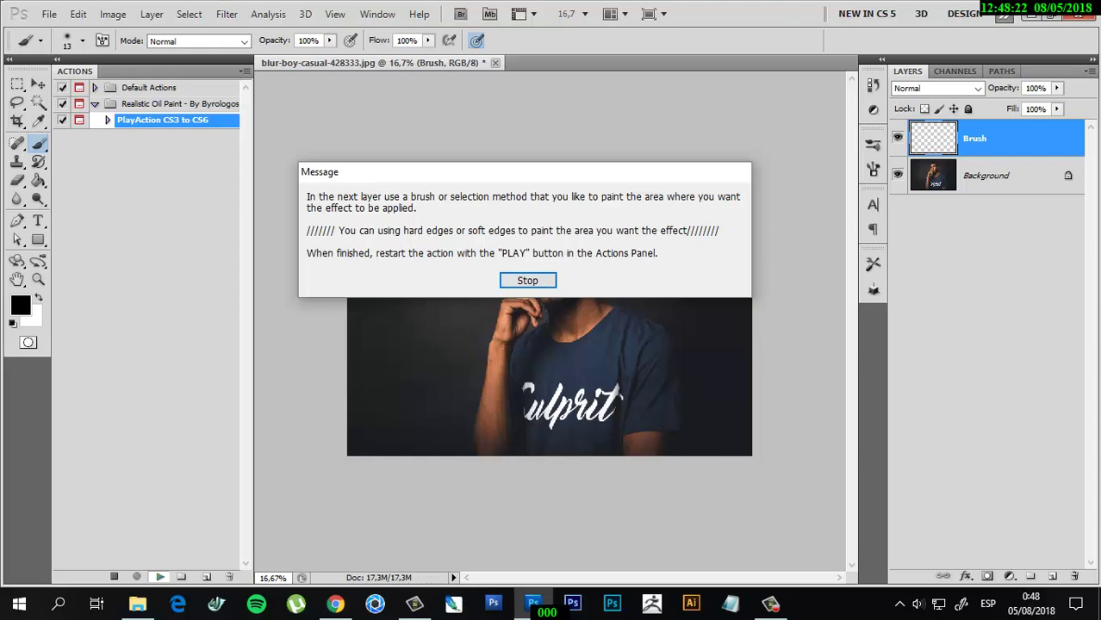
Dismiss the message, set a 125 px brush, and paint the face, hair and shoulders black.
key("Return")
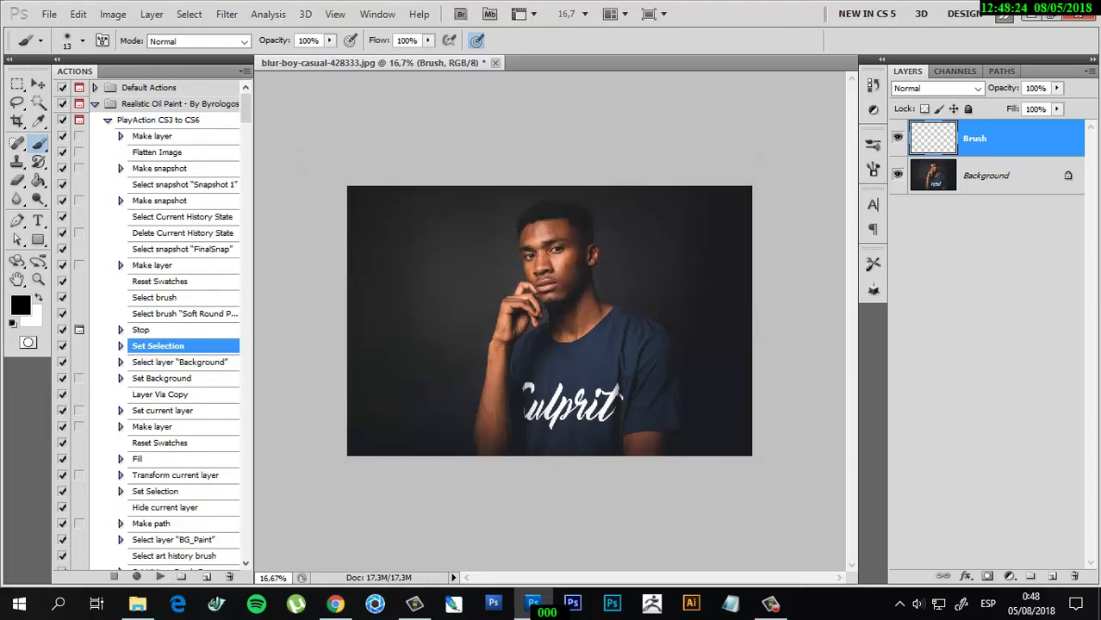
right_click(567, 277)
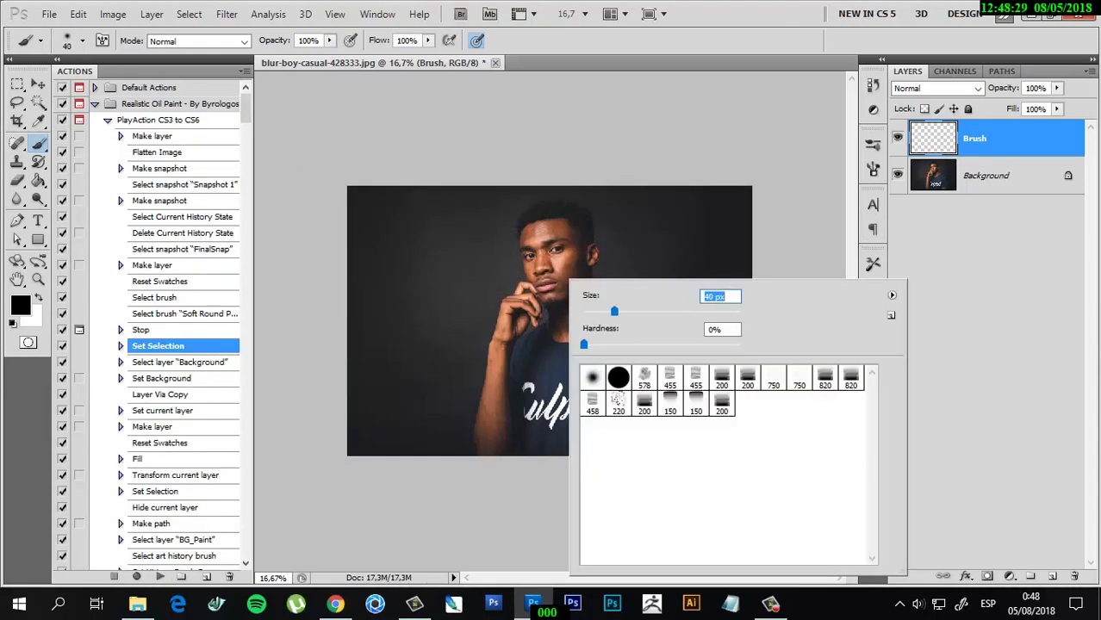
type("125")
key("Return")
mouse_move(548, 226)
left_mouse_down()
mouse_move(546, 269)
mouse_move(566, 278)
left_mouse_up()
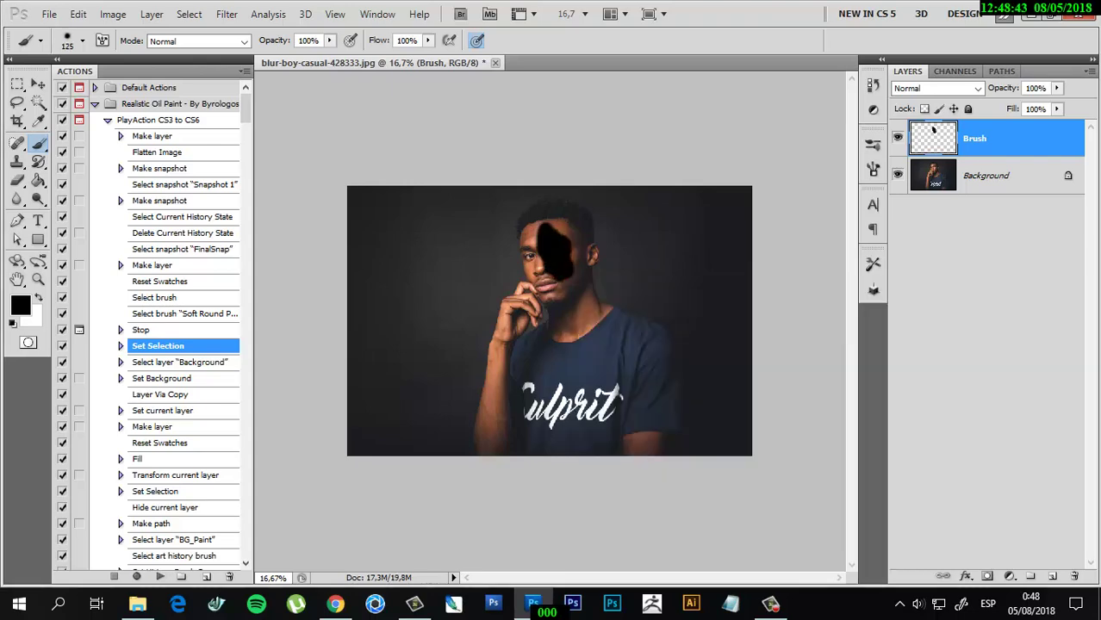
key("ctrl+plus")
mouse_move(517, 211)
left_mouse_down()
mouse_move(530, 301)
mouse_move(608, 258)
mouse_move(710, 344)
left_mouse_up()
key("ctrl+plus")
mouse_move(637, 241)
left_mouse_down()
mouse_move(629, 353)
mouse_move(345, 198)
mouse_move(439, 121)
left_mouse_up()
Paint the raised hand, forearm and shirt black to complete the silhouette.
key("ctrl+plus")
key("ctrl+plus")
key("bracketleft")
key("bracketleft")
key("bracketleft")
mouse_move(396, 254)
left_mouse_down()
mouse_move(361, 293)
mouse_move(517, 103)
left_mouse_up()
mouse_move(457, 242)
left_mouse_down()
mouse_move(517, 258)
mouse_move(379, 461)
mouse_move(560, 246)
mouse_move(594, 465)
left_mouse_up()
scroll(551, 328, "down", 3)
key("ctrl+minus")
key("ctrl+minus")
key("bracketright")
key("bracketright")
key("bracketright")
scroll(551, 327, "down", 2)
left_click_drag(431, 284, 525, 414)
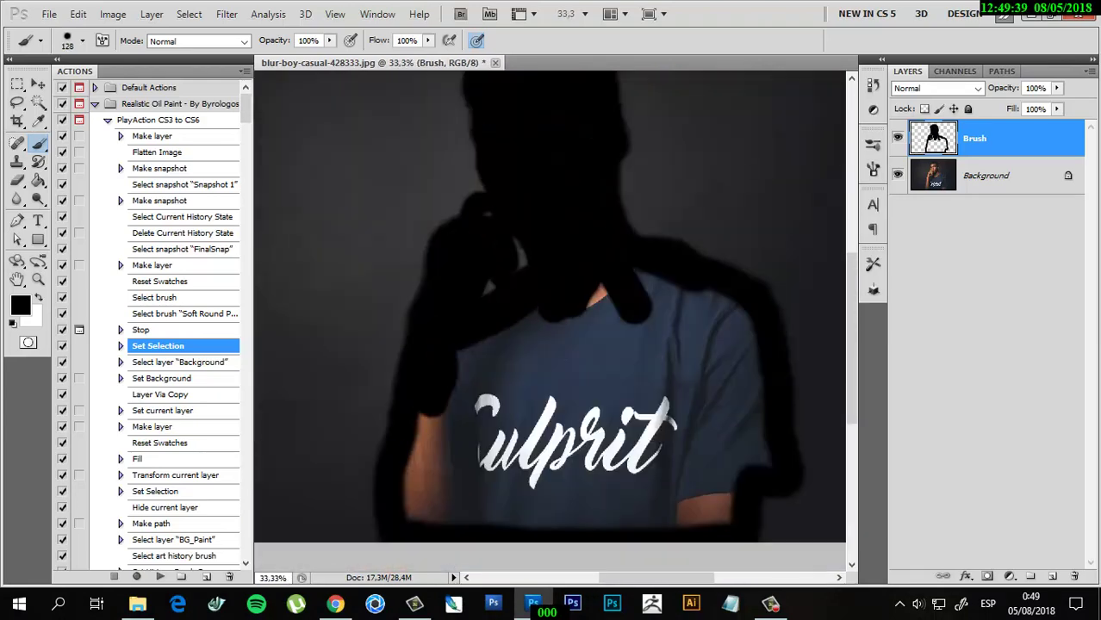
mouse_move(413, 301)
left_mouse_down()
mouse_move(758, 284)
mouse_move(723, 516)
left_mouse_up()
left_click_drag(672, 310, 483, 516)
left_click_drag(534, 344, 654, 500)
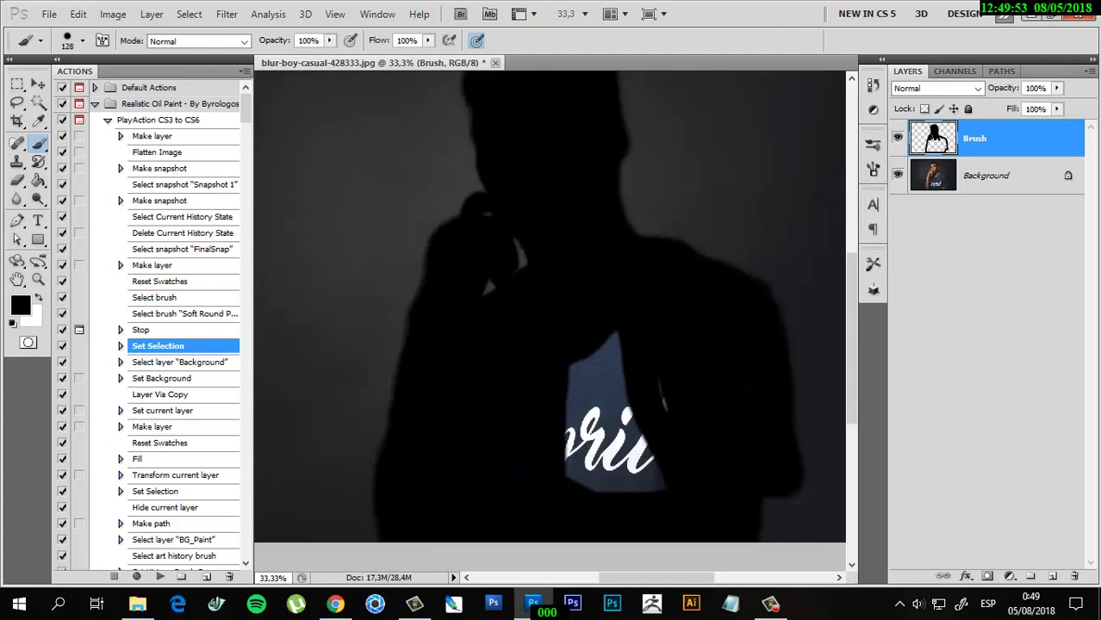
left_click_drag(655, 362, 569, 491)
key("ctrl+minus")
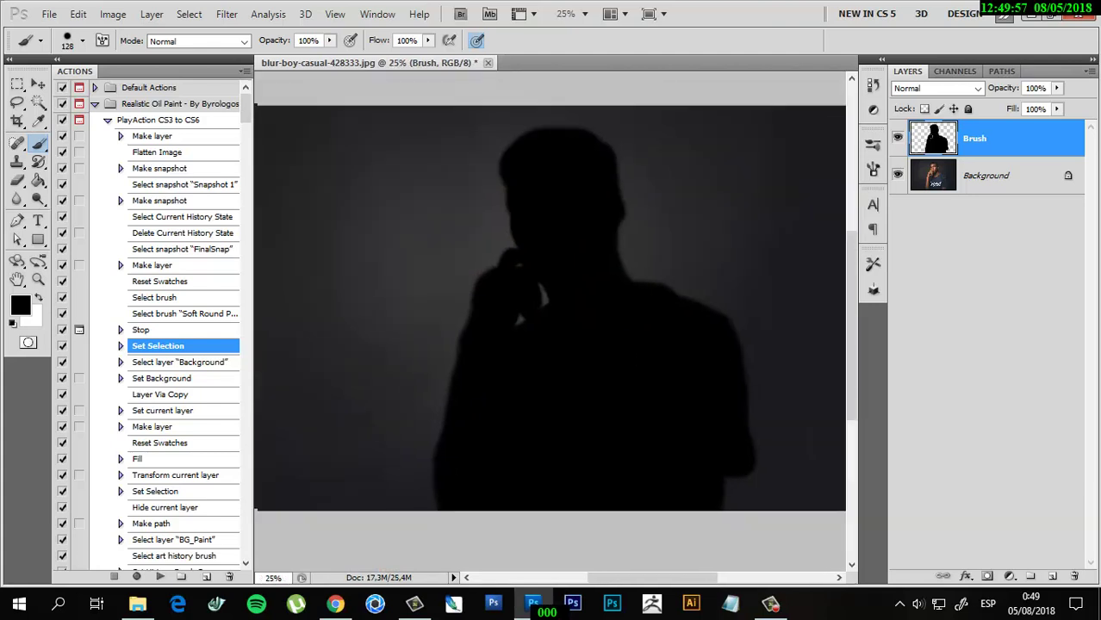
Resume the oil paint action and dismiss its End message when it finishes.
left_click(159, 576)
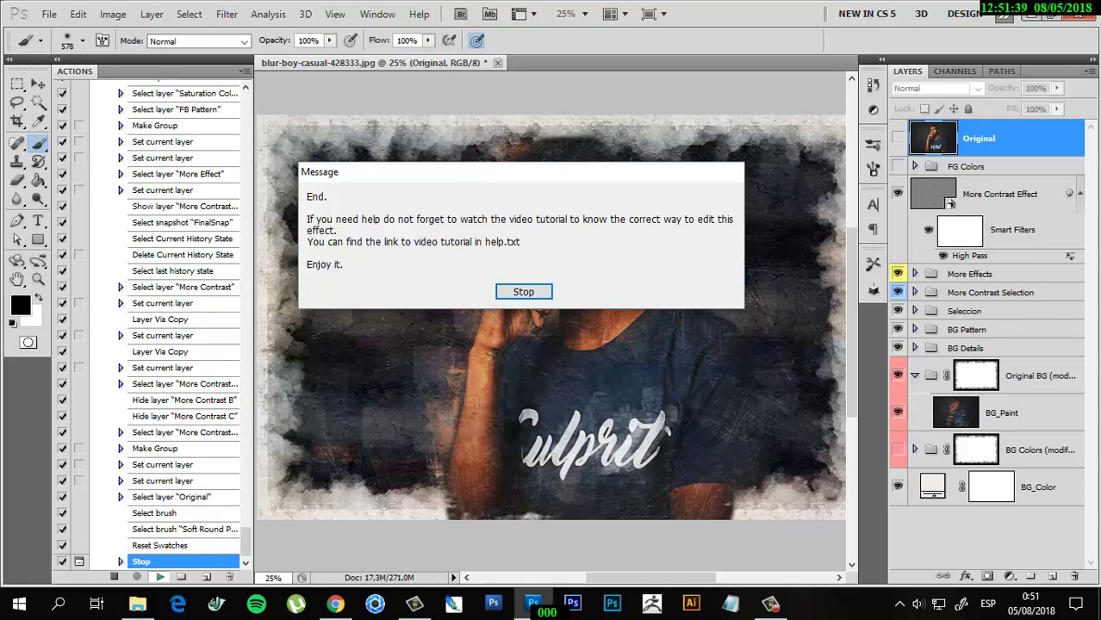
left_click(523, 291)
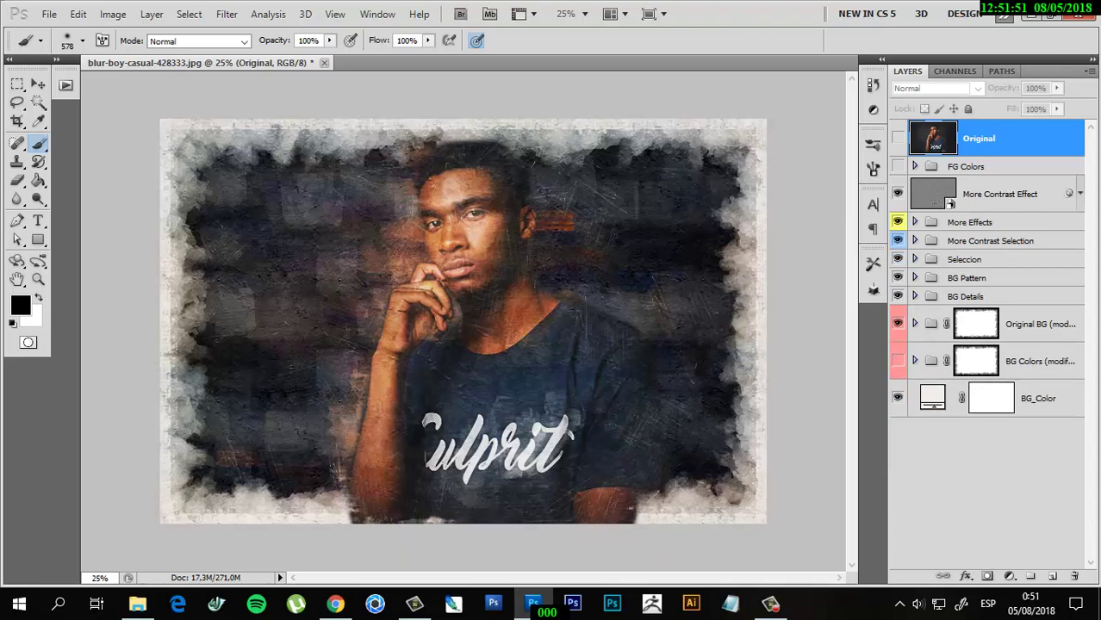
key("ctrl+plus")
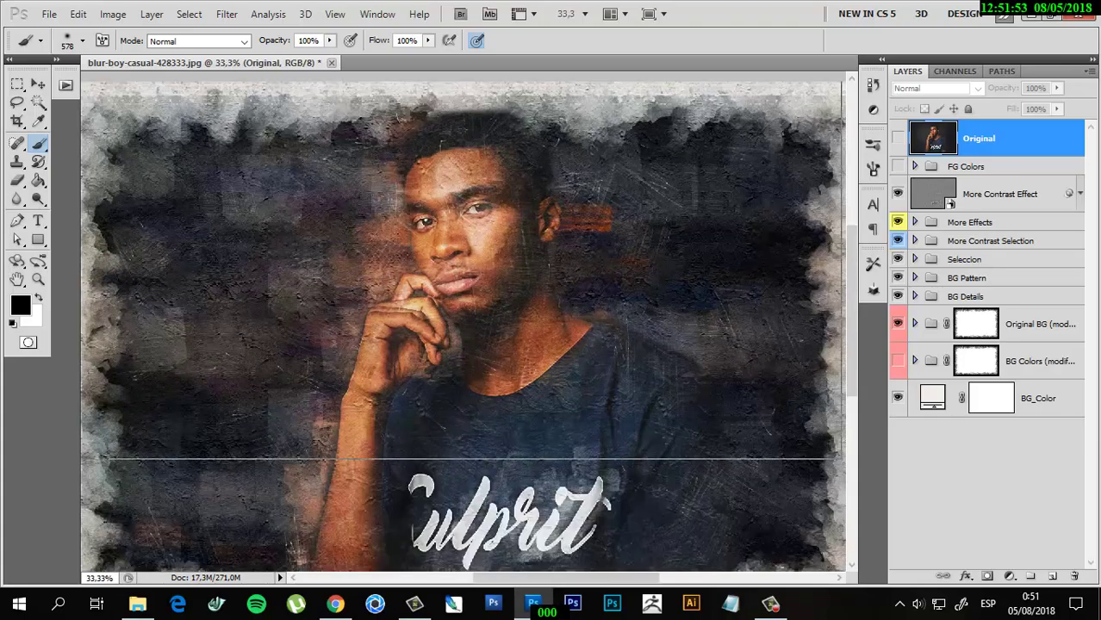
key("ctrl+plus")
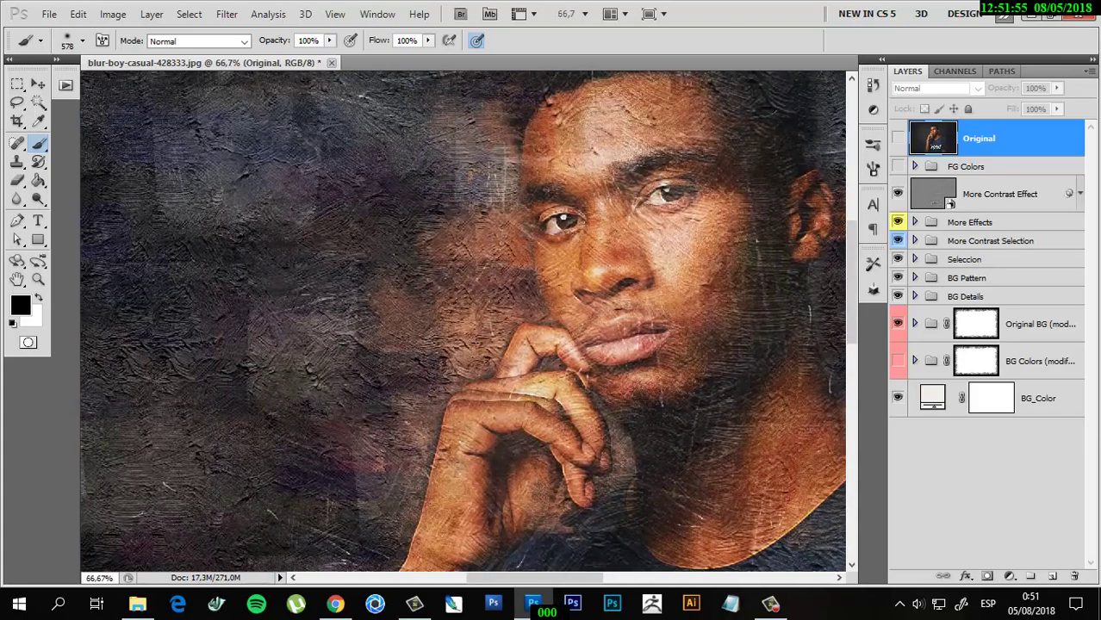
scroll(468, 318, "down", 2)
scroll(468, 319, "down", 3)
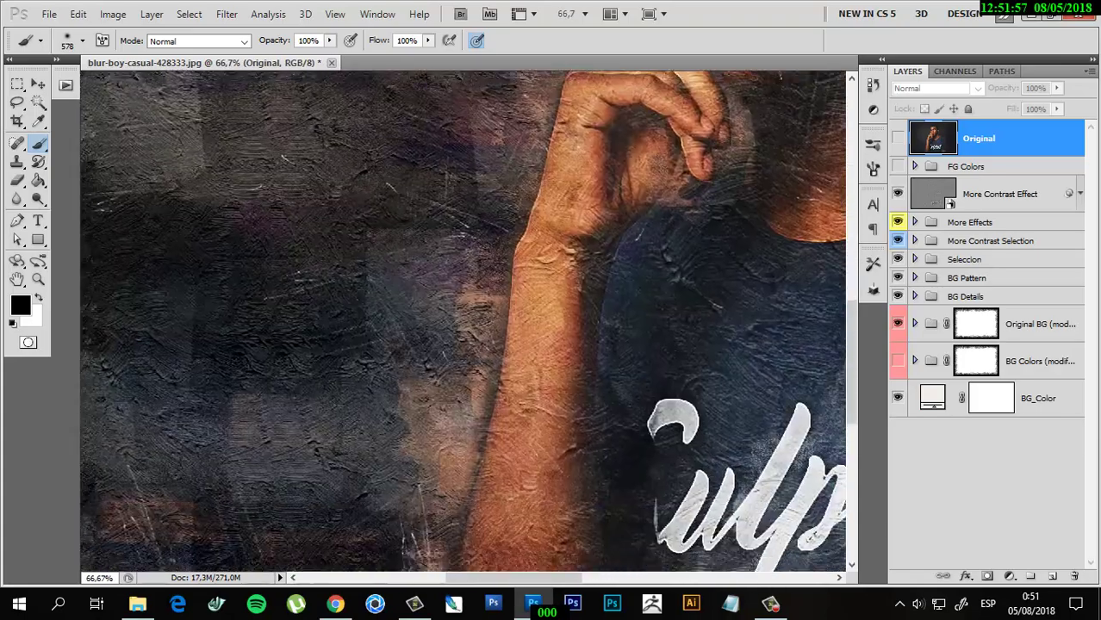
scroll(468, 318, "down", 1)
scroll(467, 318, "down", 3)
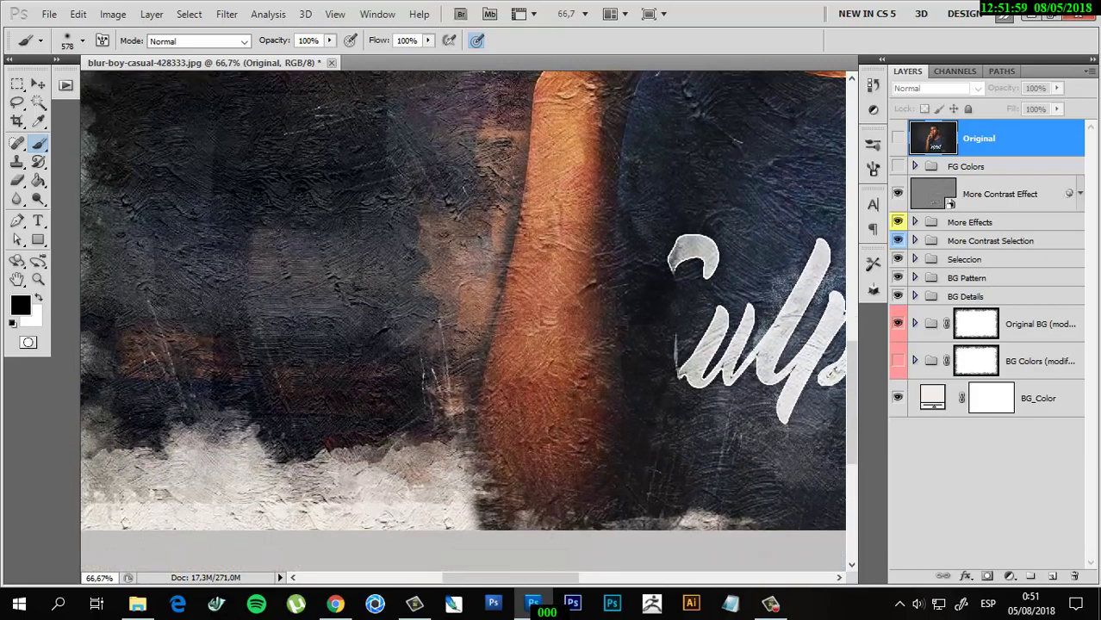
scroll(467, 318, "right", 5)
scroll(468, 318, "right", 1)
scroll(468, 319, "right", 5)
scroll(468, 319, "right", 1)
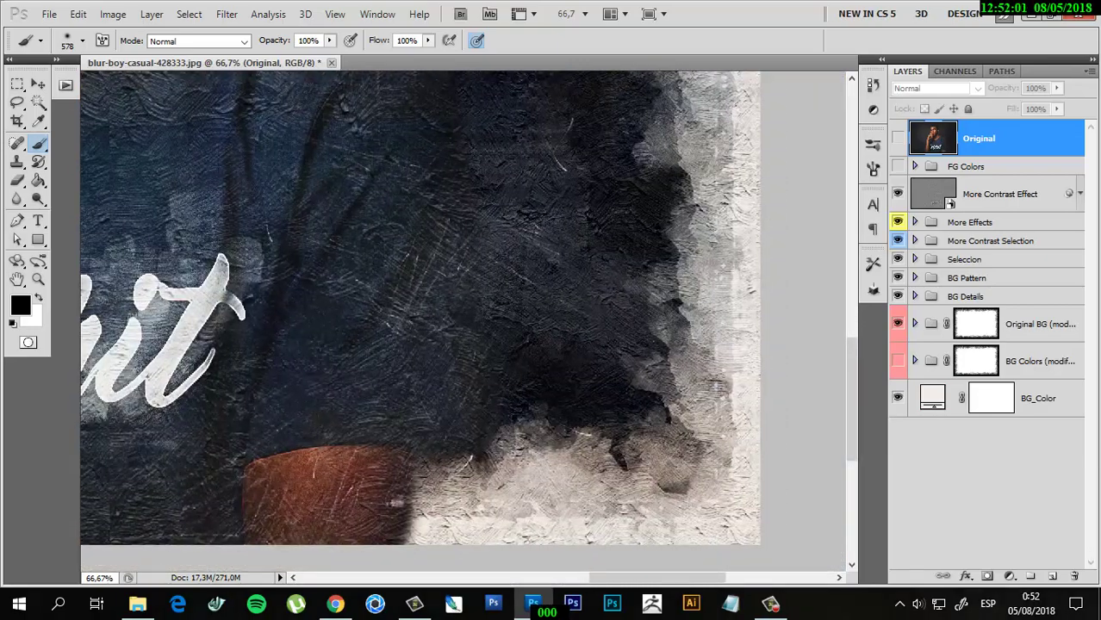
scroll(468, 318, "up", 4)
scroll(467, 319, "up", 3)
scroll(468, 319, "up", 3)
scroll(468, 318, "left", 4)
key("ctrl+minus")
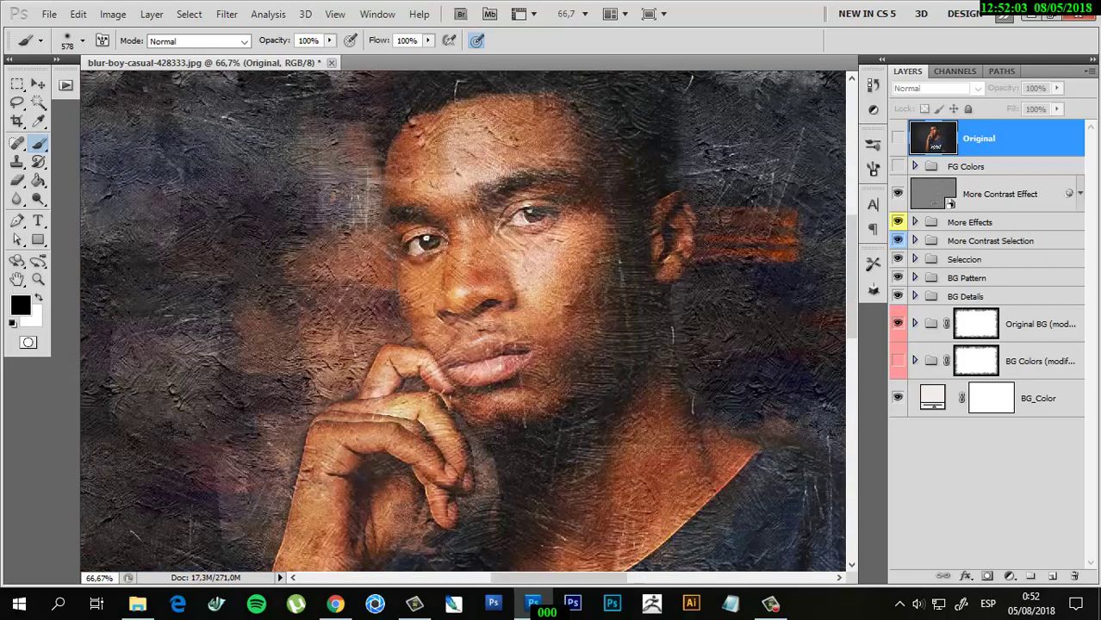
scroll(468, 319, "down", 4)
scroll(468, 319, "down", 1)
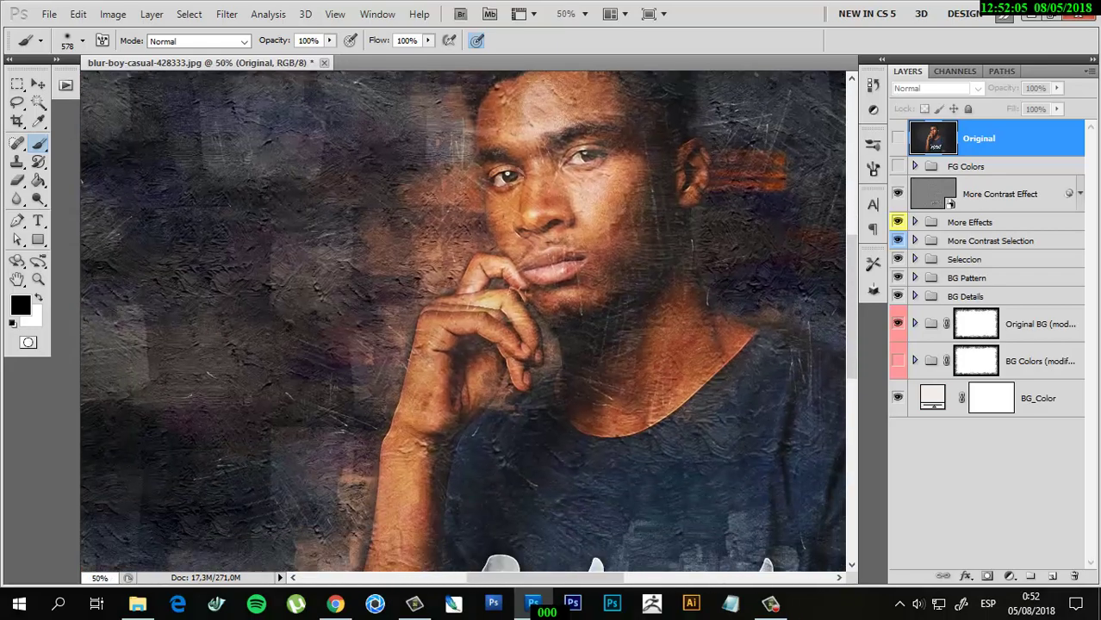
key("ctrl+minus")
scroll(468, 319, "right", 2)
scroll(468, 319, "up", 1)
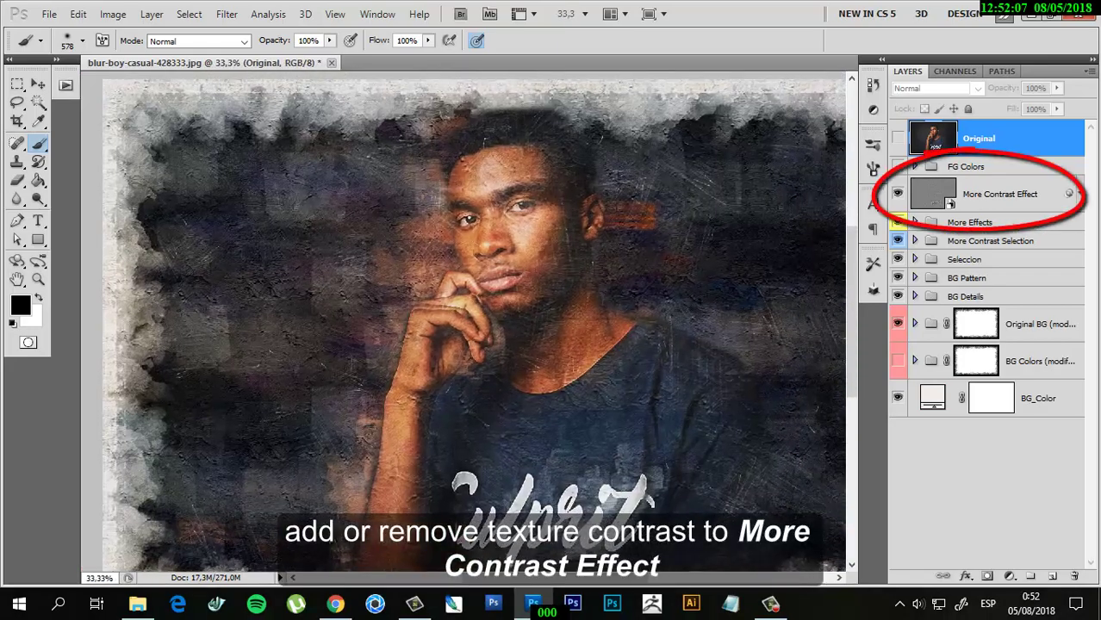
left_click(898, 193)
left_click(898, 194)
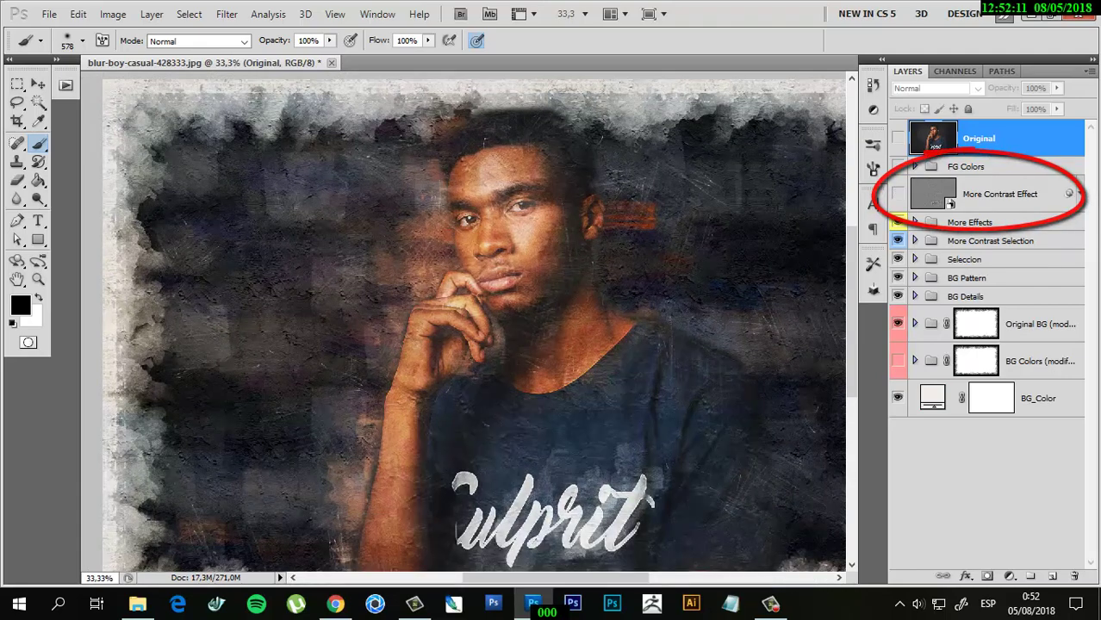
left_click(897, 193)
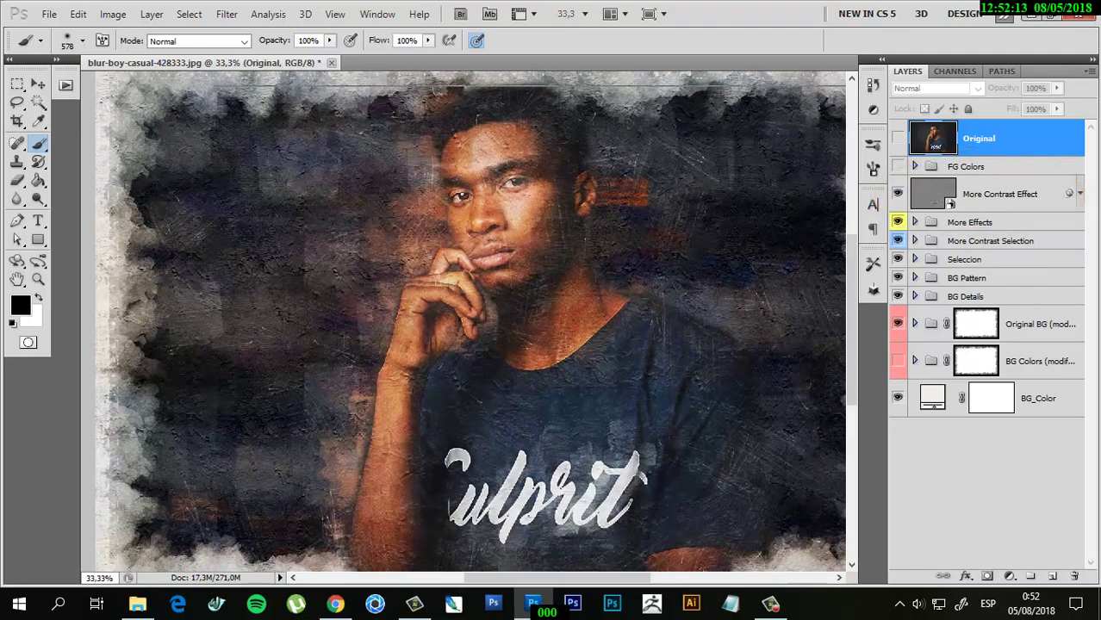
key("ctrl+minus")
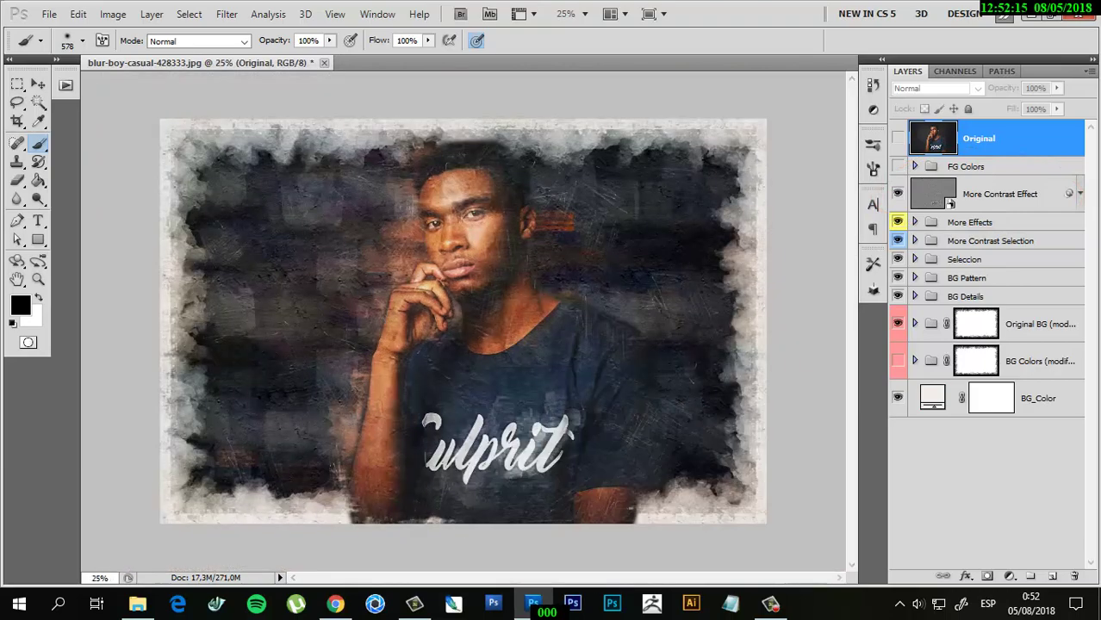
Select the Original BG layer mask and pick the 578 px grunge brush.
left_click(975, 324)
key("x")
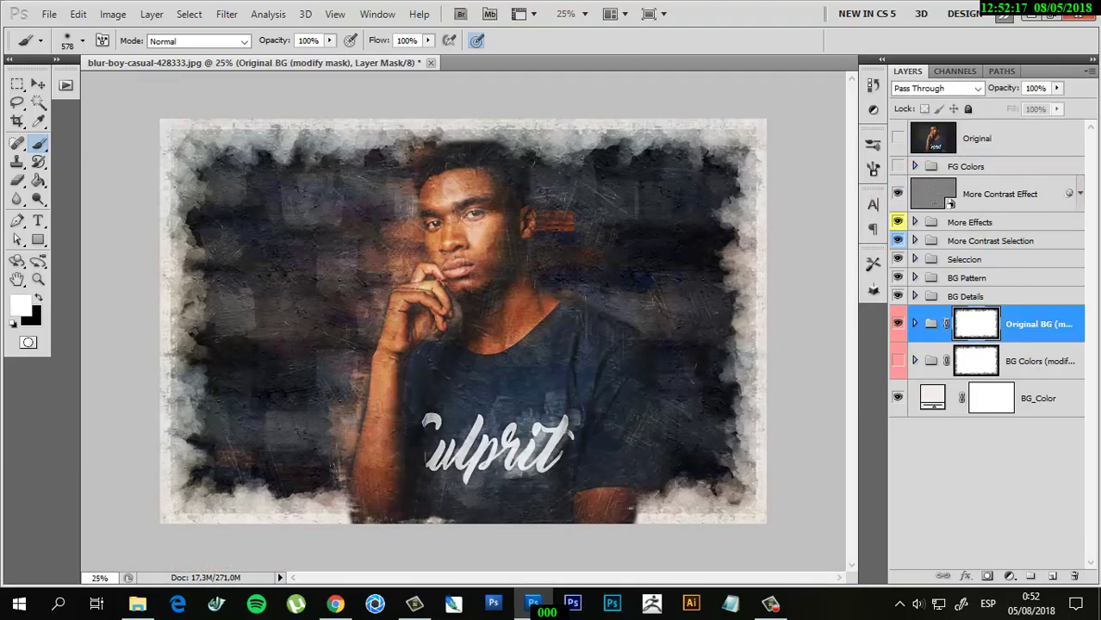
right_click(470, 271)
left_click(571, 369)
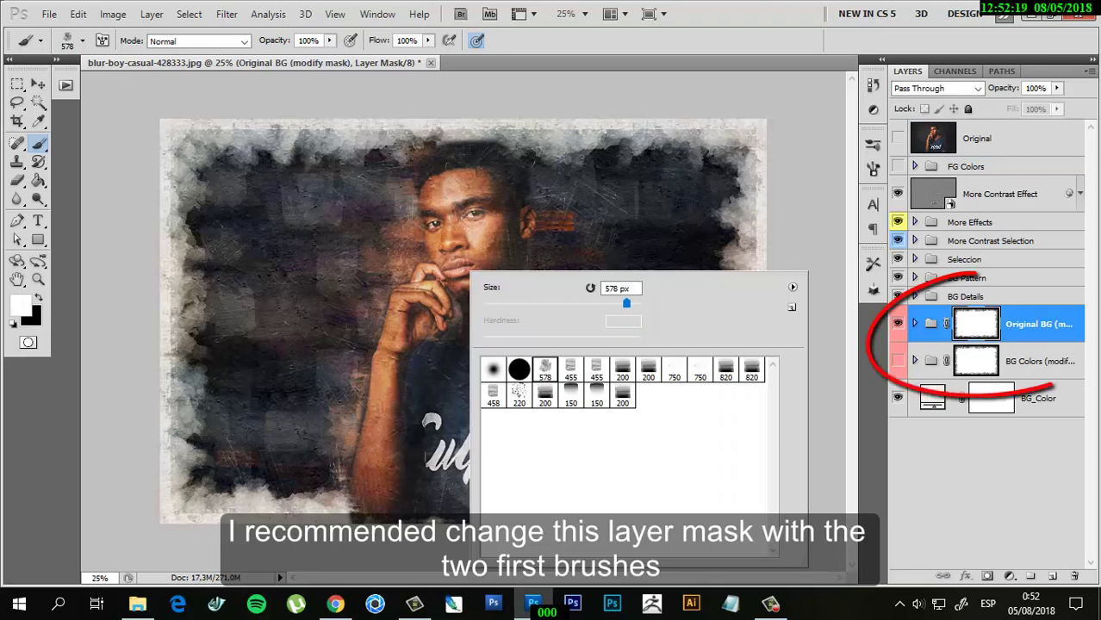
left_click(544, 369)
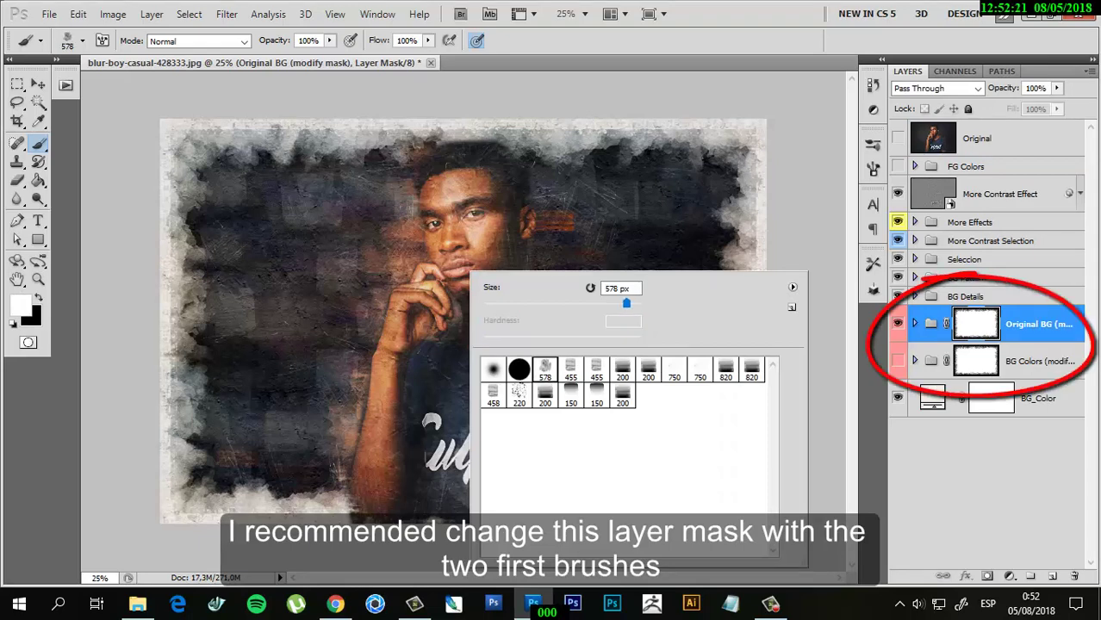
Paint the mask's top, bottom and side edges, alternating black and white.
mouse_move(345, 151)
left_mouse_down()
mouse_move(224, 143)
mouse_move(177, 482)
mouse_move(749, 293)
mouse_move(345, 142)
left_mouse_up()
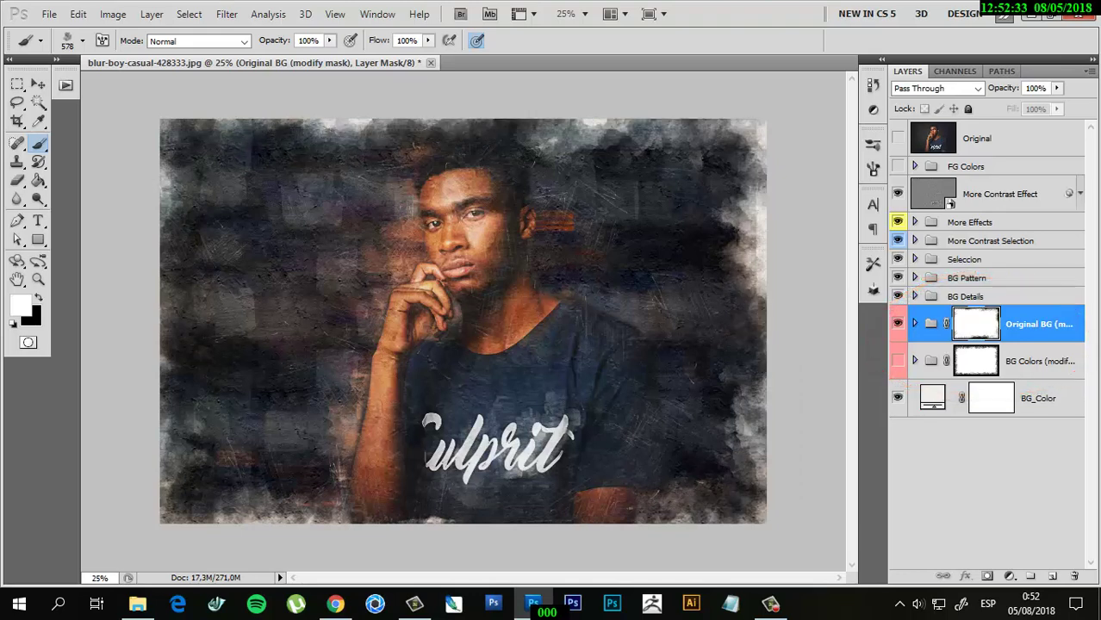
key("x")
left_click_drag(345, 482, 172, 465)
left_click_drag(637, 500, 758, 508)
left_click_drag(659, 379, 671, 517)
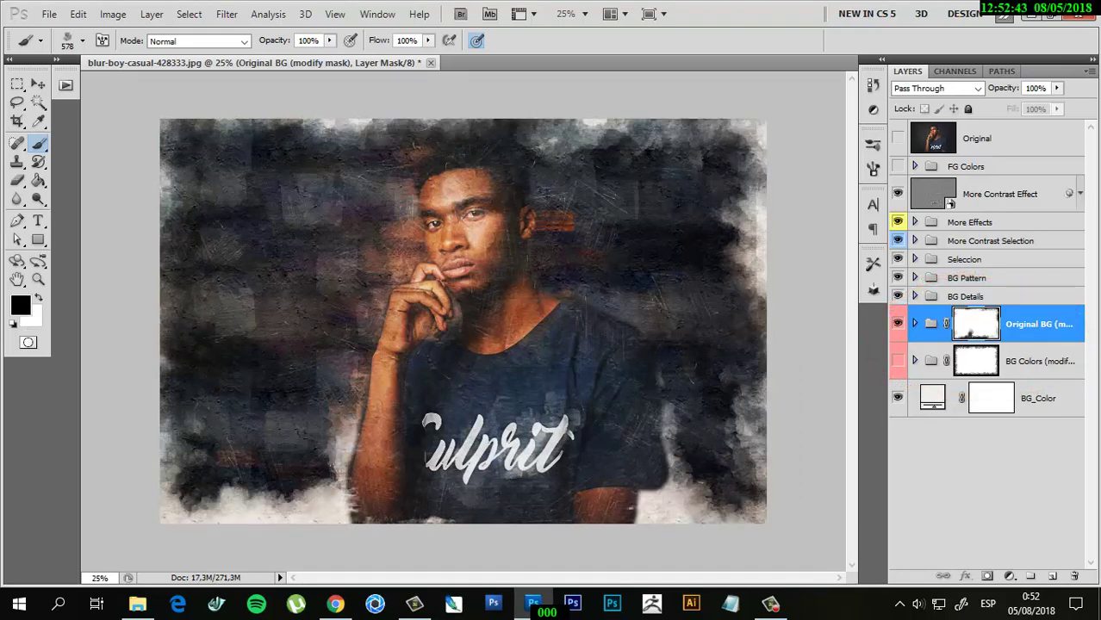
left_click_drag(663, 440, 758, 508)
left_click_drag(543, 138, 749, 129)
key("x")
mouse_move(740, 190)
left_mouse_down()
mouse_move(741, 327)
mouse_move(207, 499)
left_mouse_up()
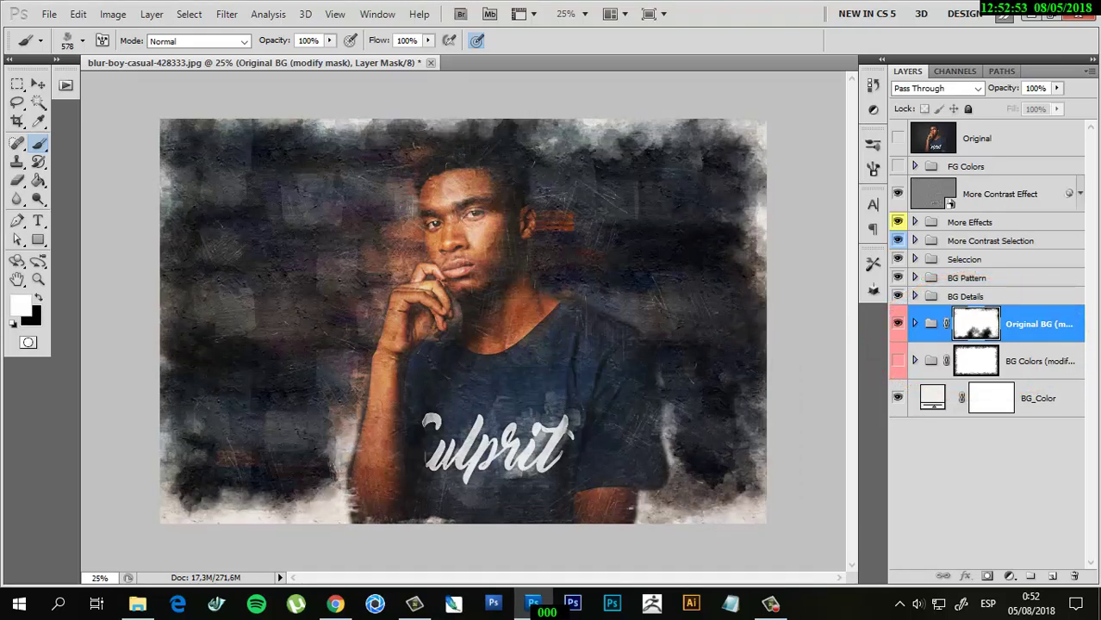
key("x")
left_click_drag(344, 388, 259, 508)
key("x")
left_click_drag(327, 443, 250, 508)
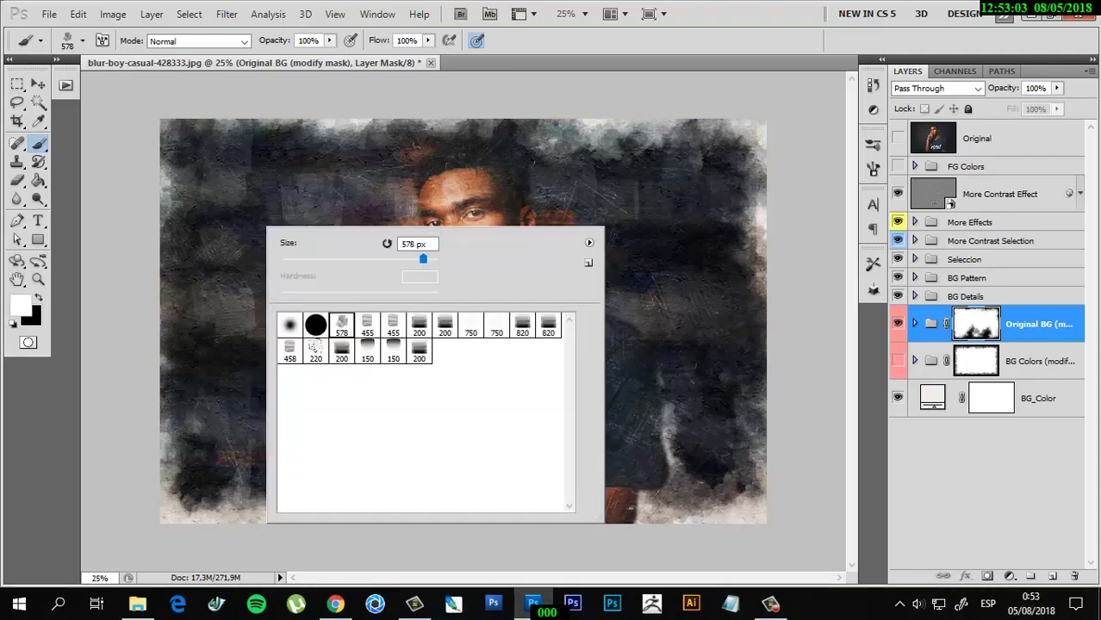
Switch to the 455 px grunge brush and dab light patches along the mask edges.
right_click(263, 226)
left_click_drag(425, 259, 416, 259)
key("Return")
key("x")
left_click_drag(164, 304, 166, 327)
left_click_drag(759, 362, 760, 426)
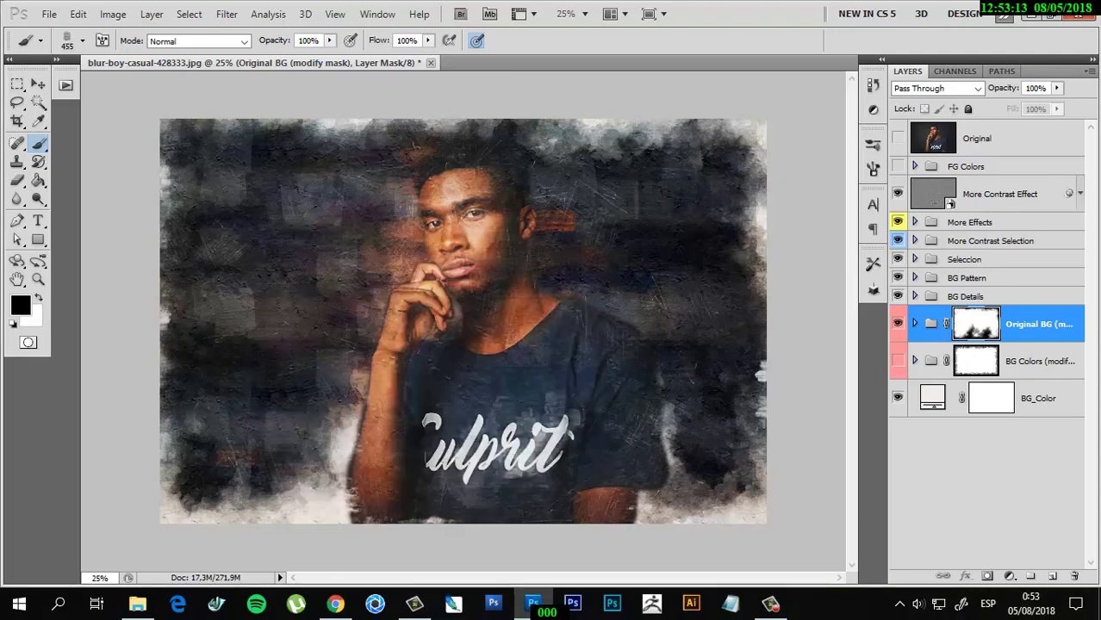
left_click_drag(211, 189, 203, 239)
left_click_drag(286, 239, 290, 430)
left_click_drag(347, 172, 333, 400)
left_click_drag(644, 231, 644, 264)
left_click_drag(689, 190, 732, 190)
key("x")
left_click_drag(335, 321, 334, 384)
key("v")
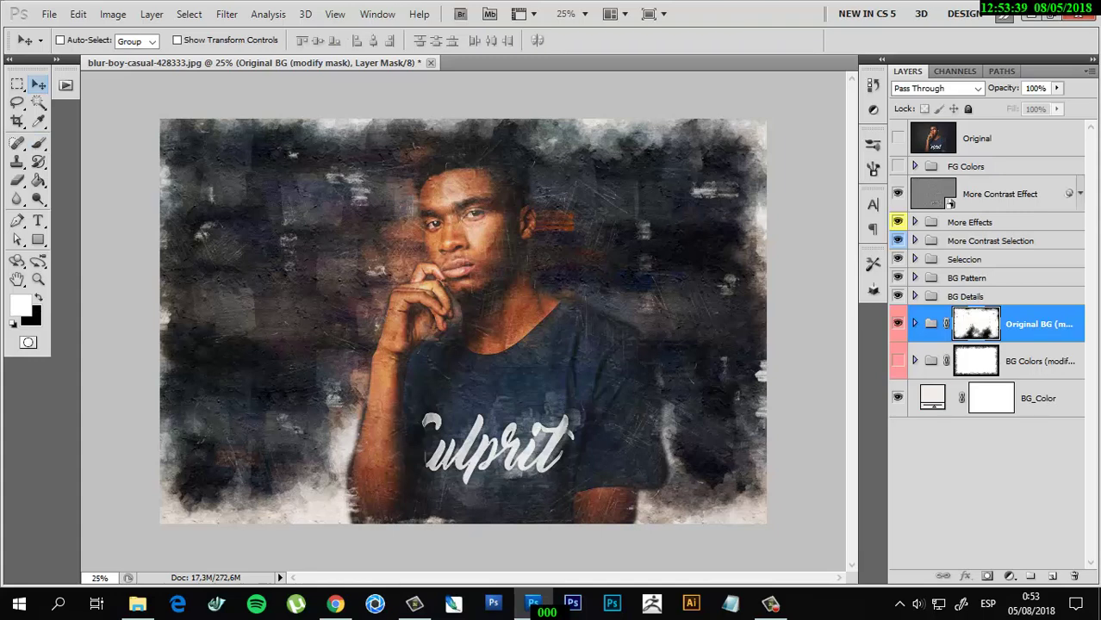
Expand More Effects and hide its Edges layer, zooming in to compare the texture.
left_click(915, 222)
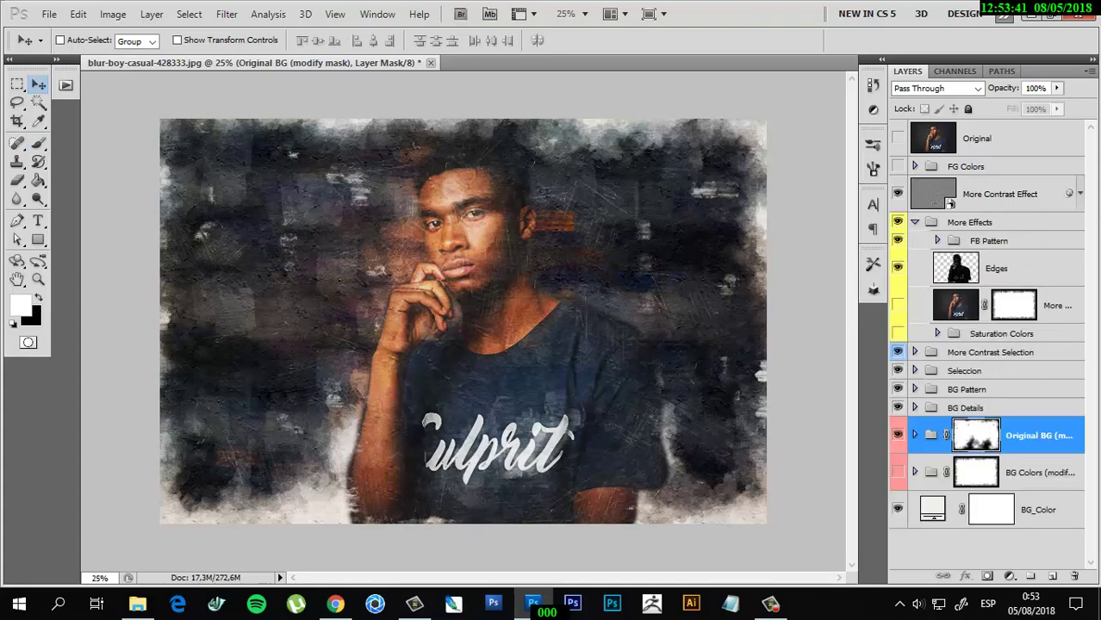
left_click(991, 240)
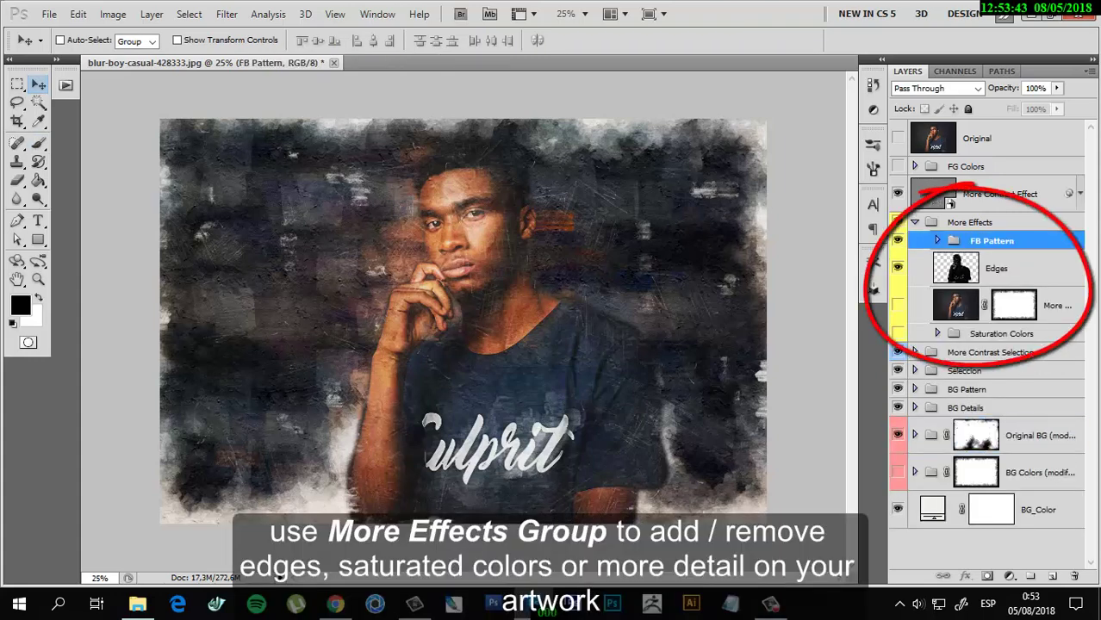
left_click(898, 268)
key("ctrl+plus")
key("ctrl+plus")
key("ctrl+plus")
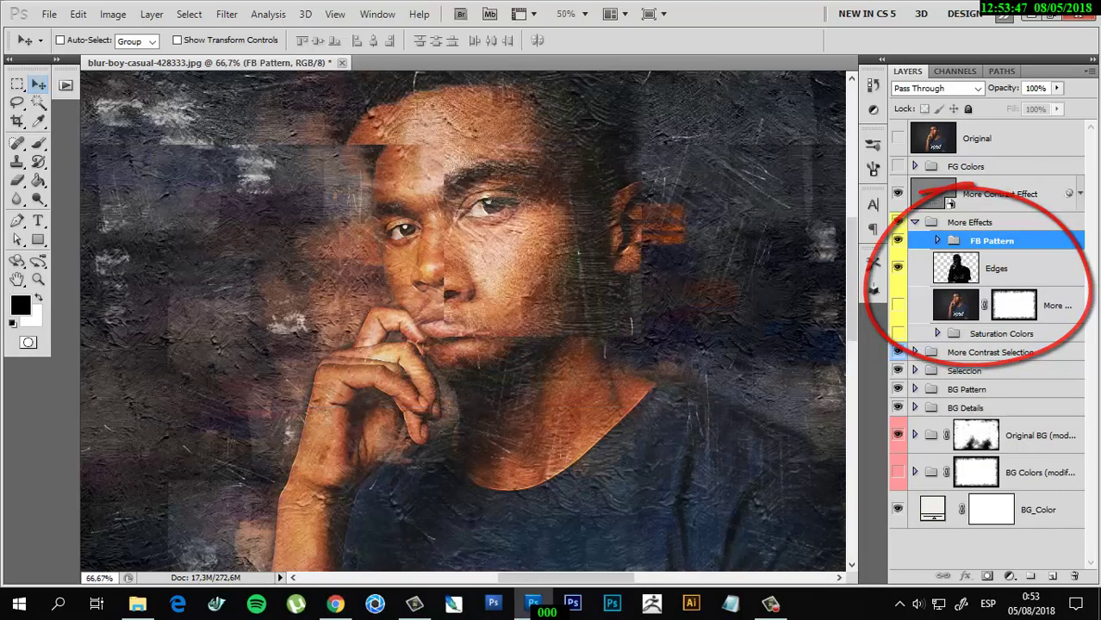
key("ctrl+plus")
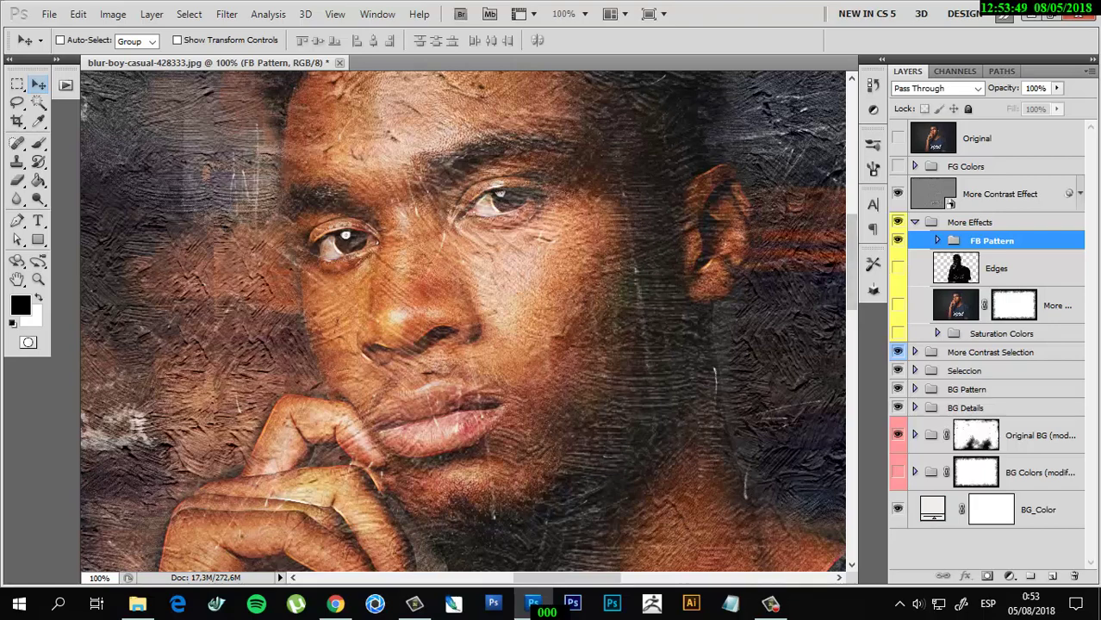
left_click(898, 268)
left_click(898, 268)
key("ctrl+minus")
key("ctrl+minus")
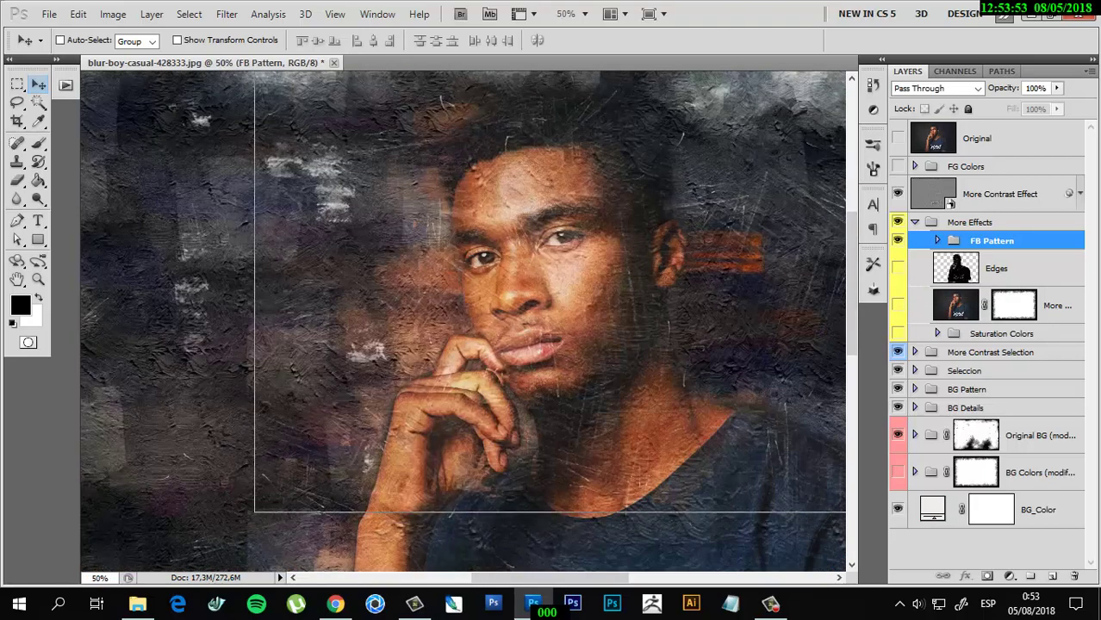
key("ctrl+minus")
key("ctrl+minus")
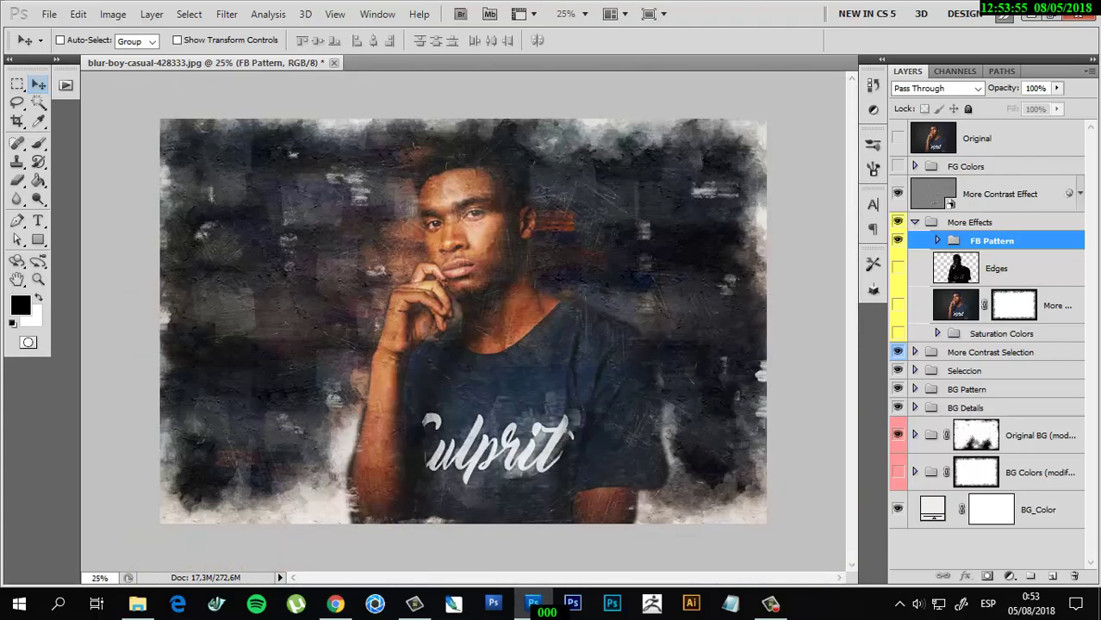
left_click_drag(859, 310, 806, 310)
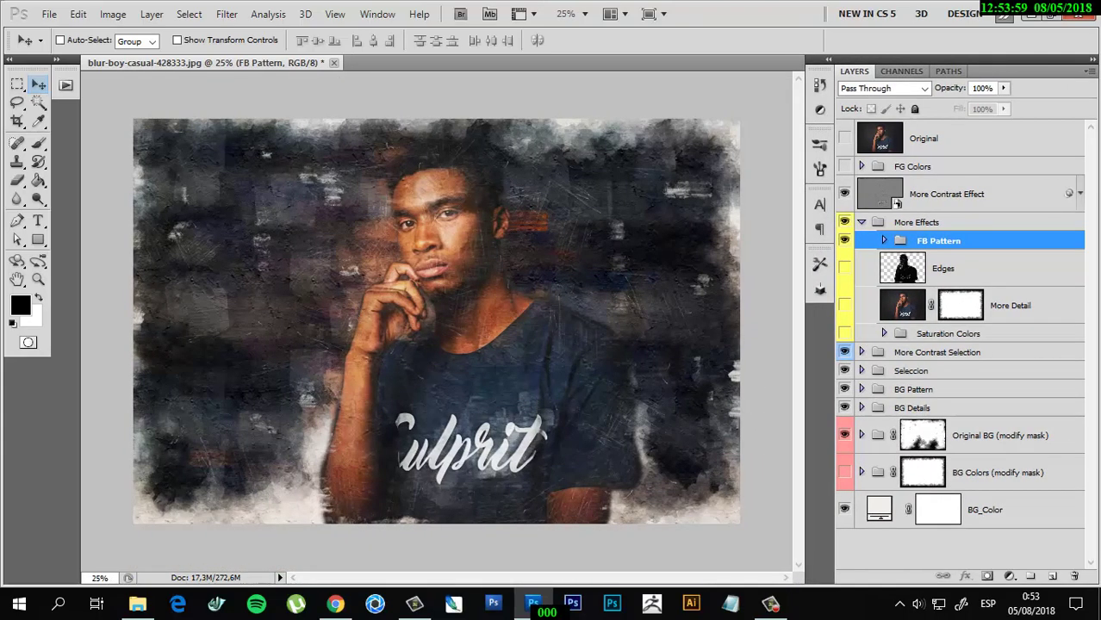
Turn on More Detail and swap the Original BG background for BG Colors.
left_click(844, 305)
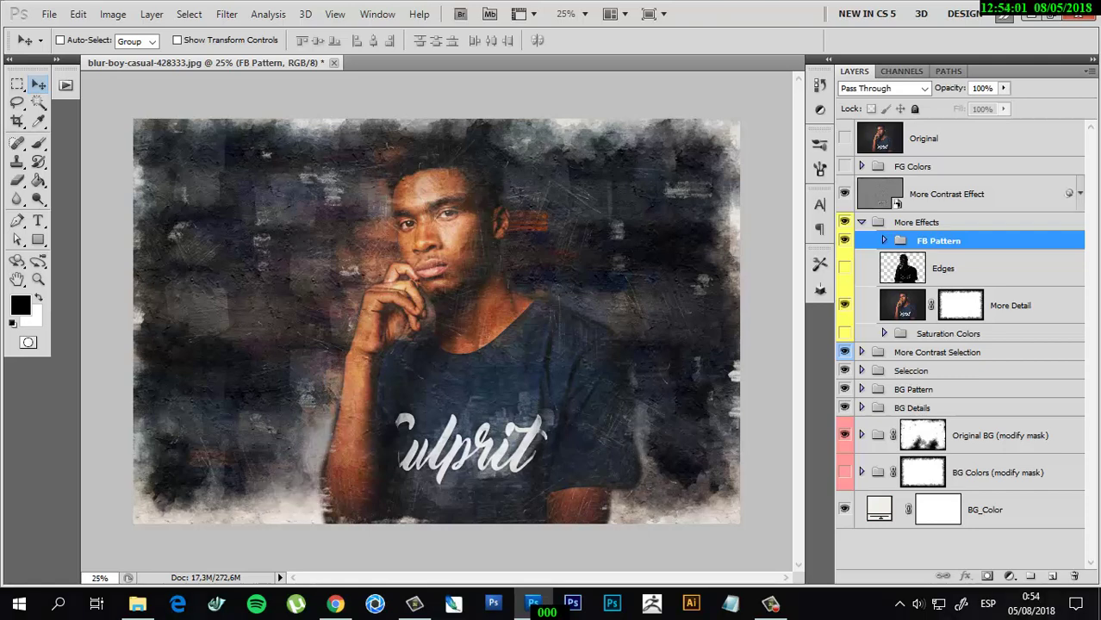
left_click(844, 305)
left_click(845, 305)
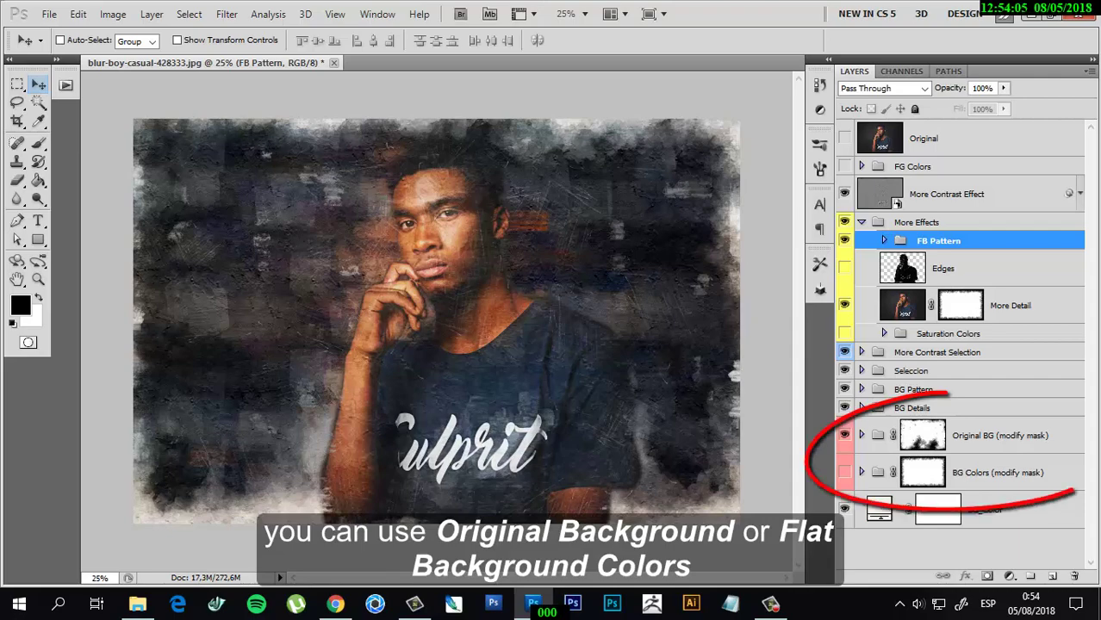
left_click(844, 435)
left_click(844, 472)
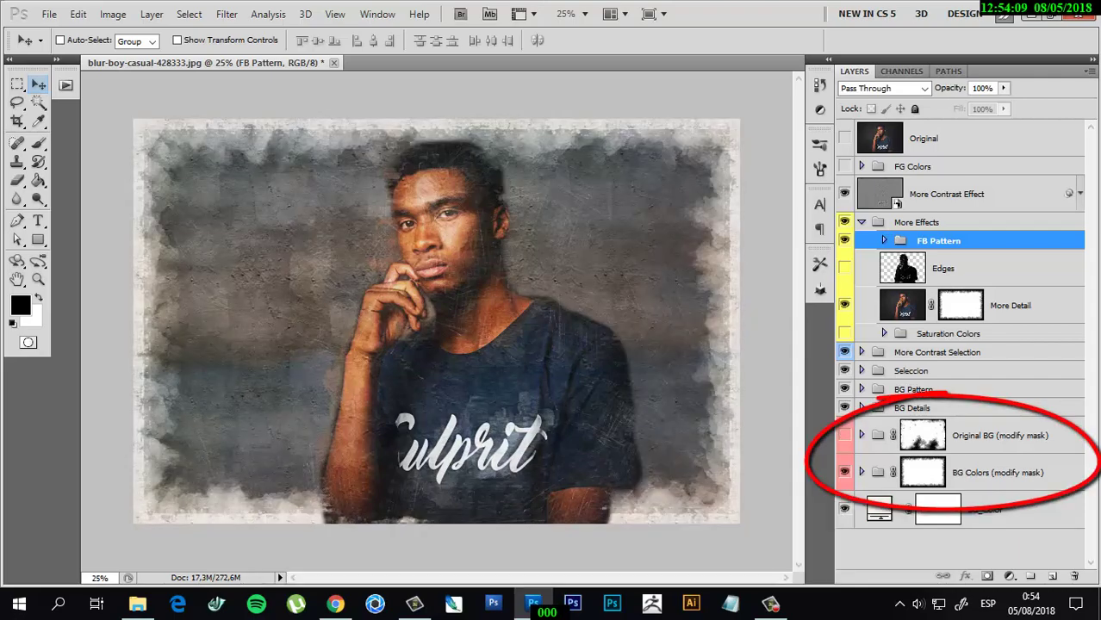
Copy the Original BG mask onto BG Colors, replacing its mask, and show BG Color C.
left_click_drag(923, 435, 923, 472)
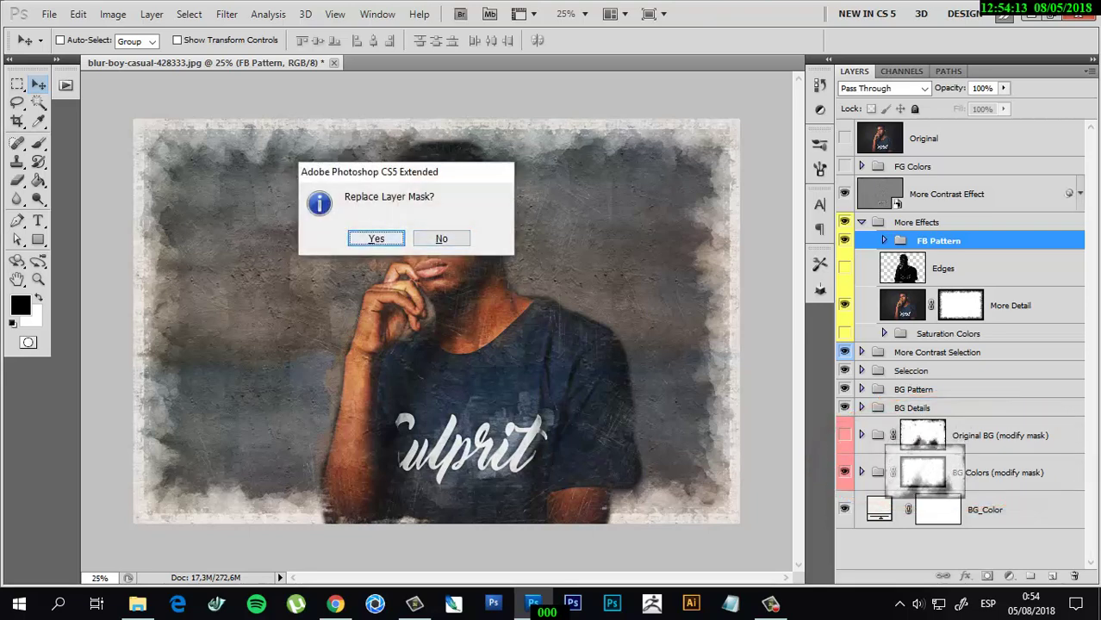
key("Return")
left_click(861, 472)
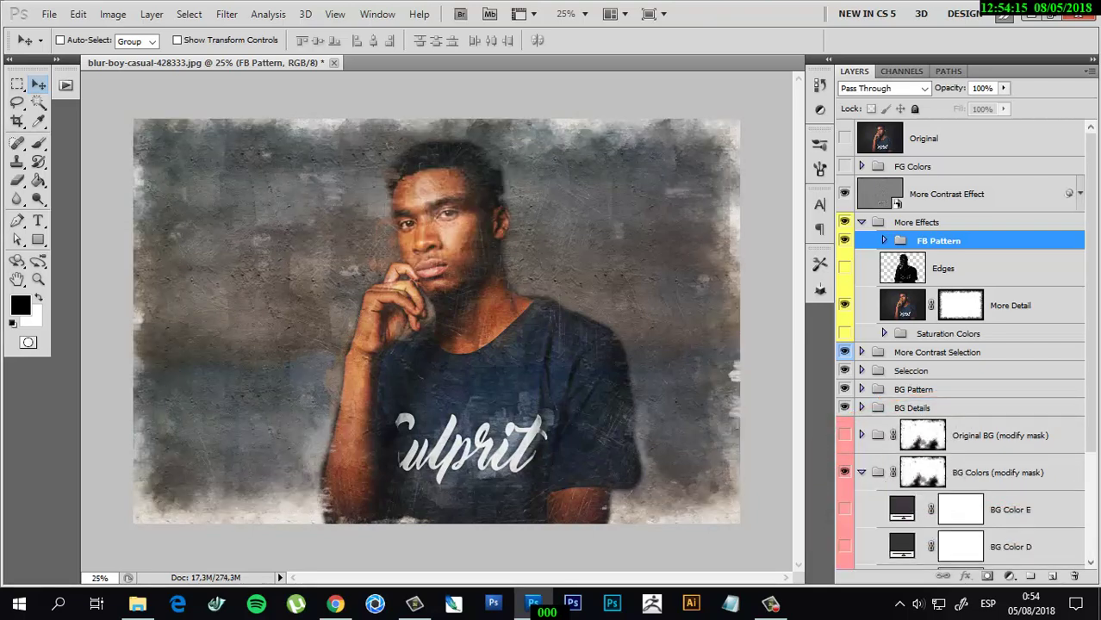
scroll(956, 344, "down", 3)
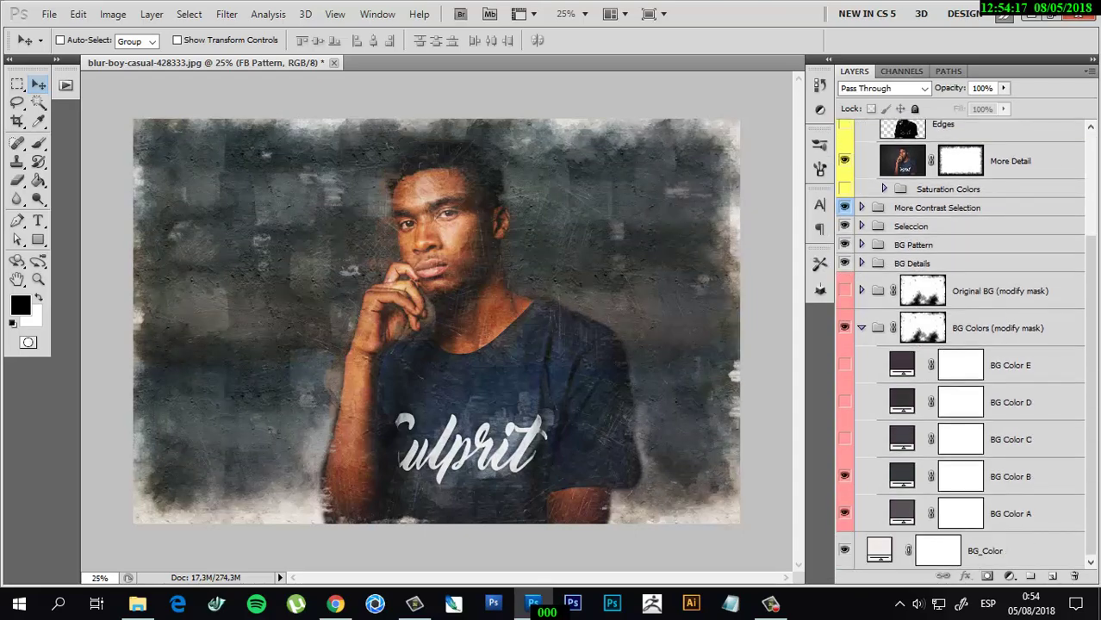
left_click(844, 440)
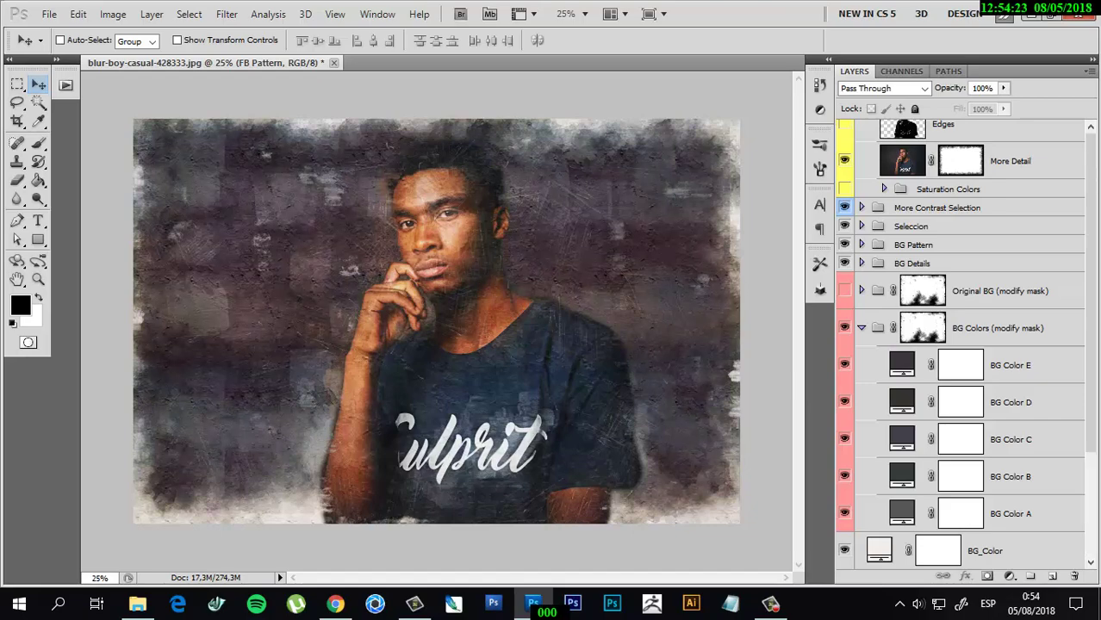
left_click(861, 328)
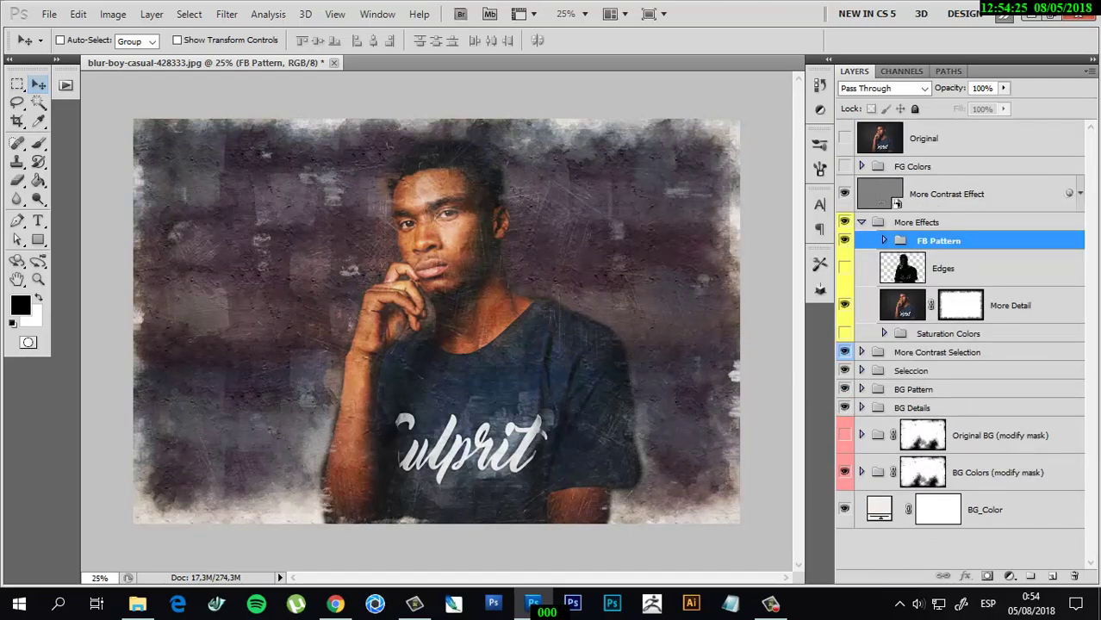
Switch back to the Original BG background and turn on the Saturation Colors group.
left_click(844, 472)
left_click(844, 435)
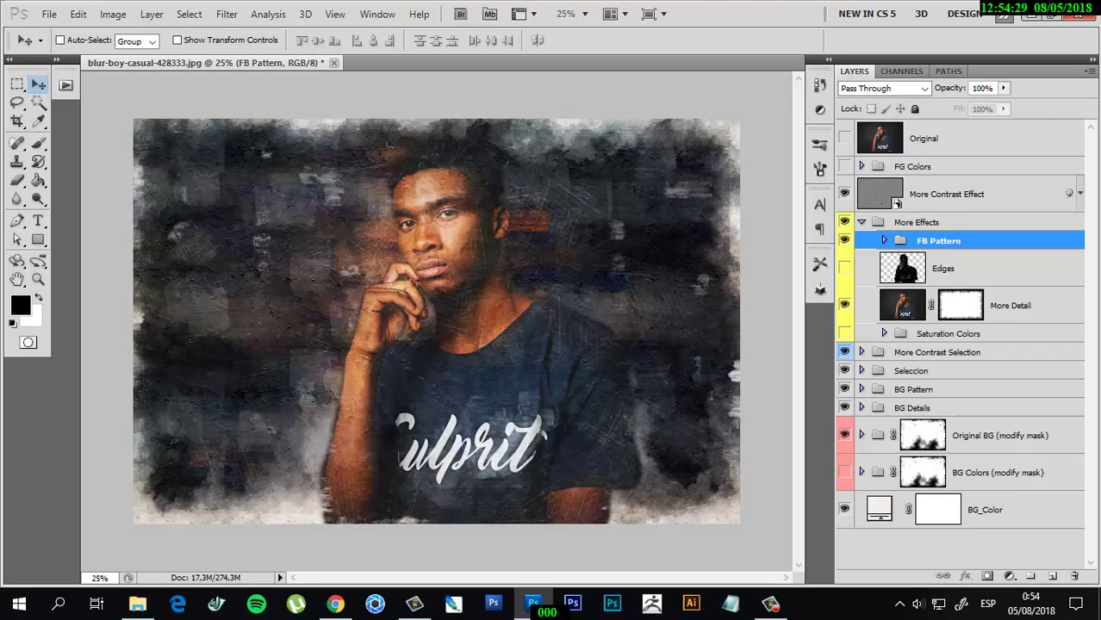
key("ctrl+plus")
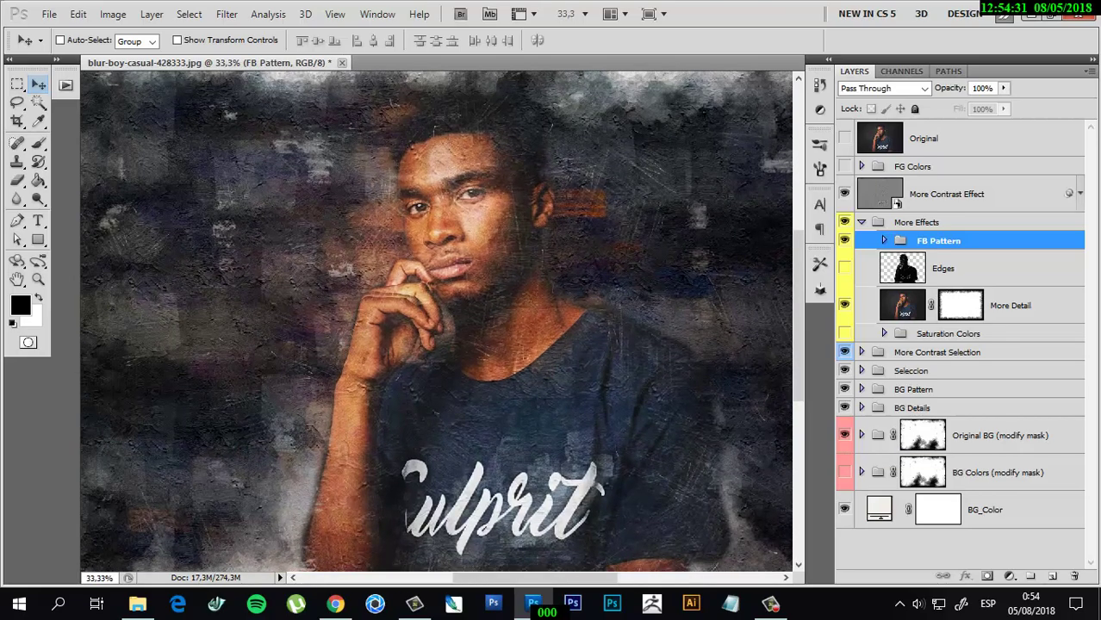
key("ctrl+minus")
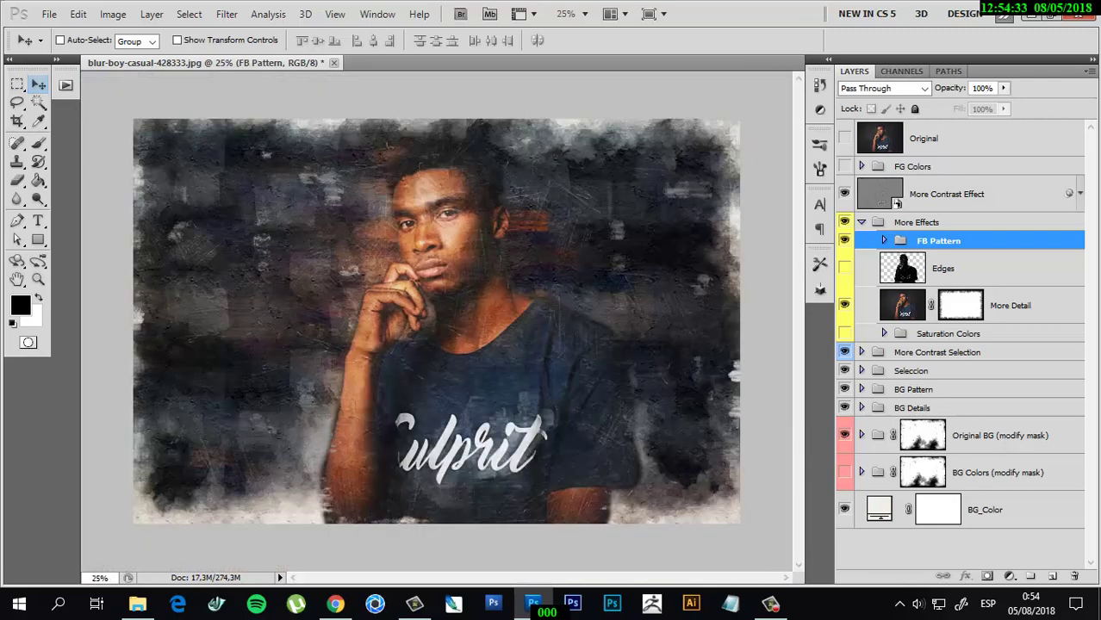
left_click(844, 334)
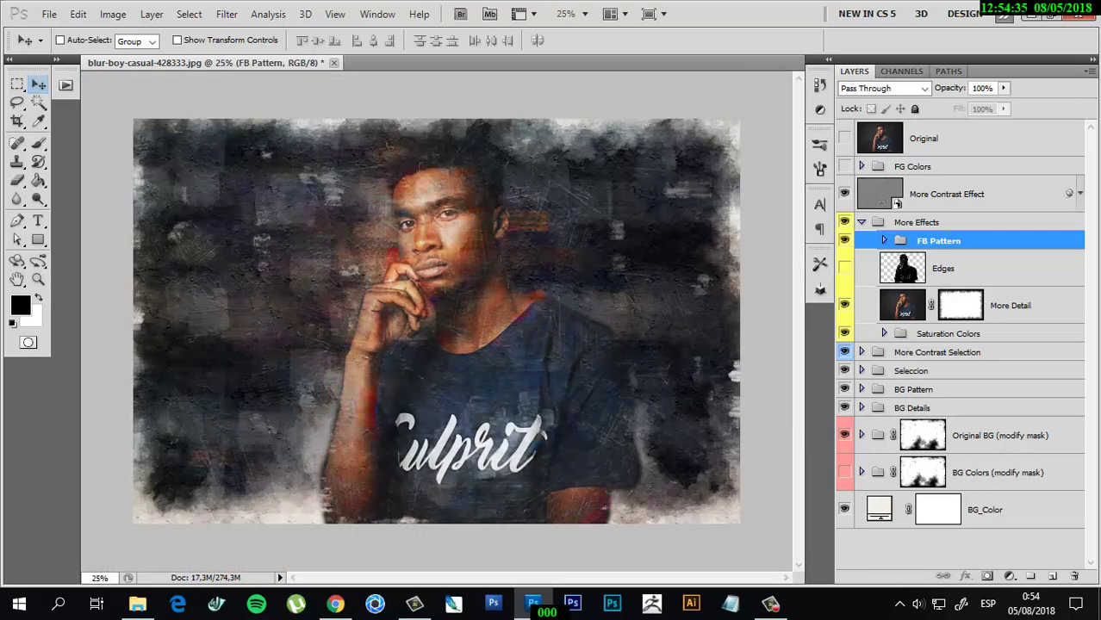
key("ctrl+plus")
key("ctrl+plus")
In the Saturation Colors group, raise the Sat_A layer's opacity from 50% to 100%.
left_click(844, 334)
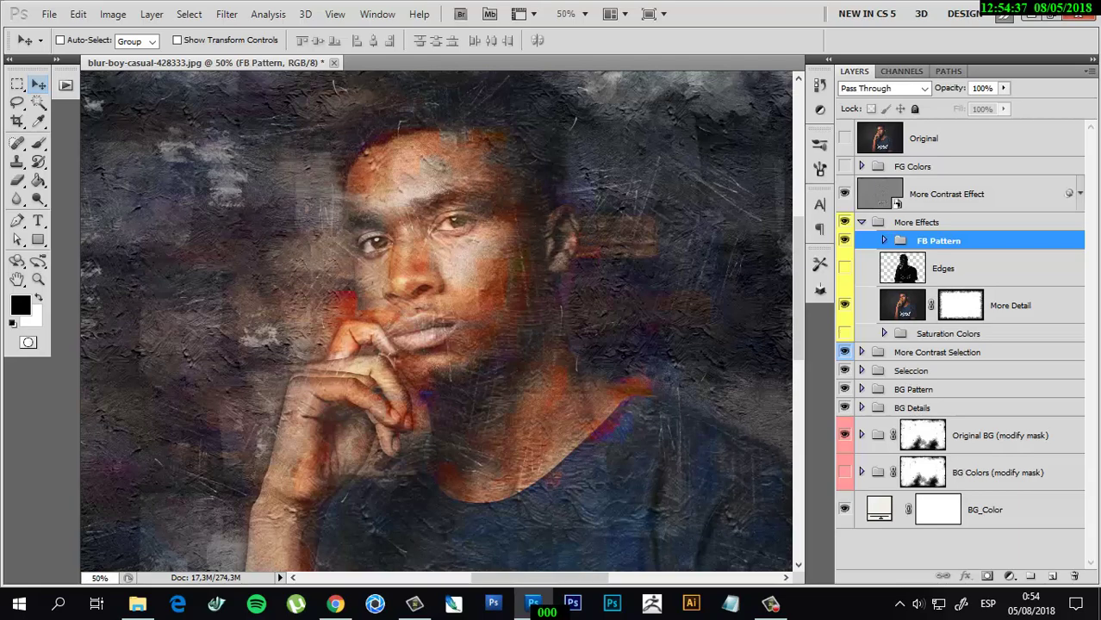
left_click(844, 333)
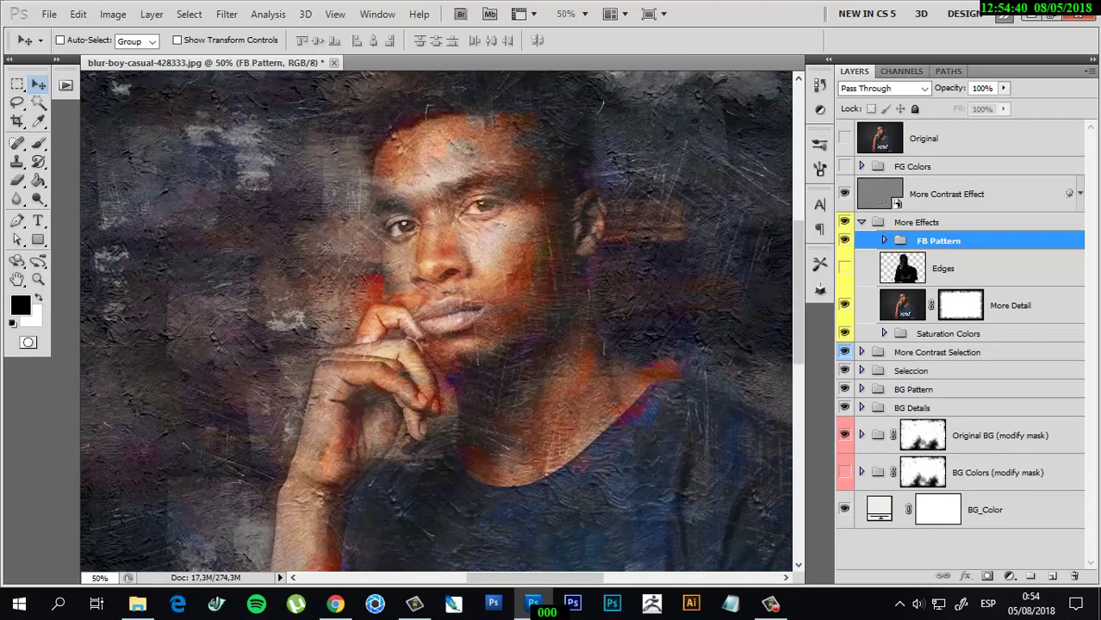
left_click(883, 333)
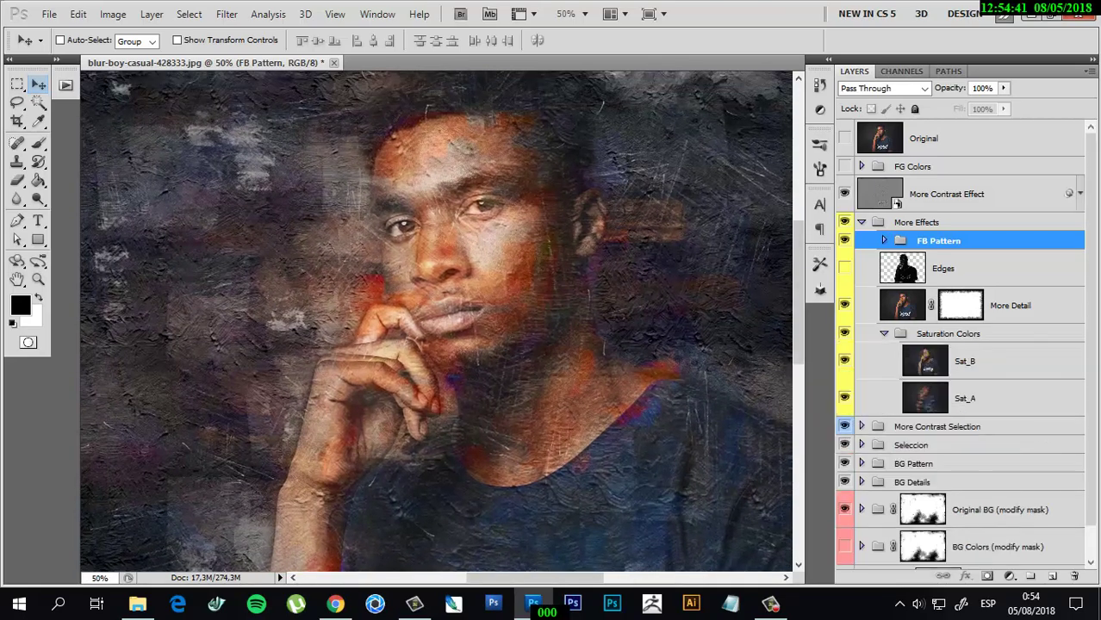
left_click(967, 398)
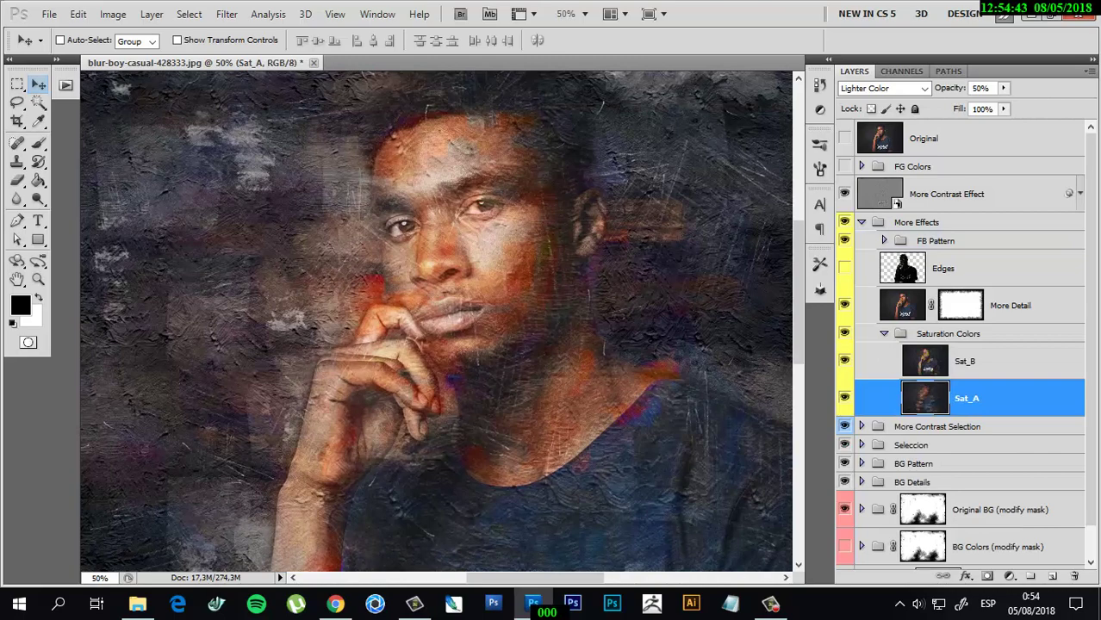
key("0")
scroll(436, 318, "down", 3)
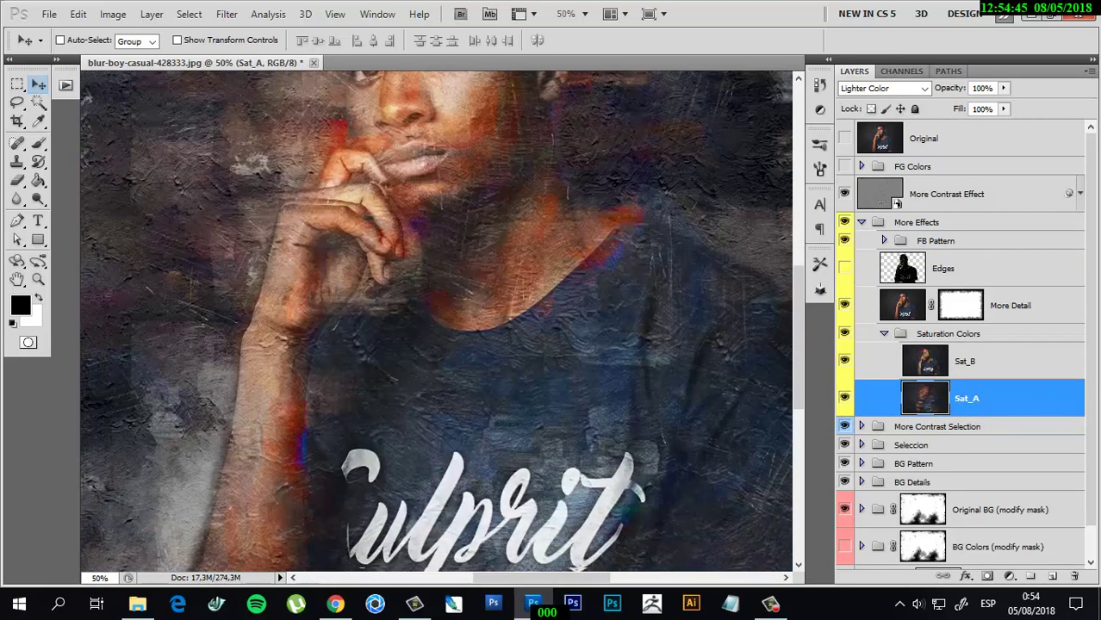
scroll(436, 318, "down", 2)
Collapse Saturation Colors and compare the portrait with the group hidden and shown, zooming on the face.
key("ctrl+minus")
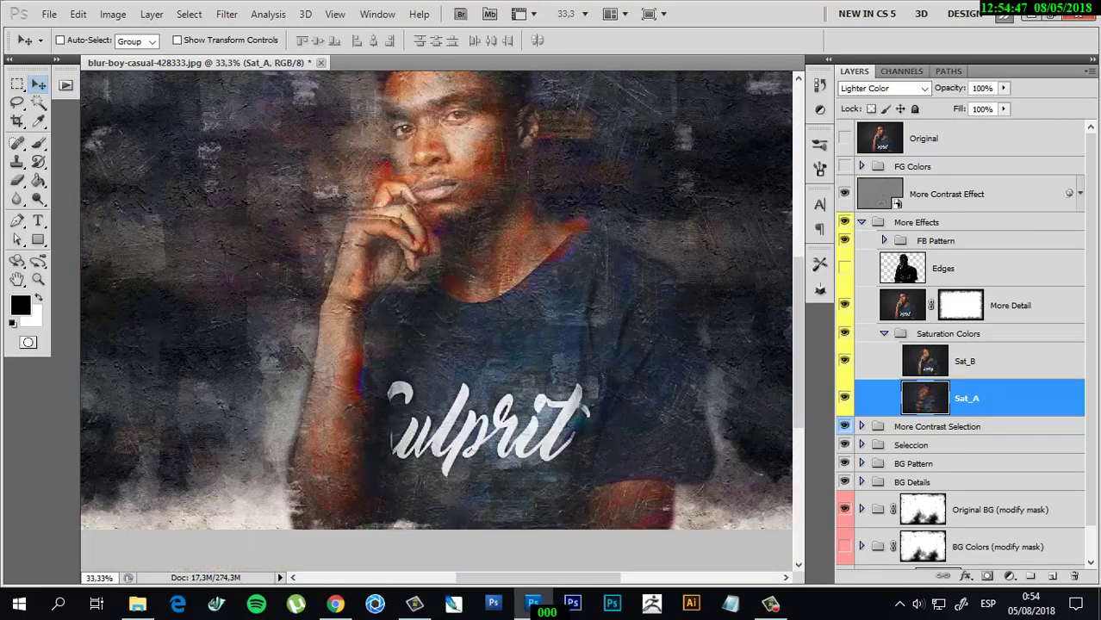
left_click(883, 334)
key("ctrl+minus")
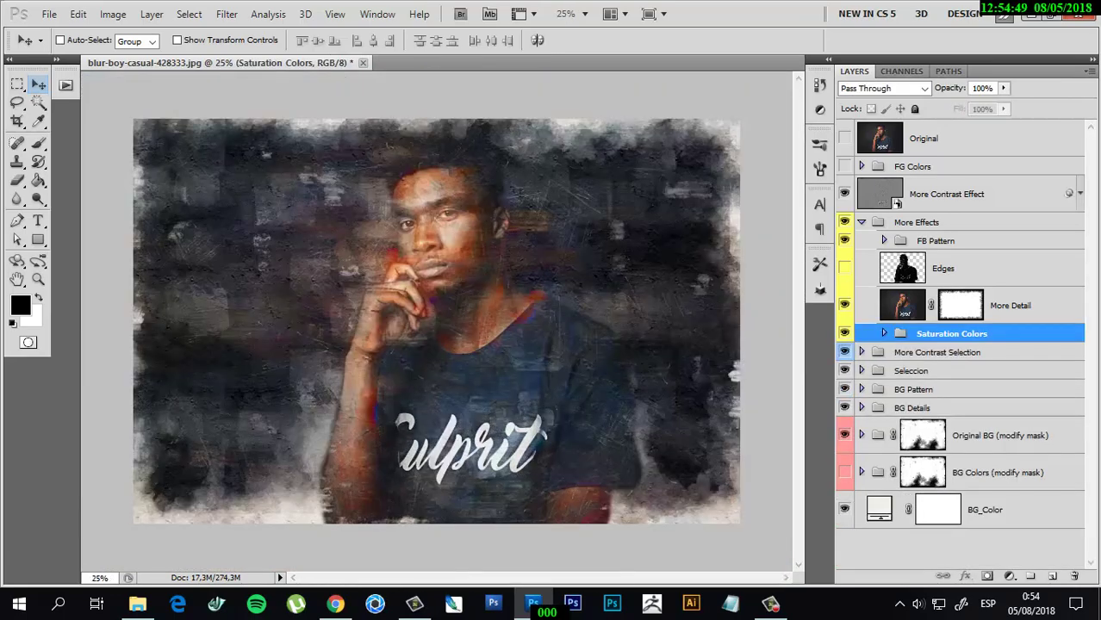
left_click(844, 334)
left_click(844, 333)
left_click_drag(143, 143, 574, 425)
left_click_drag(345, 258, 422, 336)
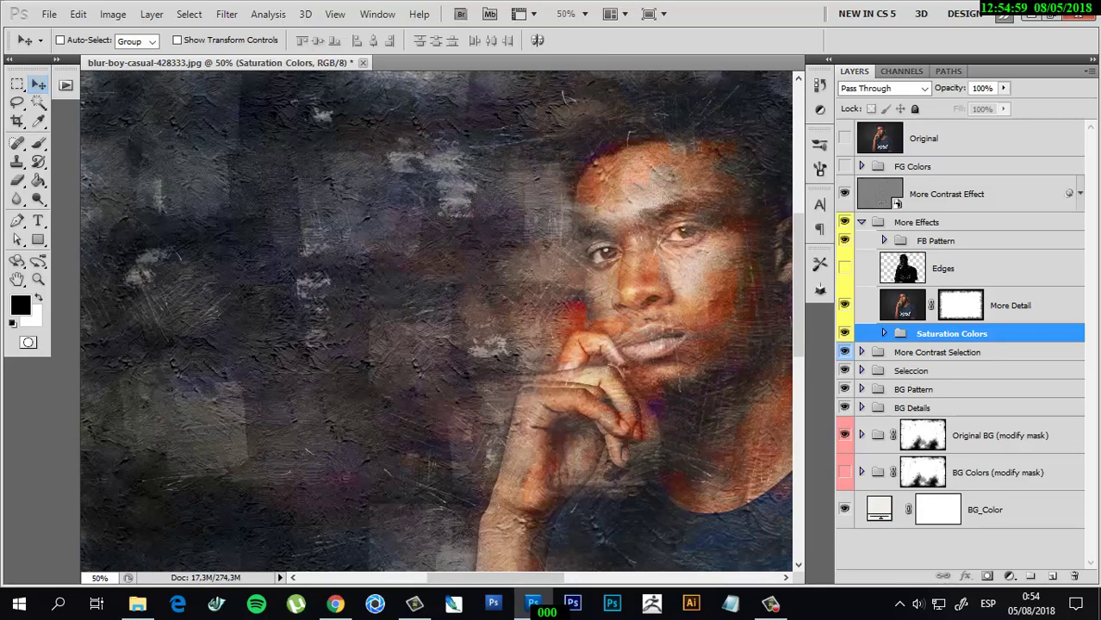
key("ctrl+minus")
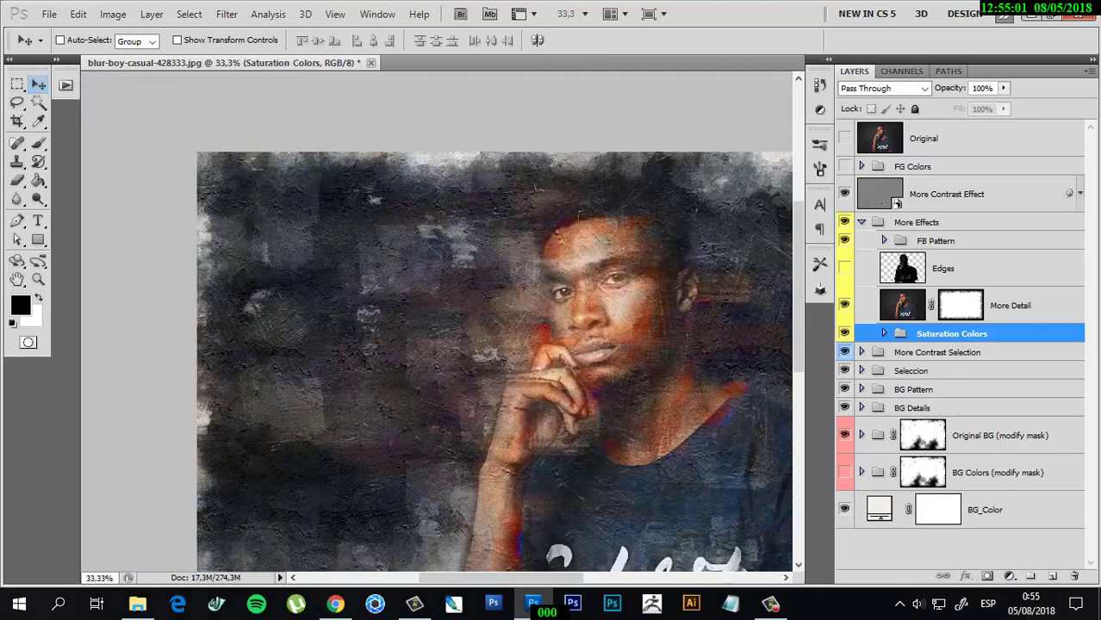
Preview the whole portrait with the BG Details group hidden and then shown.
left_click(911, 370)
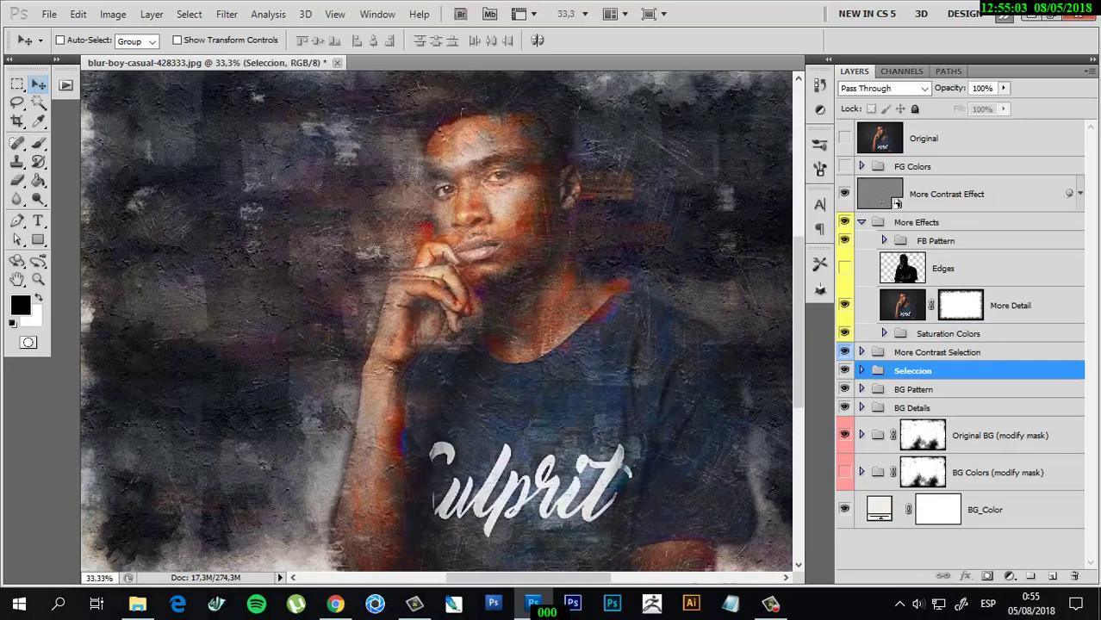
key("ctrl+minus")
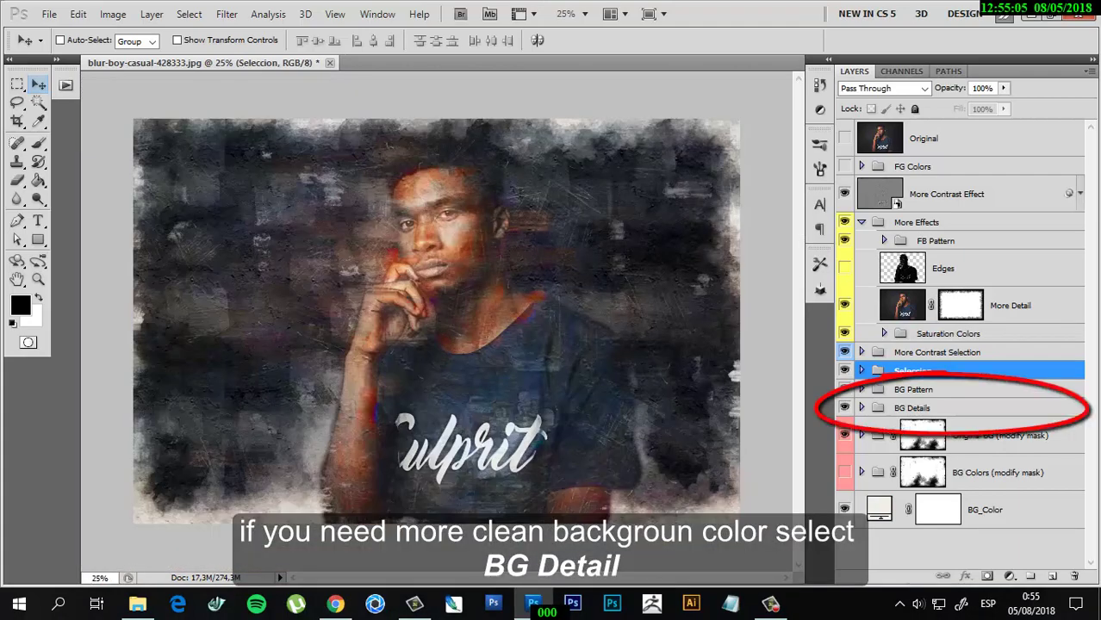
left_click(915, 408)
left_click(844, 407)
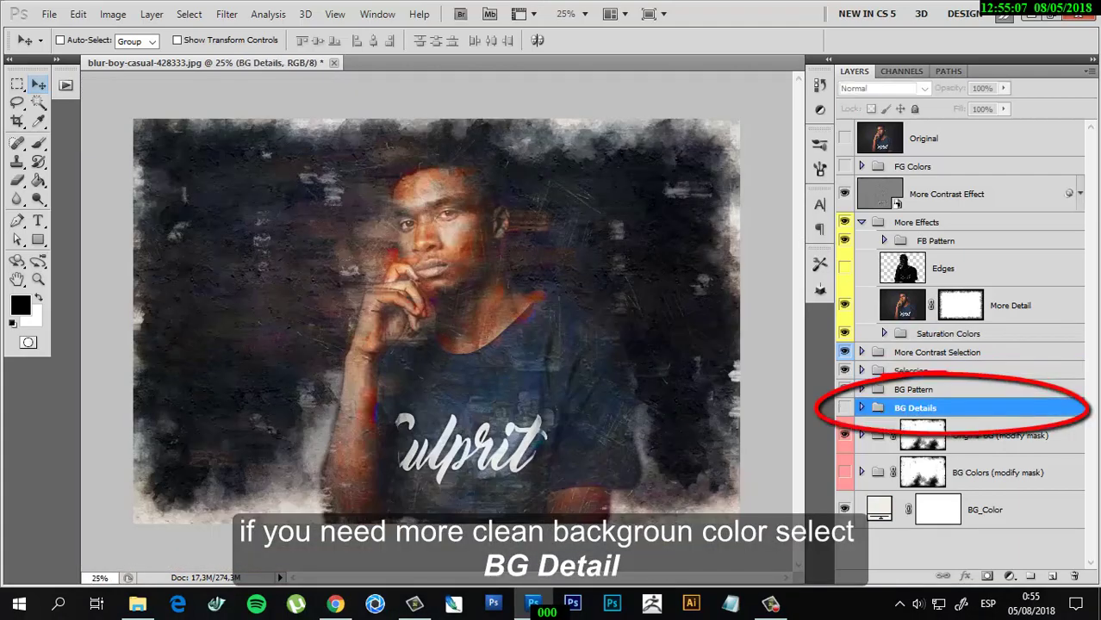
left_click(845, 408)
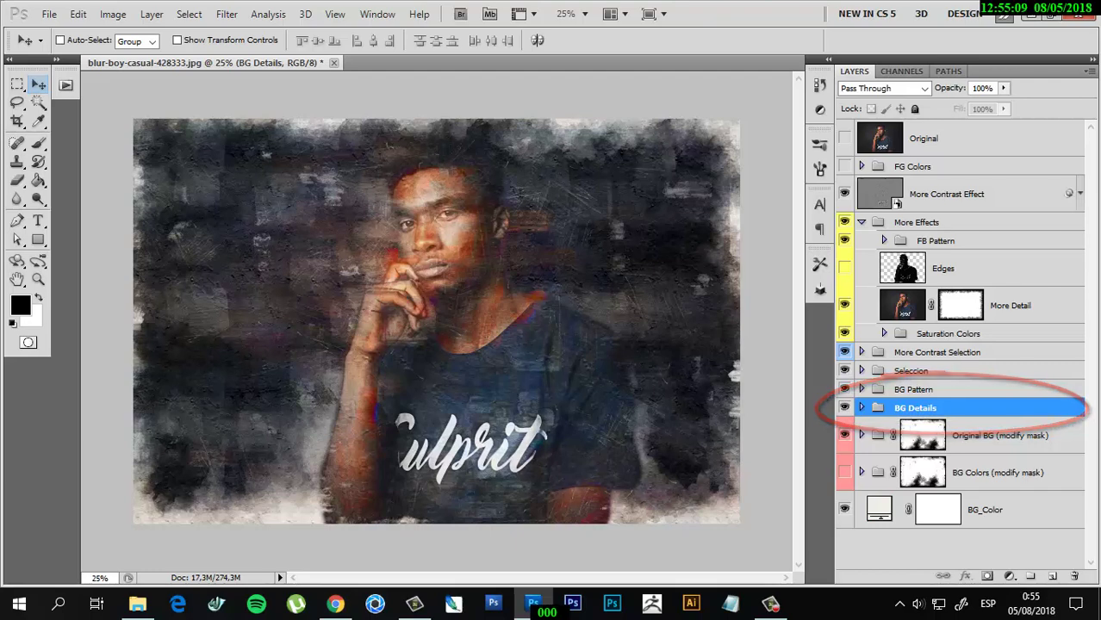
Within BG Details, leave only Detail_C visible, hiding Detail_B and Detail_A.
left_click(861, 407)
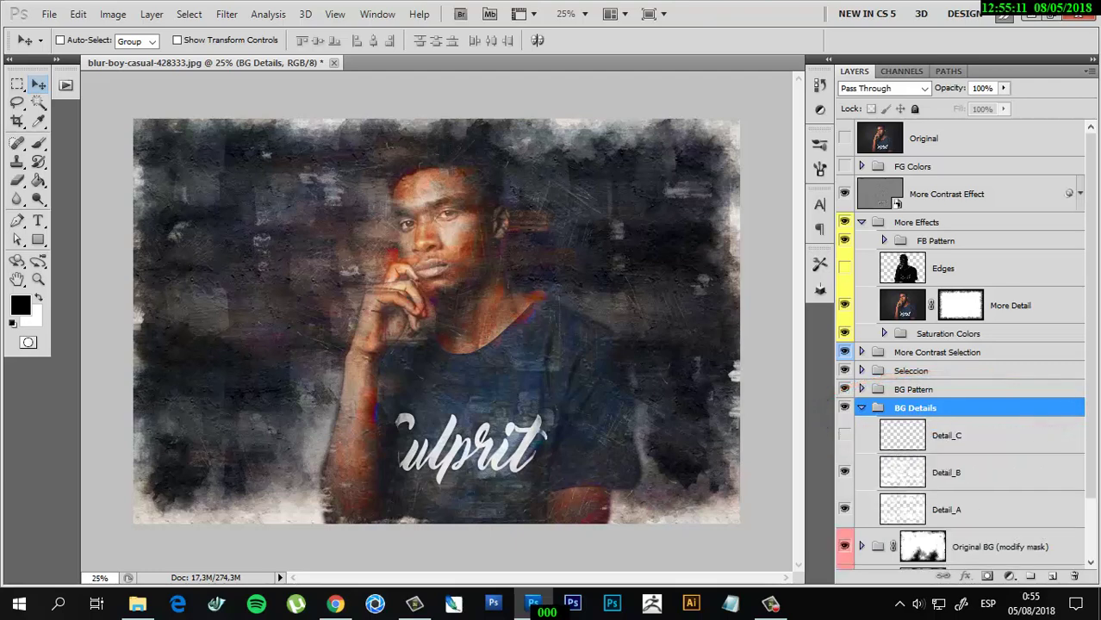
left_click(844, 435)
left_click(844, 472)
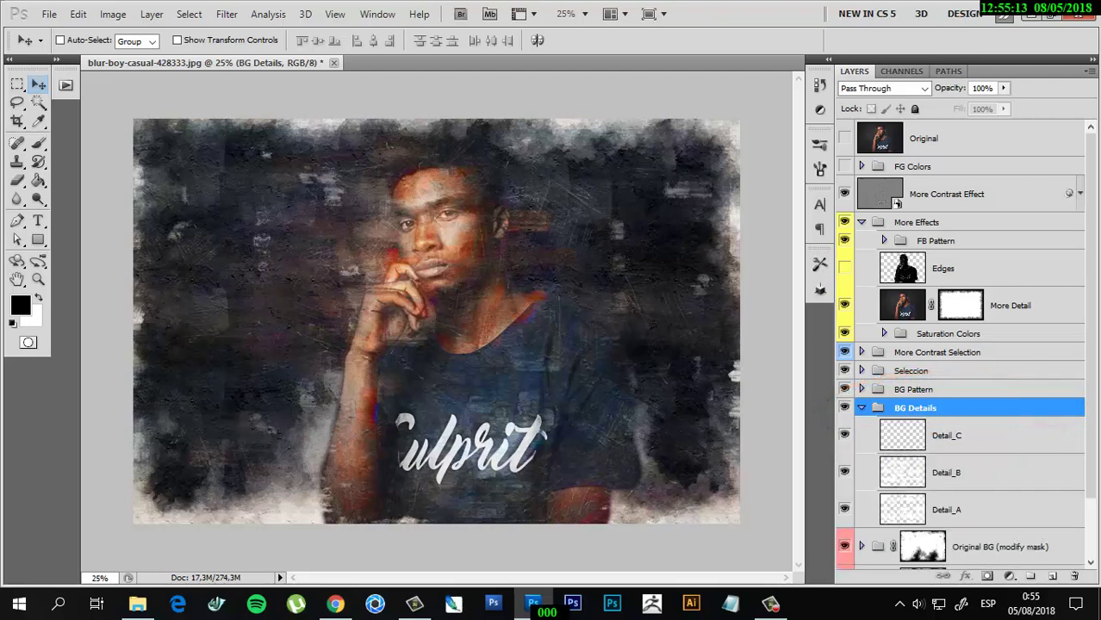
left_click(844, 509)
left_click(845, 509)
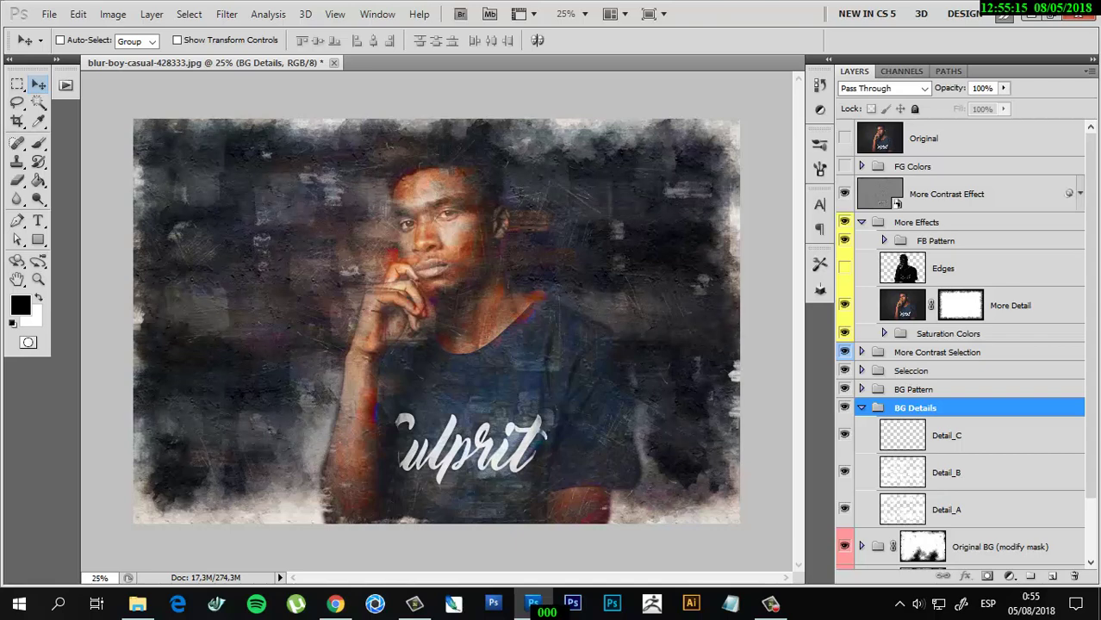
left_click(844, 472)
left_click(844, 509)
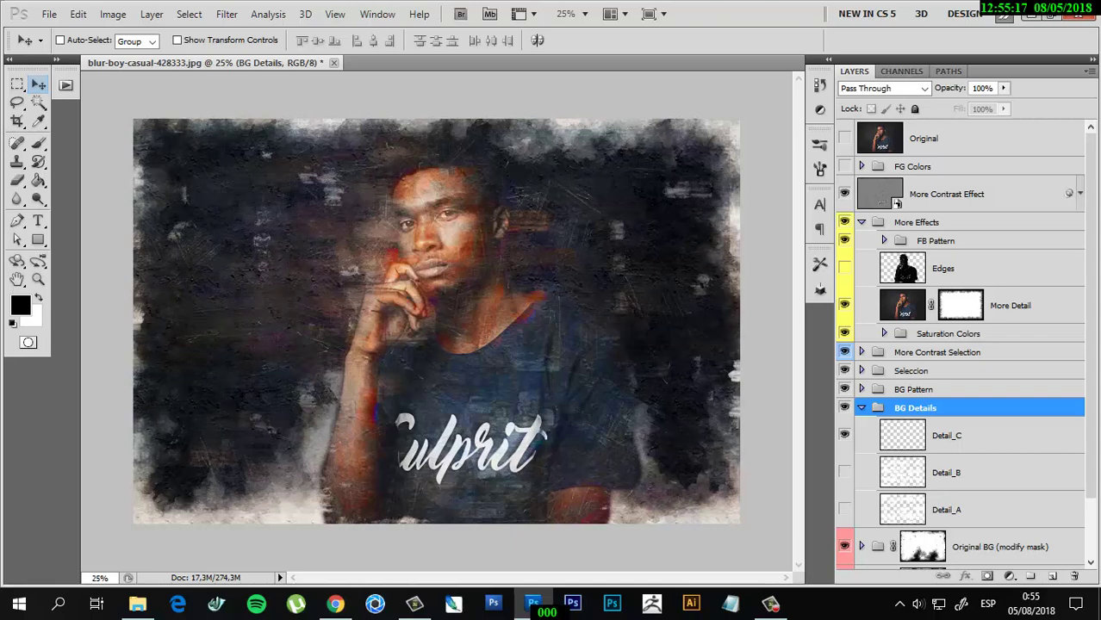
left_click(862, 407)
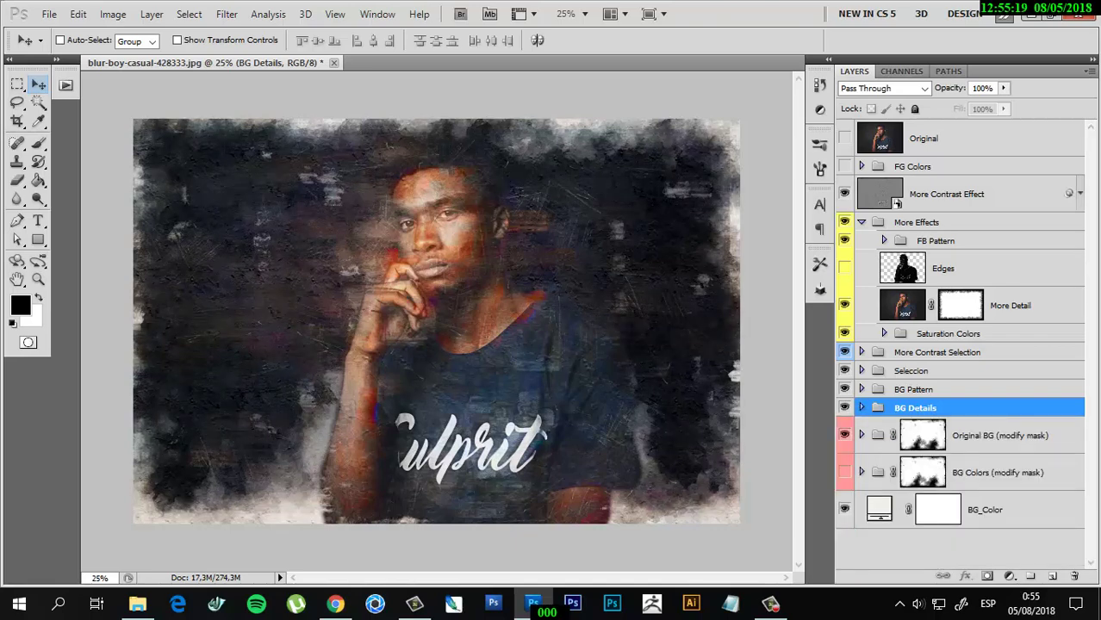
Compare with More Detail toggled, then inspect the background texture up close and zoom back out.
left_click(844, 305)
left_click(844, 305)
key("ctrl+plus")
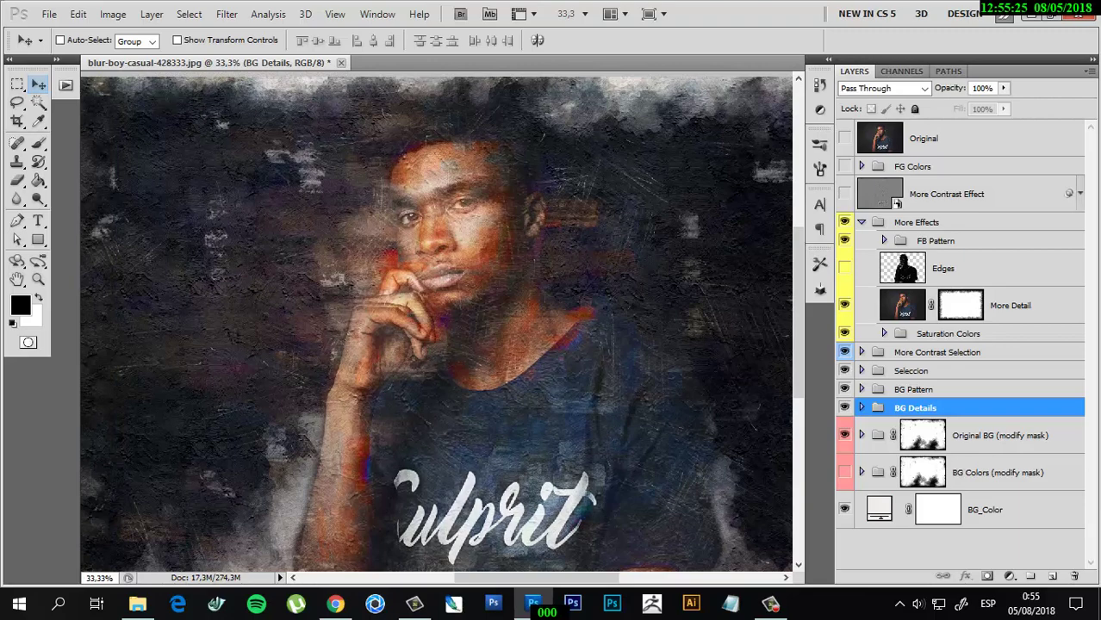
key("ctrl+plus")
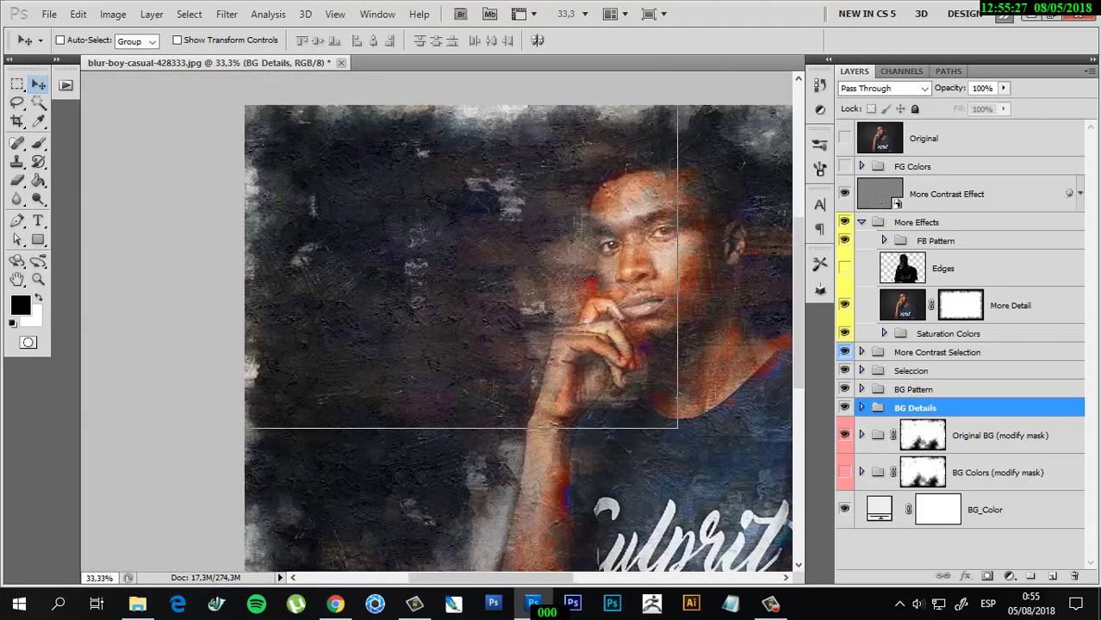
key("ctrl+plus")
scroll(436, 321, "right", 5)
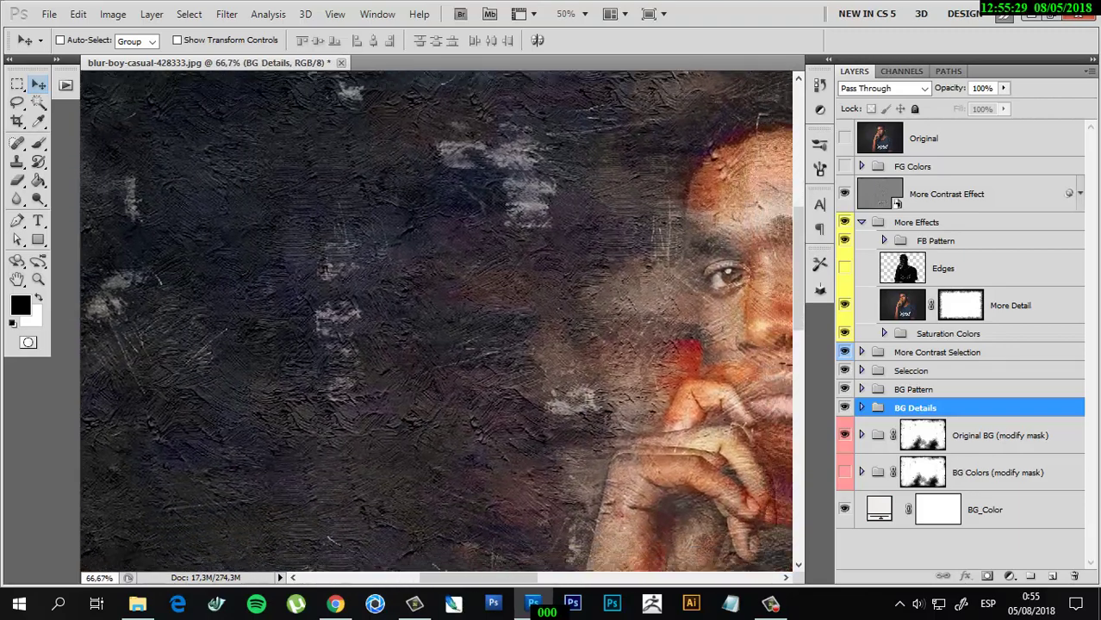
scroll(436, 321, "up", 1)
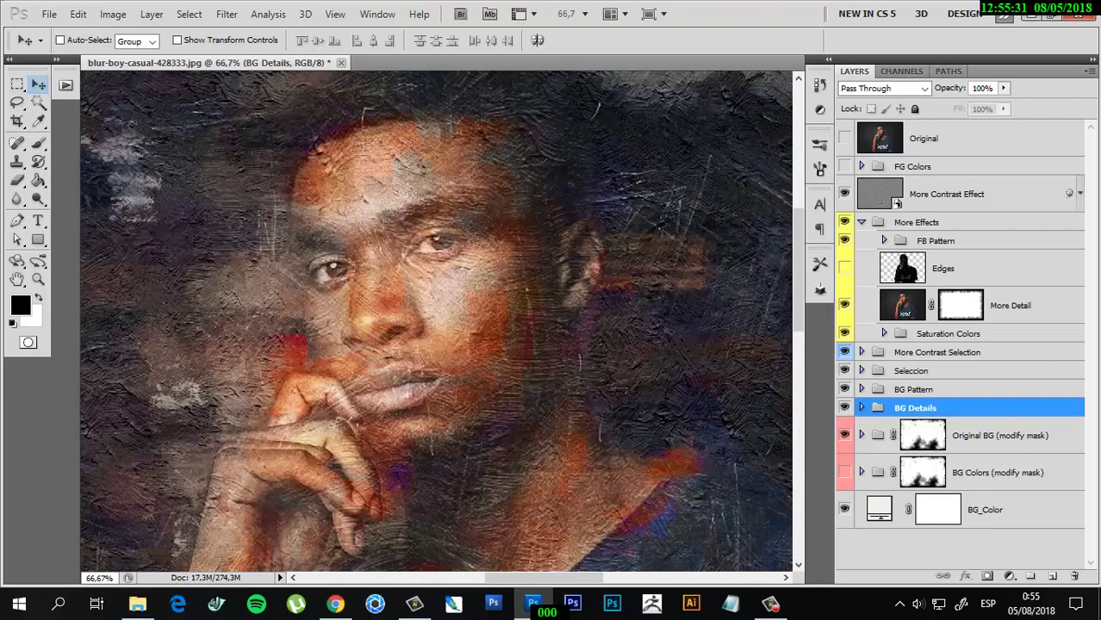
key("ctrl+minus")
key("ctrl+minus")
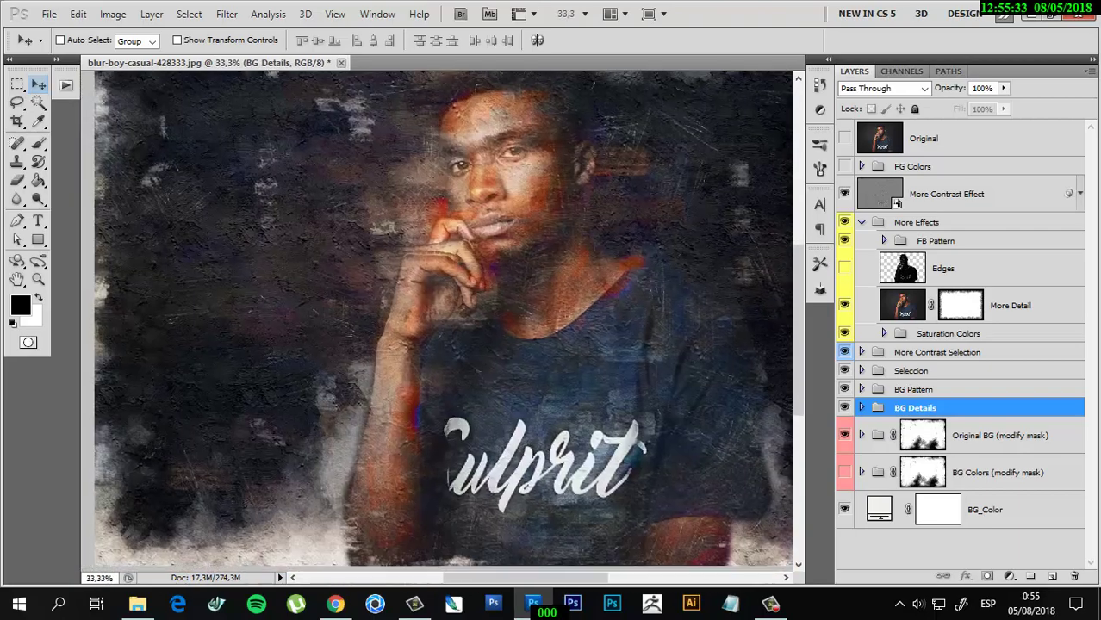
key("ctrl+minus")
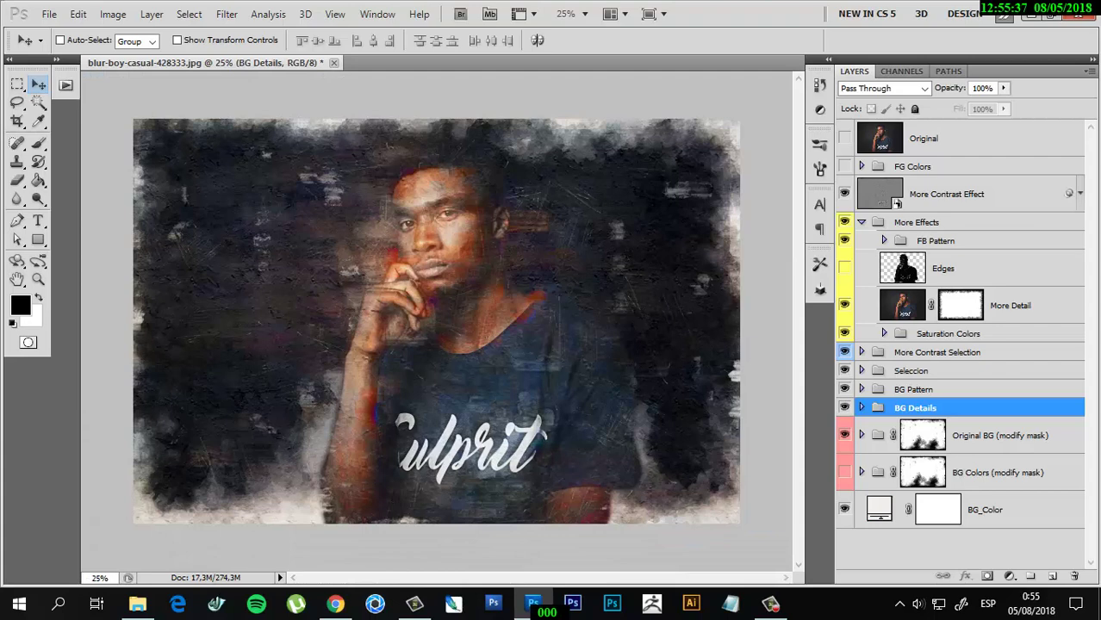
Collapse More Effects, expand FG Colors, select Color A, and zoom in on the face.
left_click(860, 223)
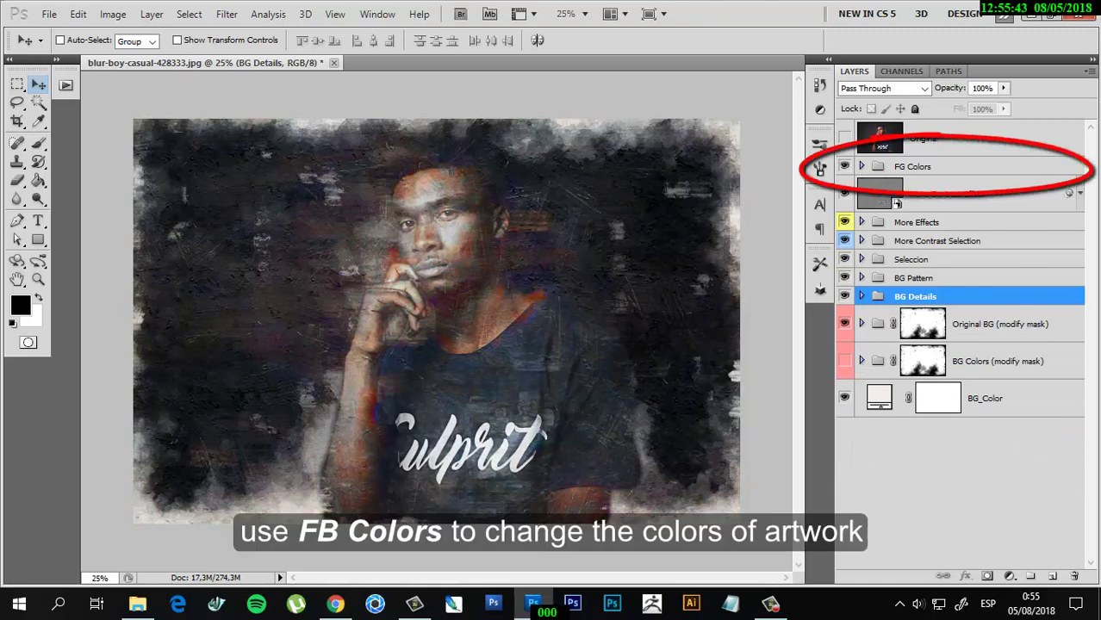
left_click(860, 166)
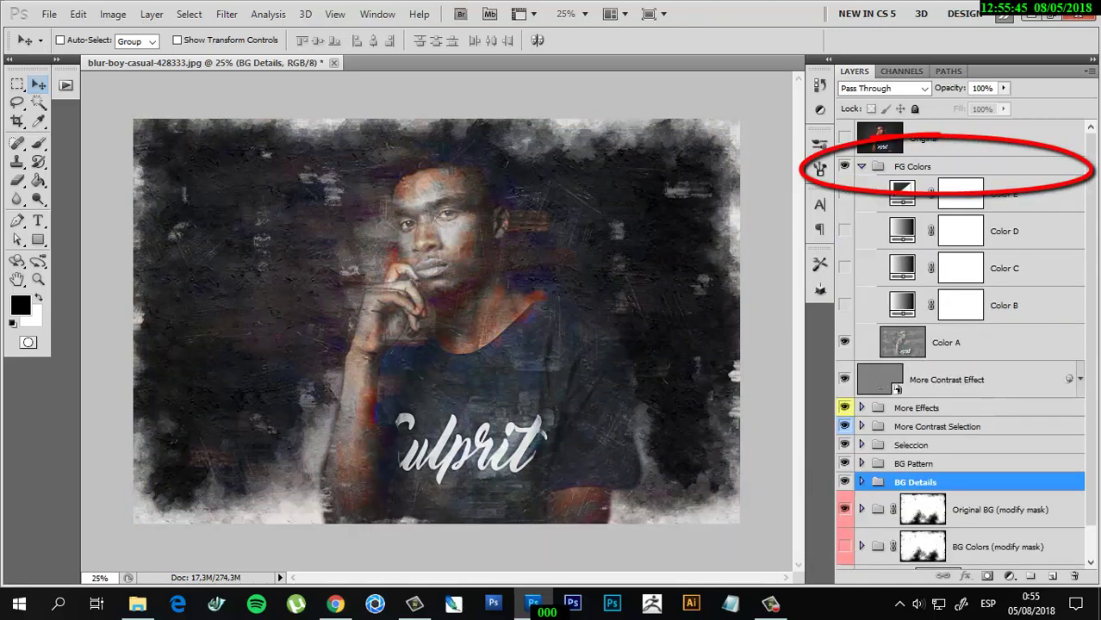
left_click(945, 342)
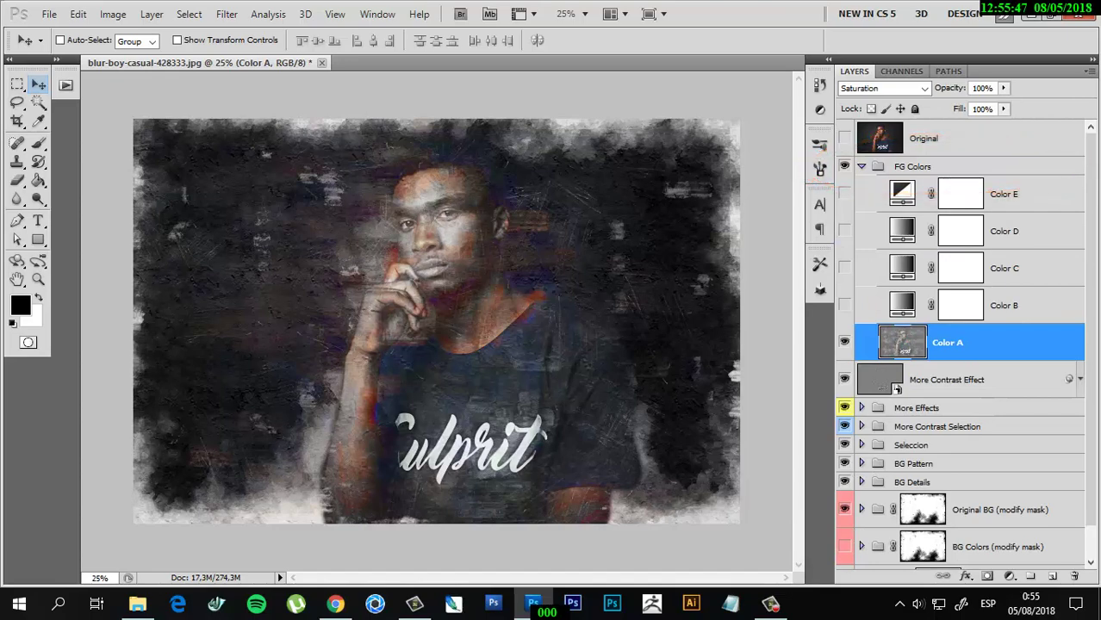
key("ctrl+plus")
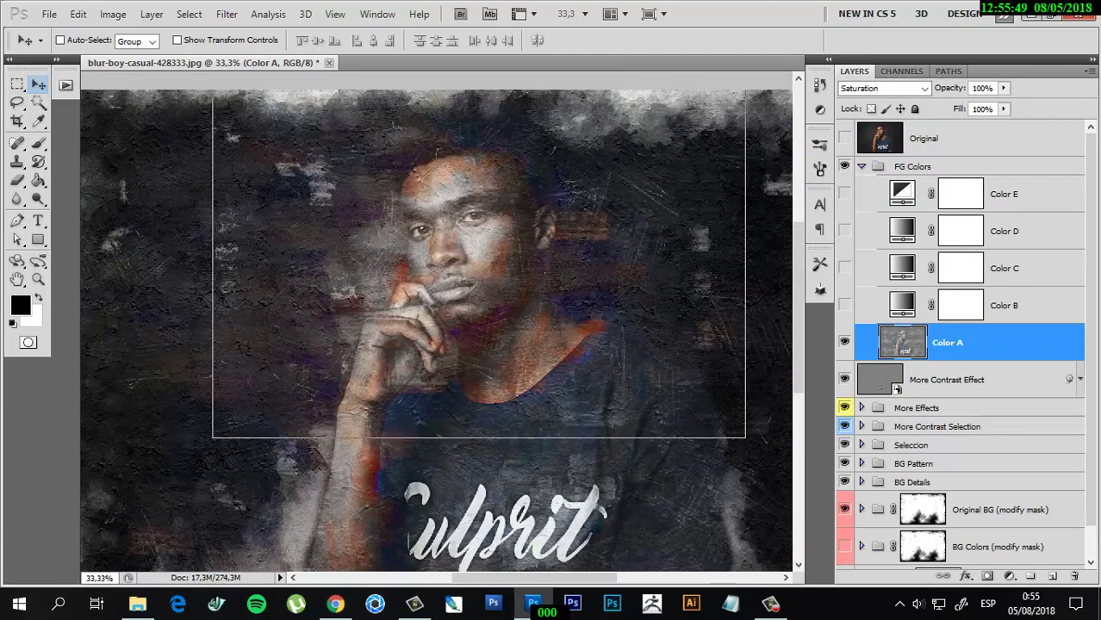
key("ctrl+plus")
scroll(436, 321, "up", 2)
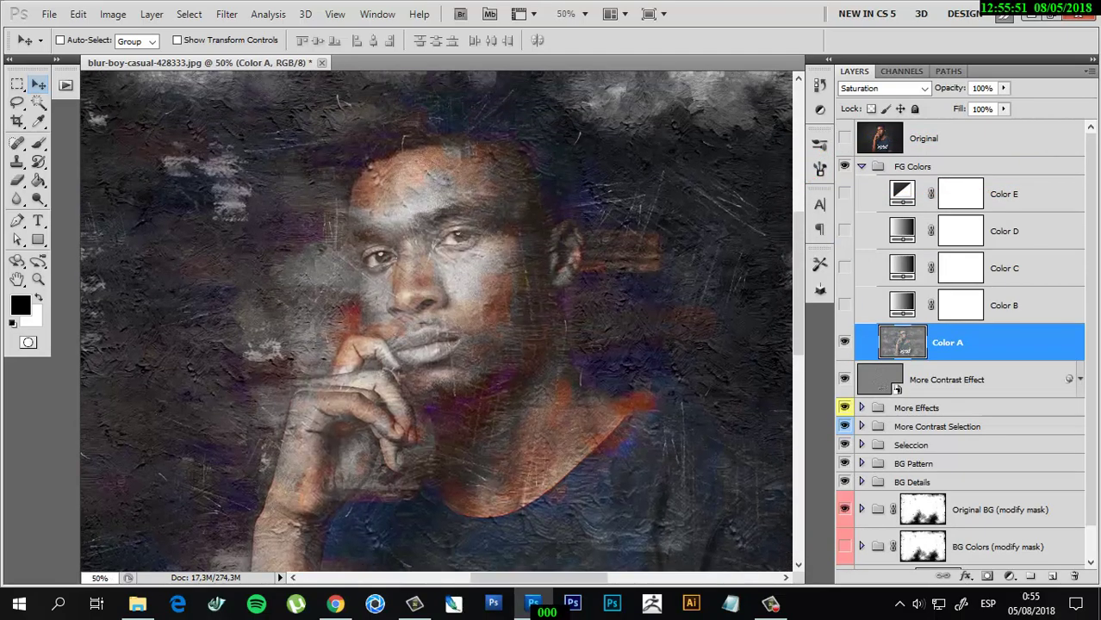
Try the Color B, C and E tints on the portrait one at a time.
left_click(844, 341)
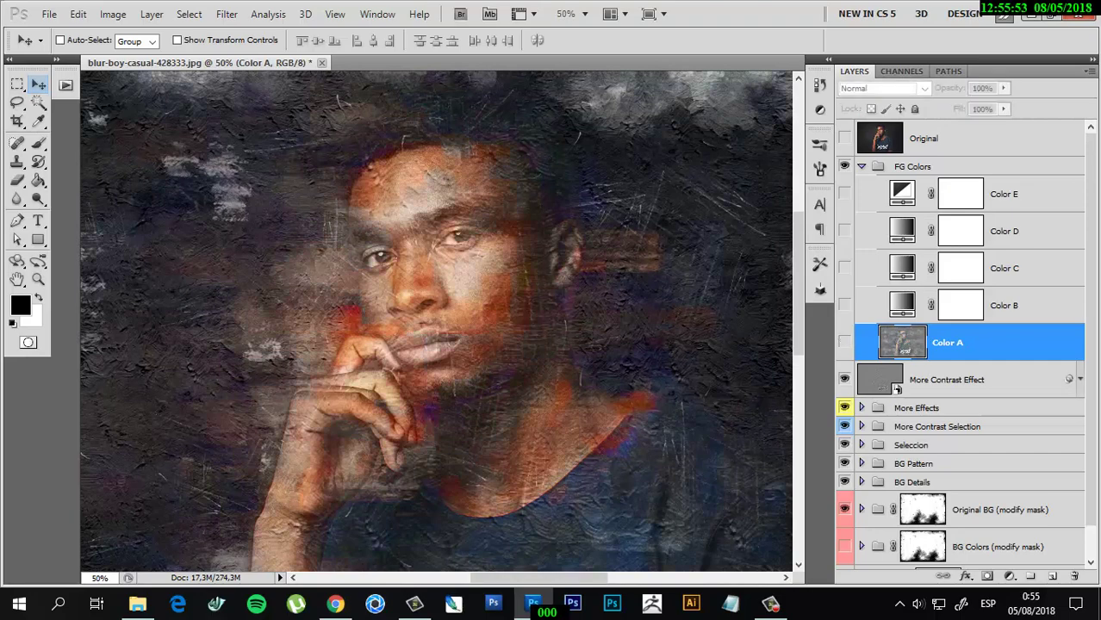
left_click(844, 305)
key("ctrl+minus")
key("ctrl+minus")
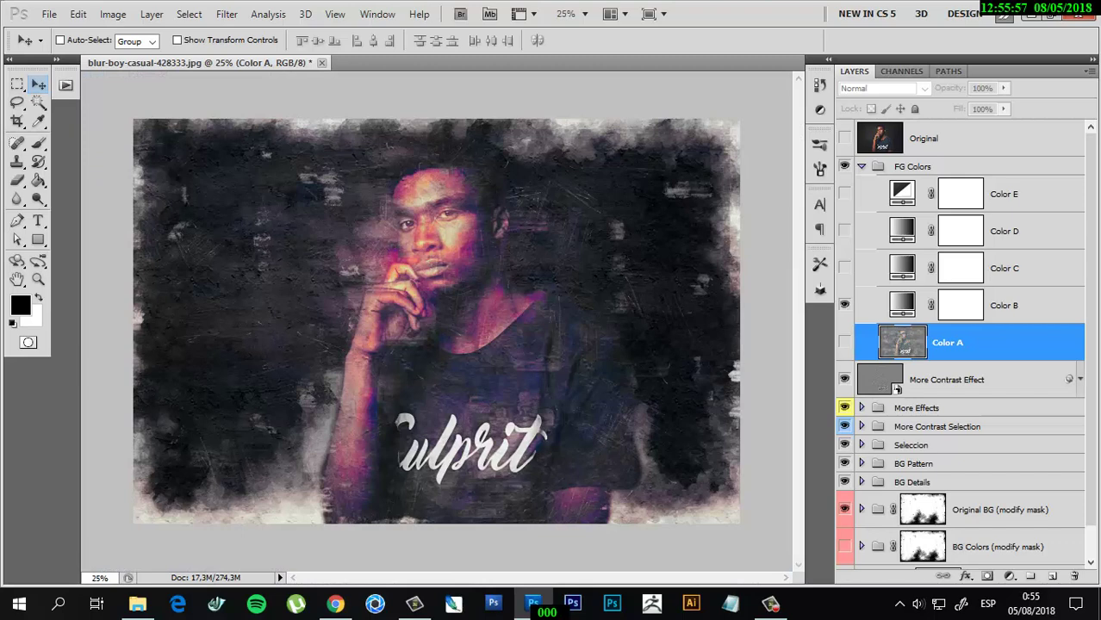
left_click(844, 305)
left_click(844, 268)
left_click(844, 268)
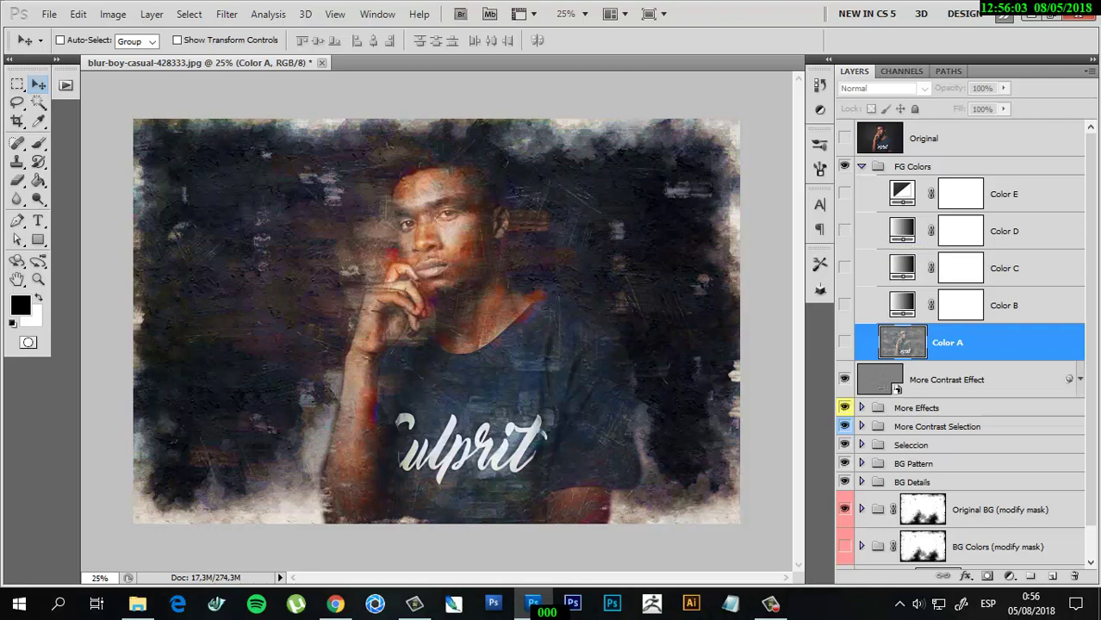
left_click(844, 194)
left_click(844, 194)
Keep only Color D active for a bluish-purple tint, collapse FG Colors, and select Seleccion.
left_click(844, 342)
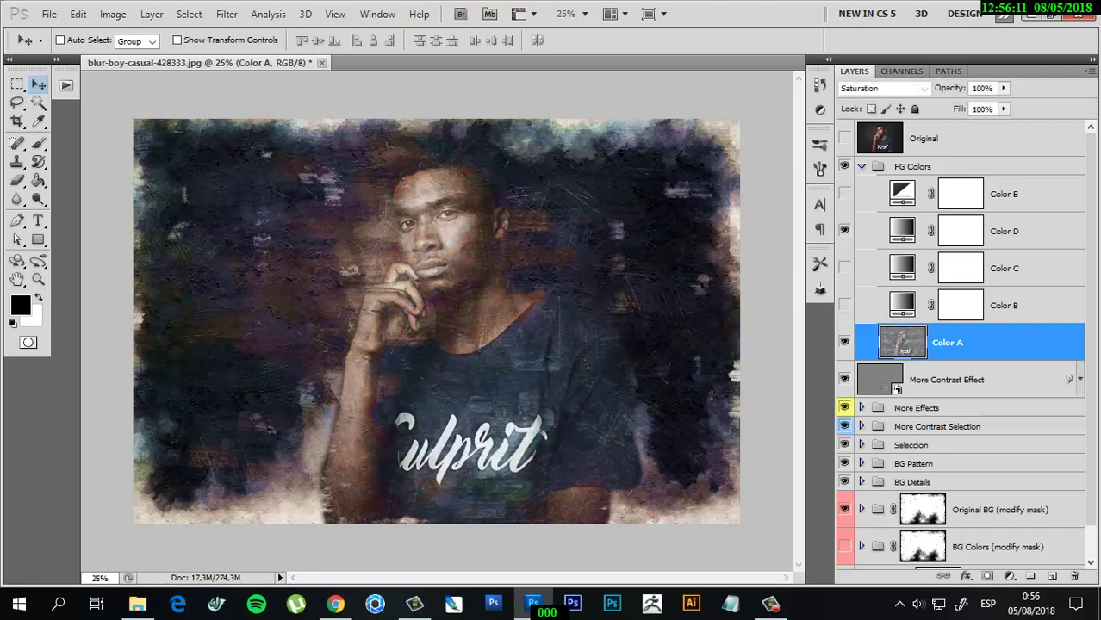
left_click(844, 342)
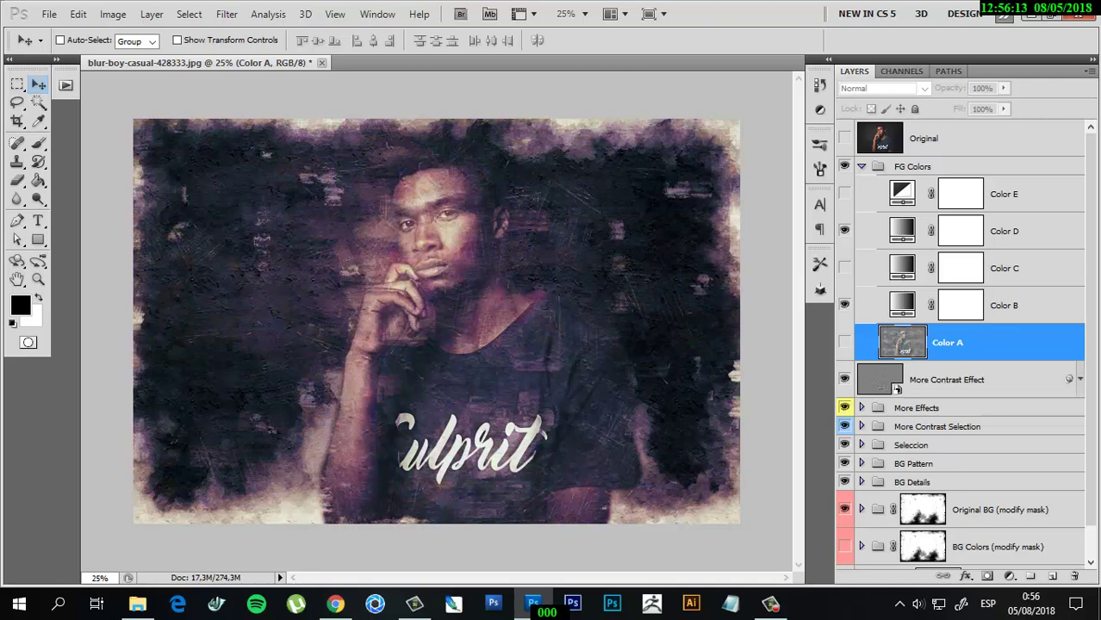
left_click(844, 305)
left_click(844, 268)
left_click(844, 231)
left_click(844, 231)
left_click(913, 166)
left_click(861, 166)
left_click(912, 259)
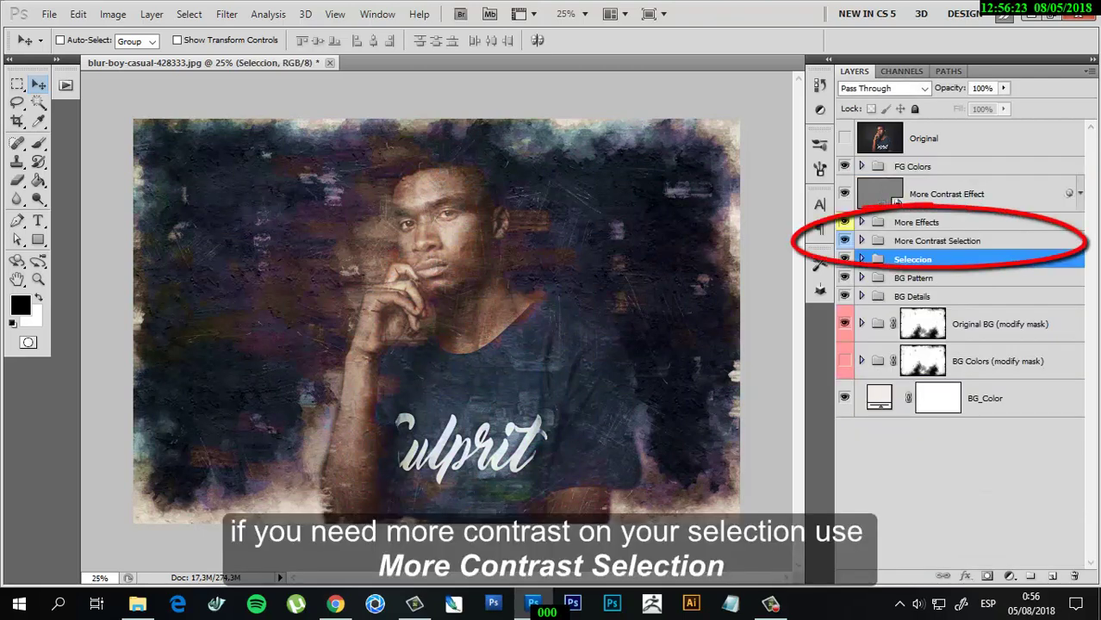
Turn on More Contrast B in the More Contrast Selection group, comparing it against More Contrast C.
left_click(860, 241)
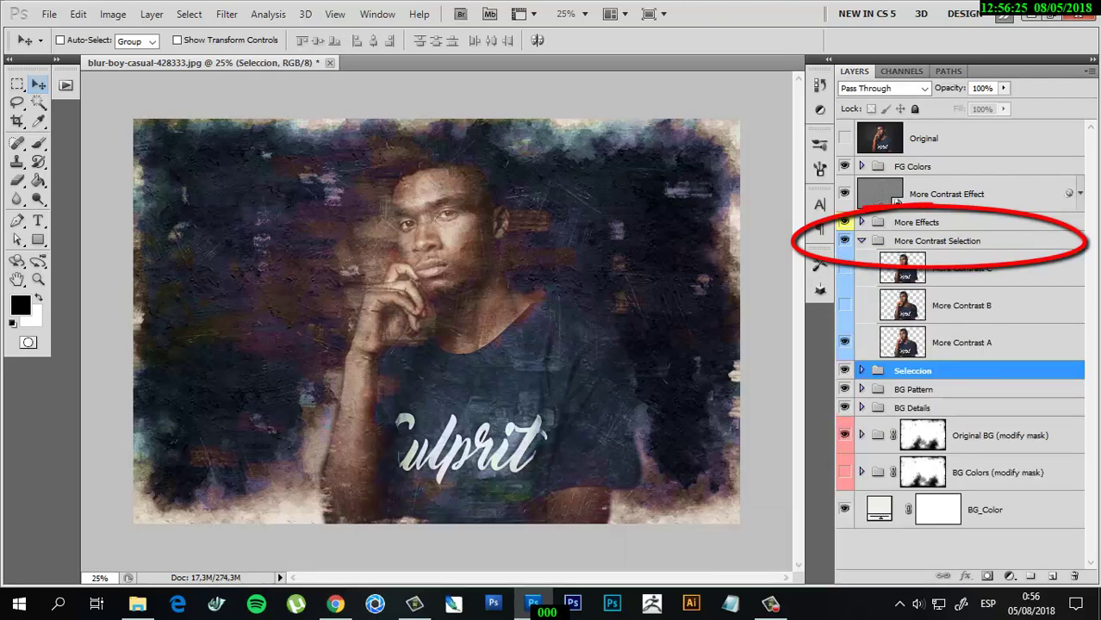
left_click(844, 305)
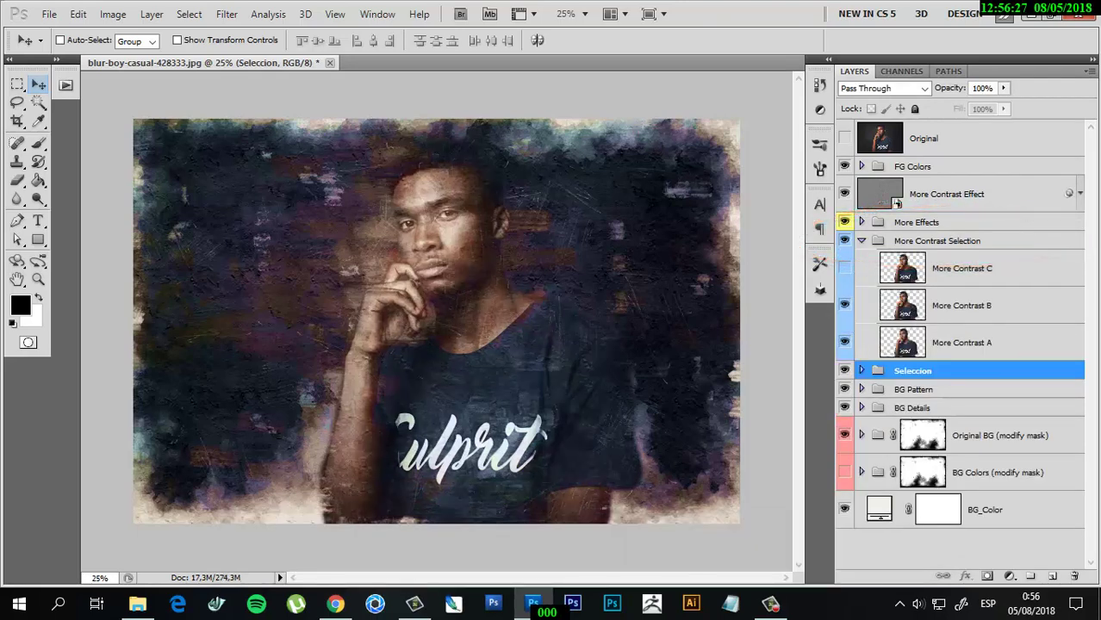
left_click(844, 268)
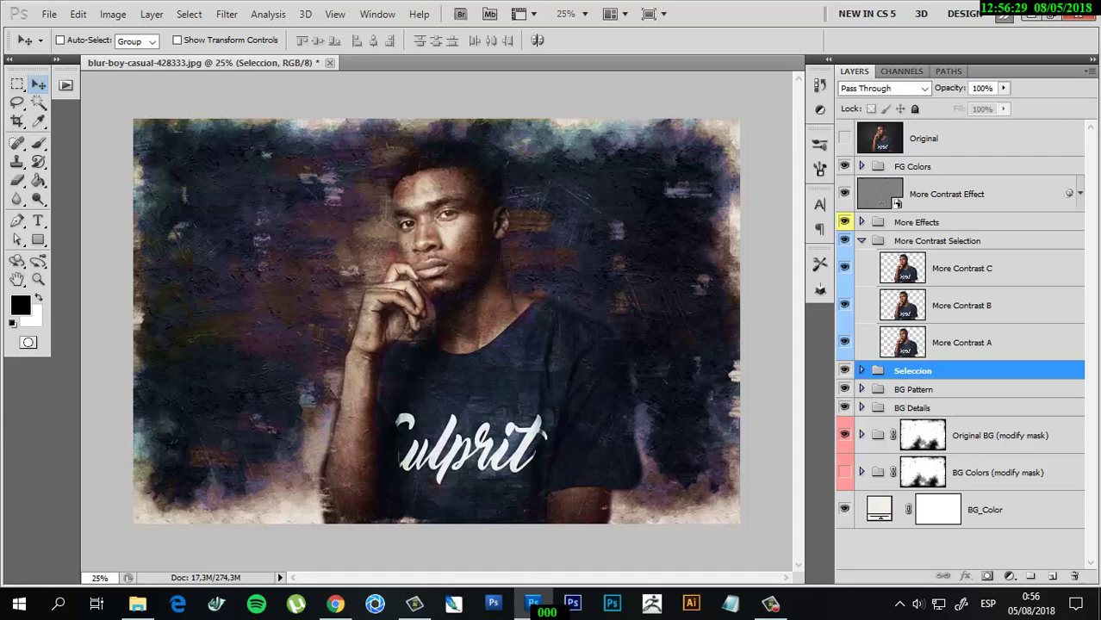
left_click(844, 268)
left_click(964, 305)
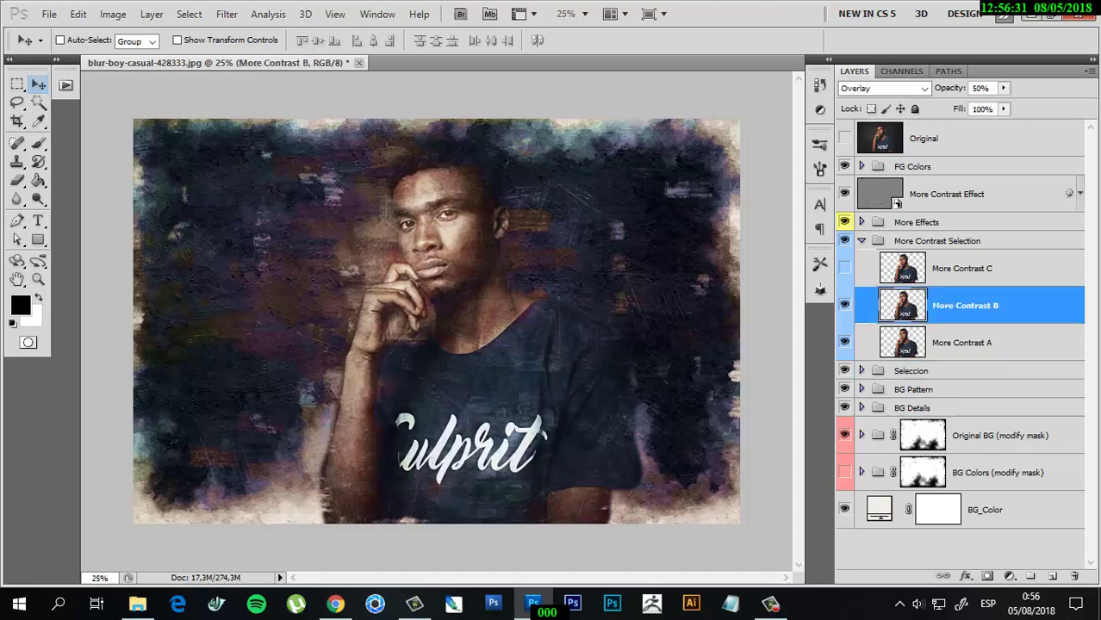
key("ctrl+plus")
key("ctrl+plus")
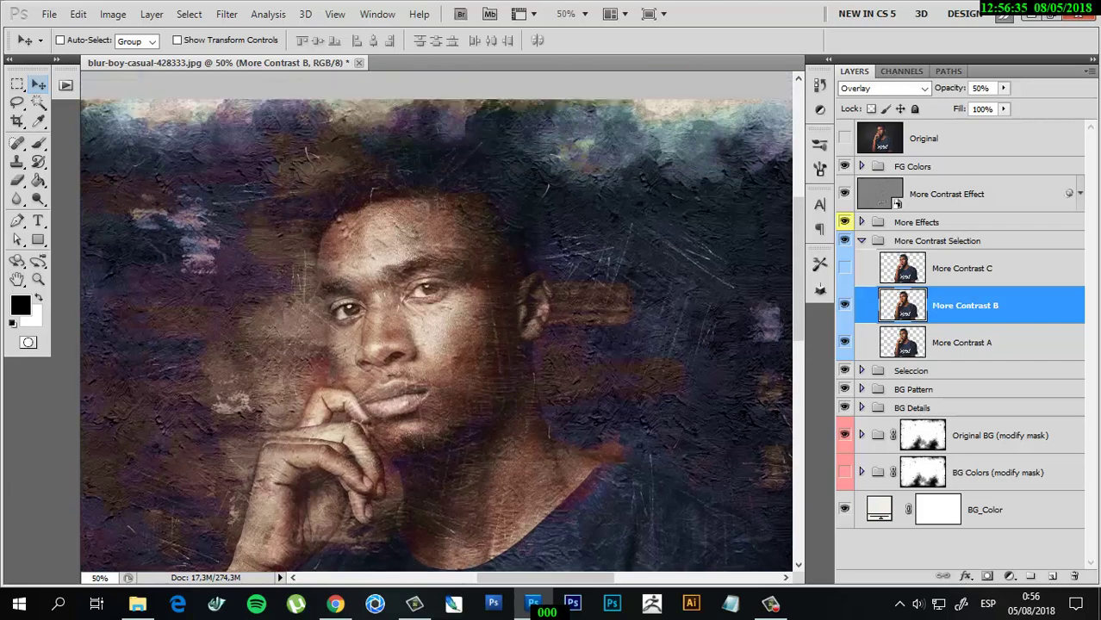
left_click(844, 305)
left_click(844, 305)
Zoom in on the face and pan around to inspect the added contrast, then zoom out.
key("ctrl+plus")
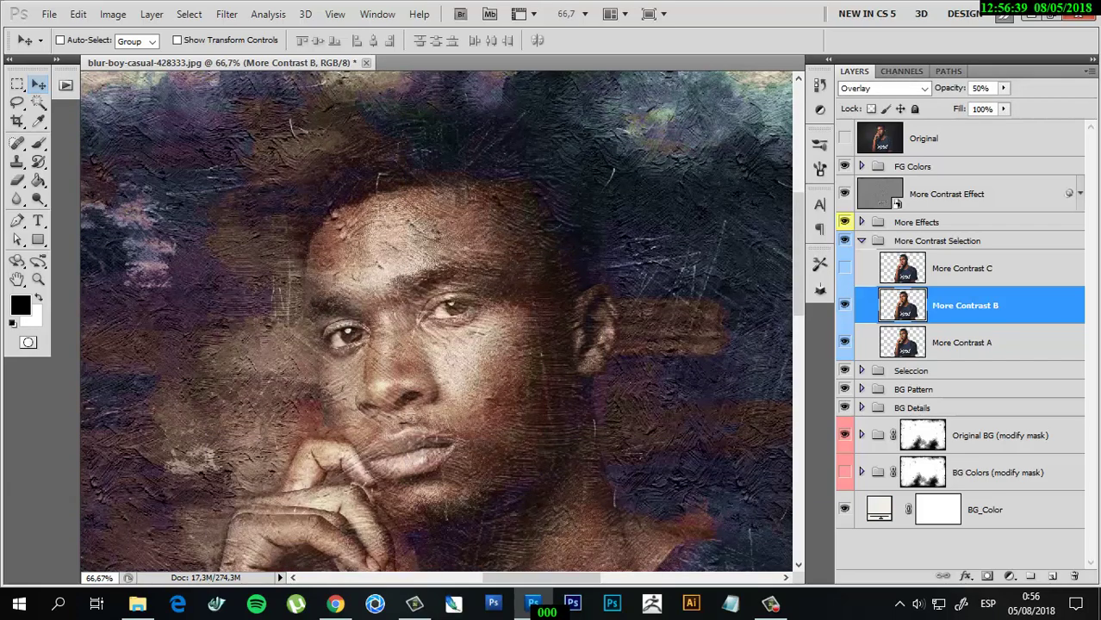
key("ctrl+minus")
scroll(441, 328, "down", 3)
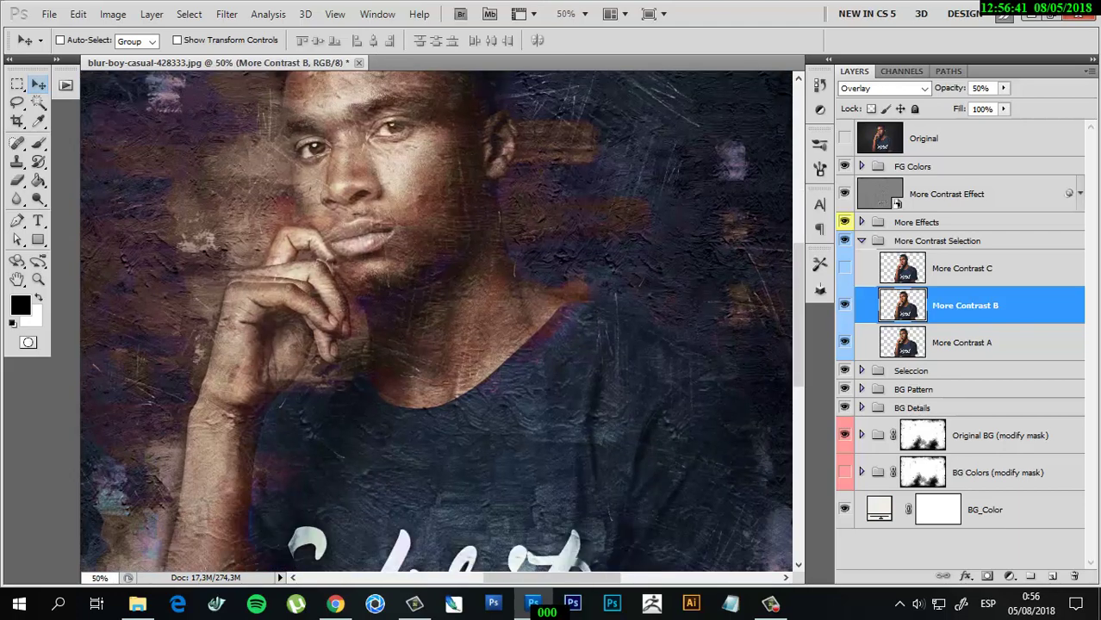
scroll(441, 328, "down", 3)
scroll(436, 302, "up", 3)
scroll(436, 302, "up", 2)
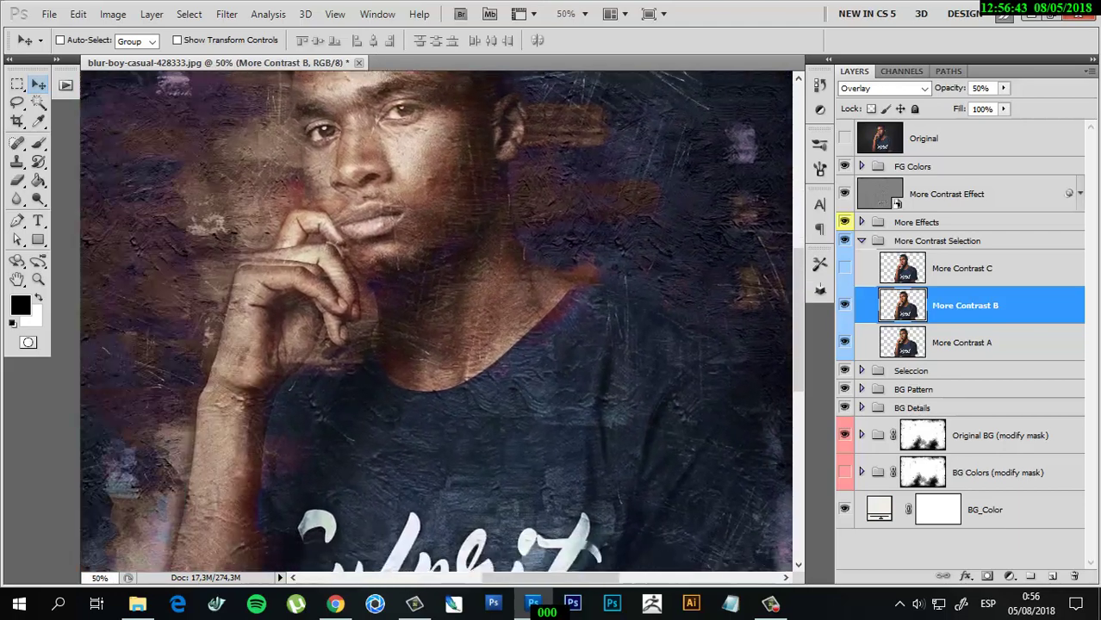
scroll(436, 301, "up", 1)
key("ctrl+minus")
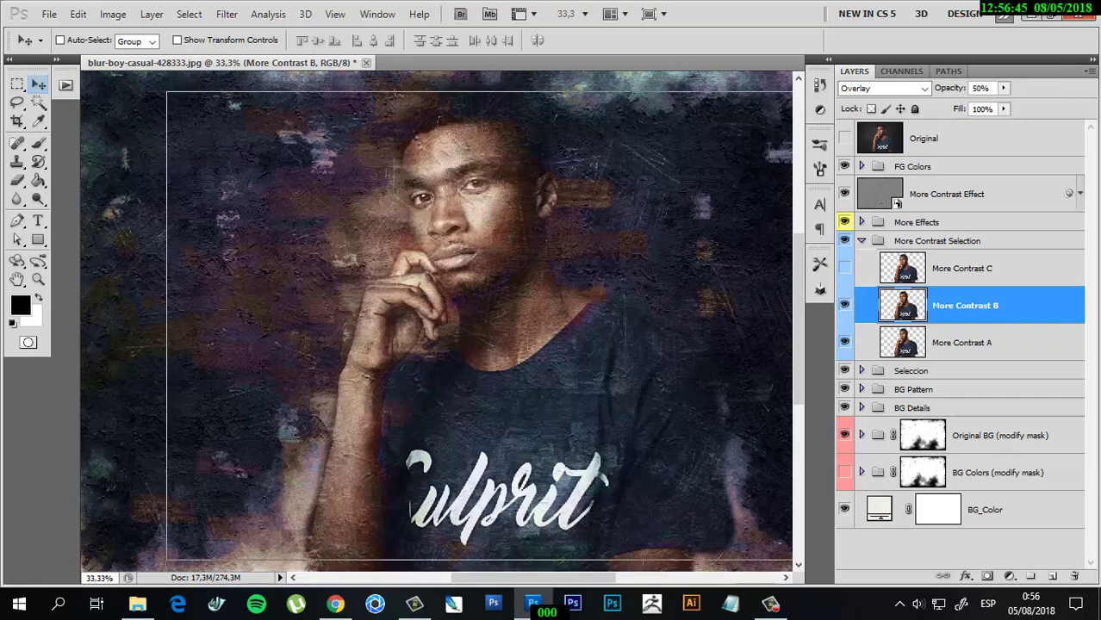
key("ctrl+minus")
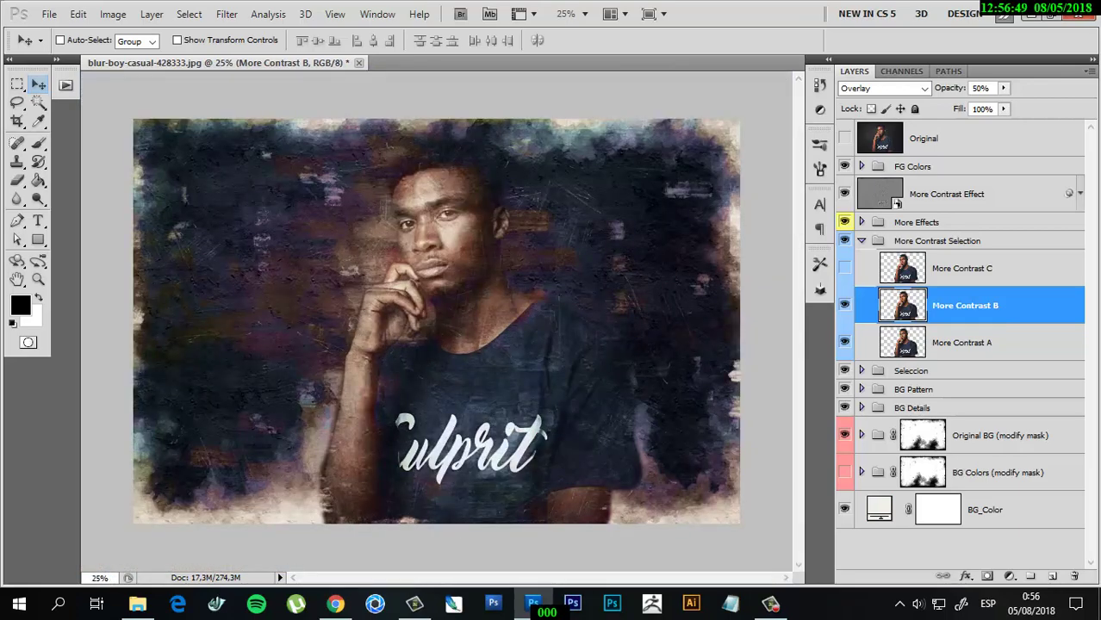
Collapse More Contrast Selection, compare against the Original layer, then close the portrait.
left_click(943, 240)
left_click(862, 241)
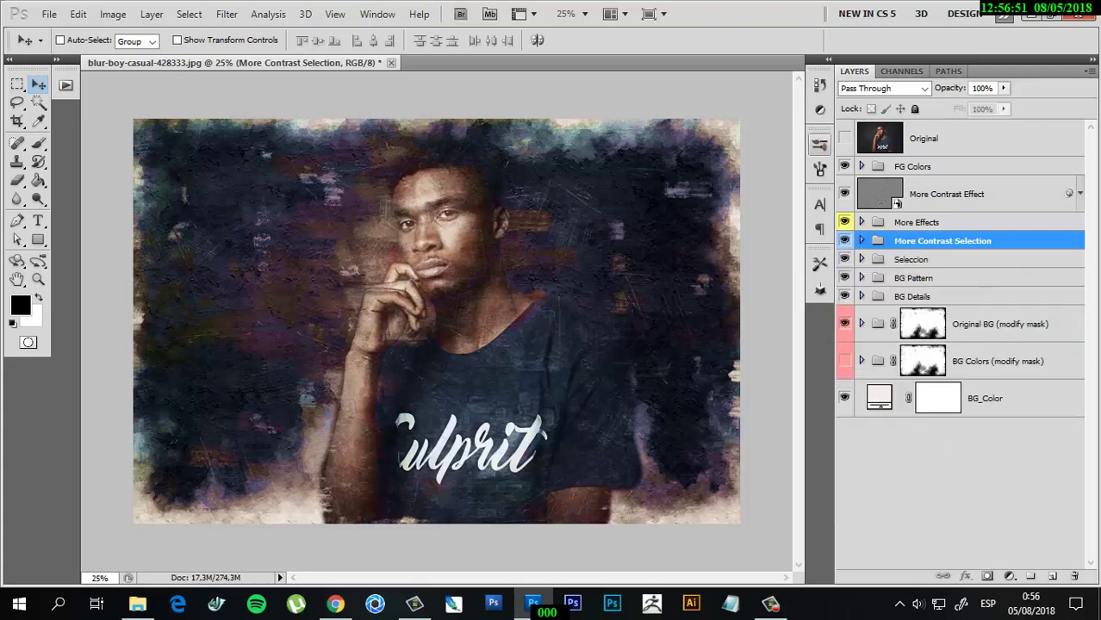
left_click(845, 137)
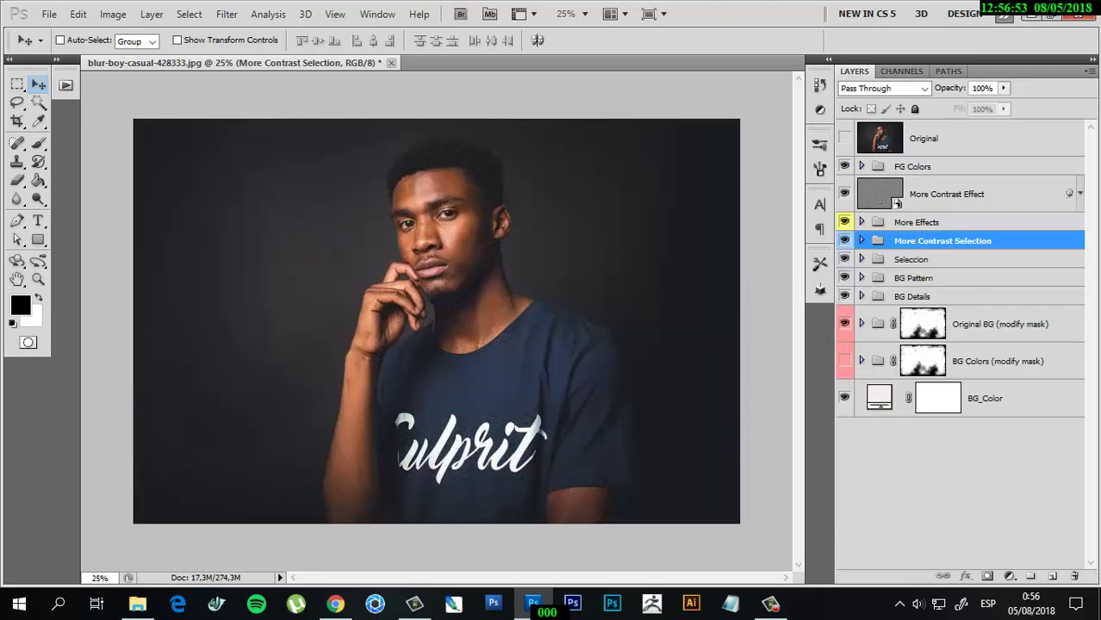
left_click(844, 138)
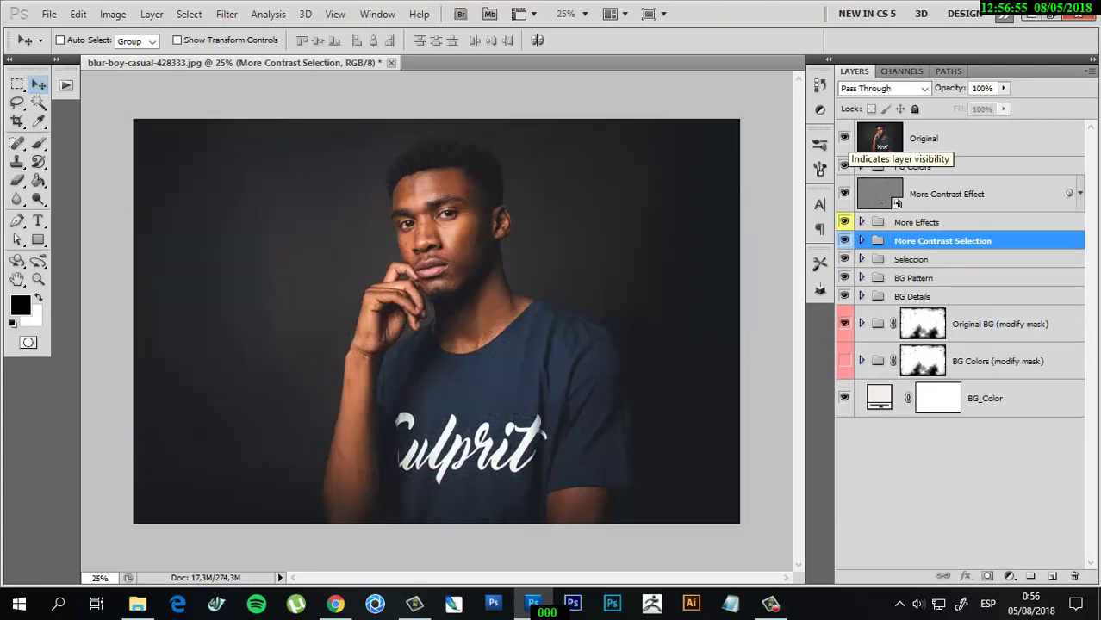
left_click(844, 138)
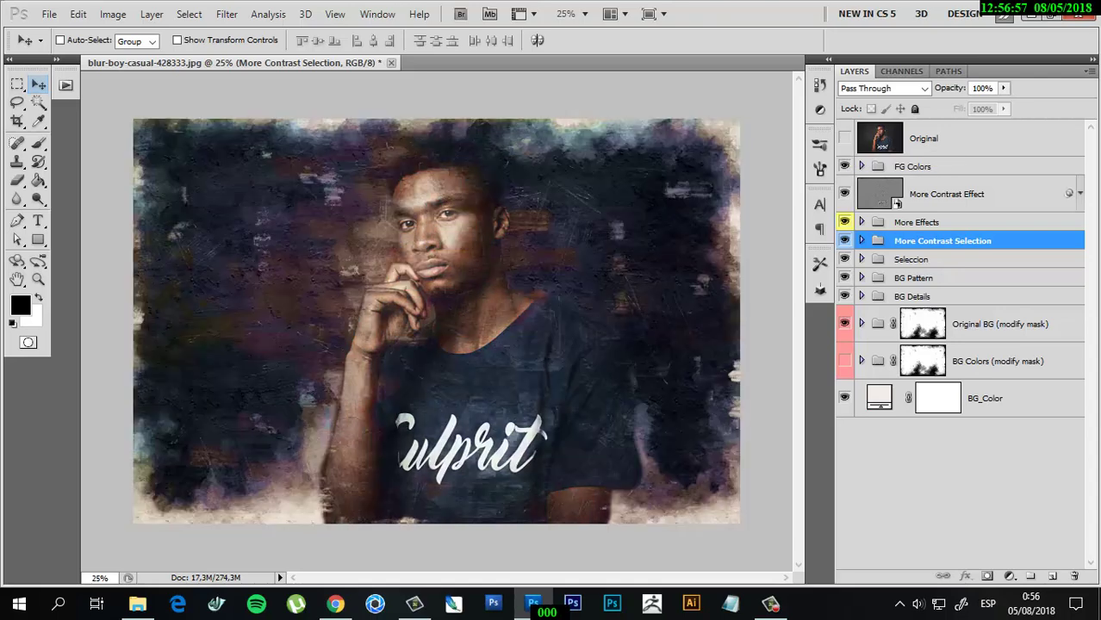
key("ctrl+w")
Discard the portrait's changes and open adult-black-leather-jacket-casual-938013.jpg from the Fotos folder.
left_click(441, 247)
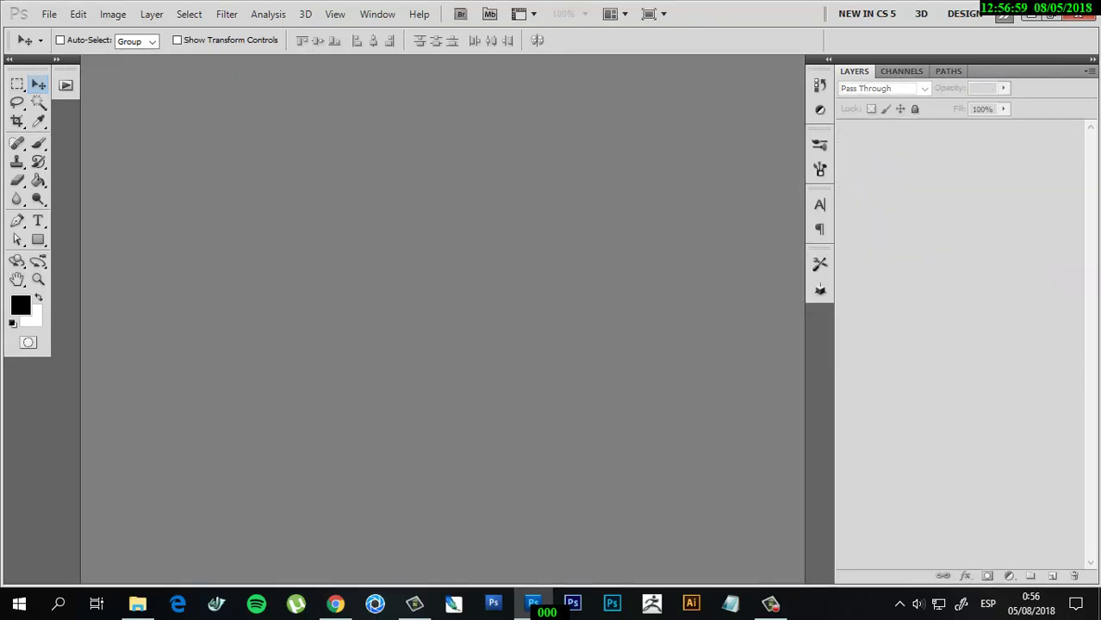
left_click(49, 13)
left_click(52, 43)
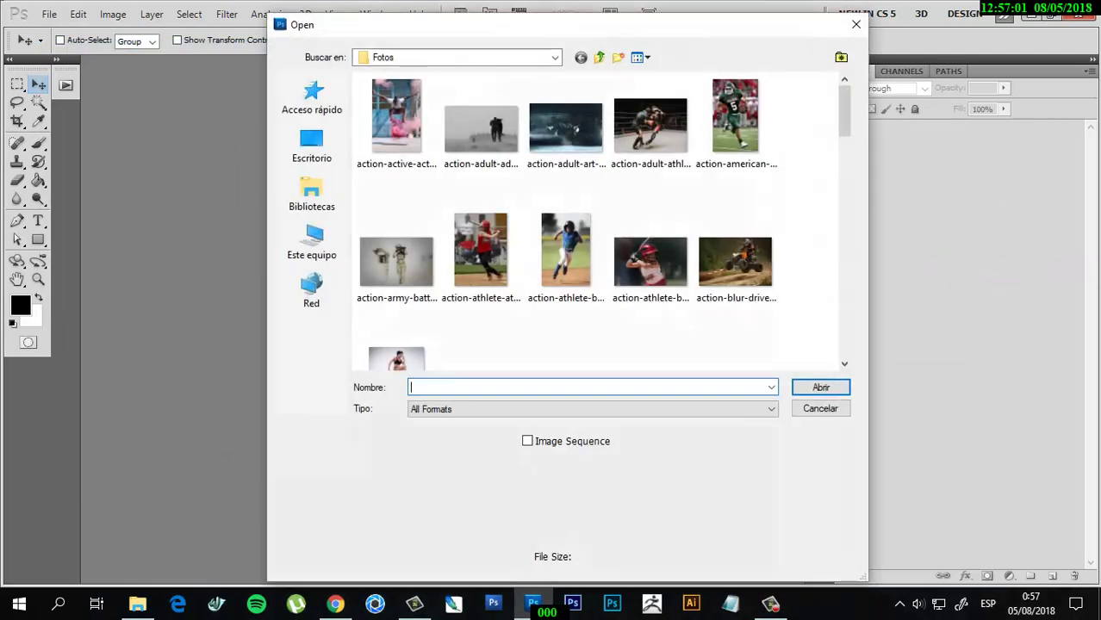
scroll(651, 259, "down", 3)
scroll(651, 258, "down", 3)
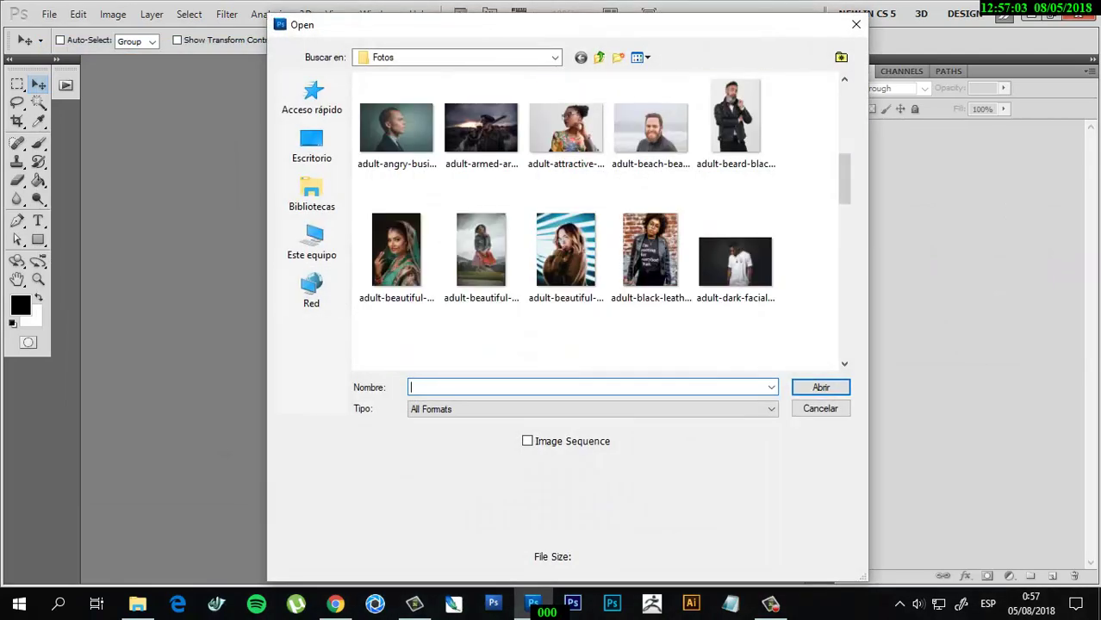
scroll(650, 258, "down", 3)
scroll(651, 259, "up", 1)
scroll(651, 258, "up", 2)
left_click(650, 250)
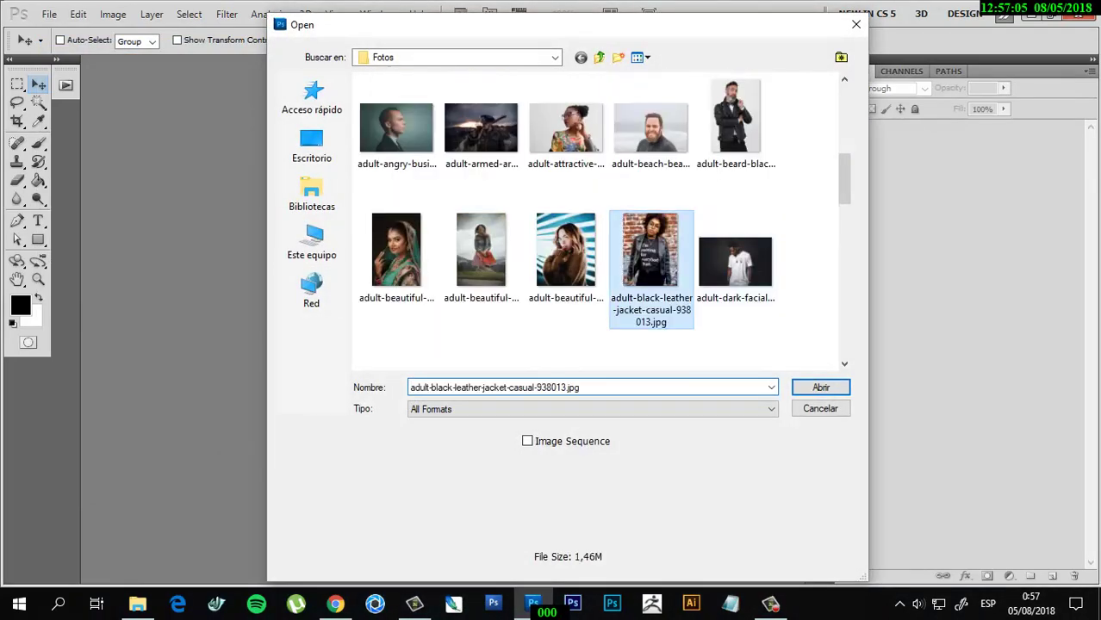
left_click(820, 387)
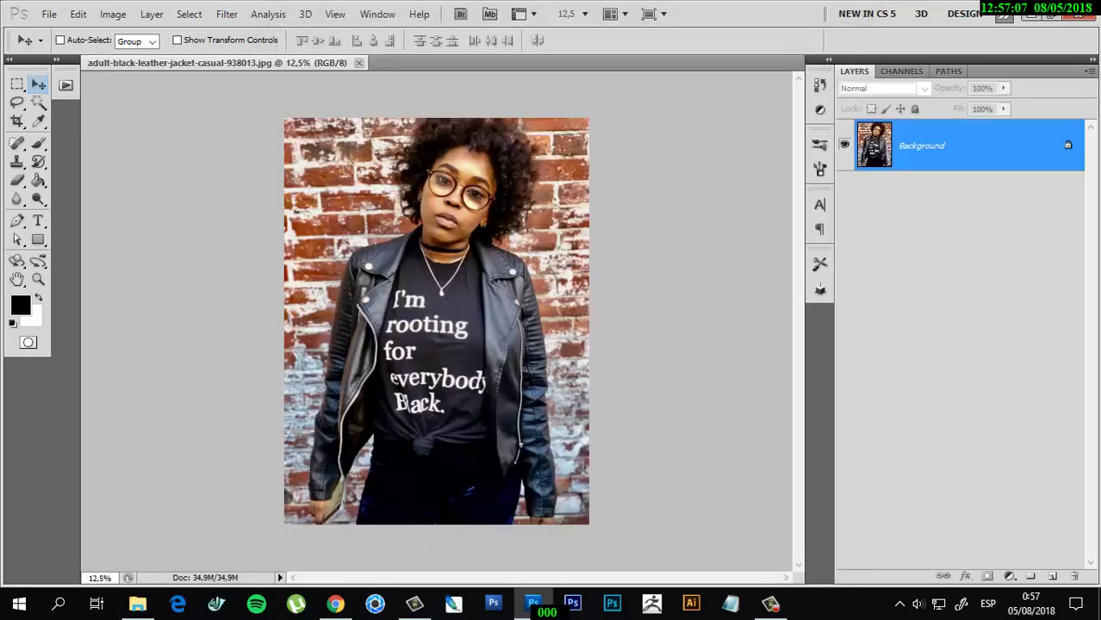
Resize the photo to 3000 px high (2250 × 3000) and bring back the Actions panel.
left_click(113, 13)
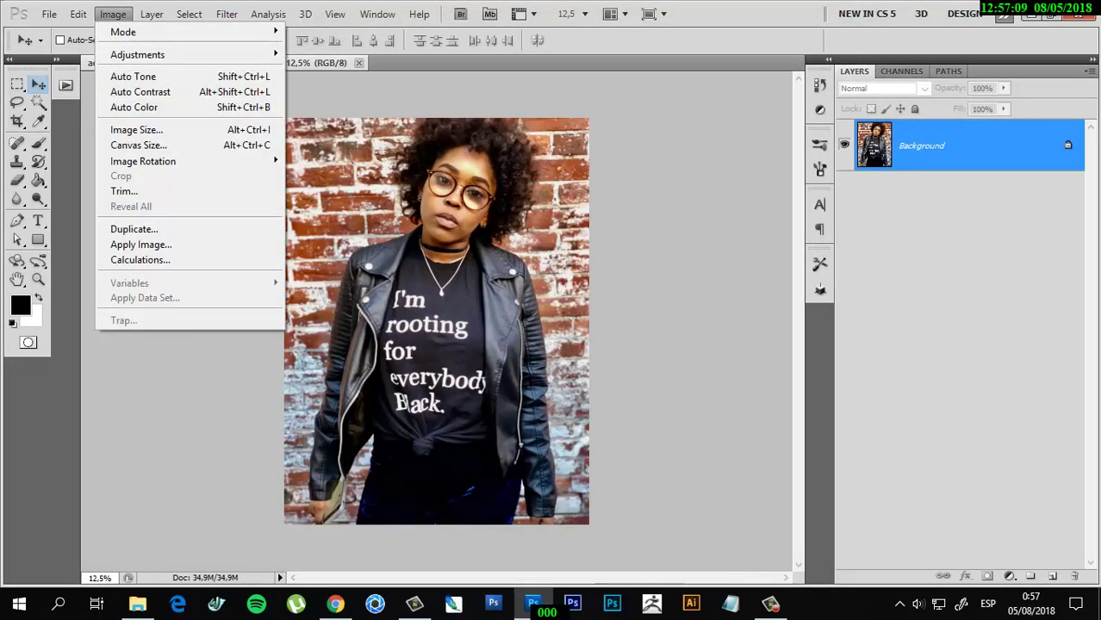
left_click(136, 129)
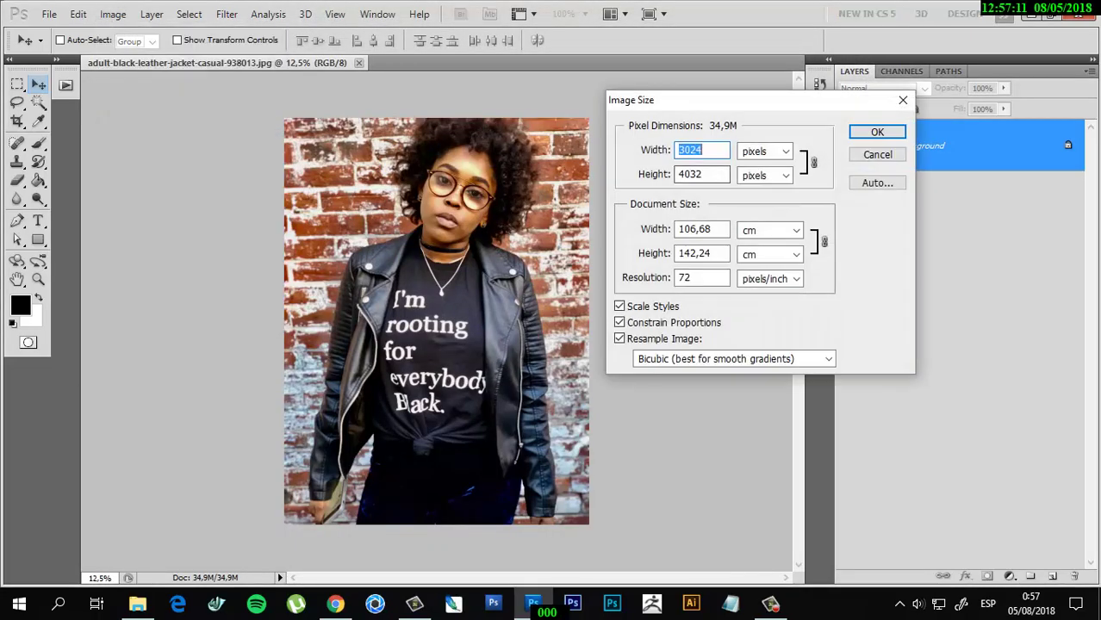
left_click(700, 150)
key("Tab")
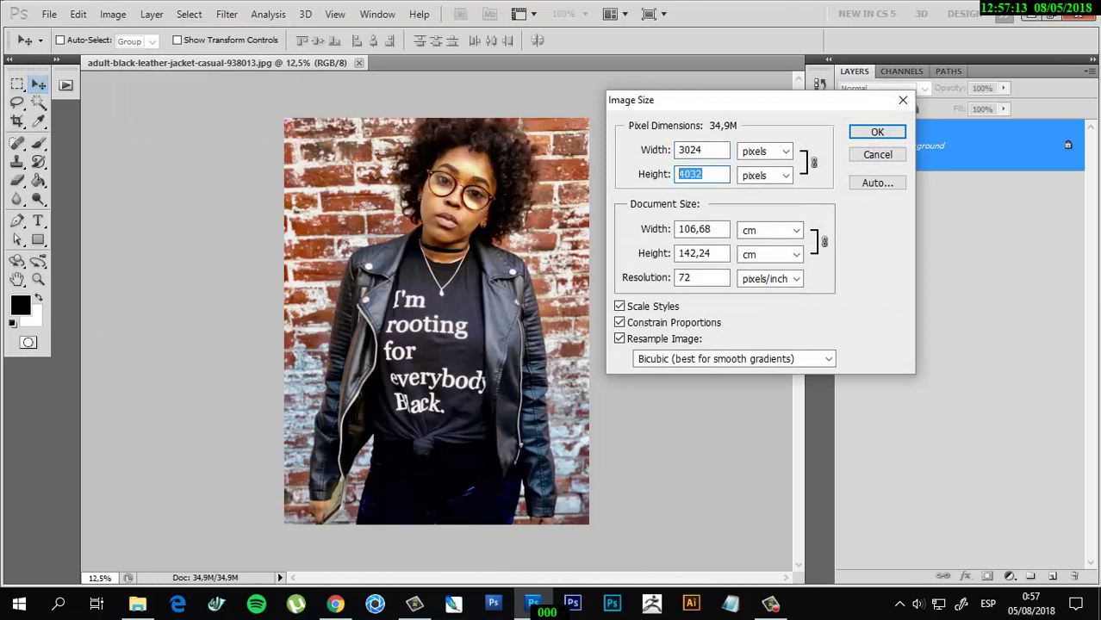
type("3000")
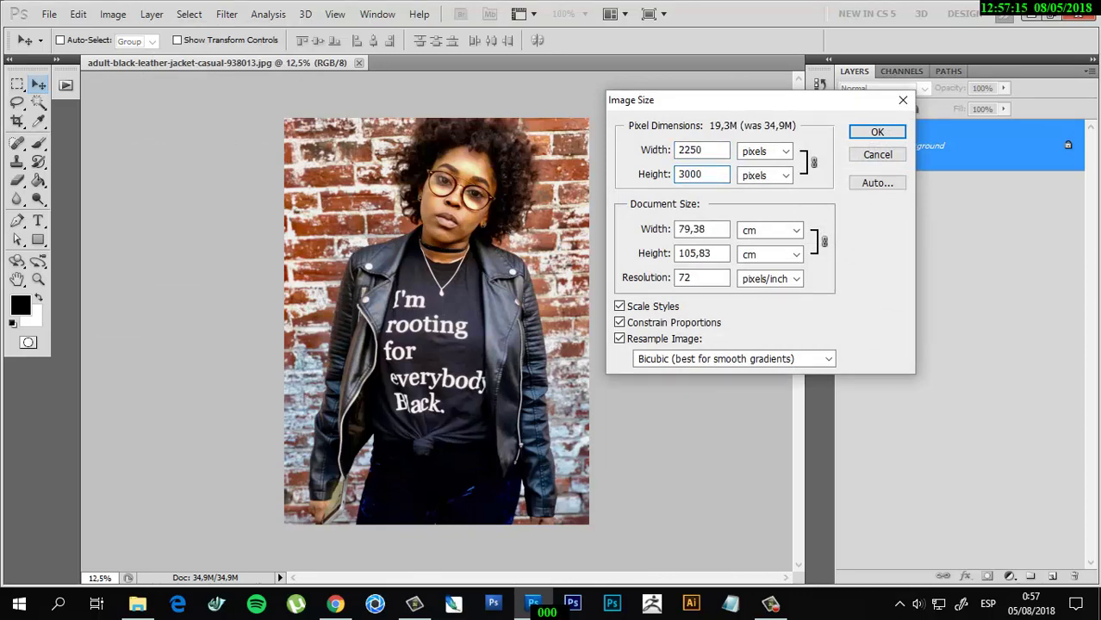
key("Return")
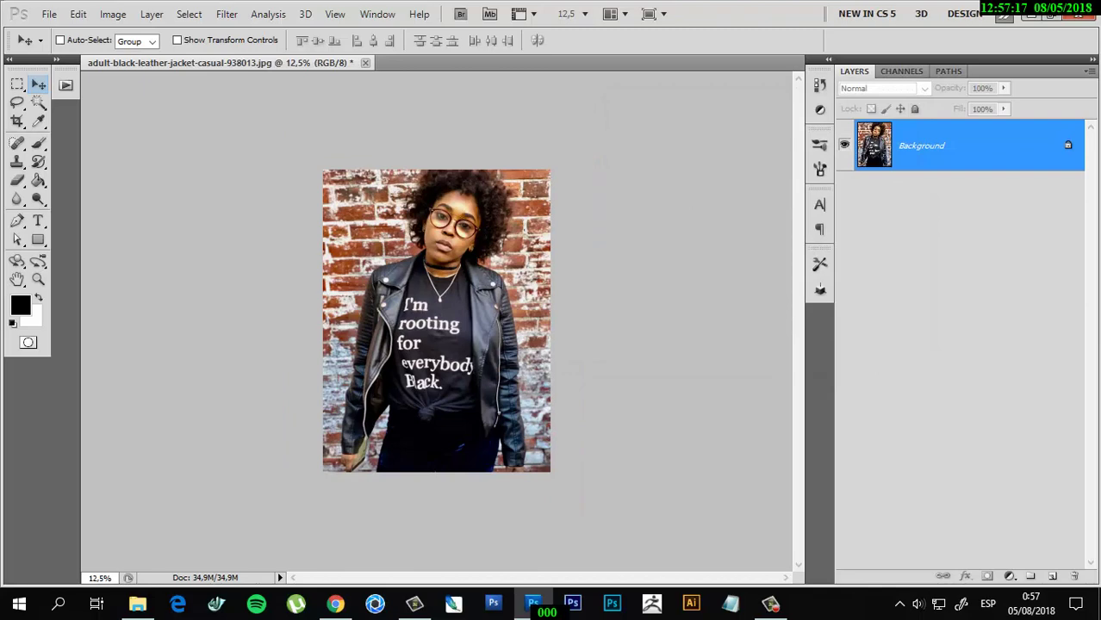
key("ctrl+plus")
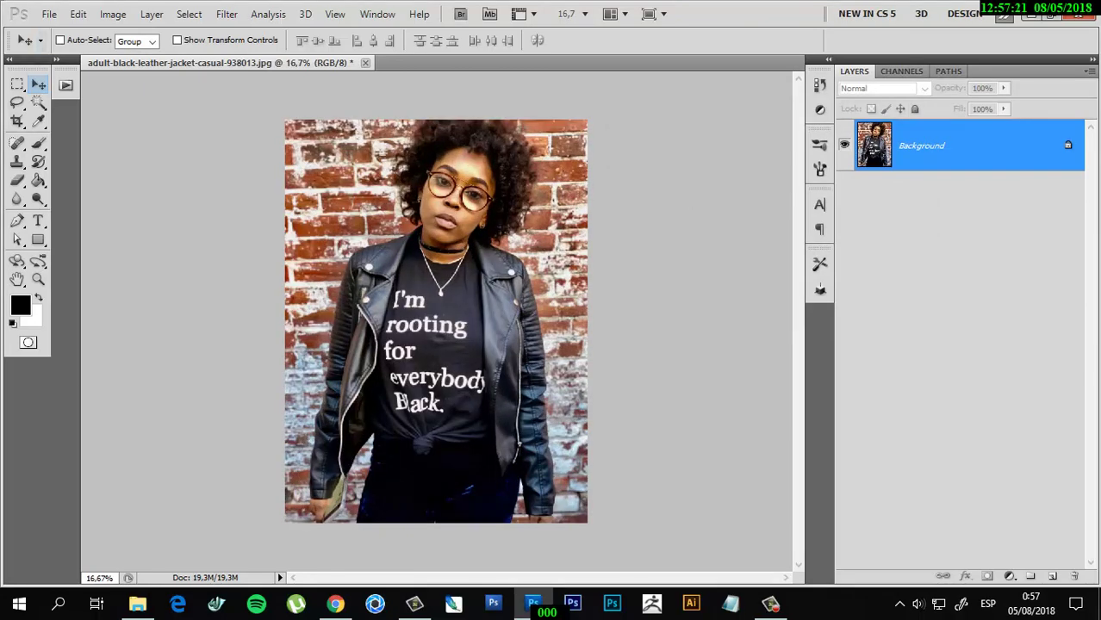
key("alt+F9")
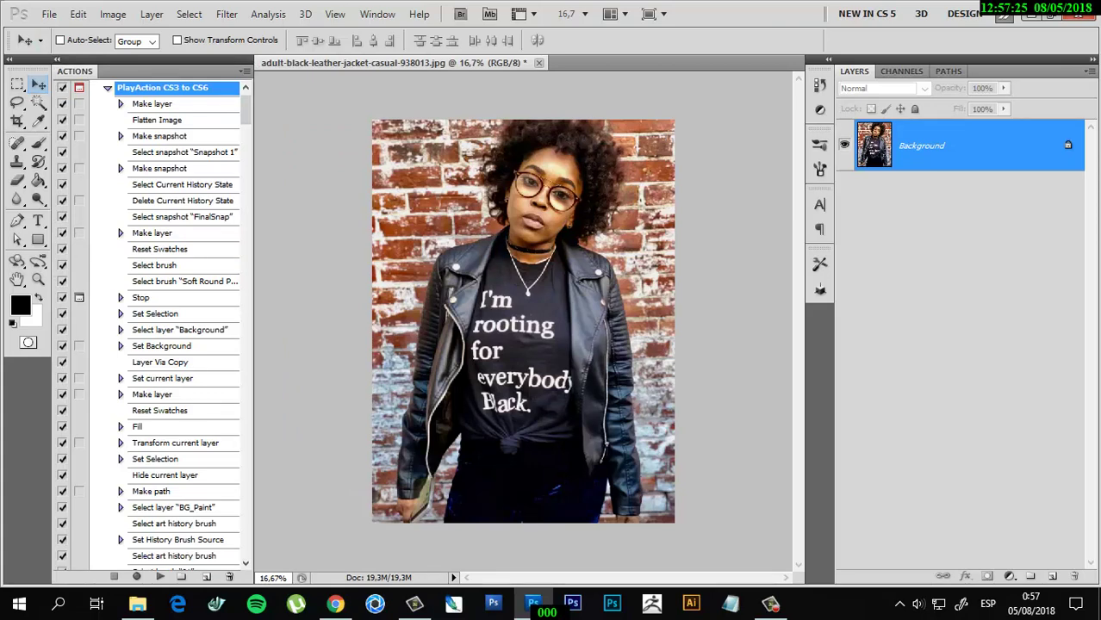
Stop the action and paint teal over the woman's figure on the Brush layer.
left_click(107, 87)
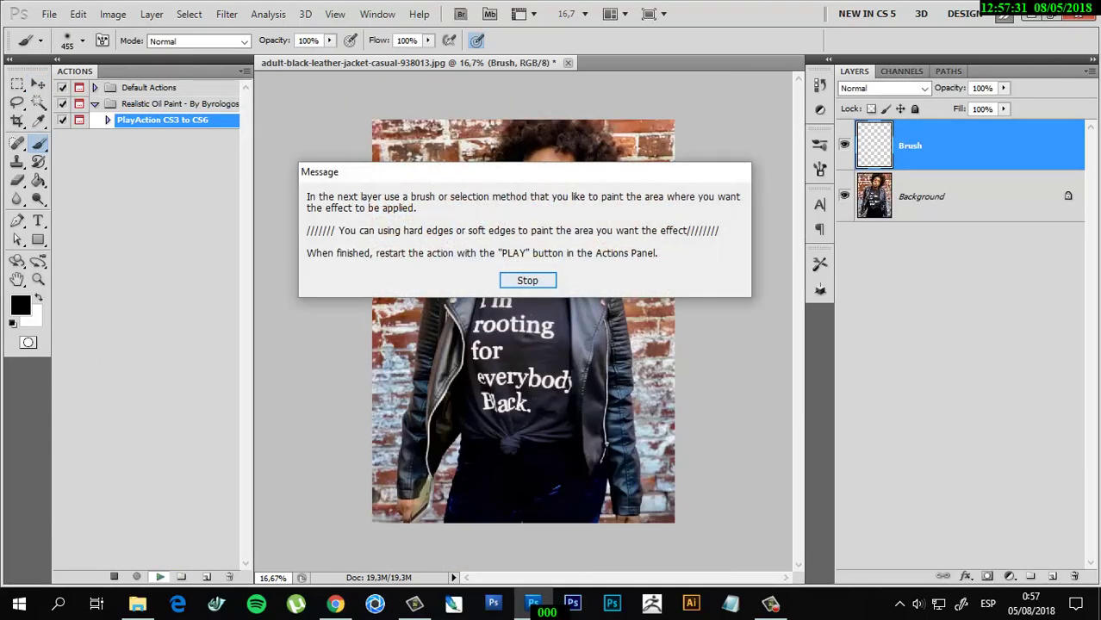
left_click(527, 280)
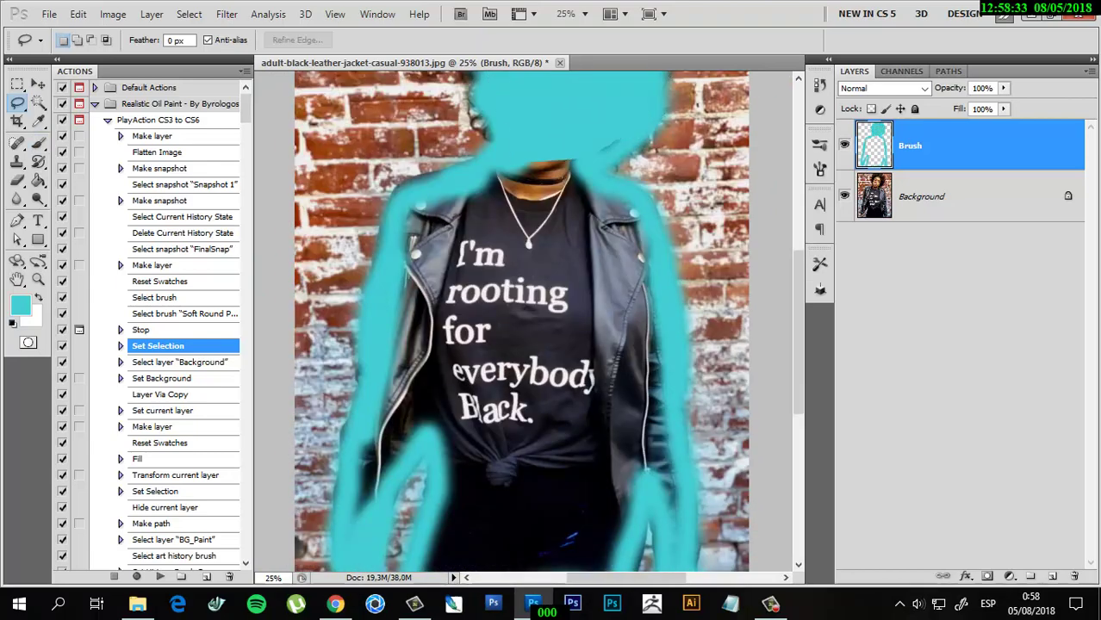
left_click_drag(516, 142, 342, 521)
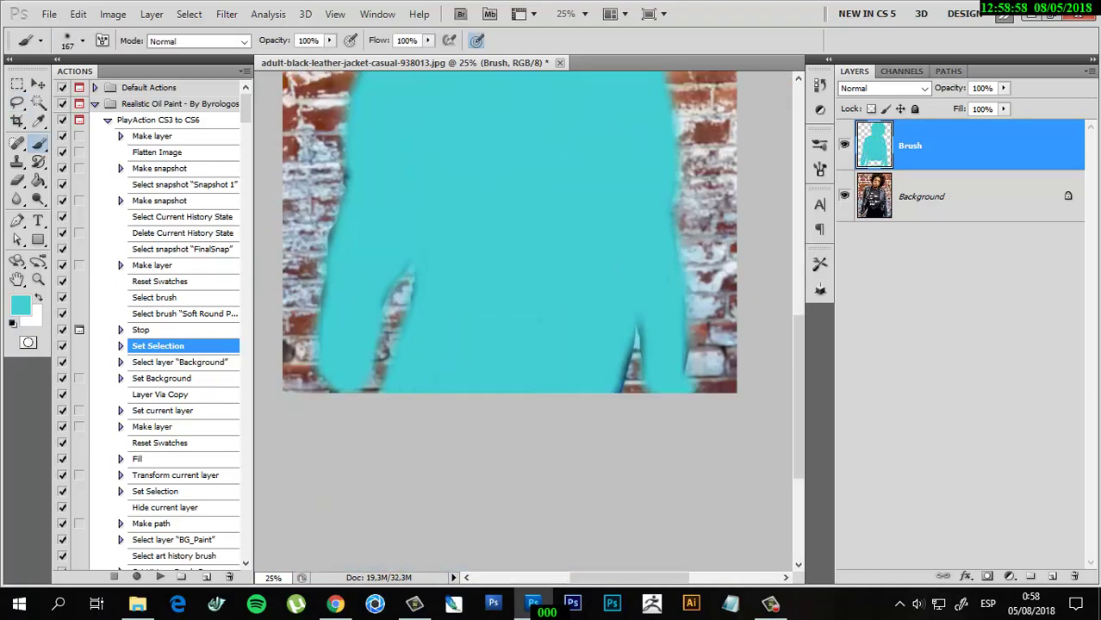
scroll(508, 232, "up", 5)
key("ctrl+minus")
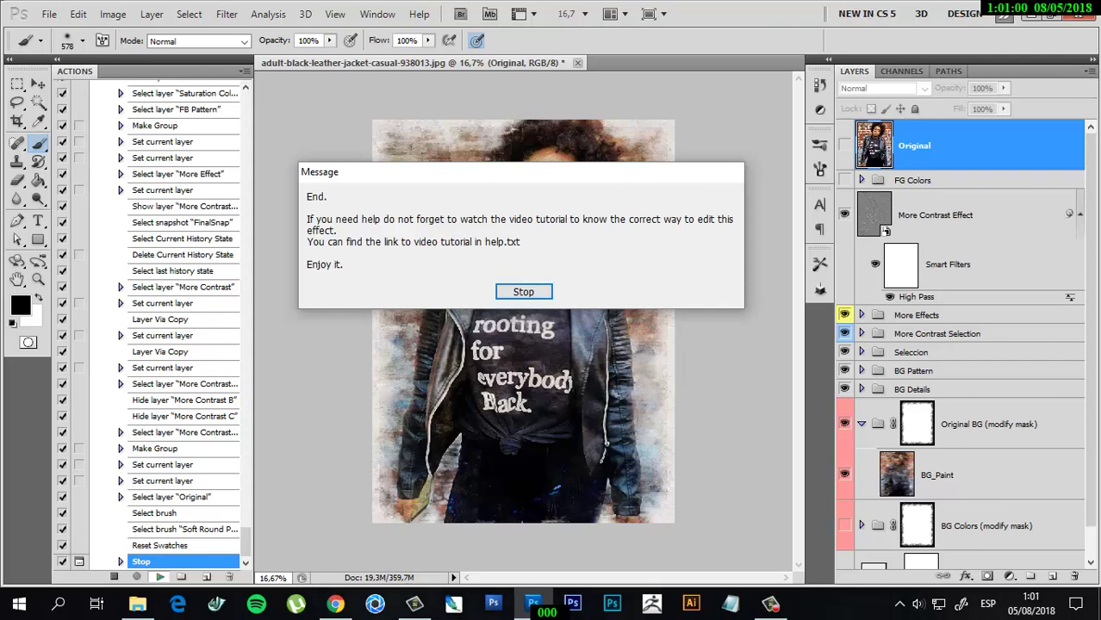
Dismiss the End message, hide the Actions panel, and collapse the More Contrast Effect and Original BG rows.
key("Return")
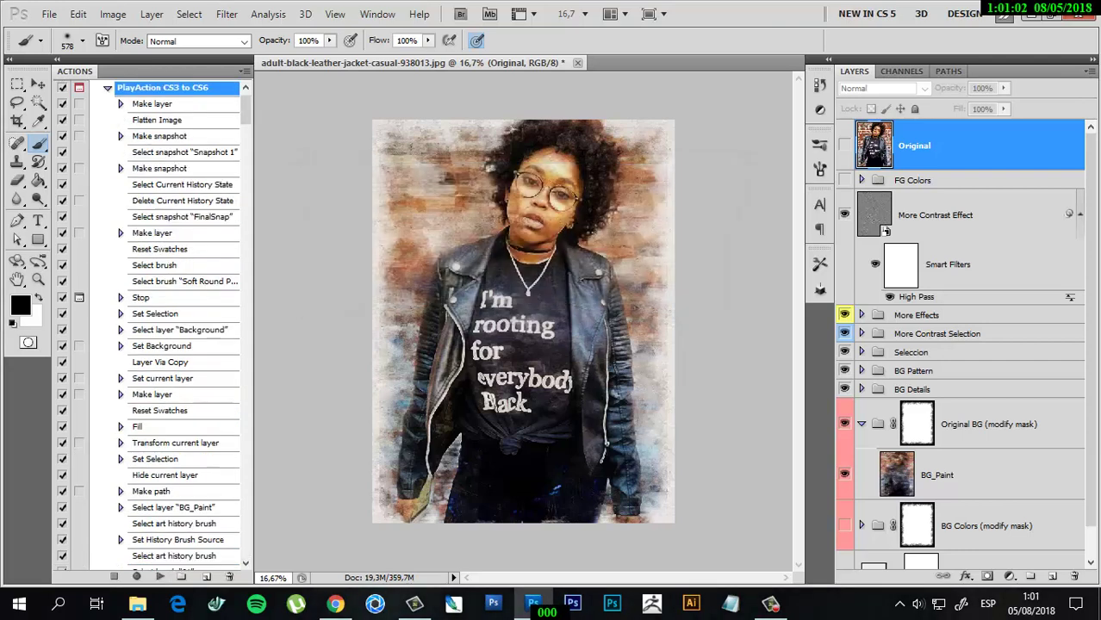
key("alt+F9")
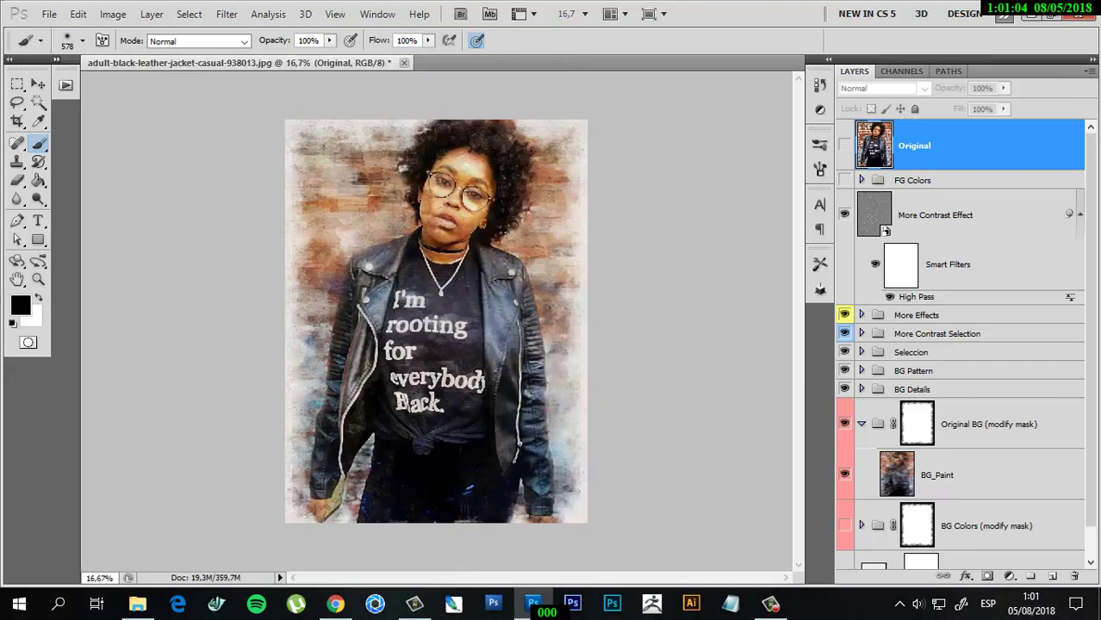
left_click(1080, 215)
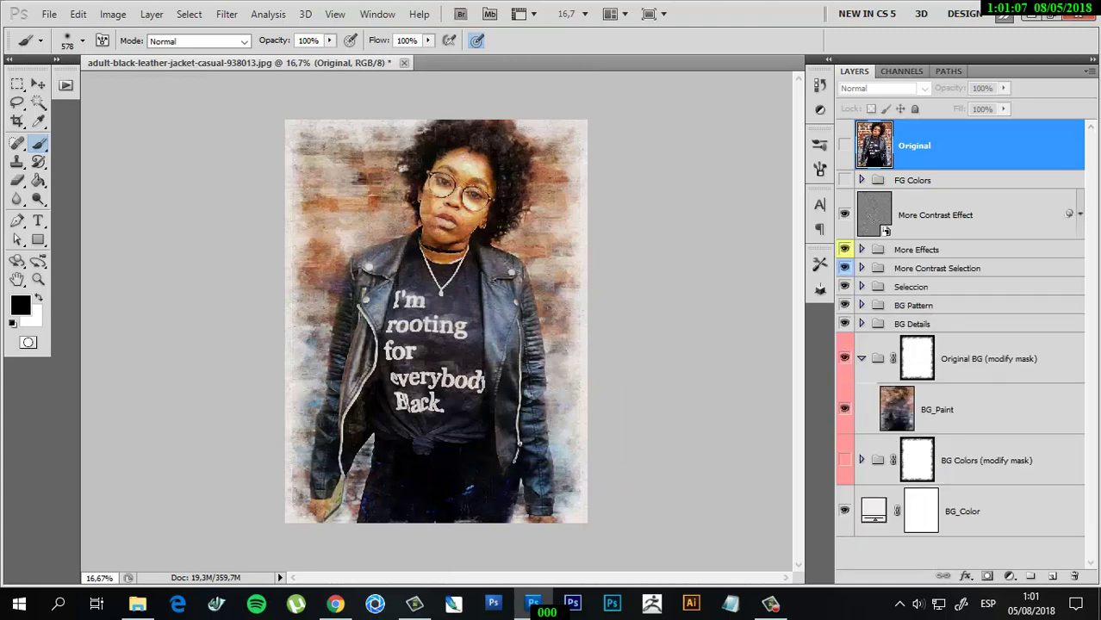
left_click(860, 359)
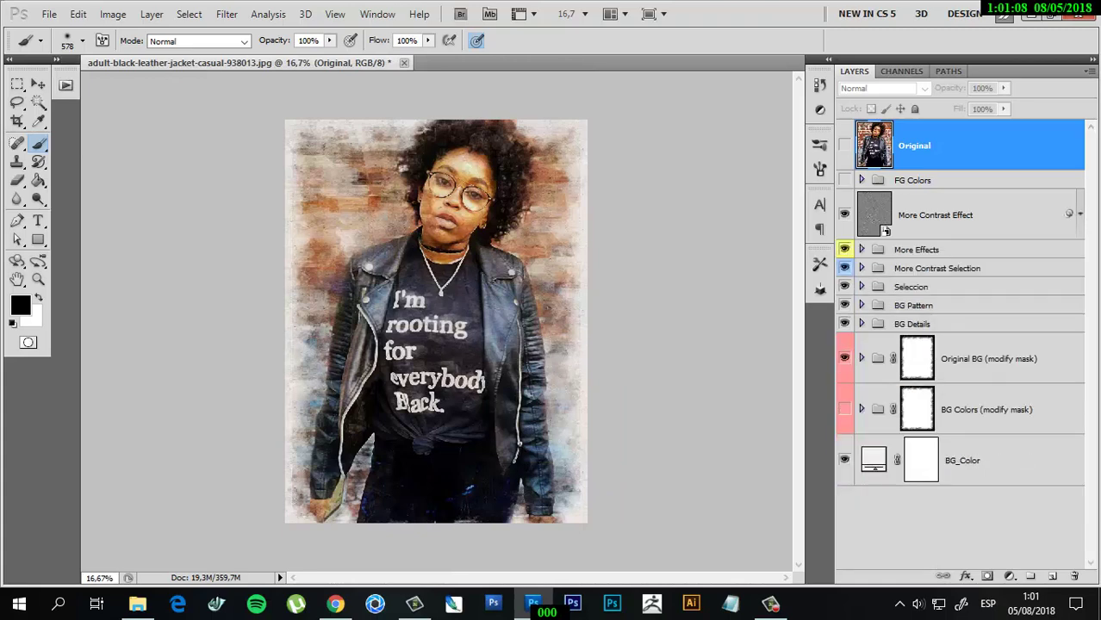
Zoom to 50% and pan across the painted portrait to inspect the brushwork.
key("ctrl+plus")
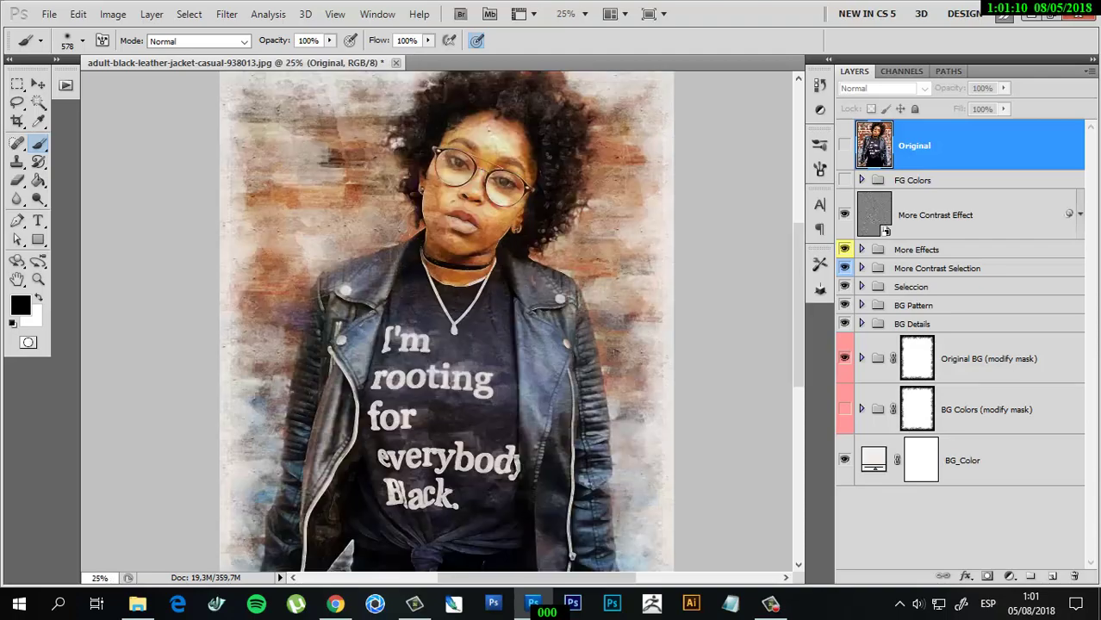
key("ctrl+plus")
key("ctrl+plus")
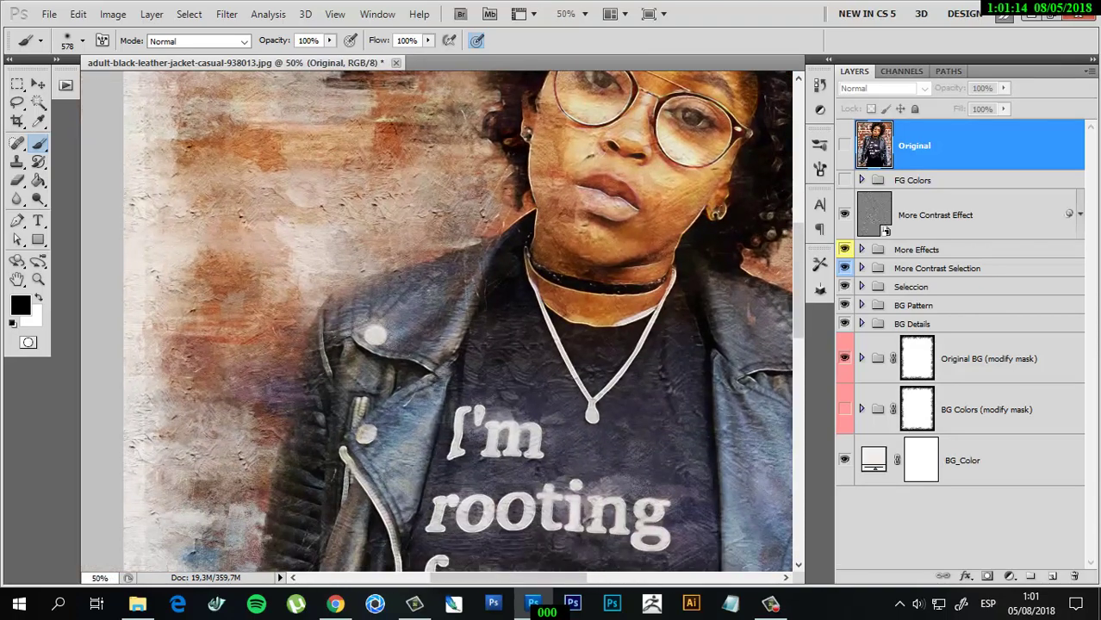
scroll(441, 327, "up", 3)
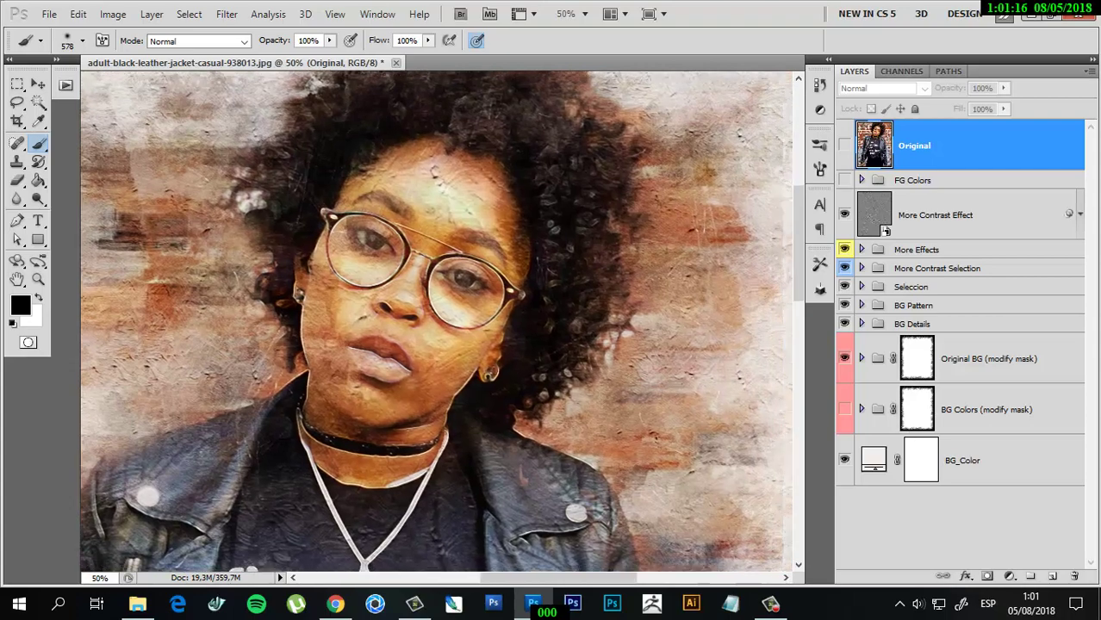
scroll(441, 327, "down", 3)
scroll(441, 327, "down", 5)
scroll(441, 327, "down", 3)
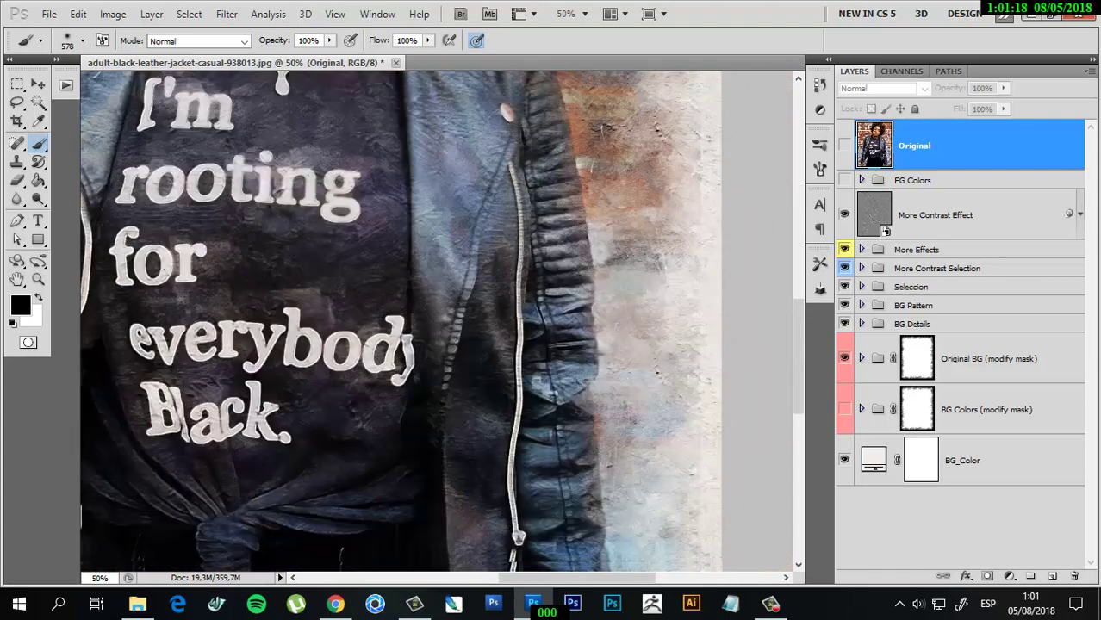
scroll(441, 327, "down", 3)
scroll(441, 328, "down", 3)
scroll(441, 328, "left", 5)
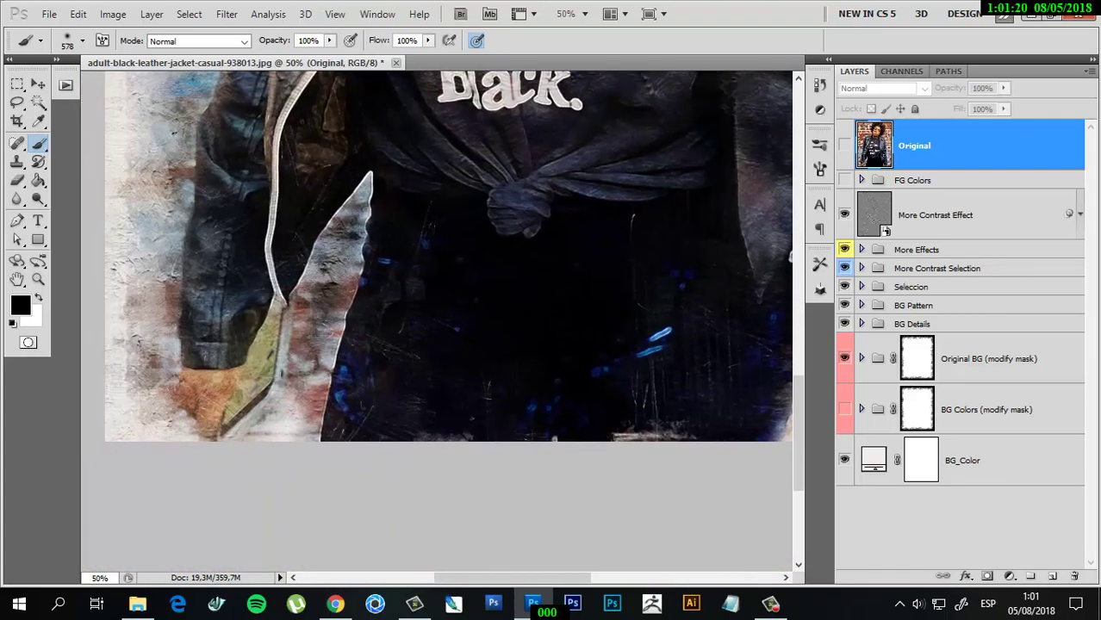
scroll(441, 328, "up", 3)
scroll(441, 327, "up", 2)
scroll(441, 327, "up", 3)
scroll(441, 327, "left", 3)
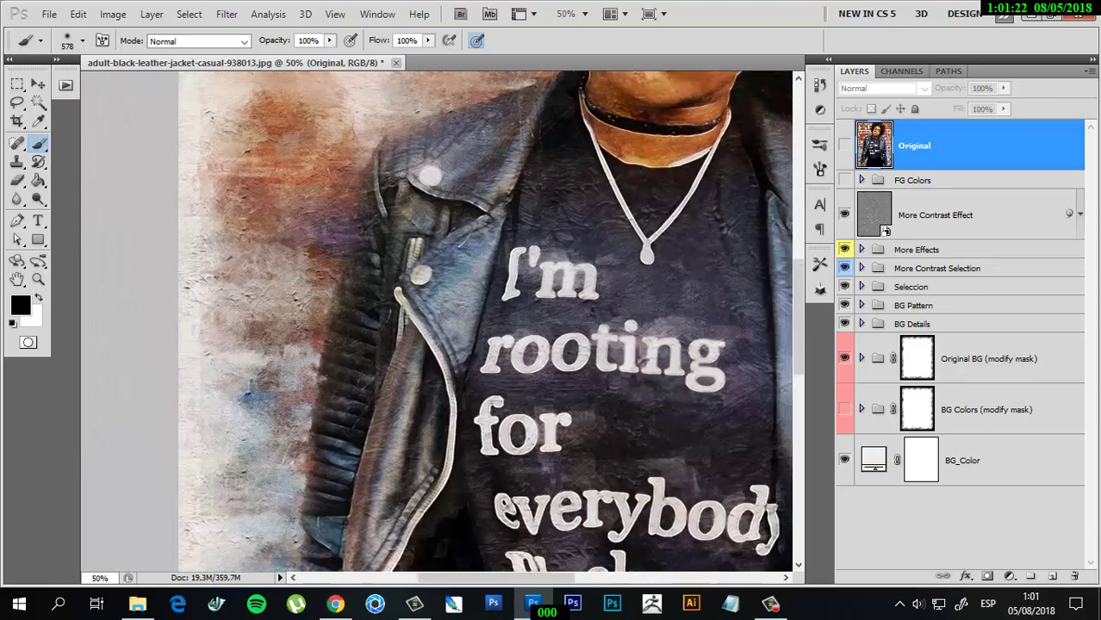
scroll(441, 328, "up", 3)
scroll(441, 327, "up", 2)
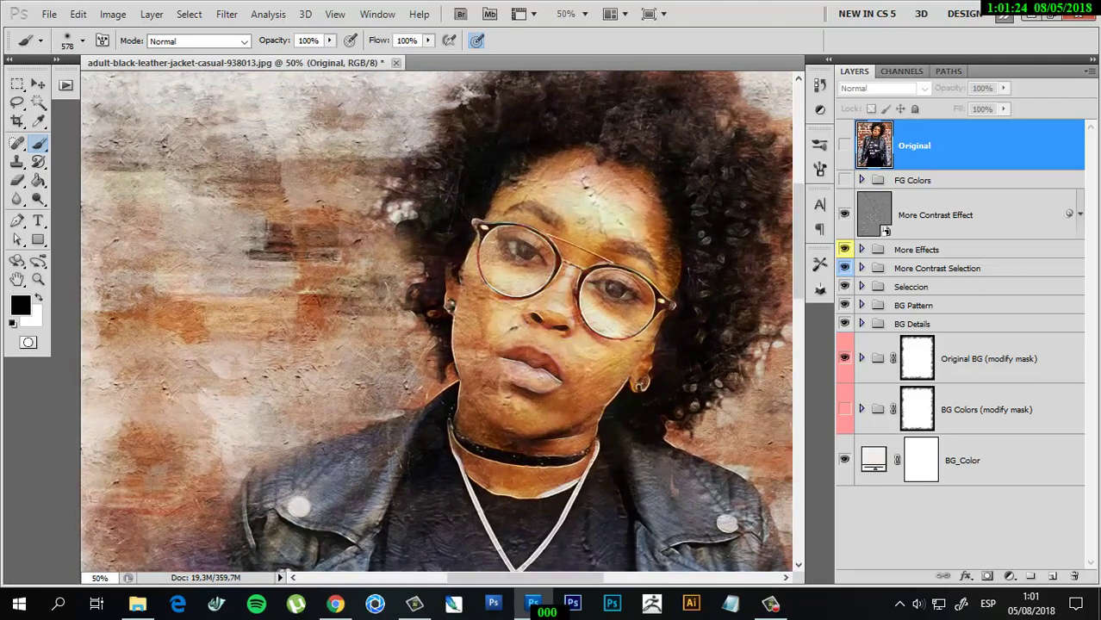
Preview the Edges layer in More Effects, then zoom back out to the whole photo.
left_click(861, 250)
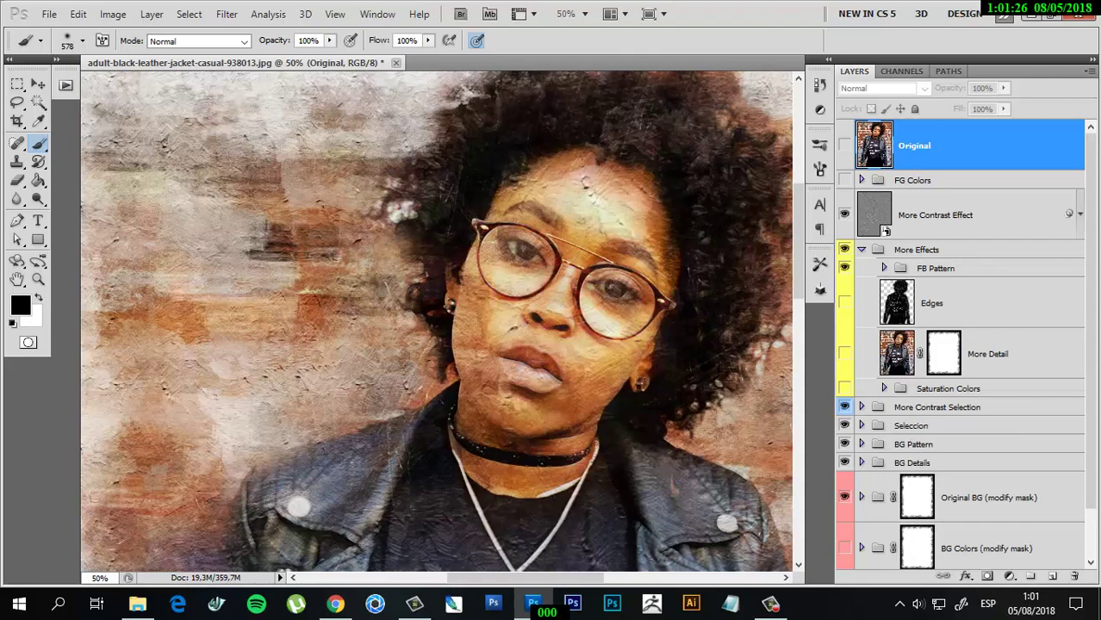
left_click(844, 302)
left_click(844, 302)
left_click(860, 250)
left_click_drag(551, 284, 430, 215)
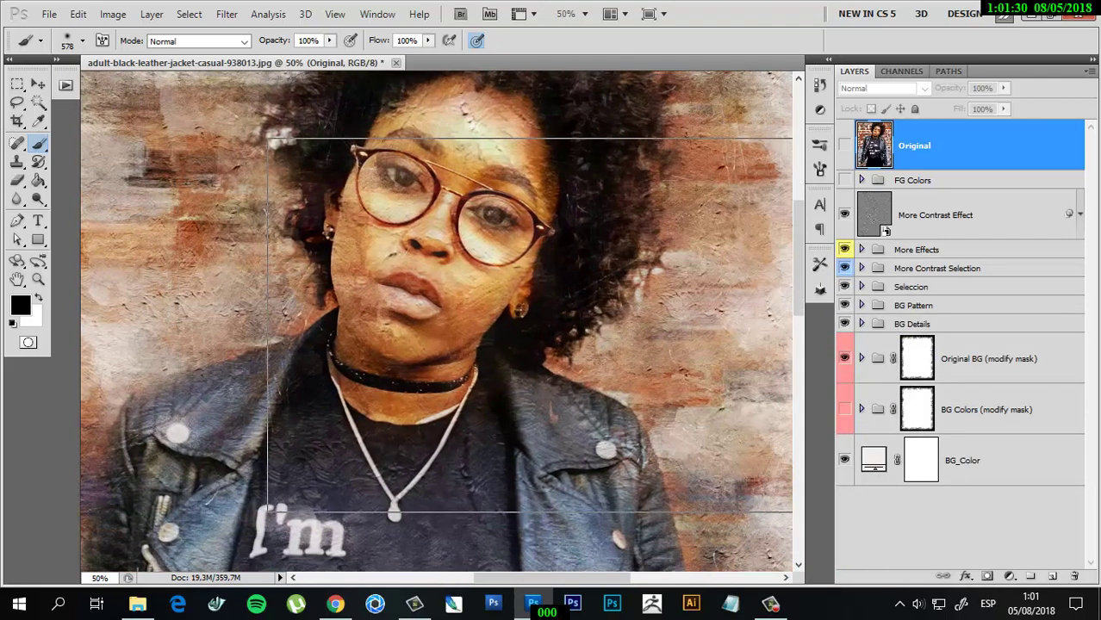
key("ctrl+minus")
key("ctrl+minus")
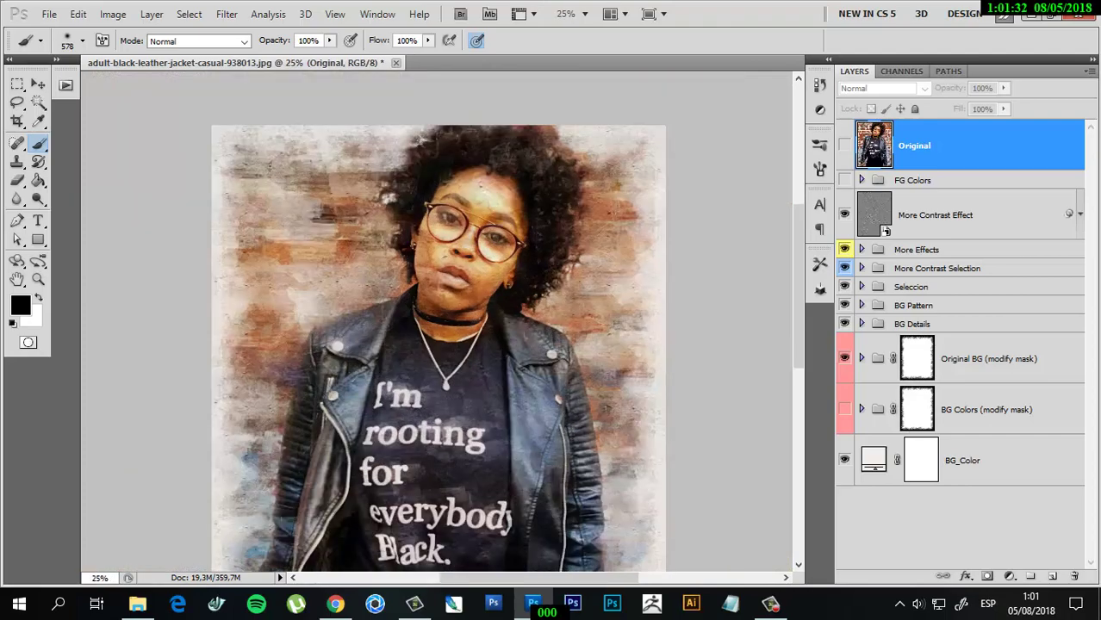
scroll(439, 327, "down", 4)
key("ctrl+minus")
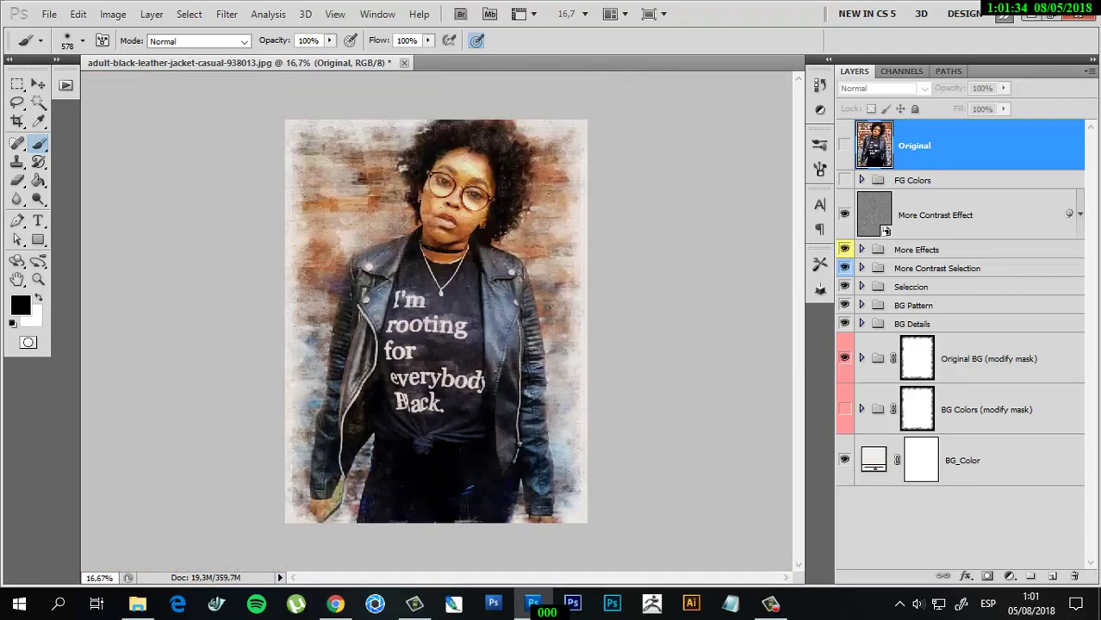
Hide Original BG, show BG Colors, and target its mask with white and a 0%-hardness brush.
left_click(844, 358)
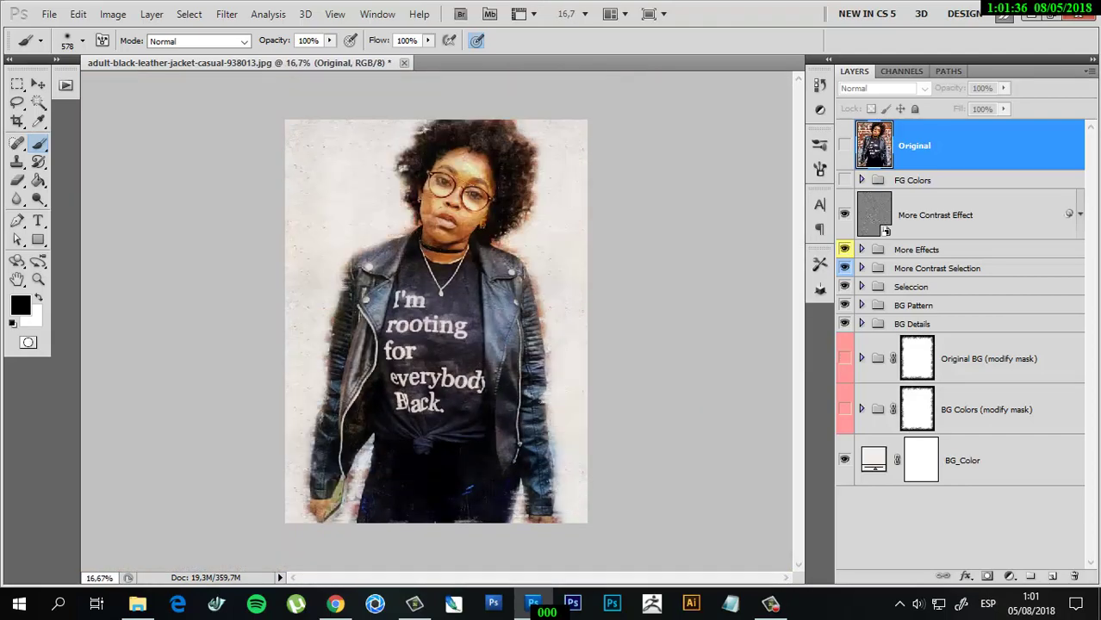
left_click(845, 410)
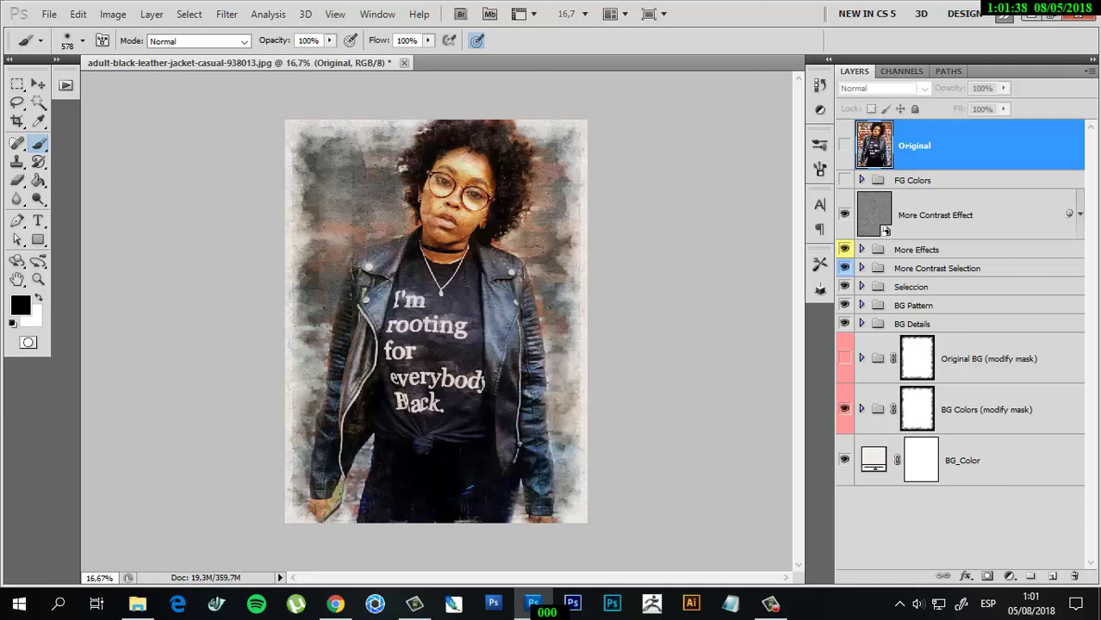
left_click(916, 409)
key("x")
right_click(431, 250)
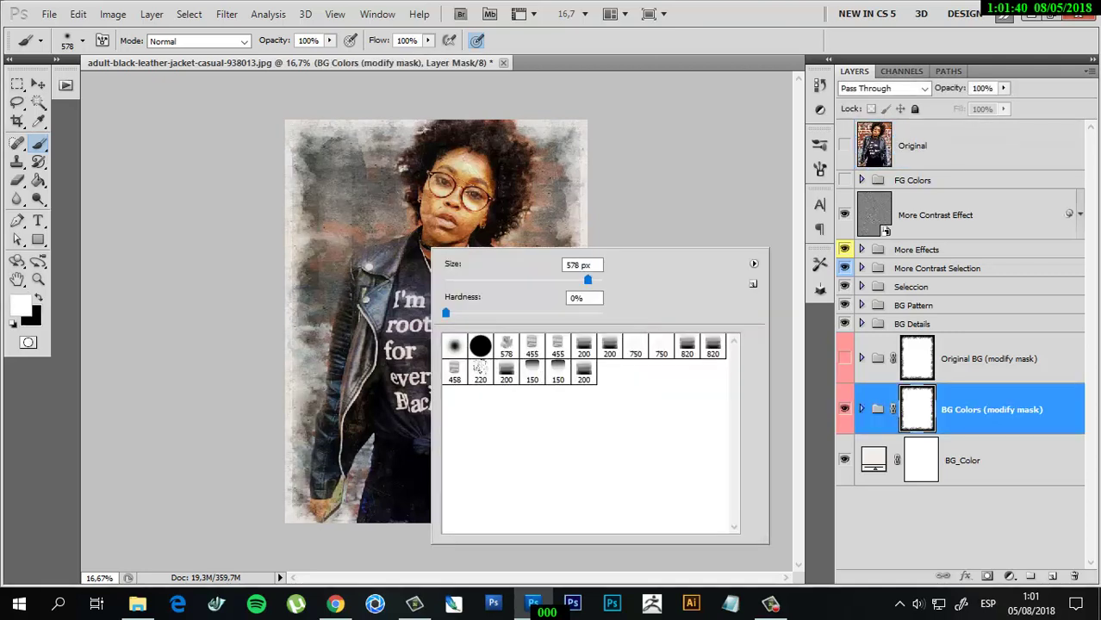
left_click_drag(445, 313, 466, 312)
key("Return")
Paint white on the mask along the photo's top, right, bottom and left edges.
mouse_move(293, 133)
left_mouse_down()
mouse_move(397, 131)
mouse_move(572, 233)
left_mouse_up()
left_click_drag(572, 176, 572, 357)
left_click_drag(572, 155, 572, 478)
left_click_drag(572, 318, 572, 521)
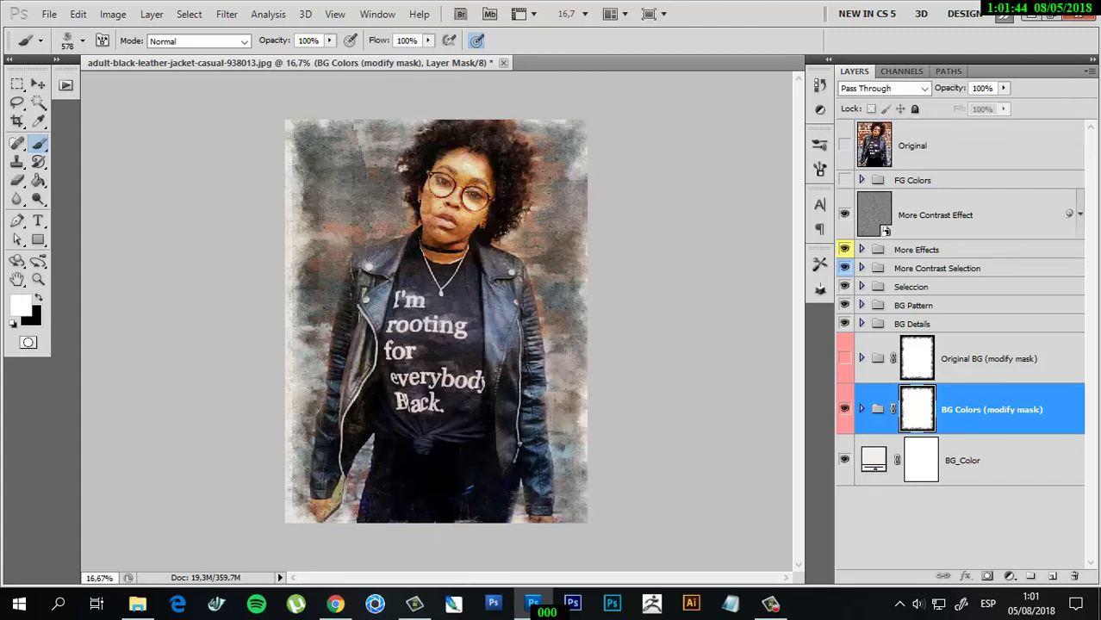
mouse_move(576, 344)
left_mouse_down()
mouse_move(465, 521)
mouse_move(298, 258)
left_mouse_up()
left_click_drag(297, 491, 297, 182)
left_click_drag(297, 227, 297, 121)
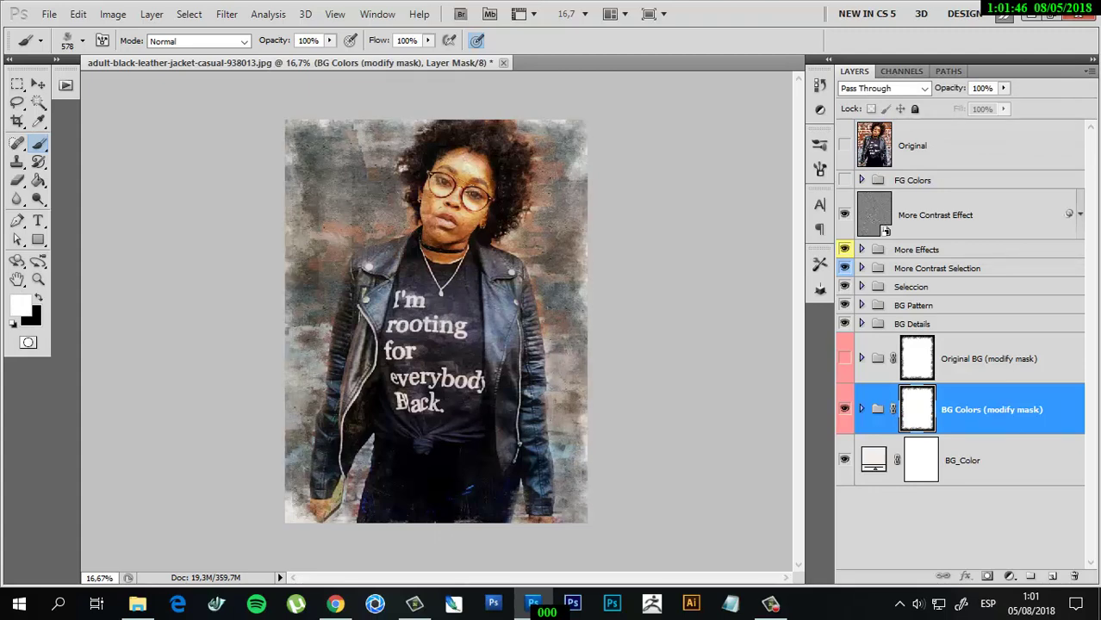
left_click_drag(310, 517, 291, 486)
Switch to black and blend the left, bottom, right and top edges into the background.
key("x")
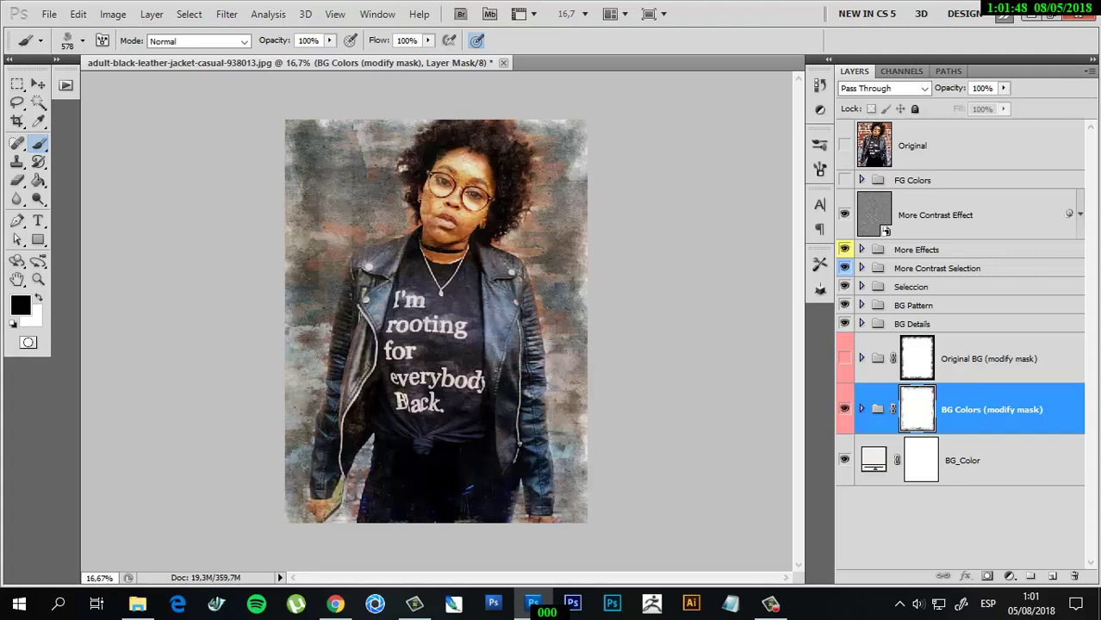
left_click_drag(293, 284, 293, 451)
left_click_drag(297, 336, 302, 521)
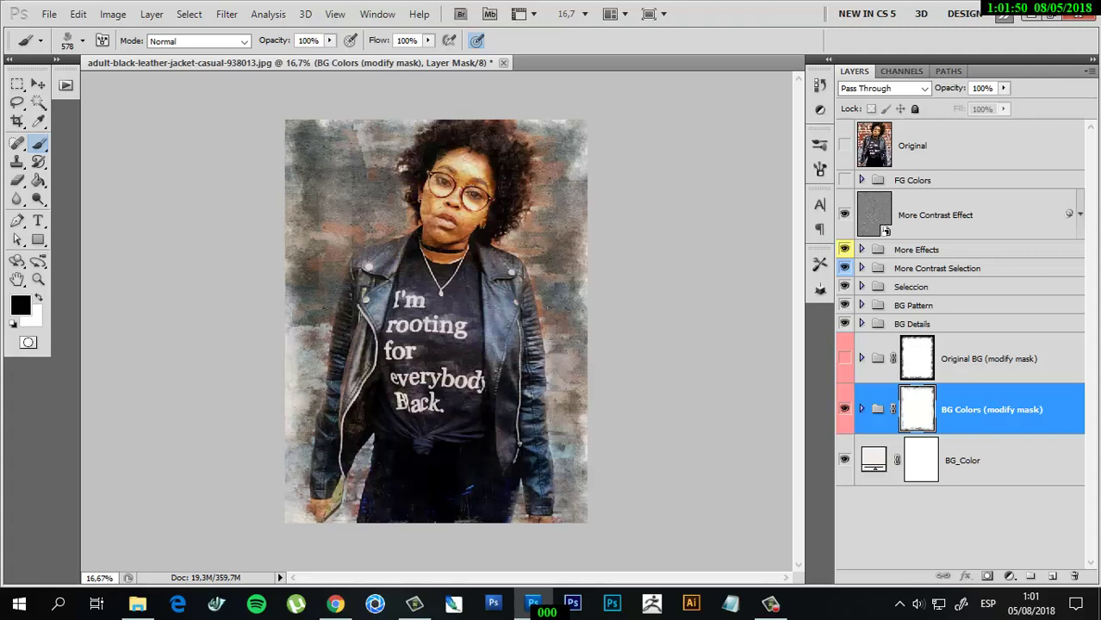
left_click_drag(517, 513, 577, 512)
left_click_drag(581, 414, 582, 345)
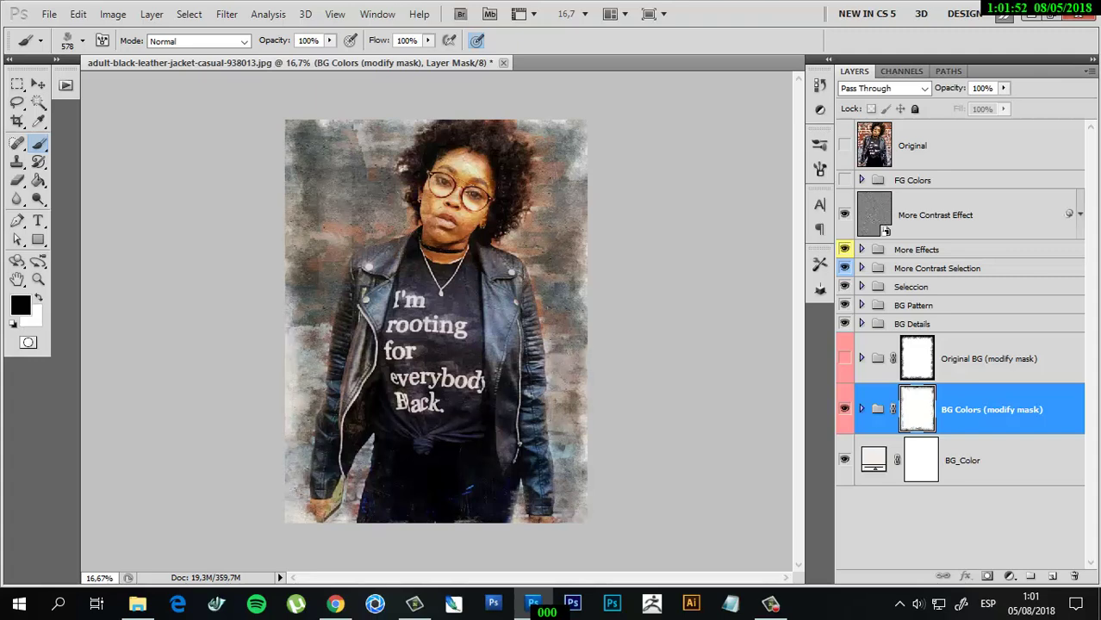
left_click_drag(573, 517, 573, 400)
left_click_drag(575, 445, 579, 250)
mouse_move(384, 126)
left_mouse_down()
mouse_move(288, 126)
mouse_move(289, 220)
mouse_move(422, 131)
left_mouse_up()
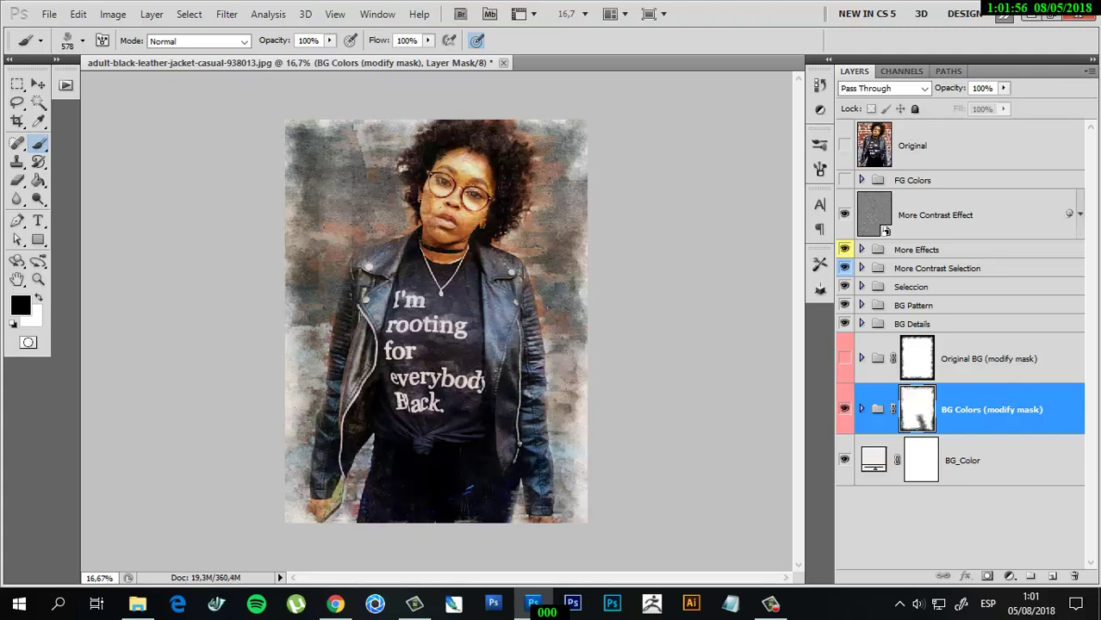
Pick the 455 px brush preset and repaint the photo's right edge on the mask.
right_click(449, 251)
left_click(550, 347)
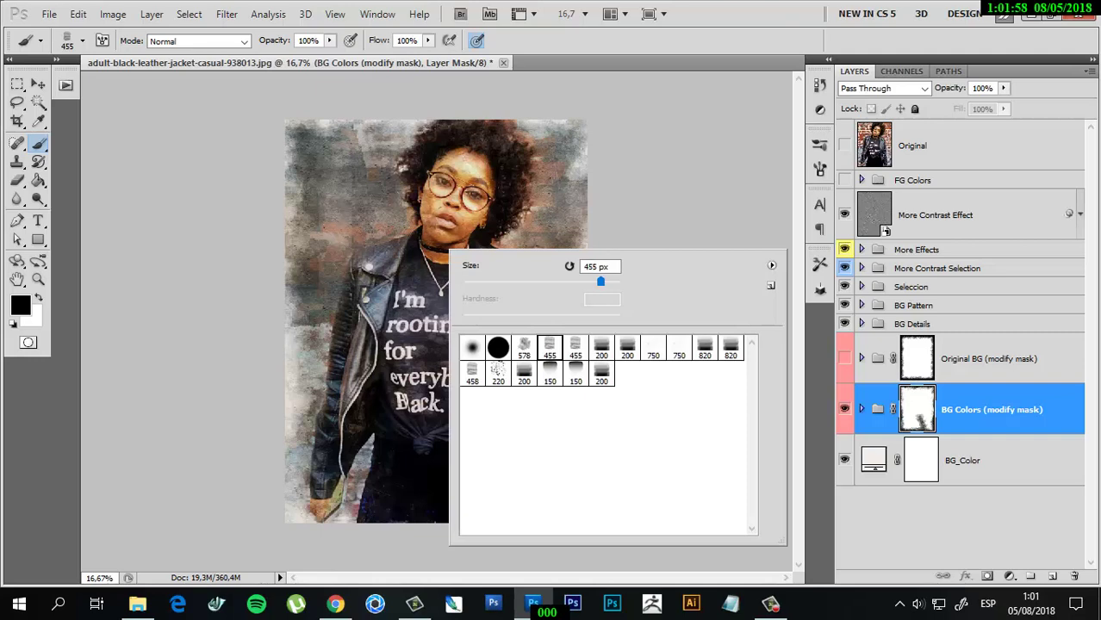
key("Return")
left_click_drag(564, 273, 582, 179)
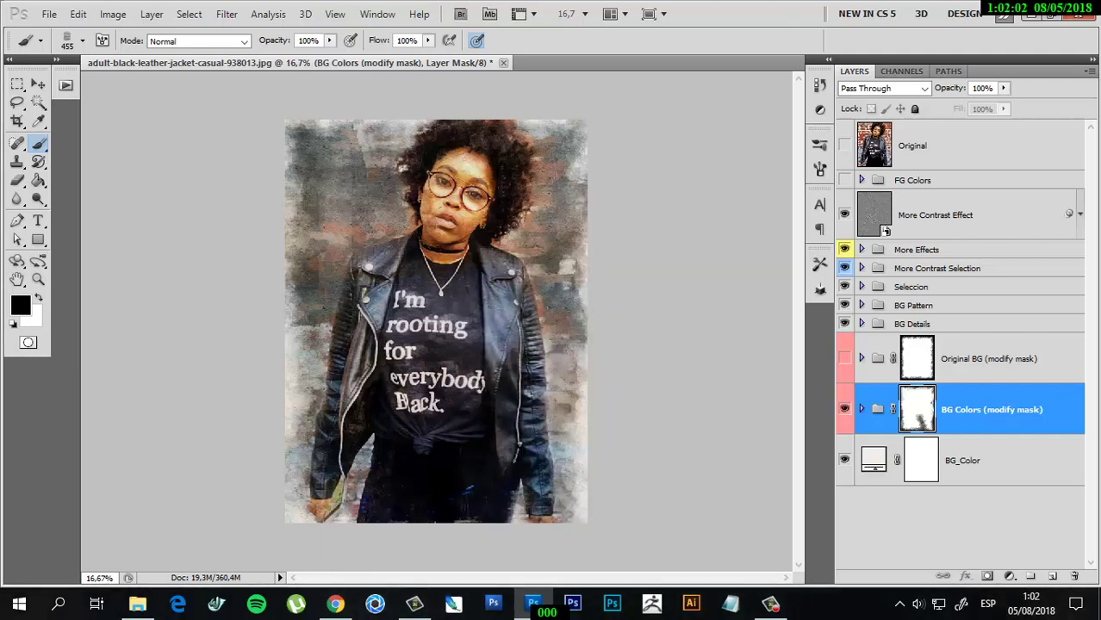
In the BG Colors group, turn on BG Color C and E after trying BG Color D.
left_click(861, 409)
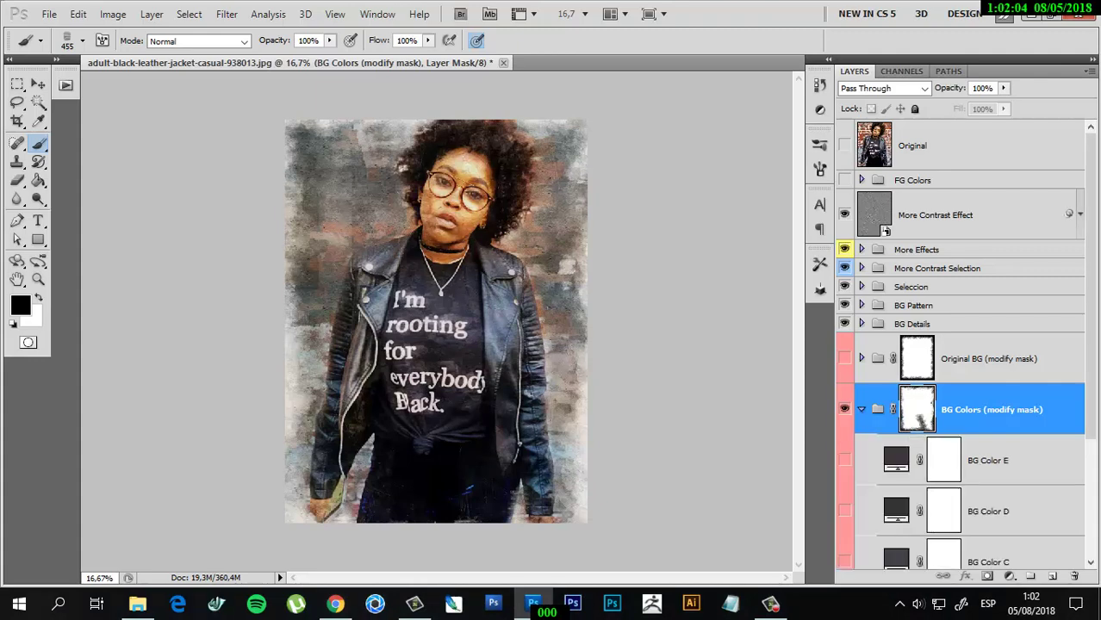
scroll(956, 345, "down", 3)
scroll(956, 345, "down", 2)
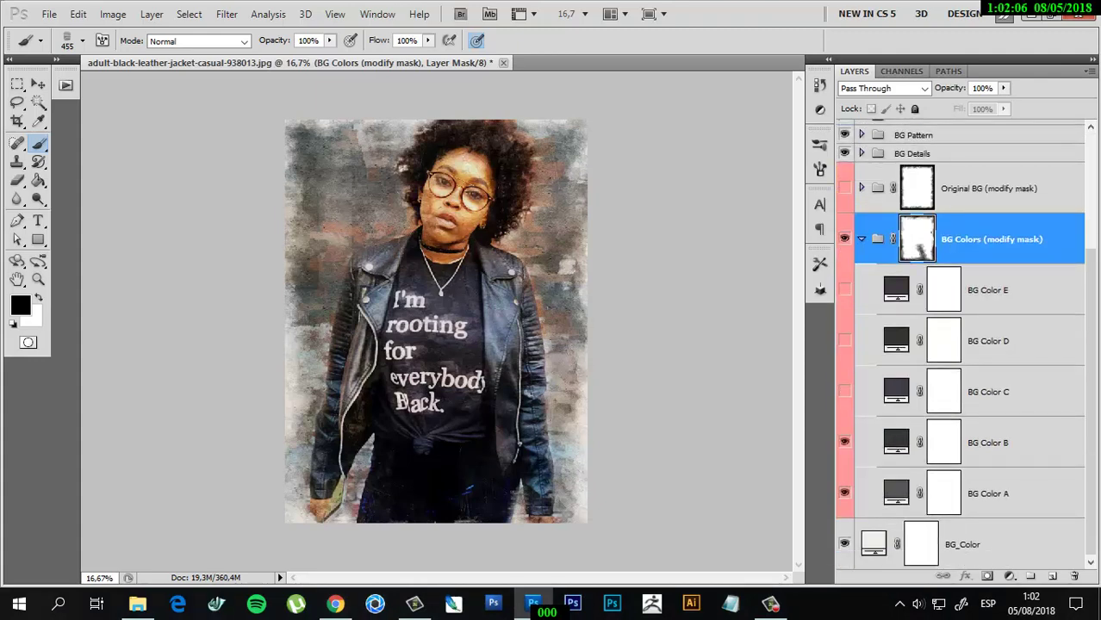
left_click(844, 391)
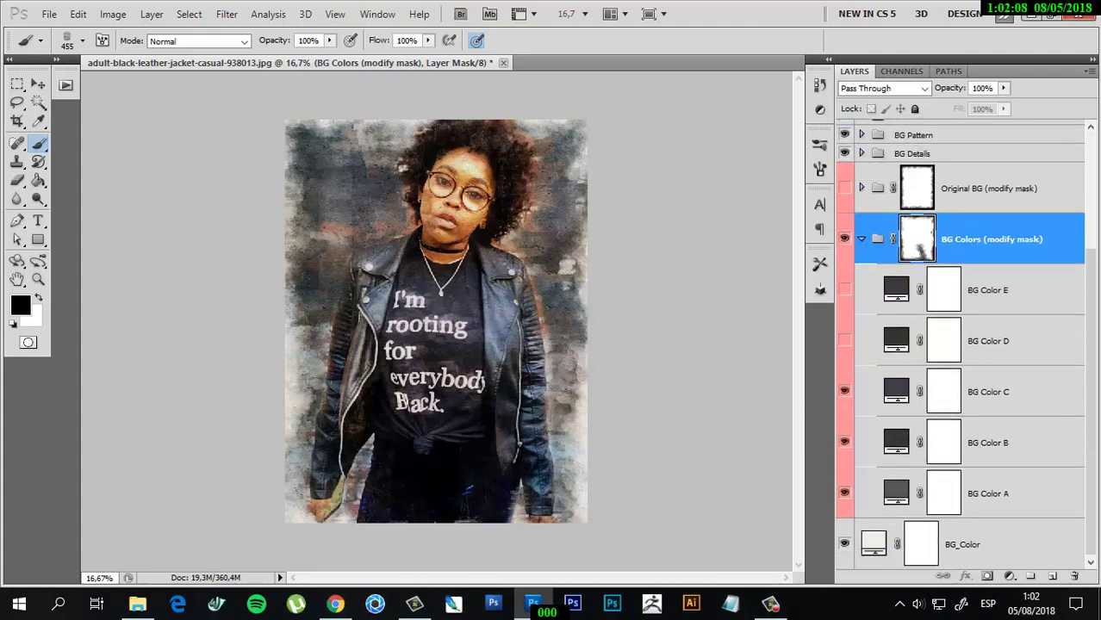
left_click(844, 341)
left_click(844, 341)
left_click(844, 290)
Collapse BG Colors, peek inside More Contrast Selection, and expand More Effects.
left_click(860, 238)
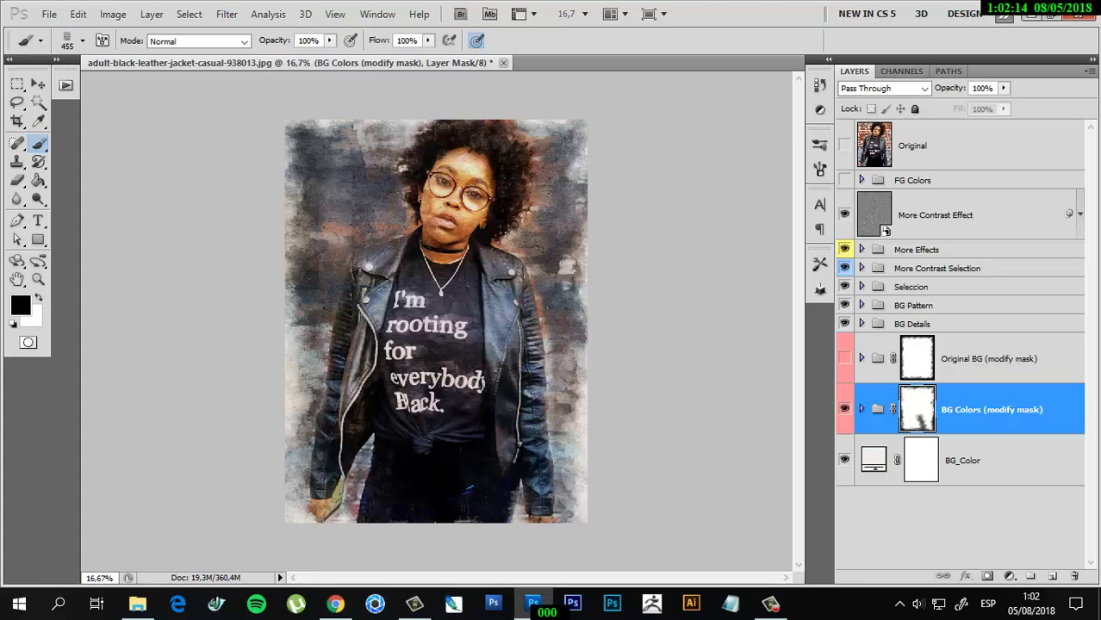
left_click(860, 268)
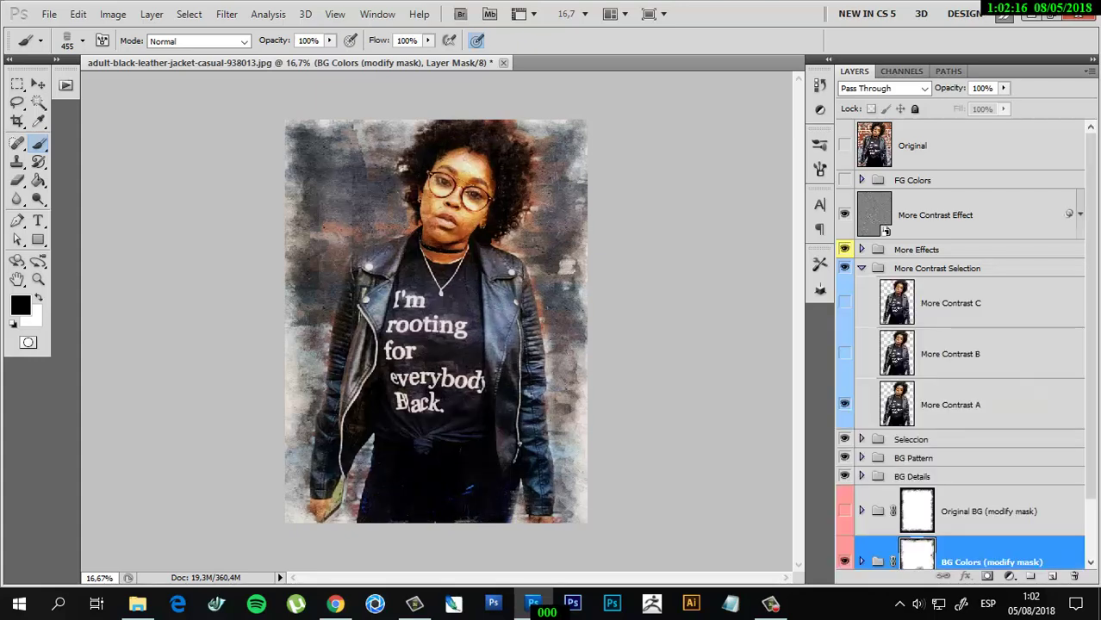
left_click(861, 267)
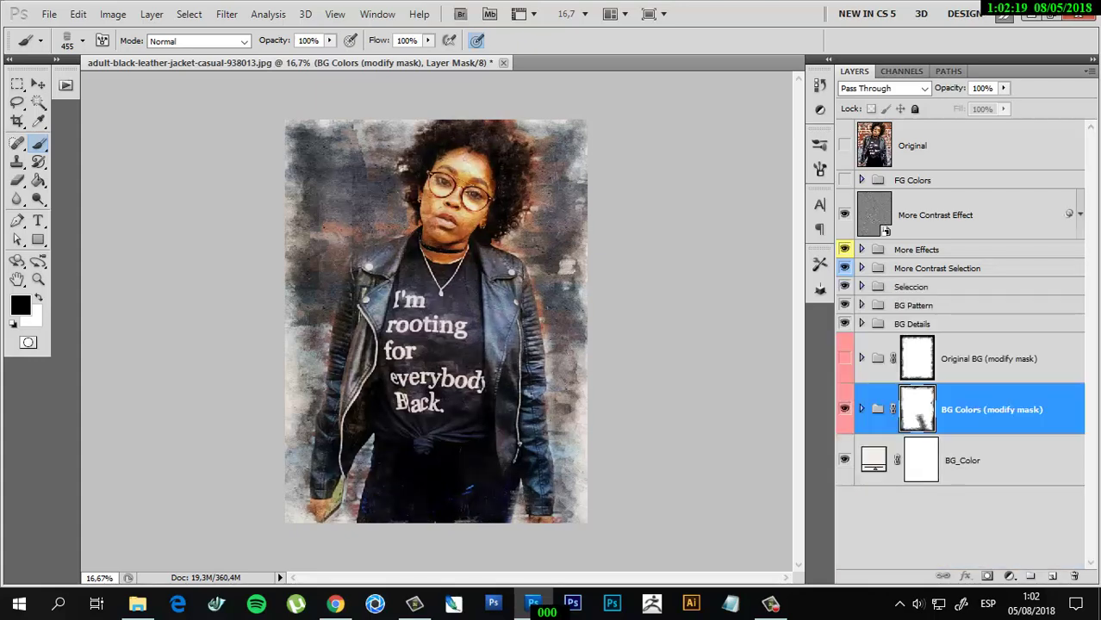
left_click(860, 249)
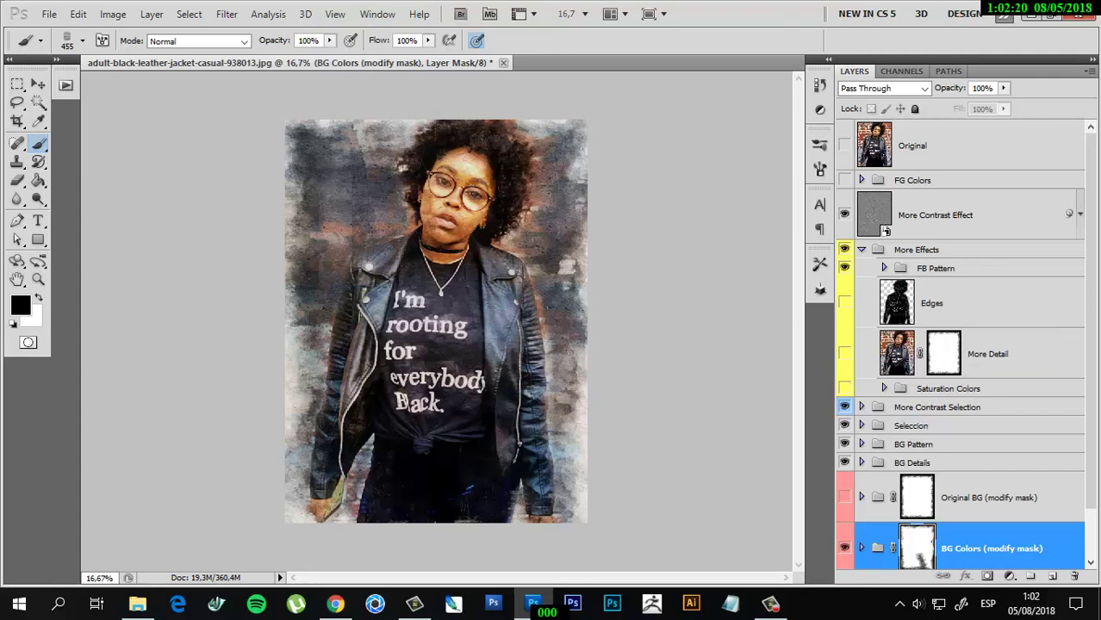
Turn on the More Detail layer for brick texture and edit its opacity value.
left_click(844, 354)
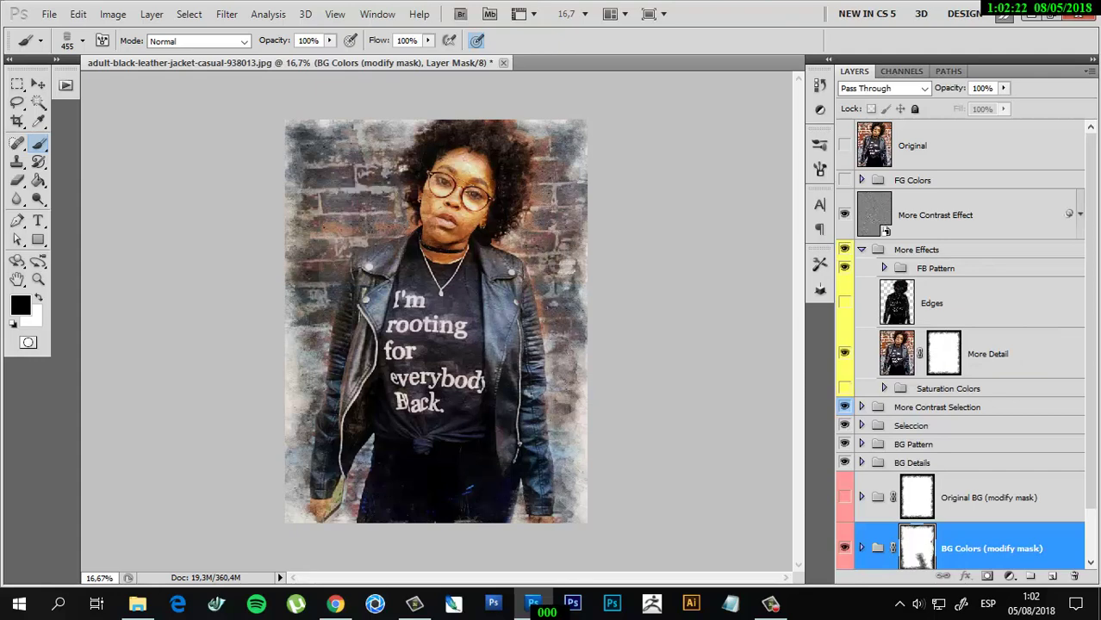
scroll(379, 209, "up", 1)
scroll(379, 208, "up", 1)
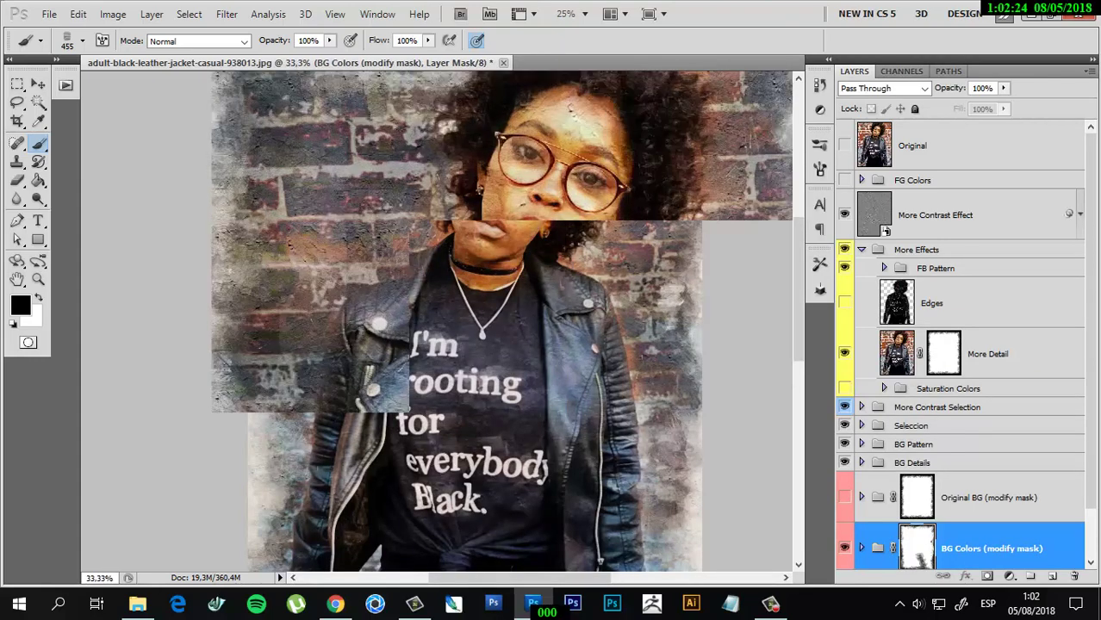
scroll(502, 322, "up", 2)
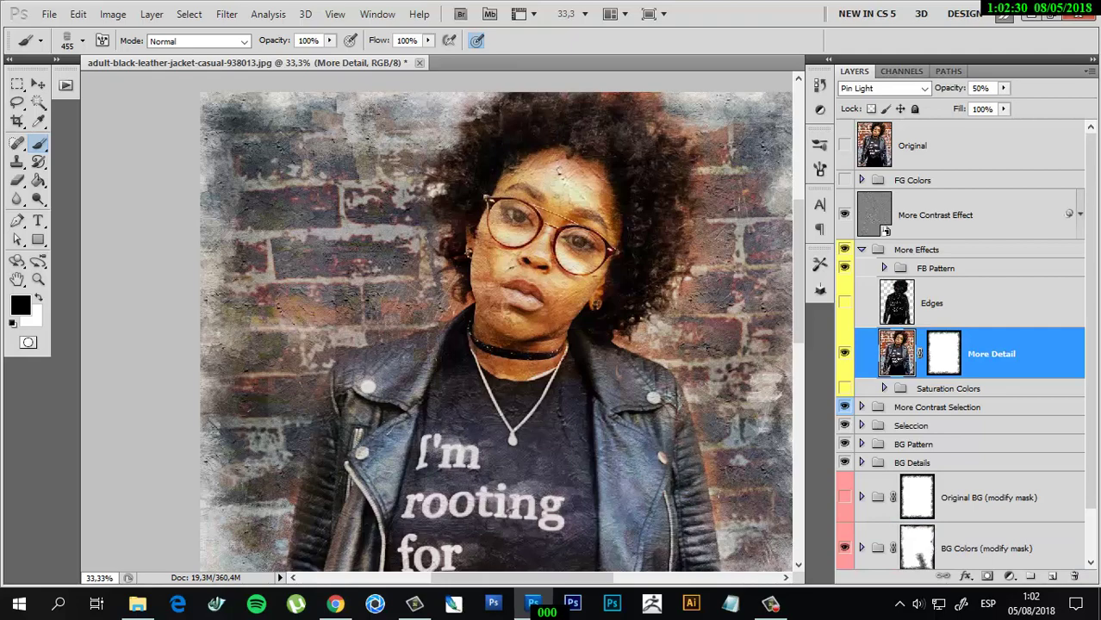
left_click(980, 88)
type("30")
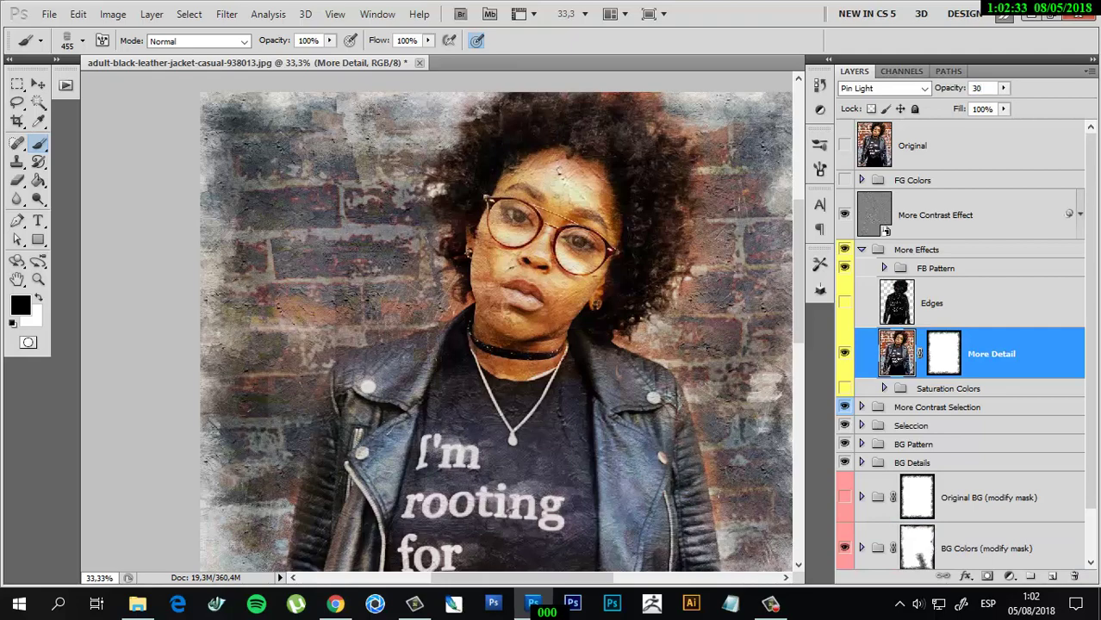
type("20")
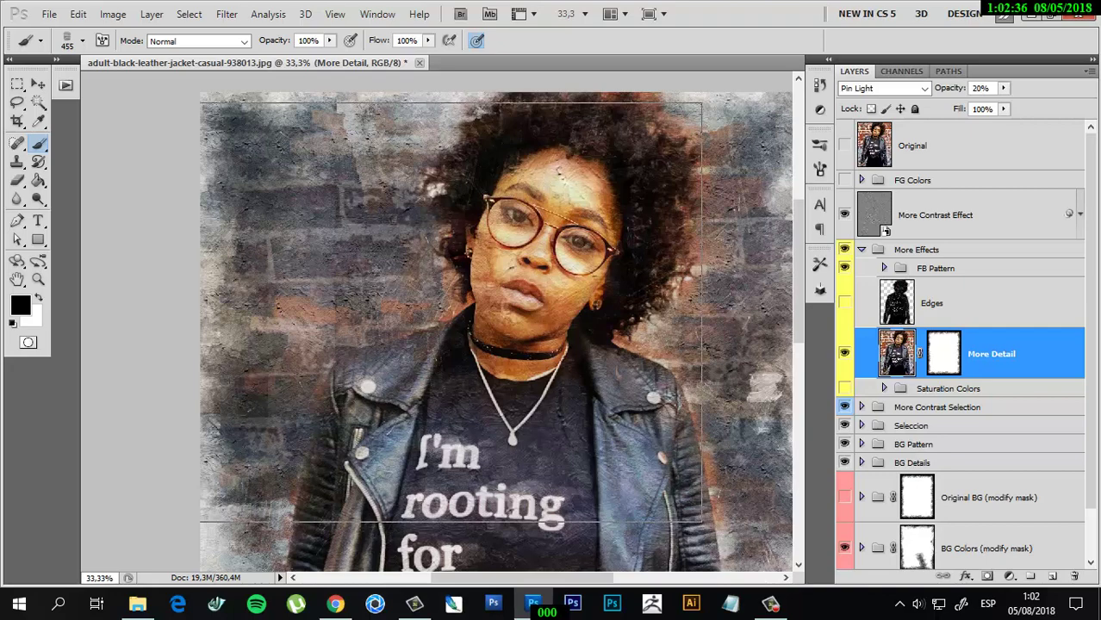
key("ctrl+minus")
key("ctrl+minus")
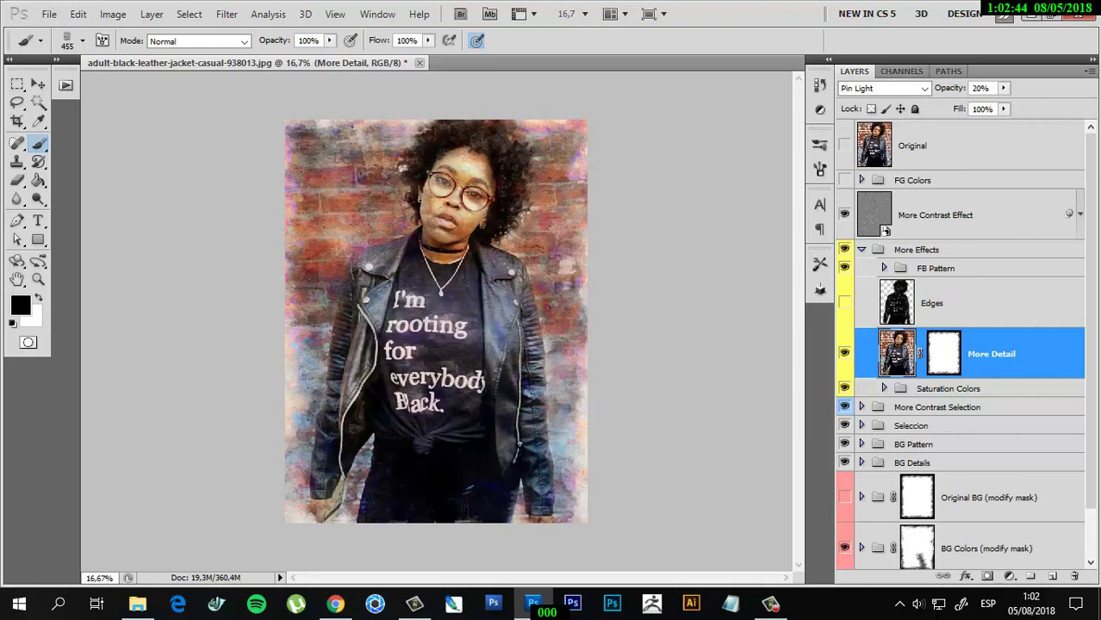
Compare with Sat_A and Saturation Colors toggled, then set More Detail opacity to 30%.
left_click(884, 389)
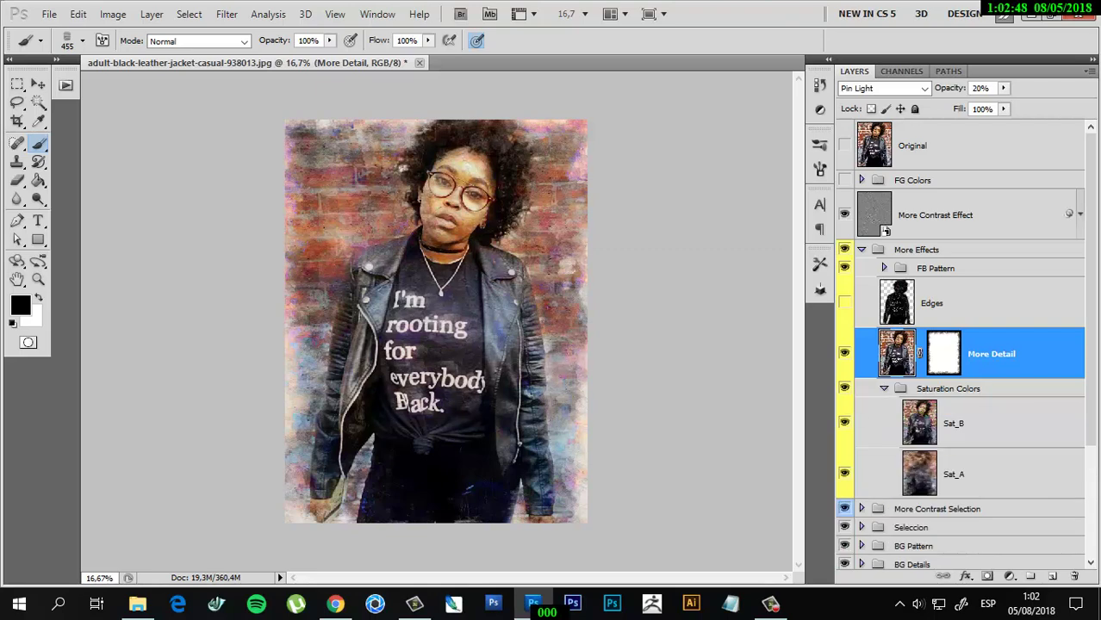
left_click(844, 474)
left_click(844, 474)
left_click(844, 389)
left_click(844, 388)
left_click(951, 389)
left_click(991, 353)
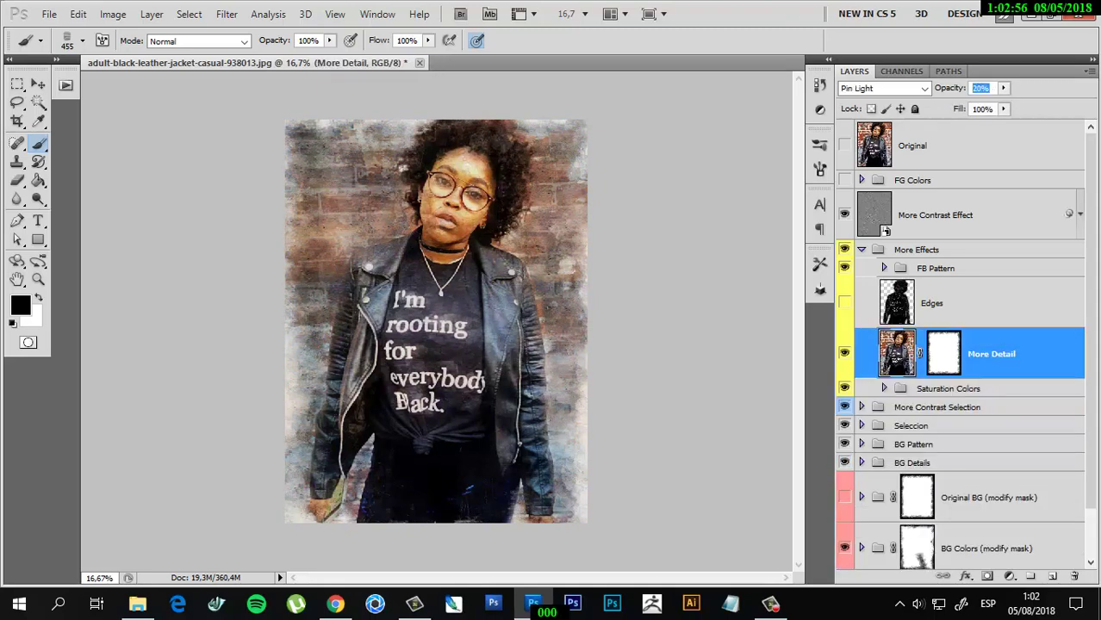
type("30")
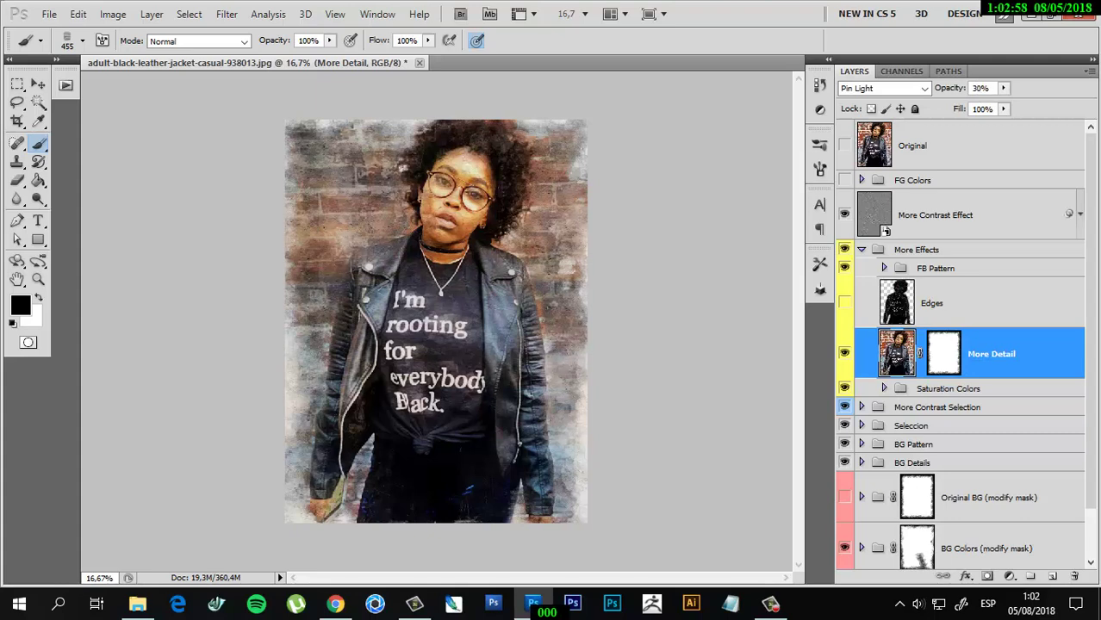
key("ctrl+plus")
Hide BG Color B and E, keep BG Color C visible, then collapse BG Colors.
left_click(860, 249)
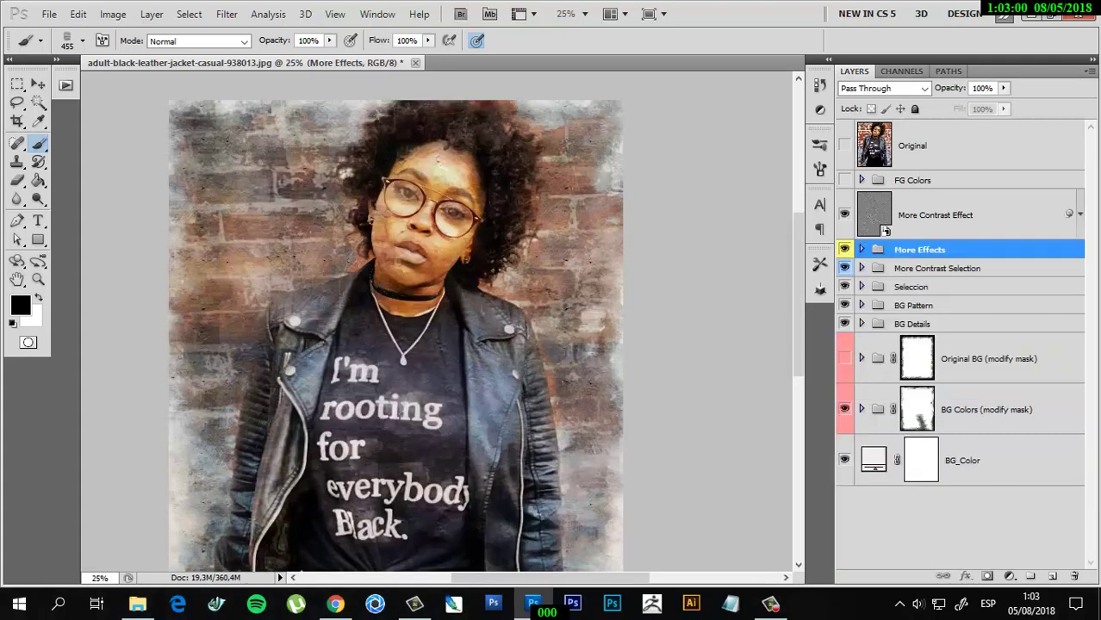
key("ctrl+minus")
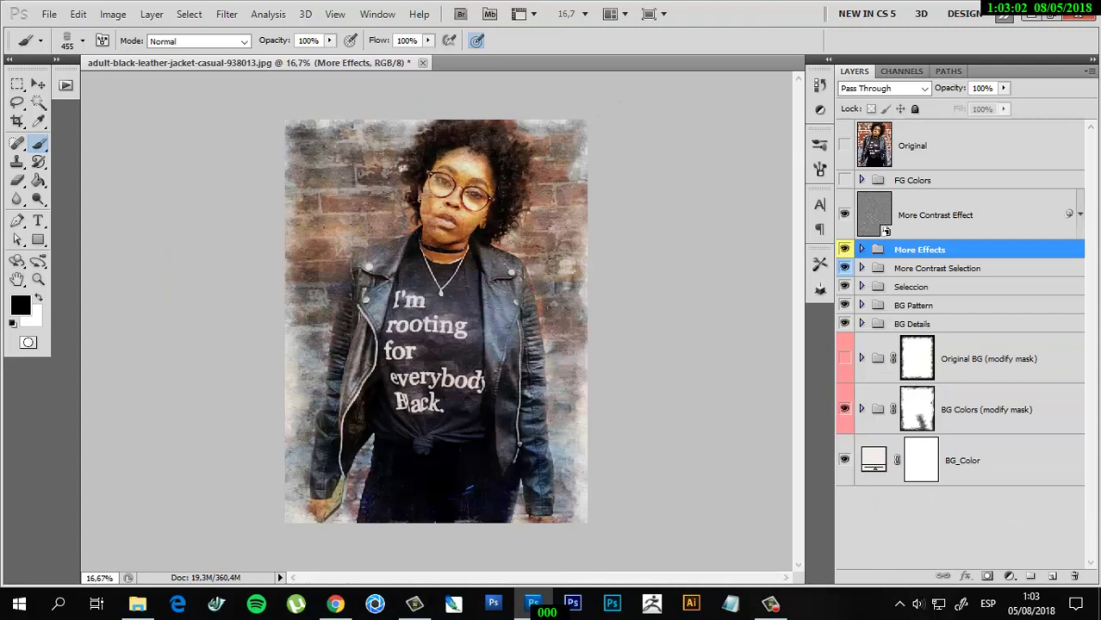
left_click(860, 409)
scroll(960, 345, "down", 3)
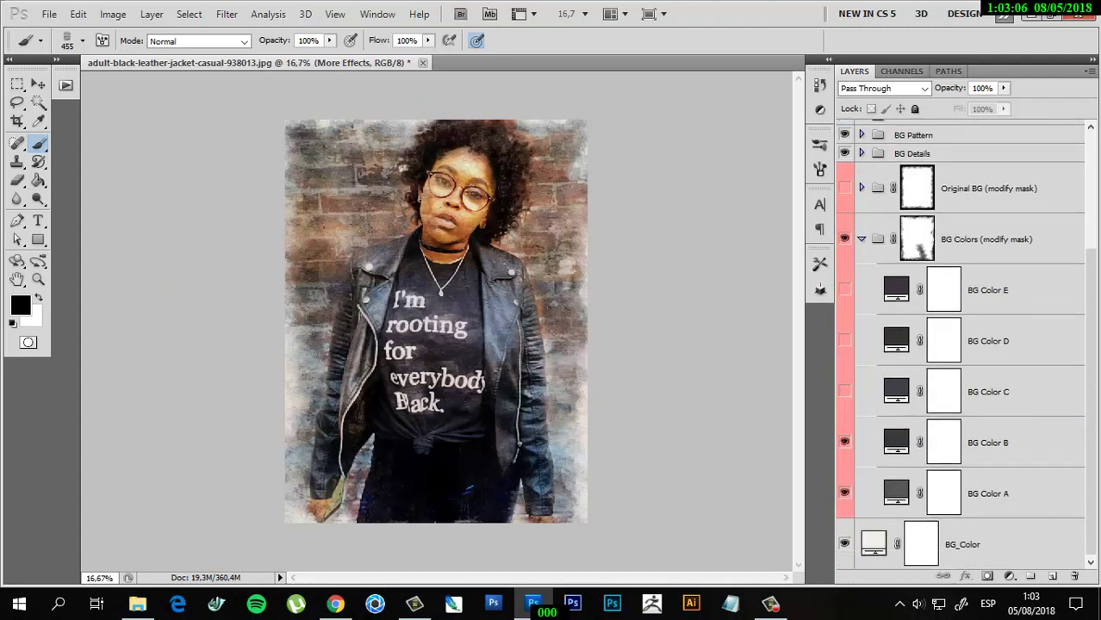
left_click(844, 442)
left_click(844, 391)
left_click(844, 290)
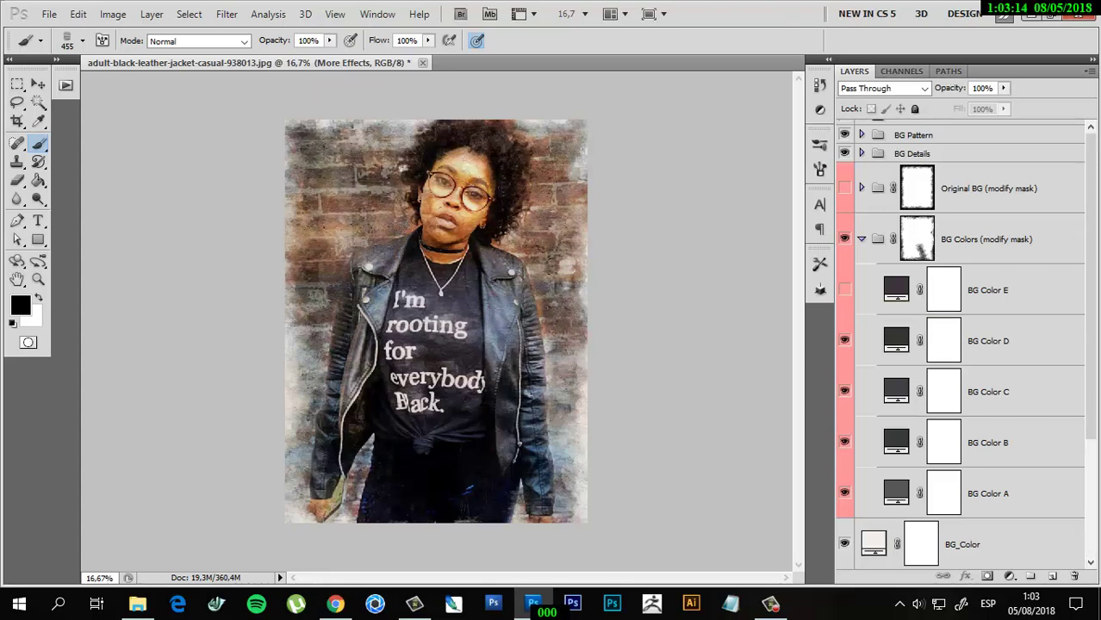
left_click(860, 238)
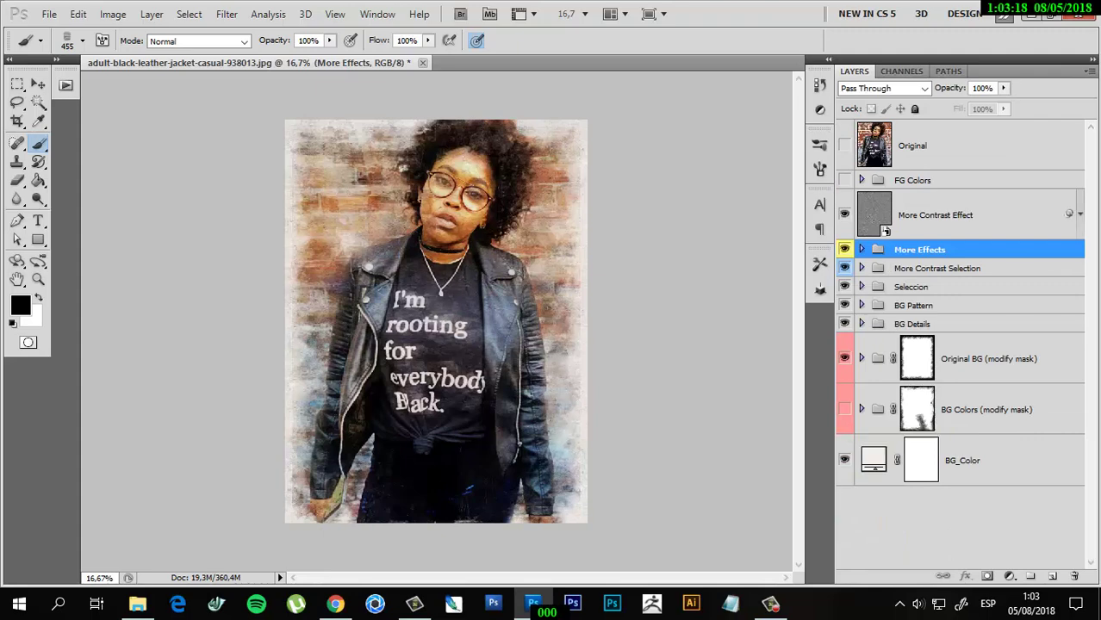
left_click(860, 249)
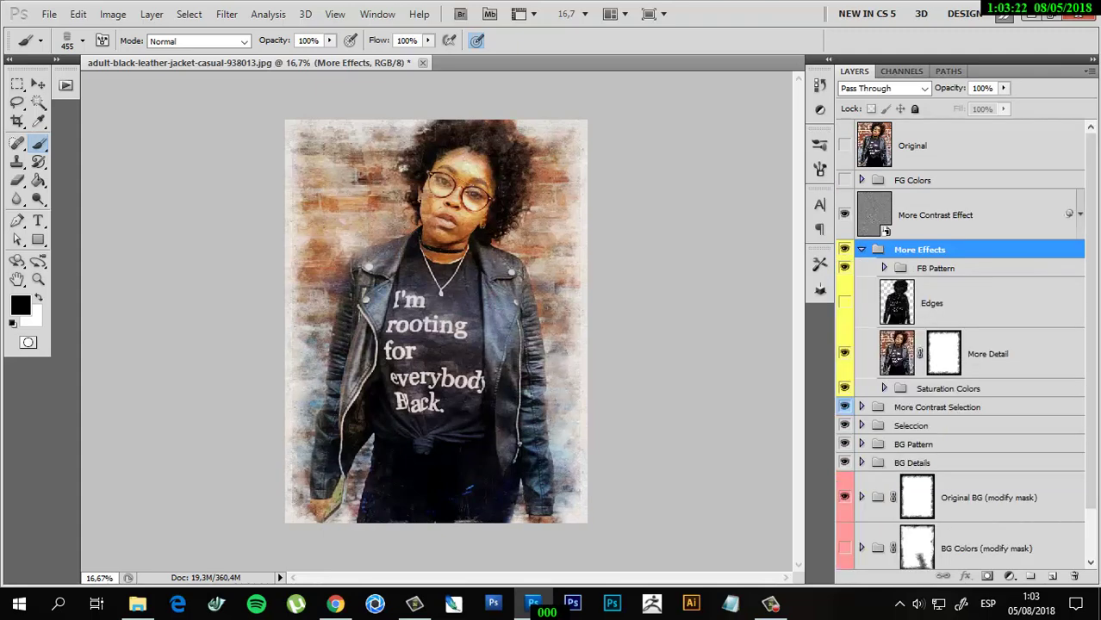
Set the Original BG group to 50% opacity and hide the Original photo layer.
left_click(861, 249)
left_click(916, 359)
left_click(844, 410)
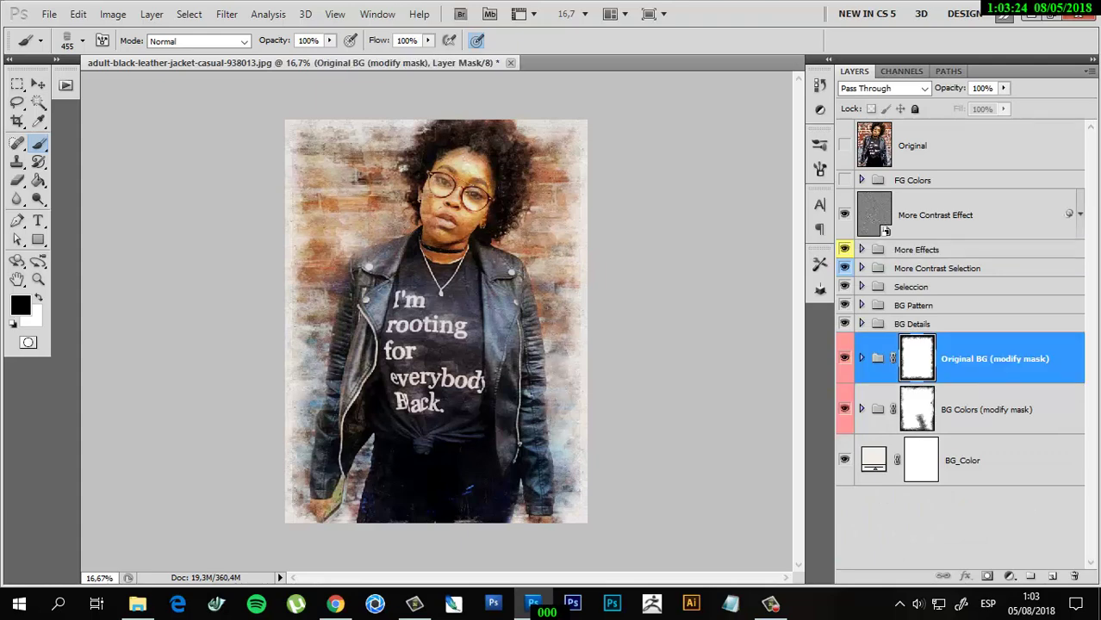
key("ctrl+2")
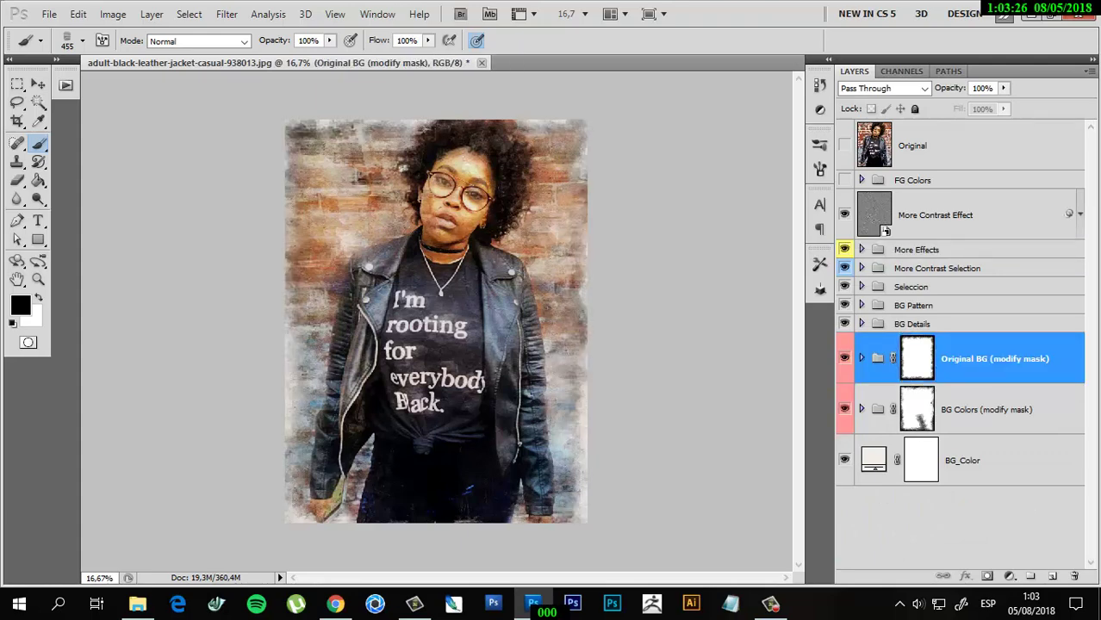
type("50")
key("Return")
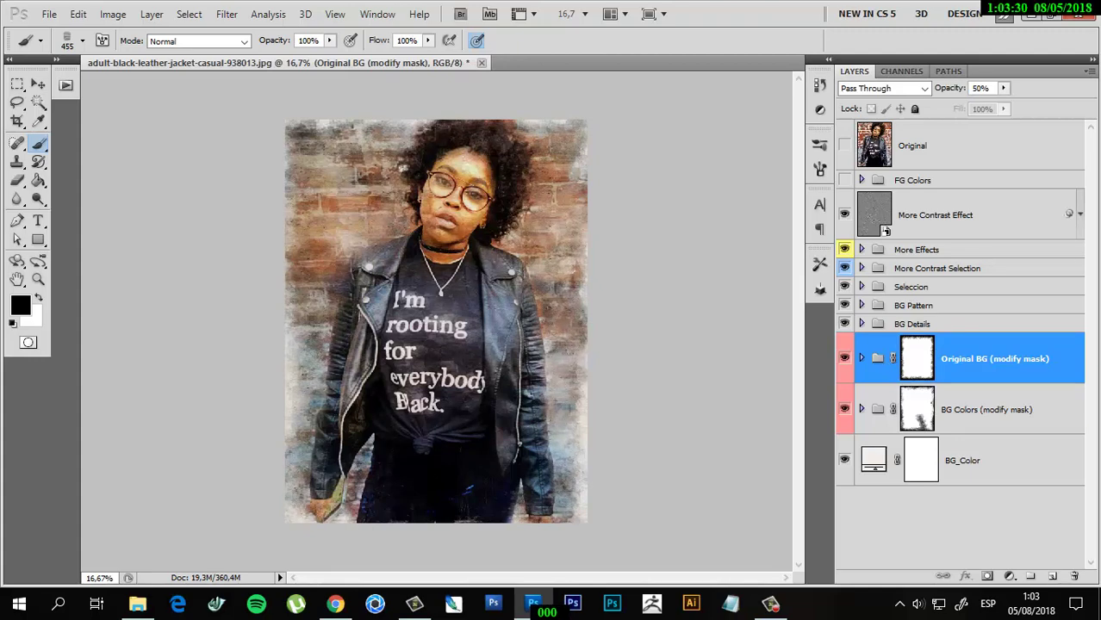
left_click(844, 145)
Inspect the face up close and hide the BG Details layer.
key("ctrl+plus")
key("ctrl+plus")
scroll(438, 319, "up", 3)
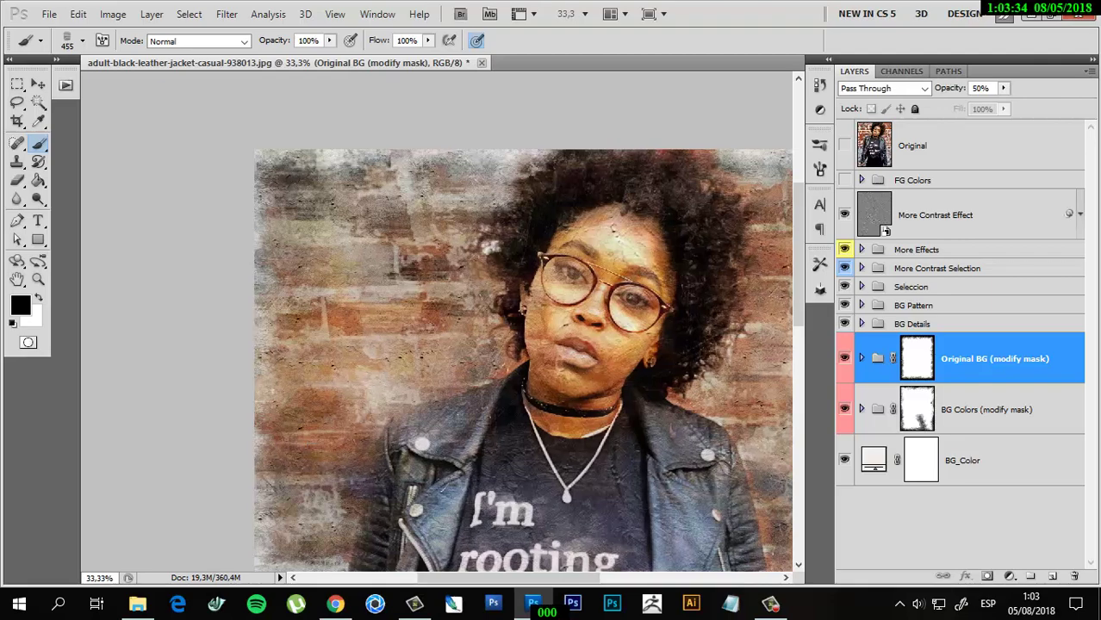
key("ctrl+plus")
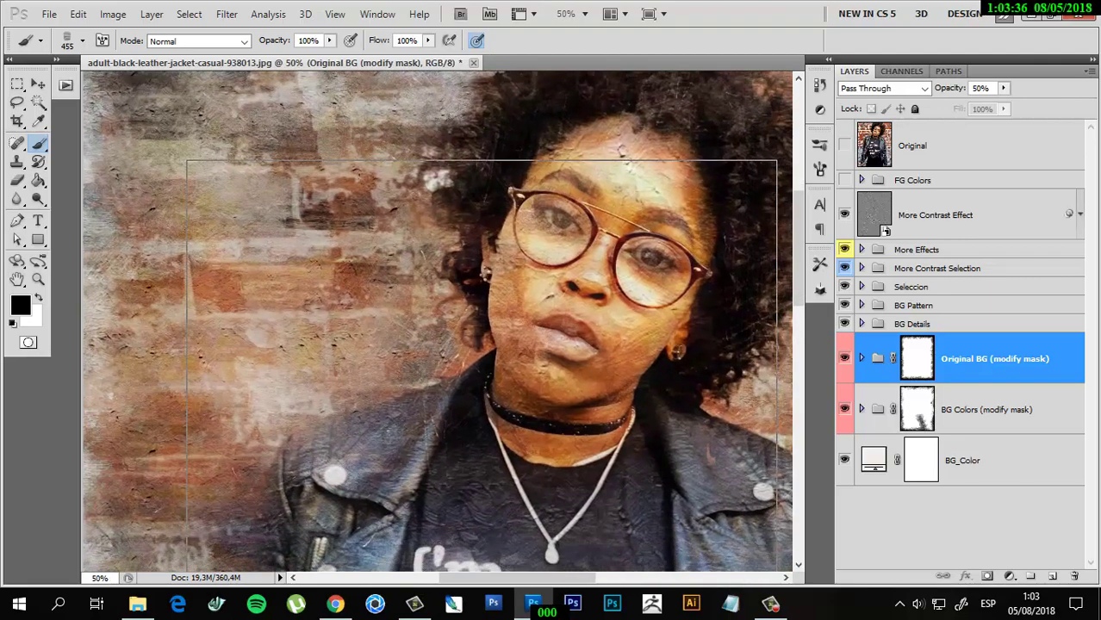
key("ctrl+minus")
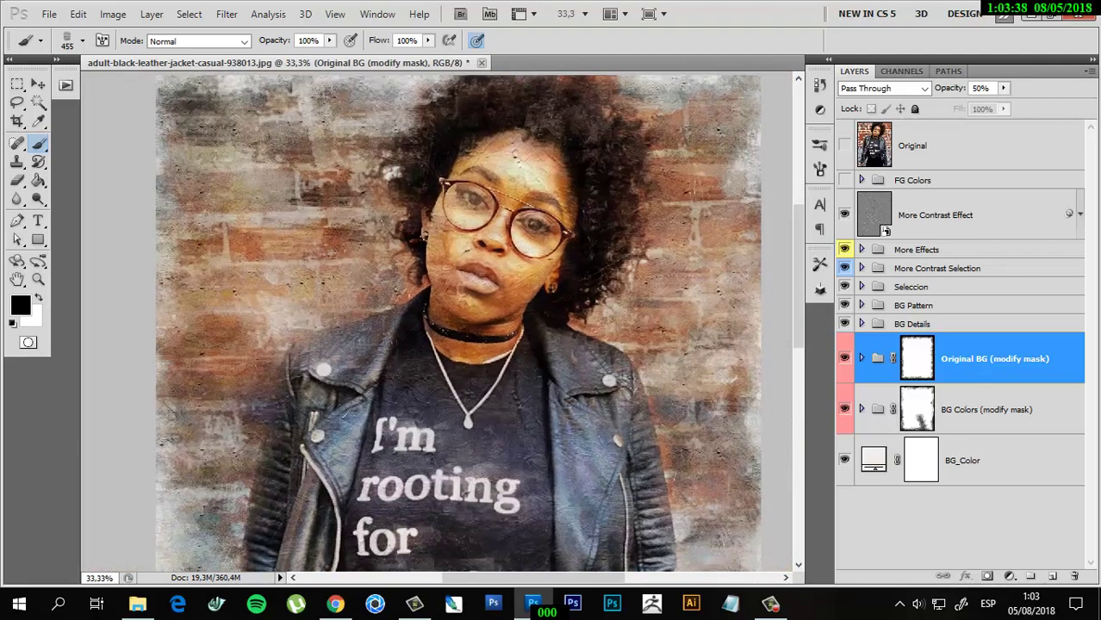
left_click(844, 324)
scroll(458, 323, "up", 2)
key("ctrl+plus")
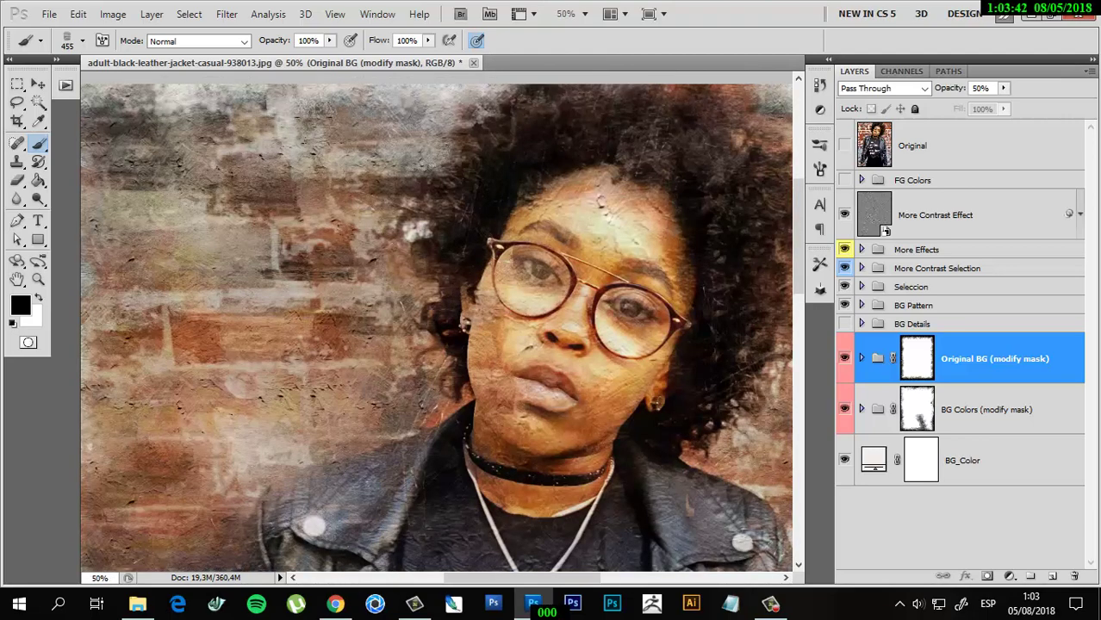
key("ctrl+minus")
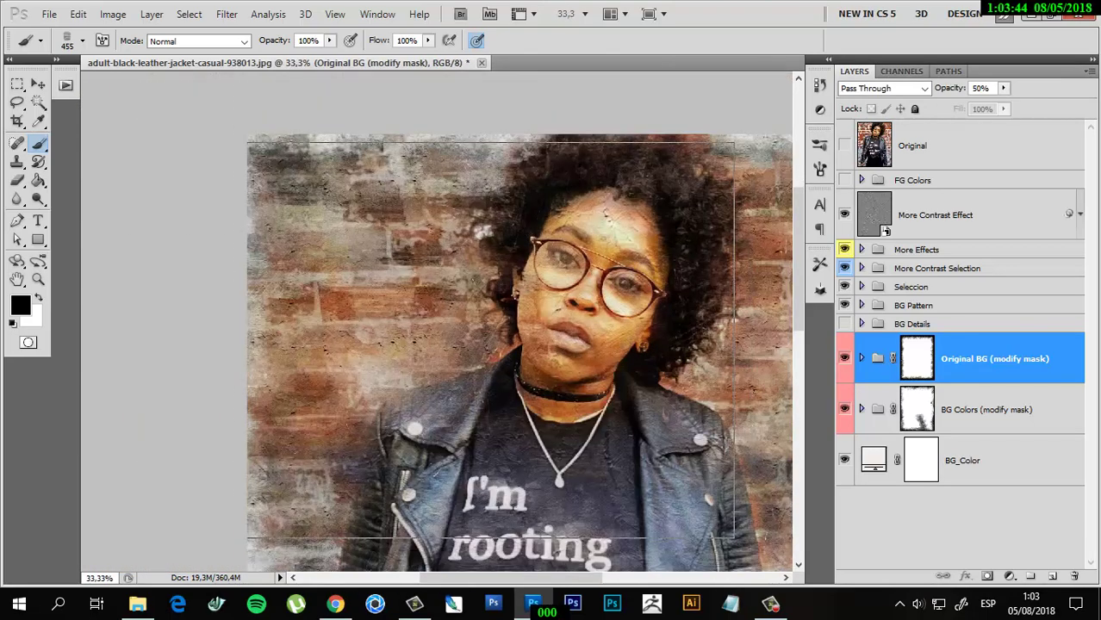
key("ctrl+minus")
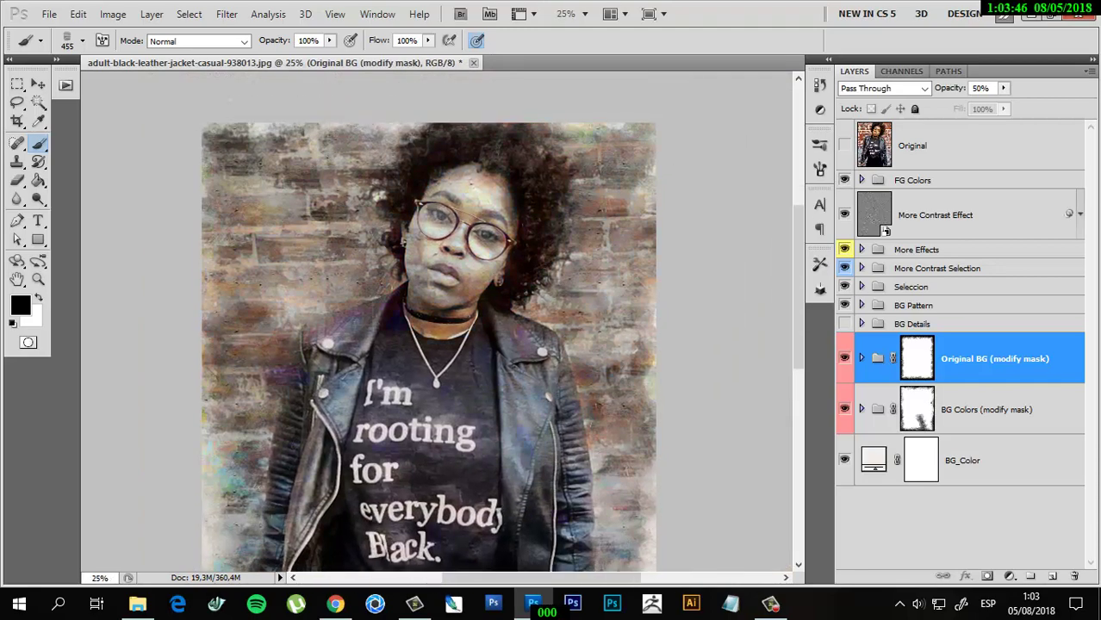
Look over the painting at different zoom levels and expand the FG Colors group.
key("ctrl+plus")
scroll(422, 323, "down", 3)
scroll(422, 323, "down", 3)
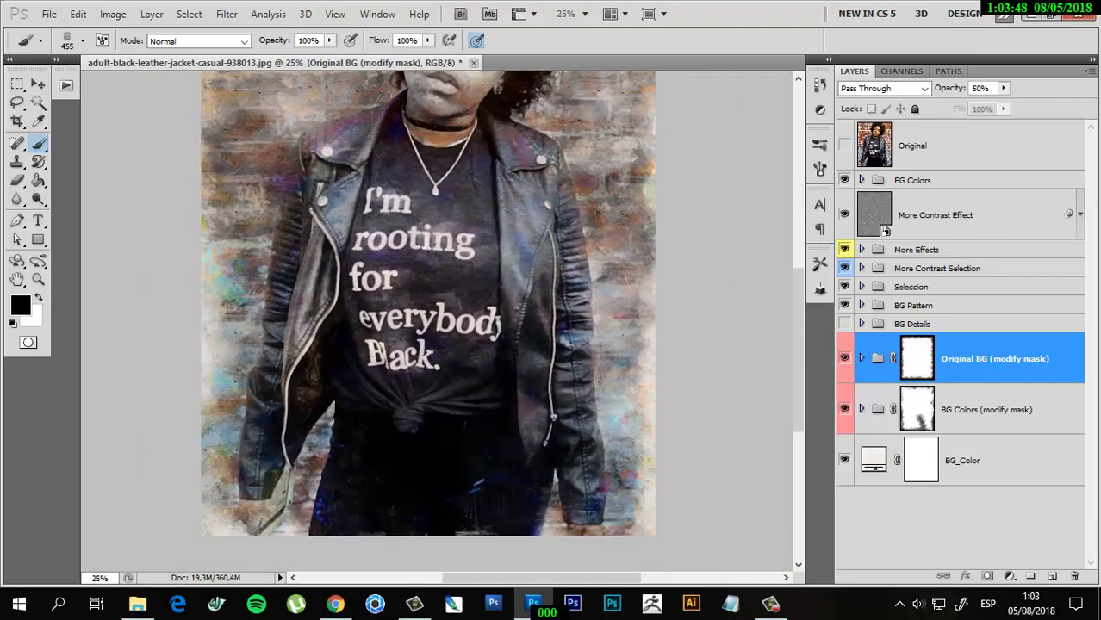
key("ctrl+minus")
scroll(430, 323, "up", 2)
key("ctrl+plus")
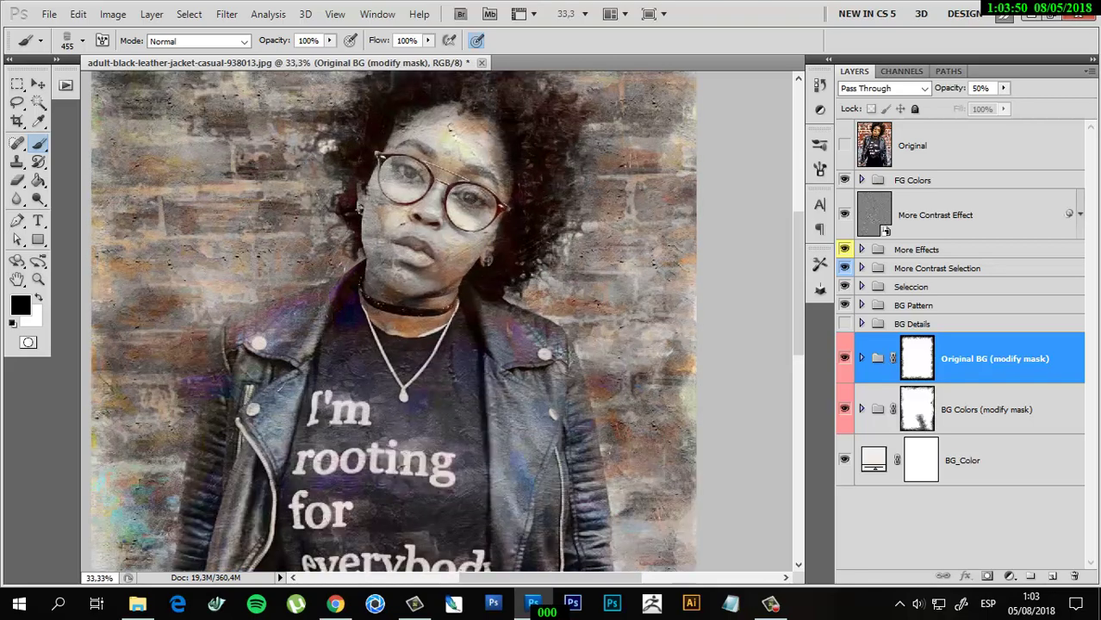
left_click(861, 180)
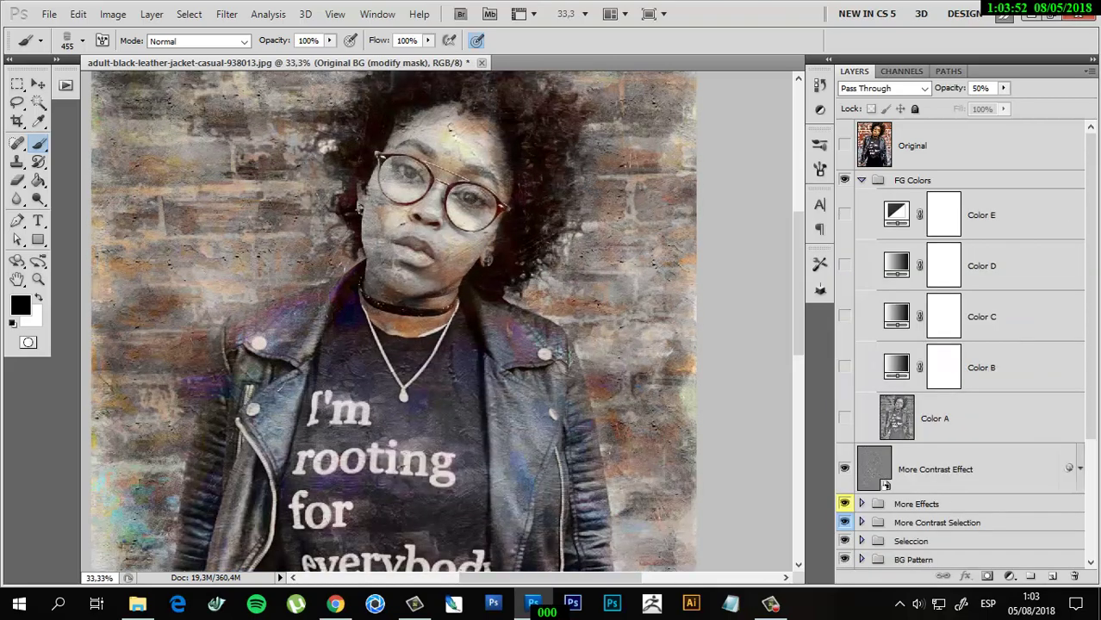
Preview the Color E tint on and off, then collapse the FG Colors group.
scroll(391, 323, "up", 2)
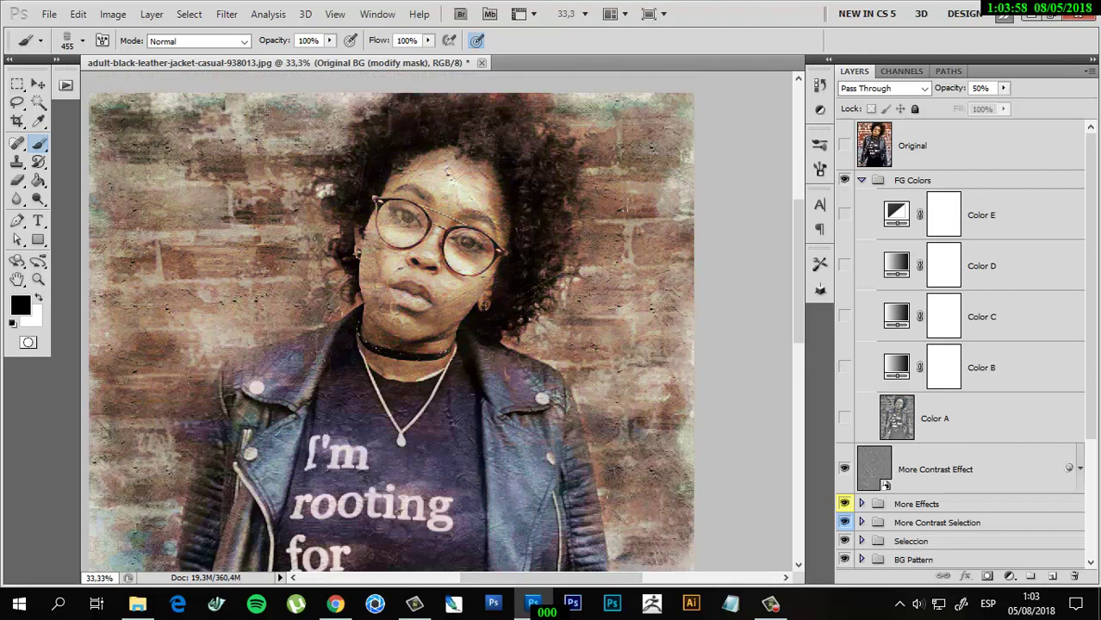
left_click(844, 214)
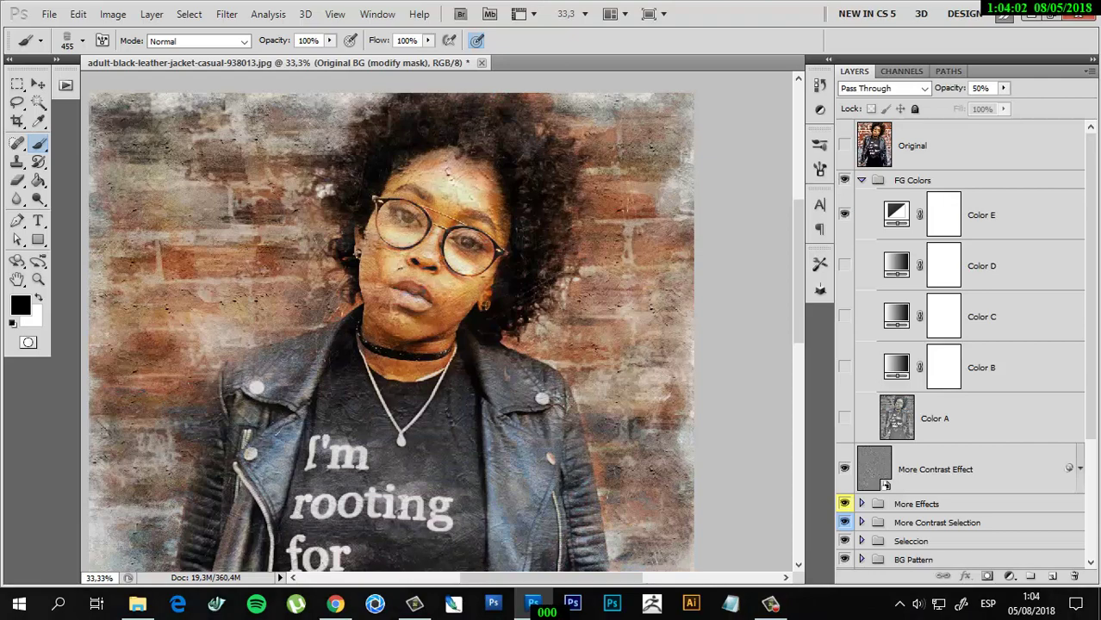
left_click(844, 215)
left_click_drag(396, 327, 415, 226)
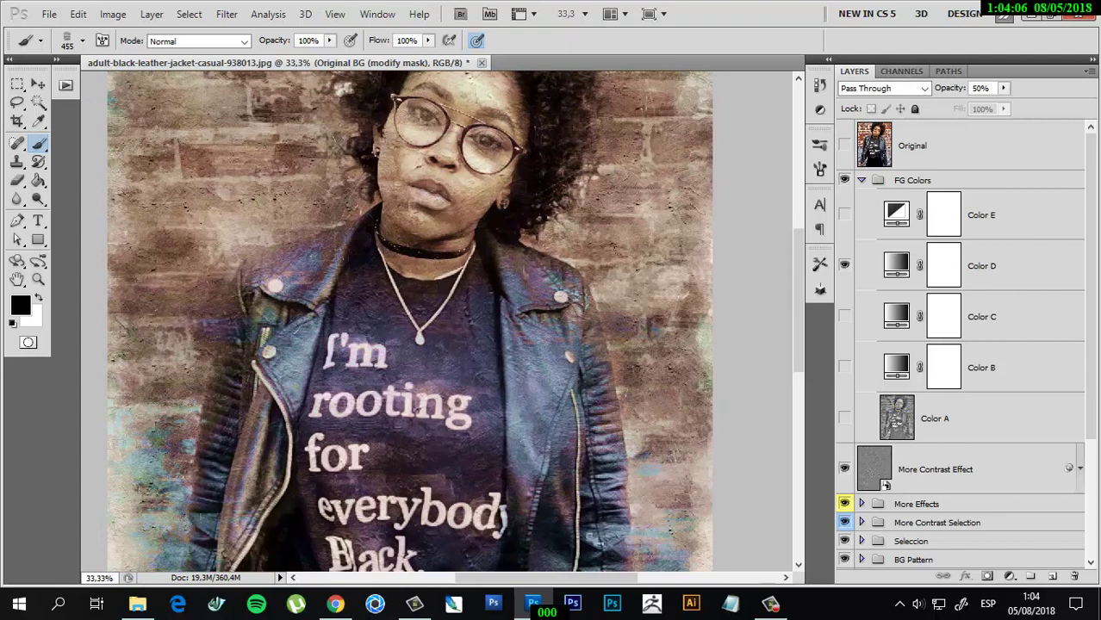
left_click(860, 180)
Zoom and pan across the painting, checking the shirt text and the whole image.
key("ctrl+minus")
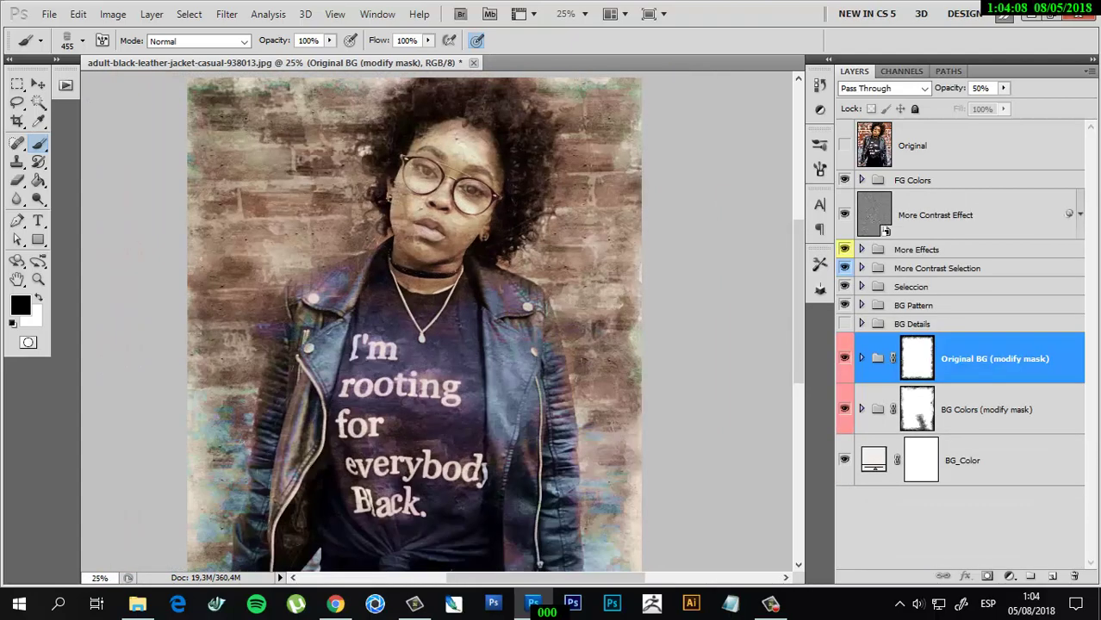
scroll(437, 318, "down", 5)
key("ctrl+plus")
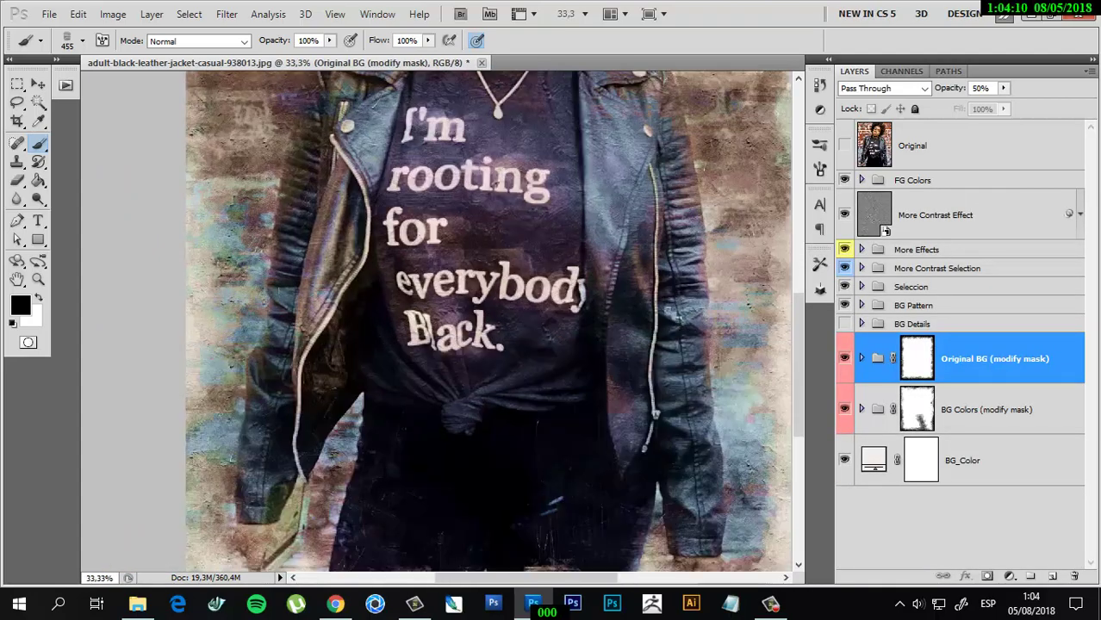
key("ctrl+plus")
scroll(437, 319, "down", 5)
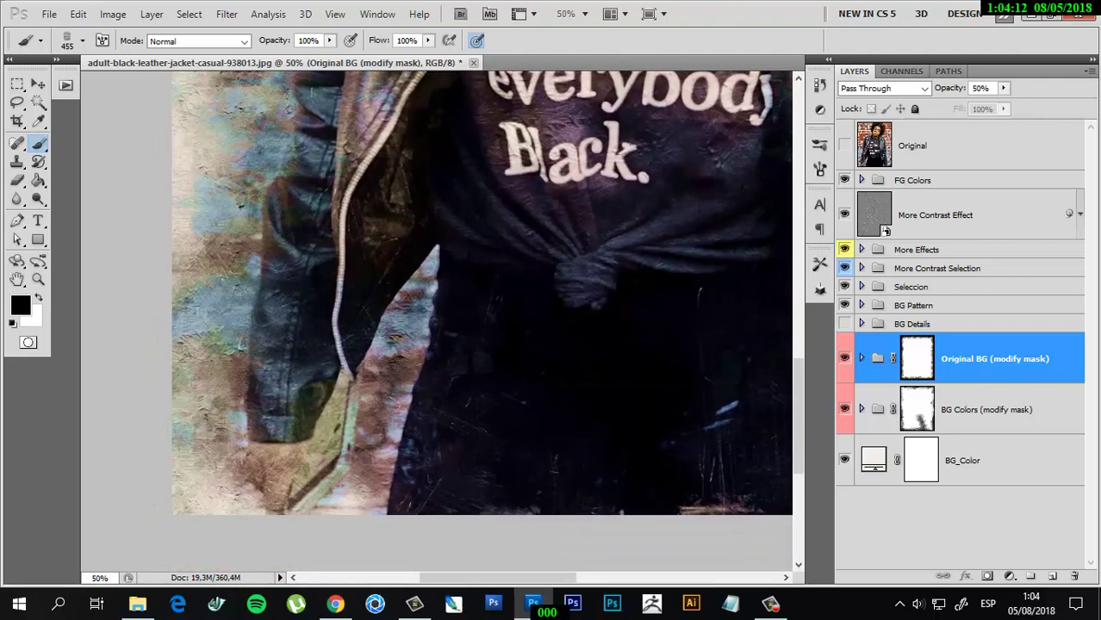
scroll(438, 318, "right", 3)
scroll(438, 319, "up", 3)
scroll(437, 318, "up", 2)
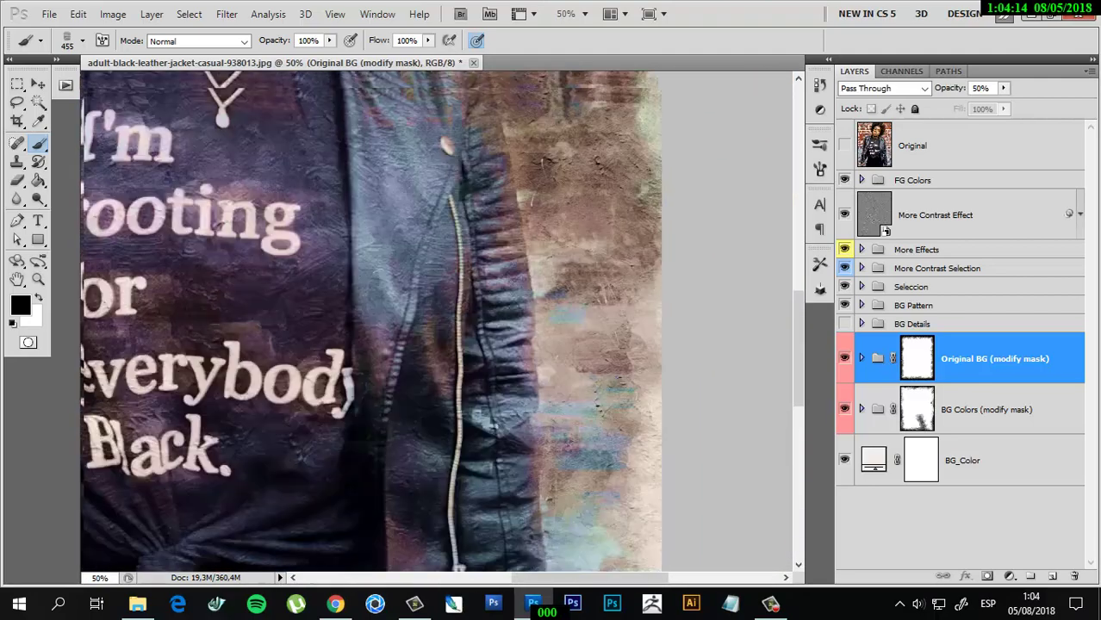
scroll(438, 318, "up", 2)
scroll(437, 319, "left", 1)
scroll(438, 319, "up", 3)
scroll(438, 318, "up", 2)
scroll(438, 319, "up", 2)
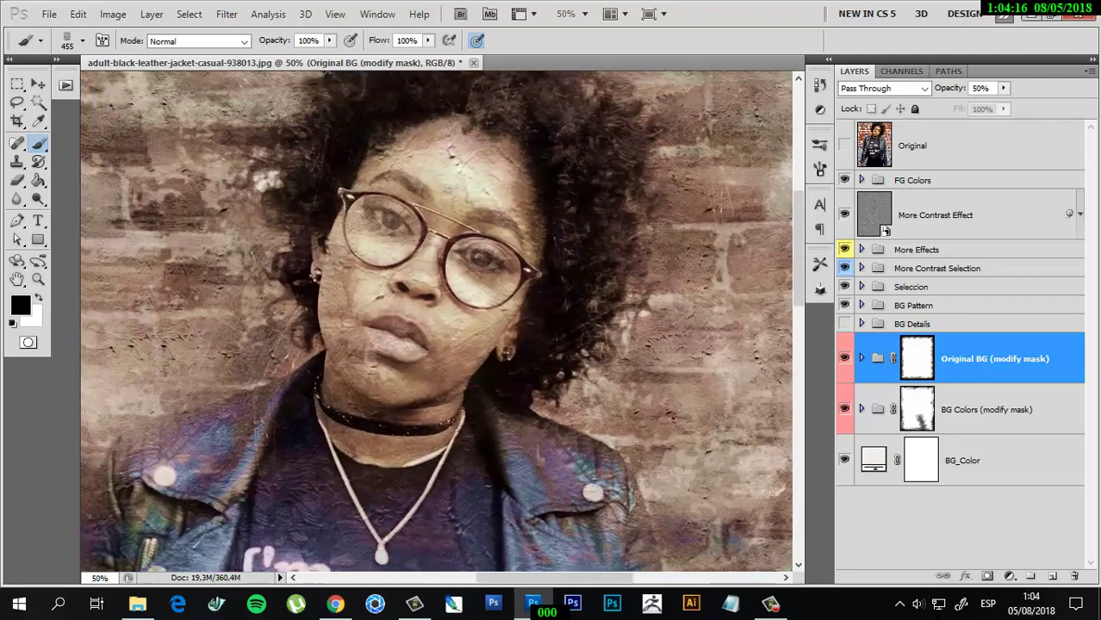
scroll(438, 319, "left", 2)
scroll(438, 318, "up", 1)
key("ctrl+minus")
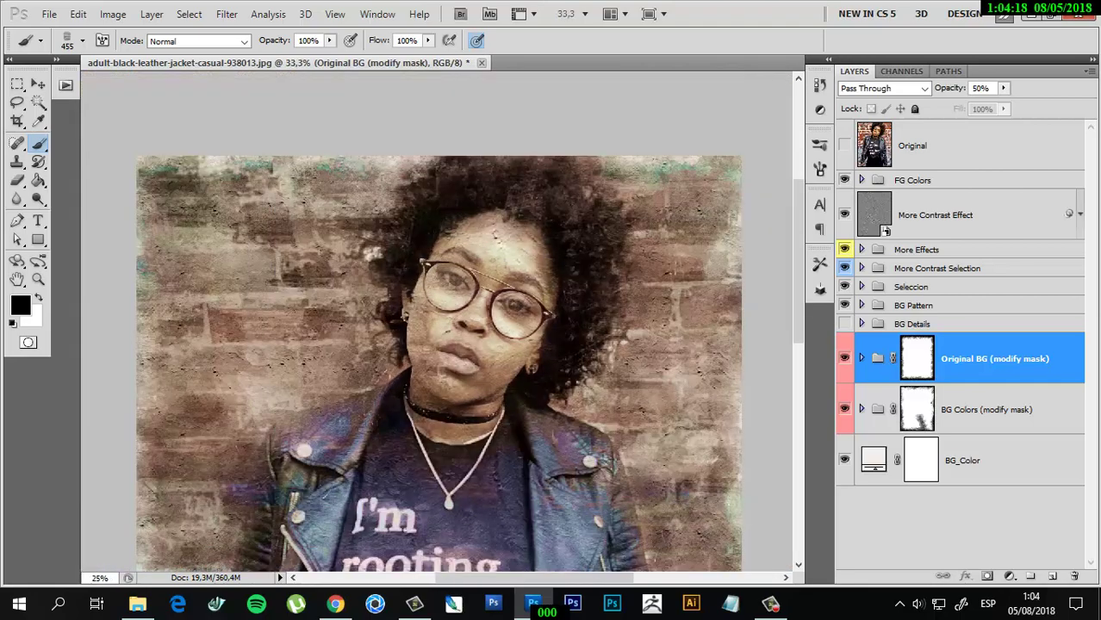
key("ctrl+minus")
key("ctrl+minus")
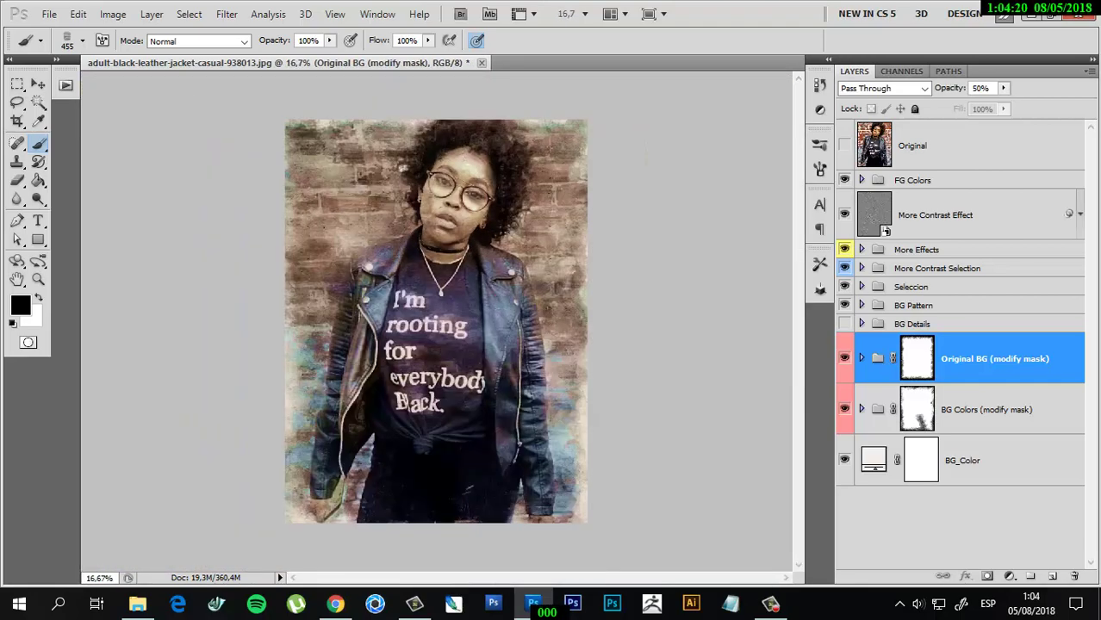
Compare the painting against the Original photo, then close it without saving.
left_click(844, 145)
left_click(845, 145)
left_click(844, 146)
key("ctrl+w")
left_click(439, 248)
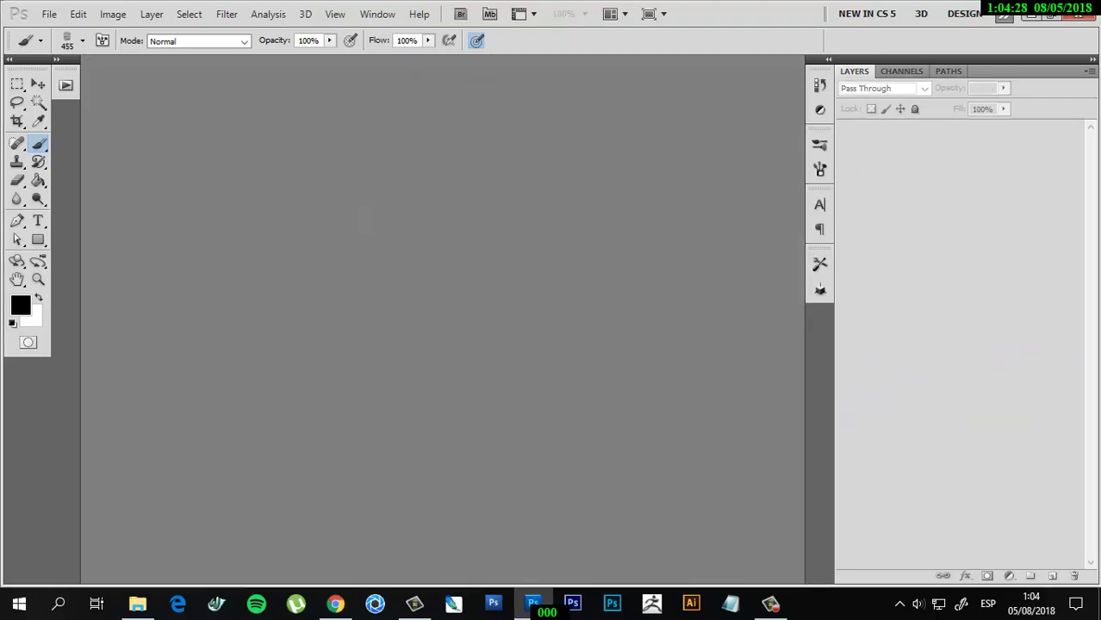
Open the photo dark-face-facial-expression-704994.jpg.
left_click(112, 14)
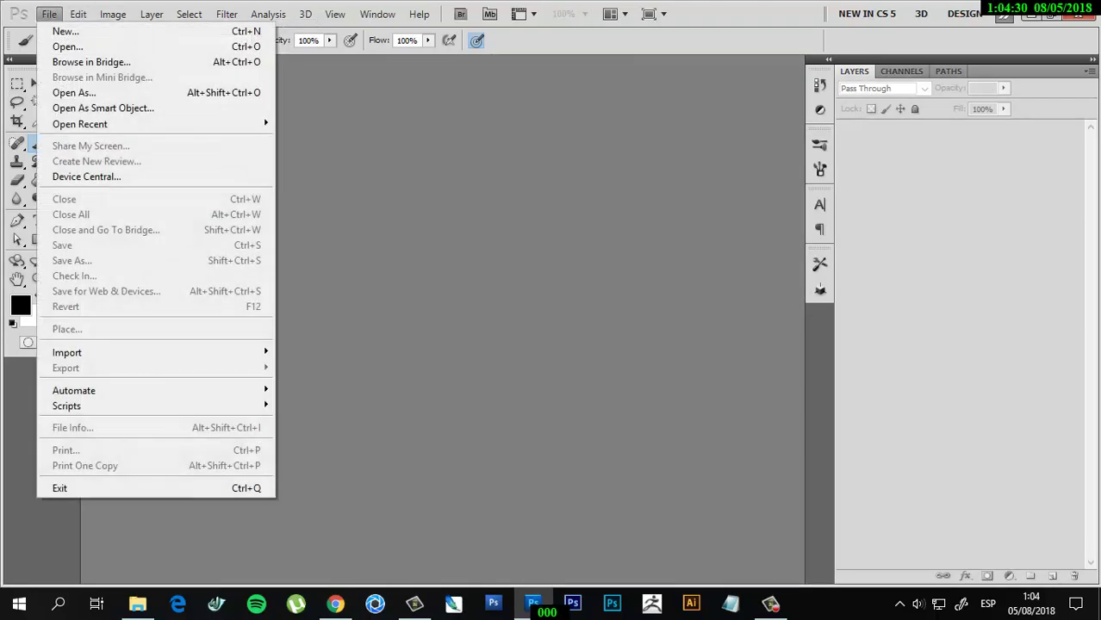
left_click(52, 48)
scroll(569, 224, "down", 5)
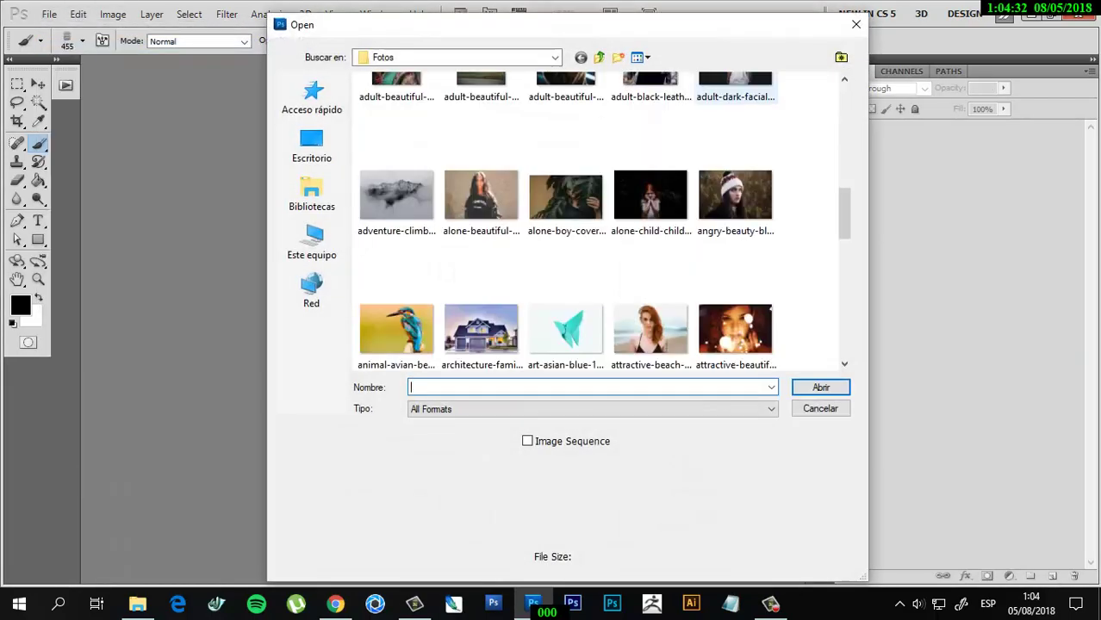
scroll(569, 224, "down", 5)
scroll(568, 223, "down", 5)
scroll(568, 223, "down", 3)
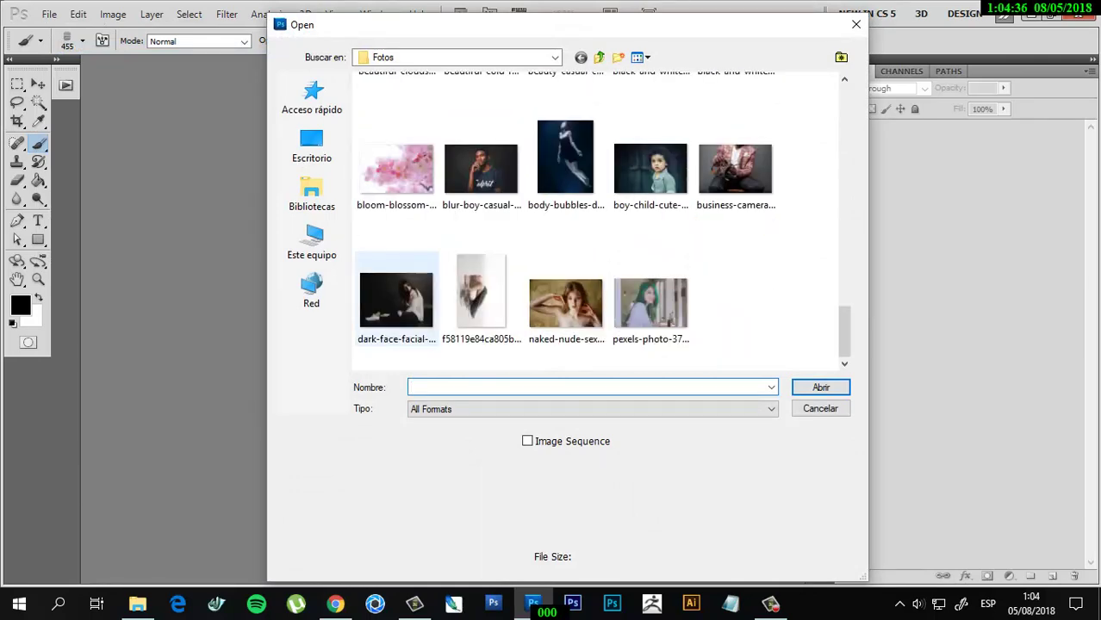
left_click(396, 300)
key("Return")
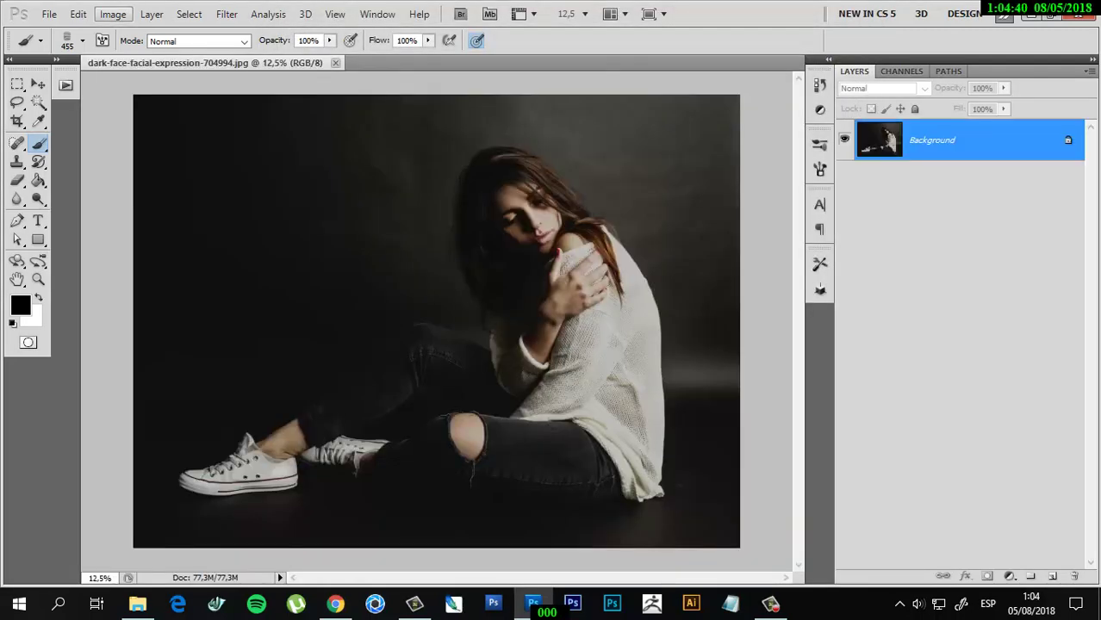
Resize the image to 3000 px wide (3000 × 2242) and show the Actions panel.
left_click(113, 13)
mouse_move(123, 32)
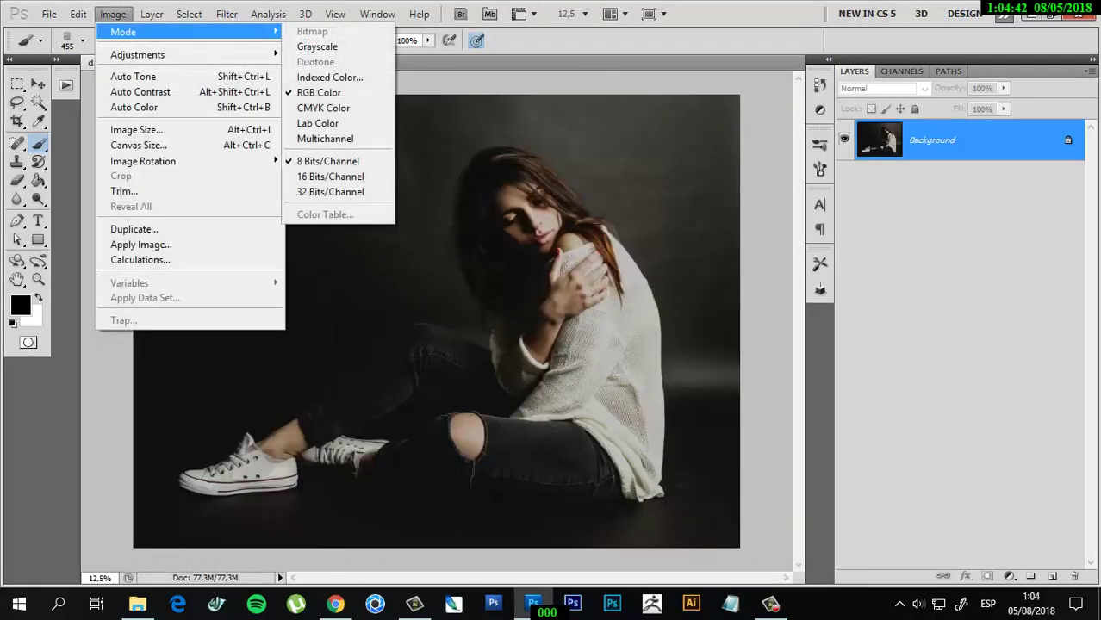
left_click(136, 129)
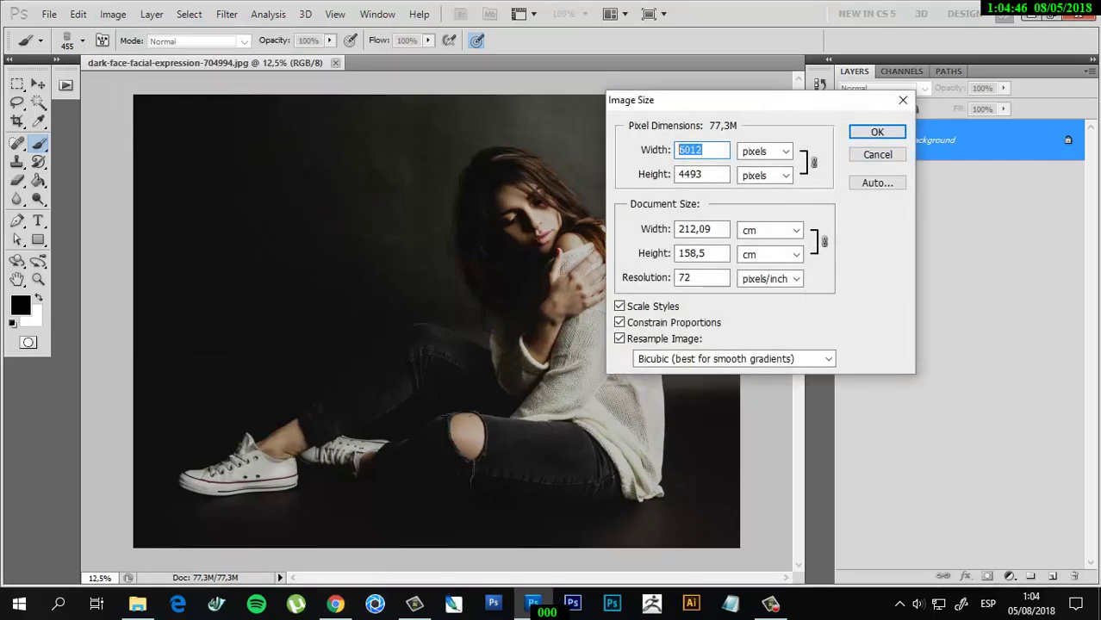
type("3000")
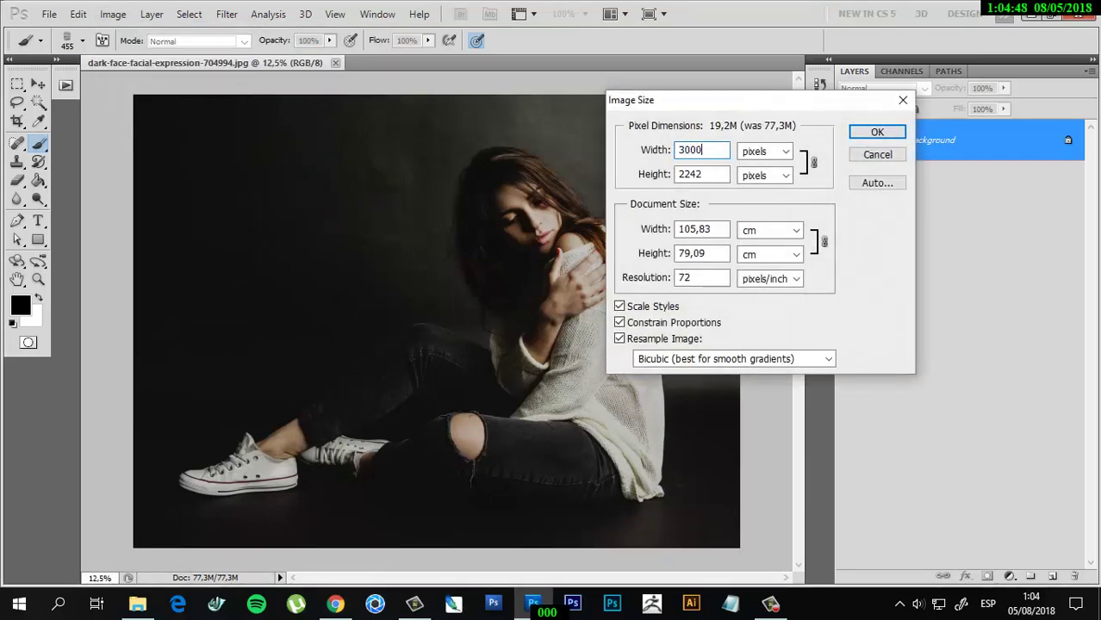
key("Return")
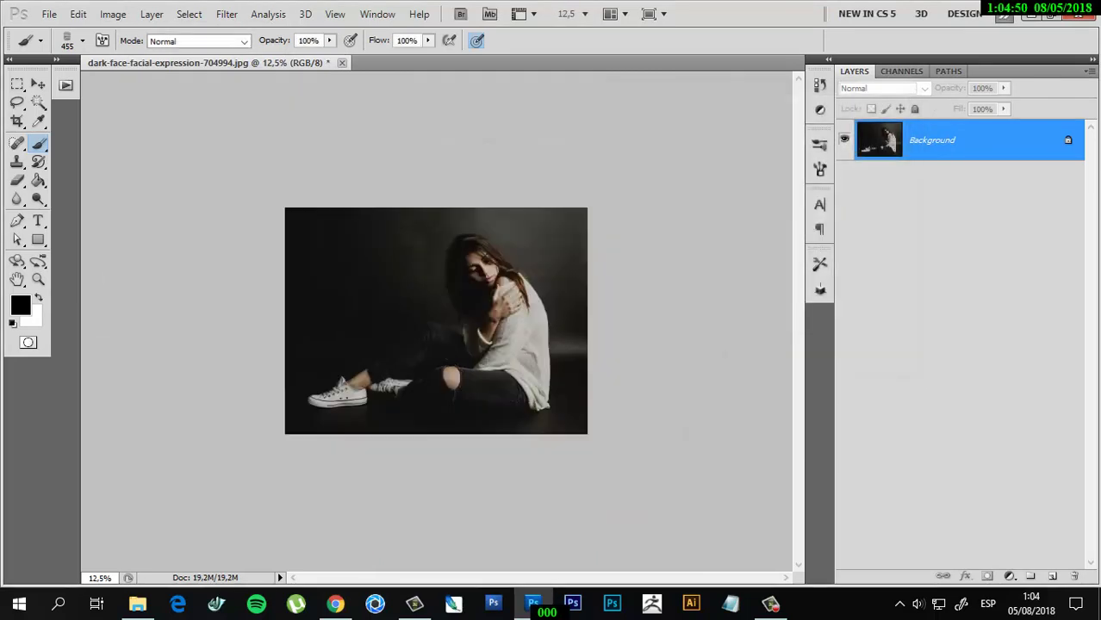
key("ctrl+plus")
key("ctrl+plus")
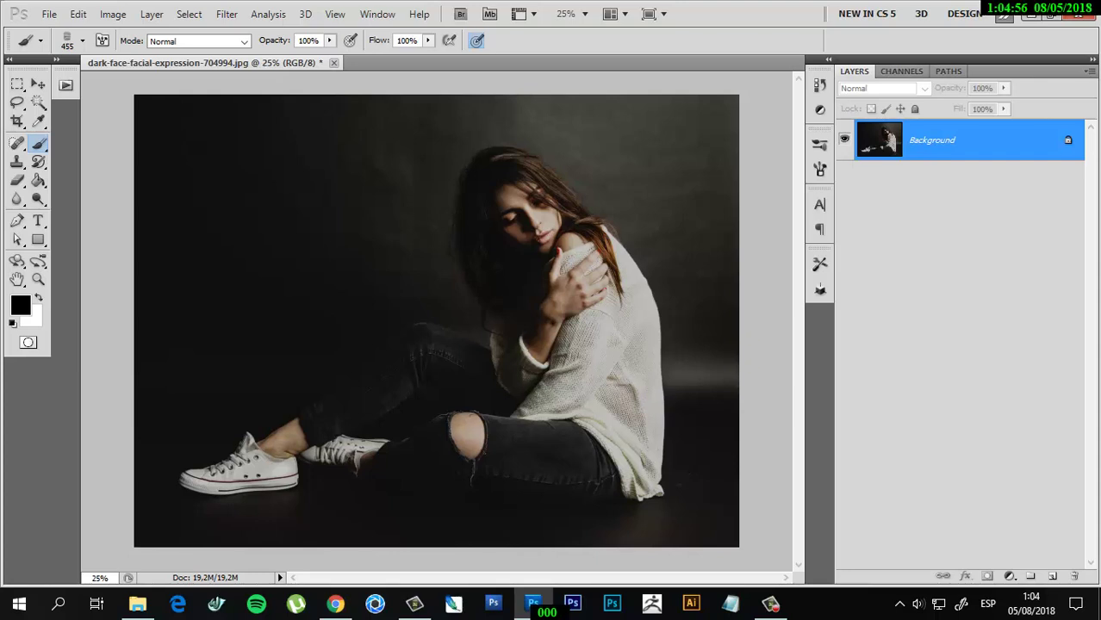
key("alt+F9")
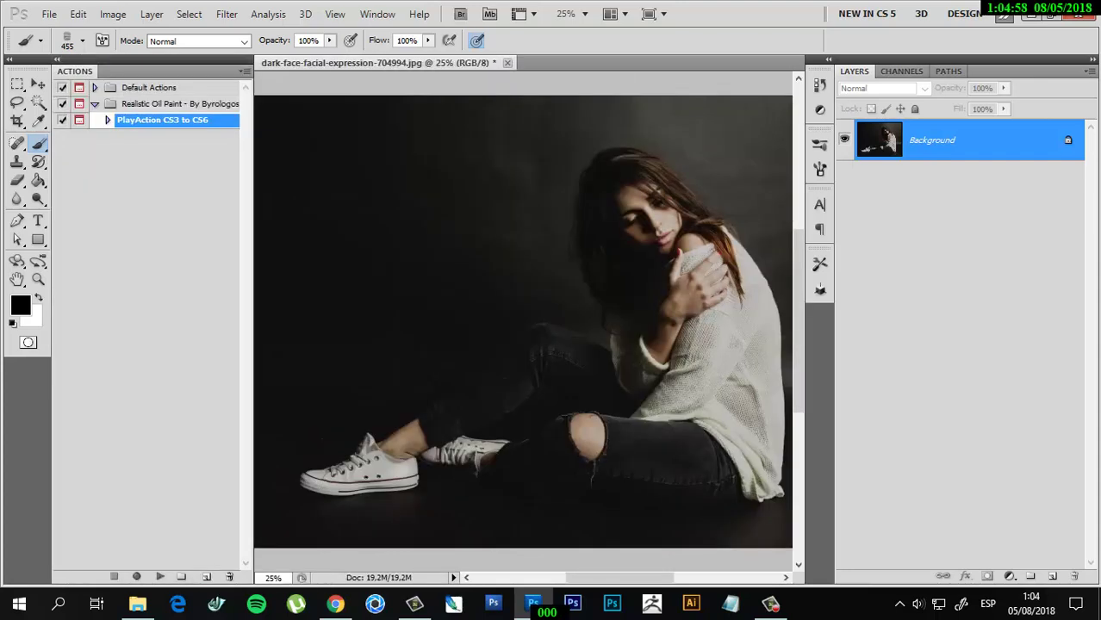
Run the PlayAction CS3 to CS6 action and paint yellow over the woman's arms and legs.
left_click(159, 576)
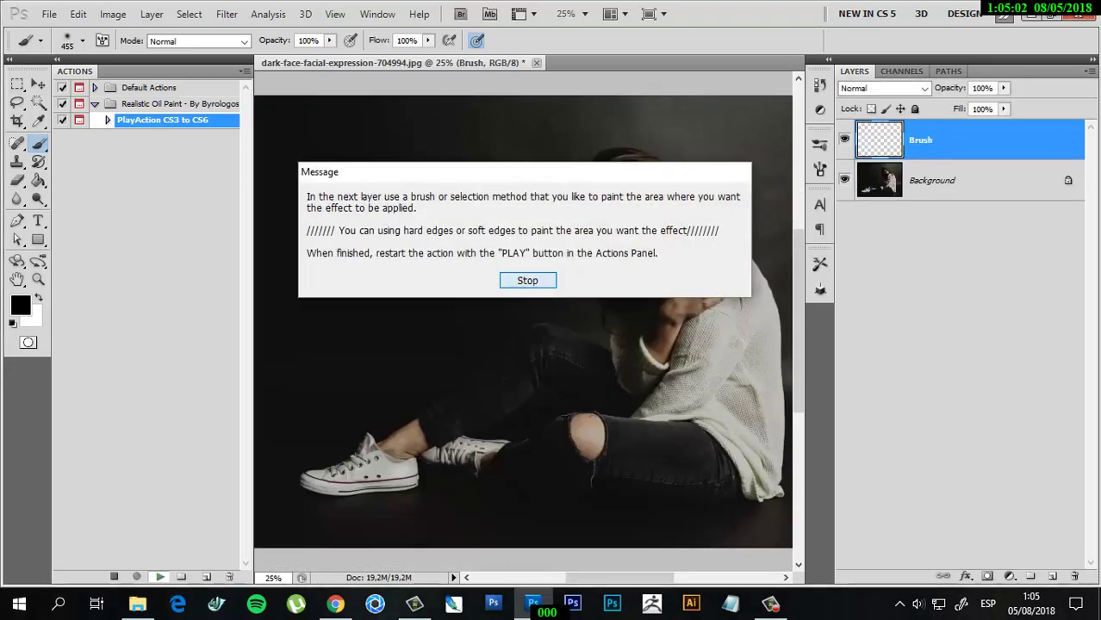
left_click(527, 280)
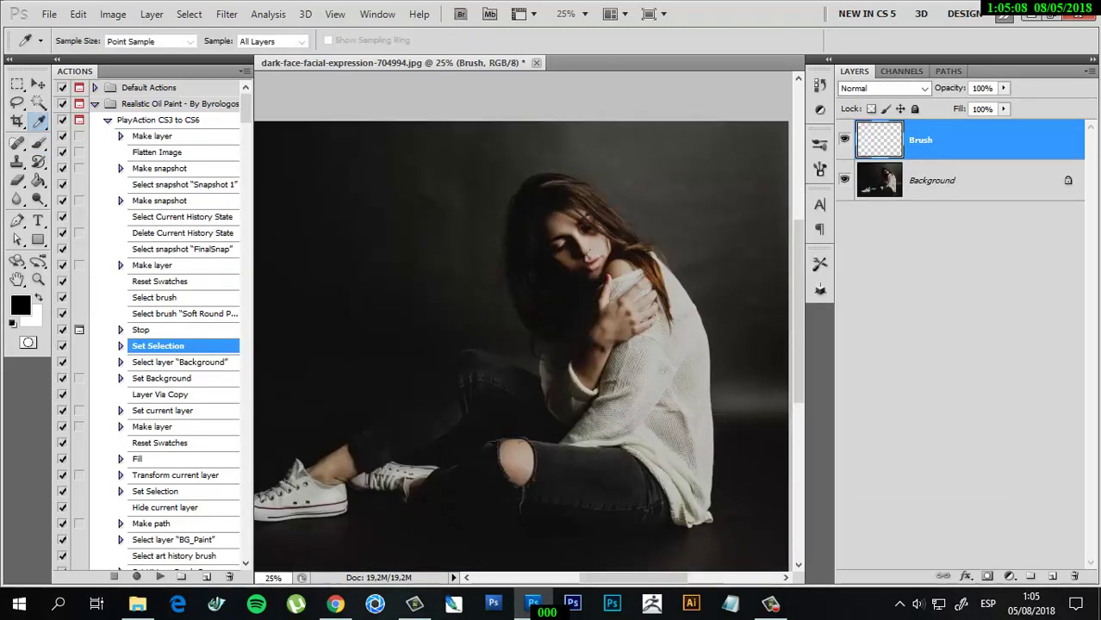
left_click_drag(655, 301, 321, 403)
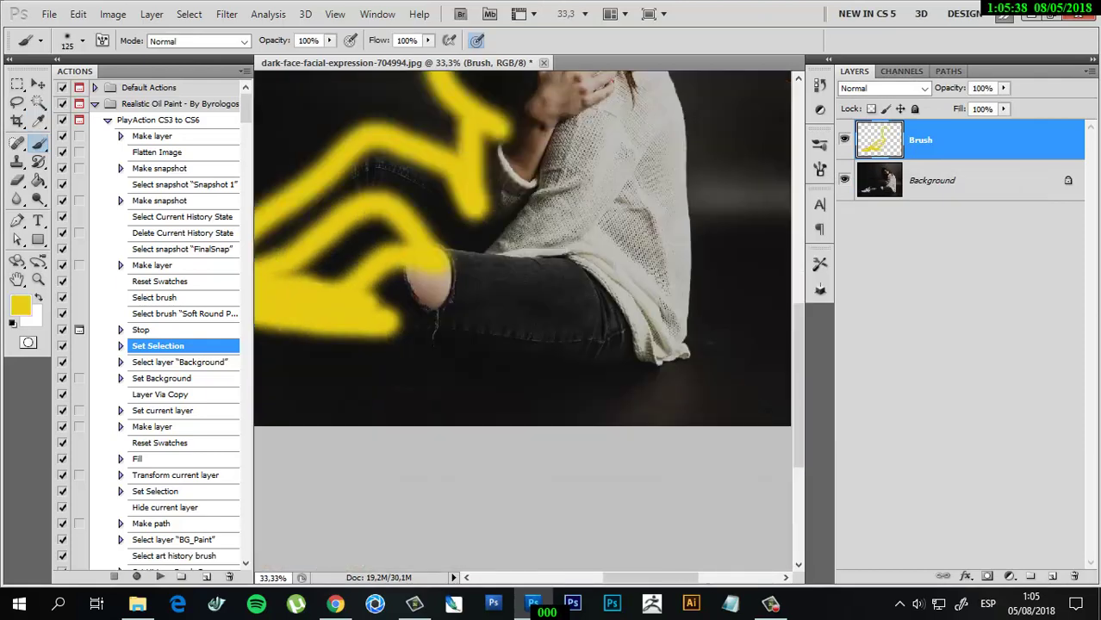
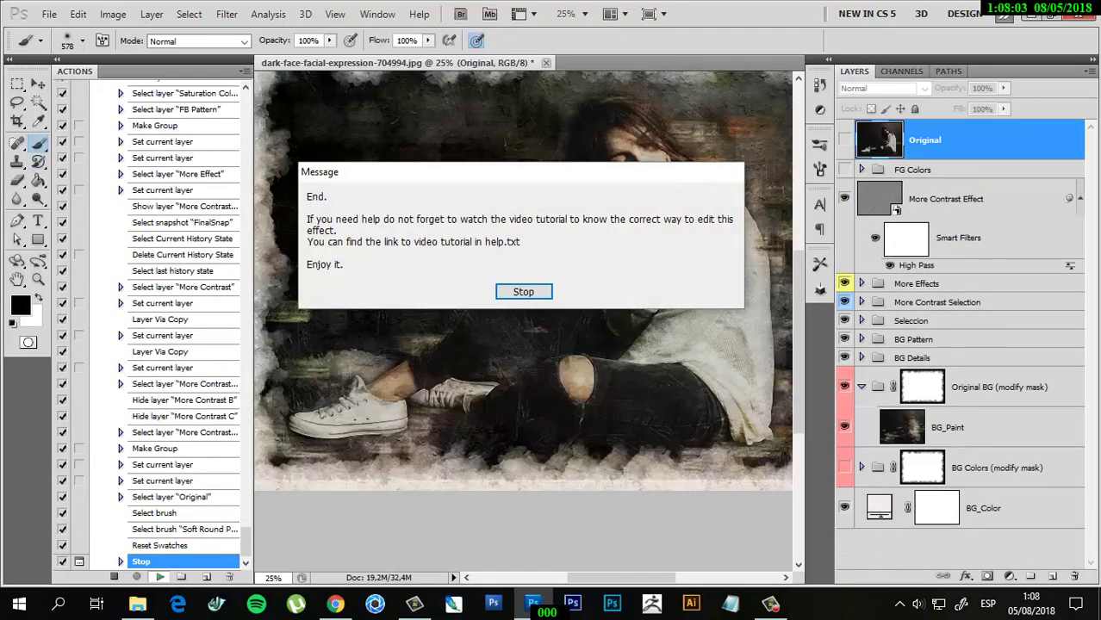
Dismiss the action's End message and collapse the oil paint action set and Actions panel.
key("Return")
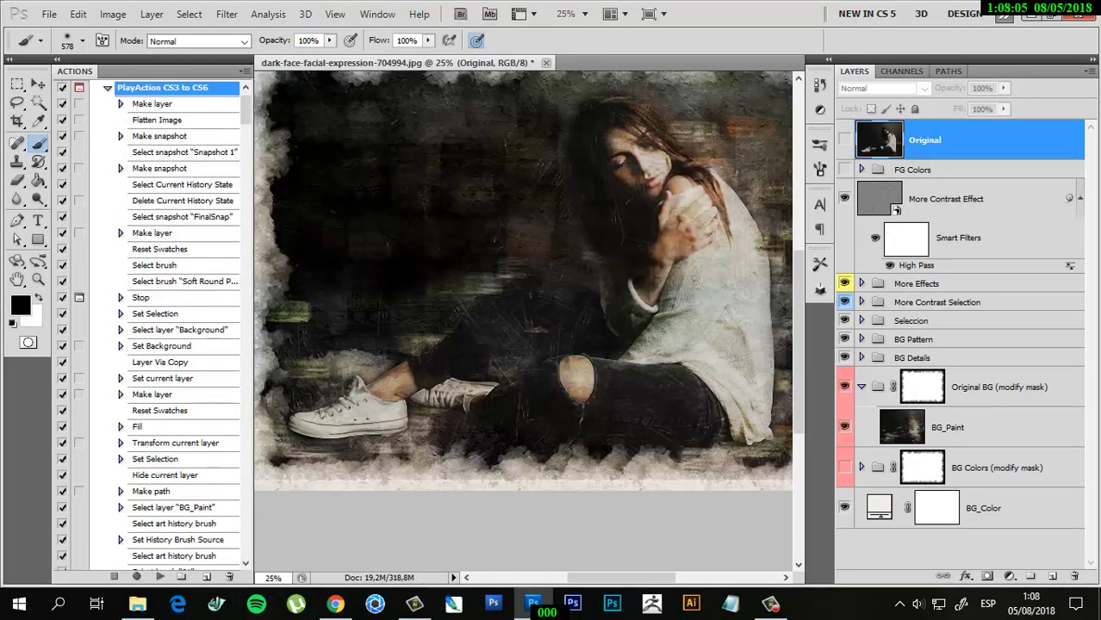
left_click(106, 87)
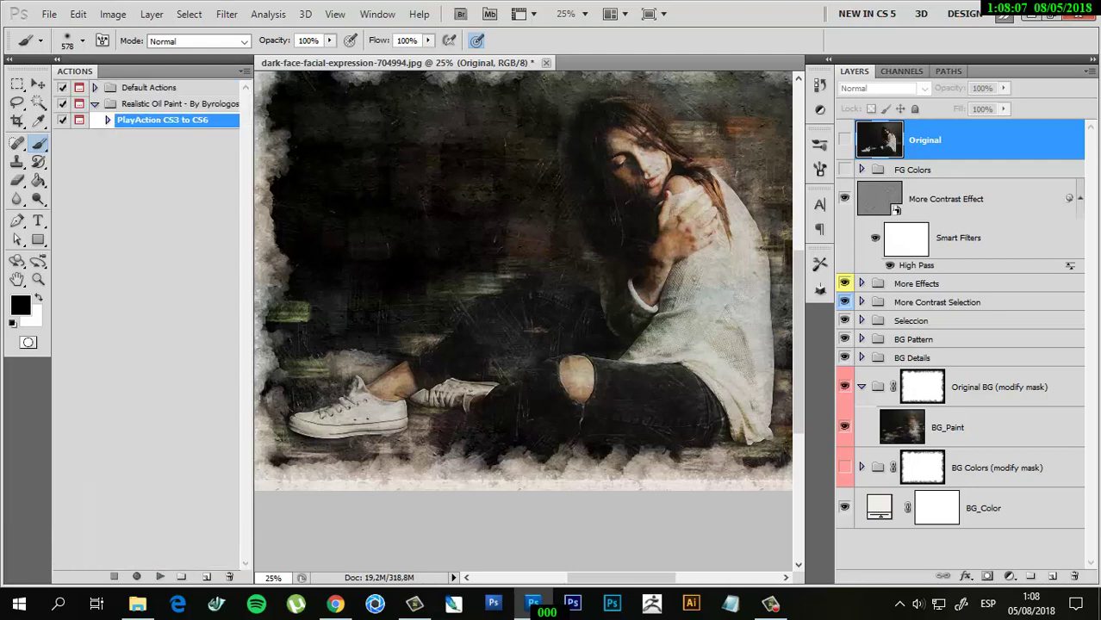
left_click(56, 59)
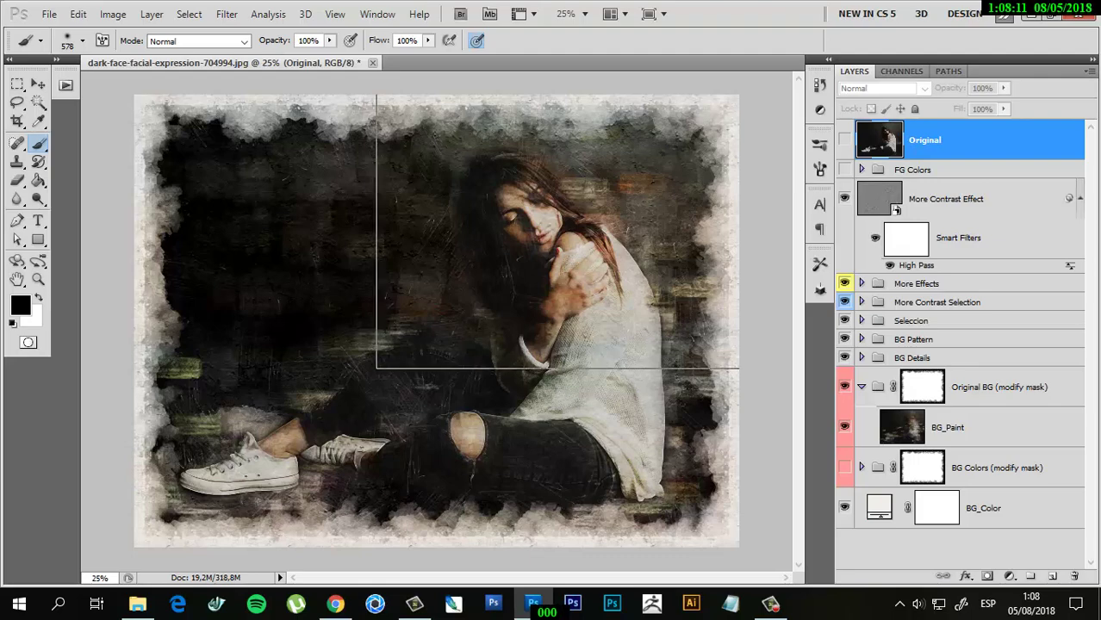
Zoom in and pan around the girl's face to inspect the painted result, then zoom out.
key("ctrl+plus")
scroll(431, 319, "down", 1)
key("ctrl+plus")
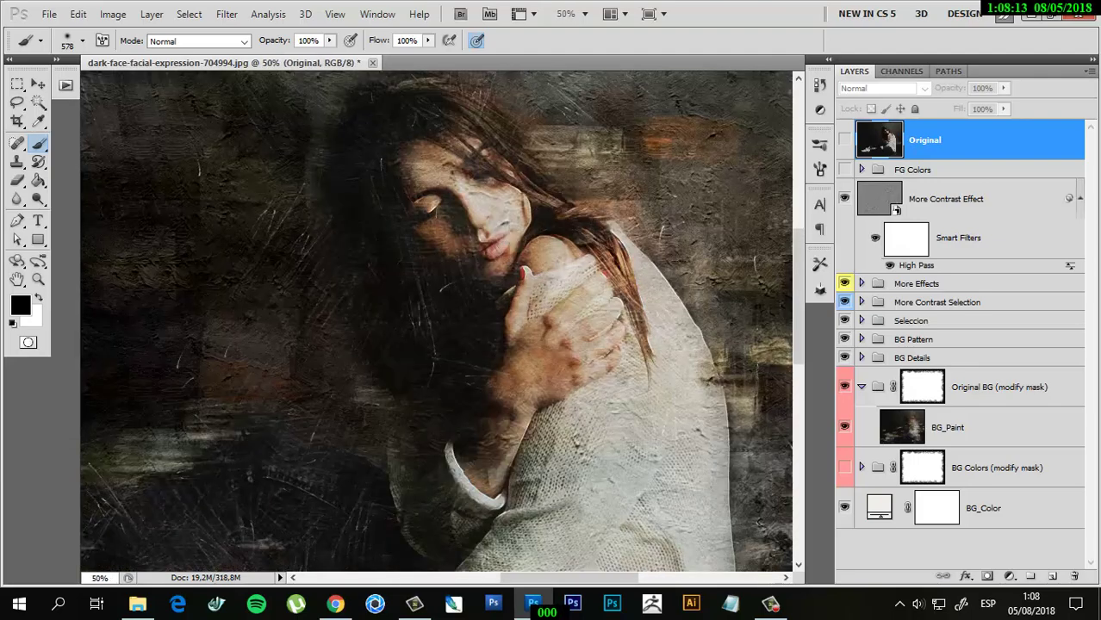
scroll(441, 318, "up", 1)
scroll(441, 318, "up", 2)
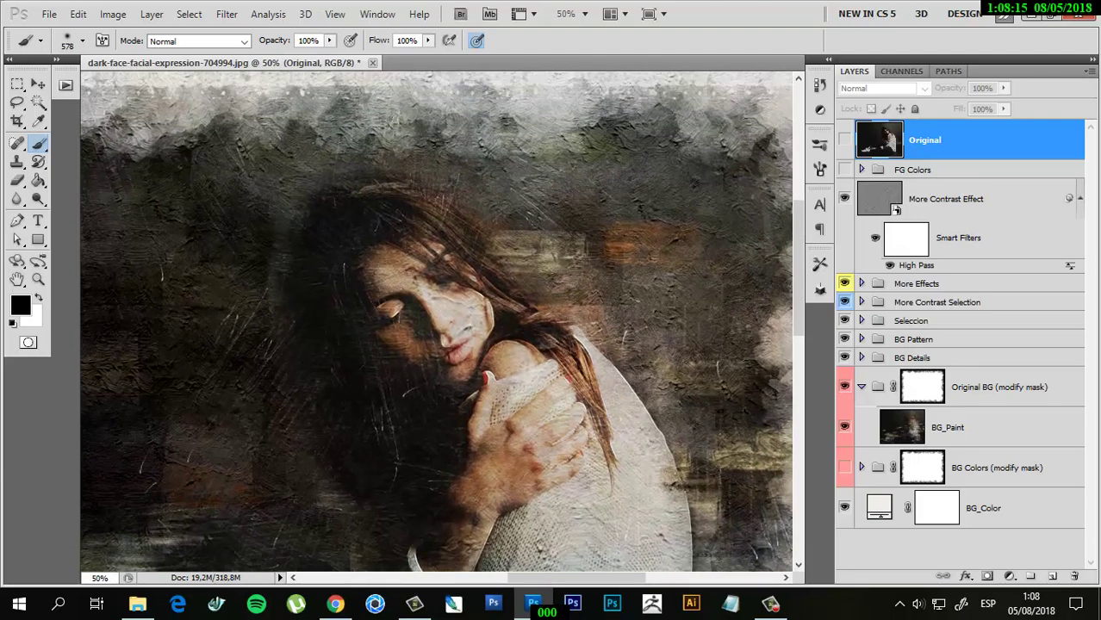
scroll(437, 321, "left", 3)
scroll(437, 321, "left", 2)
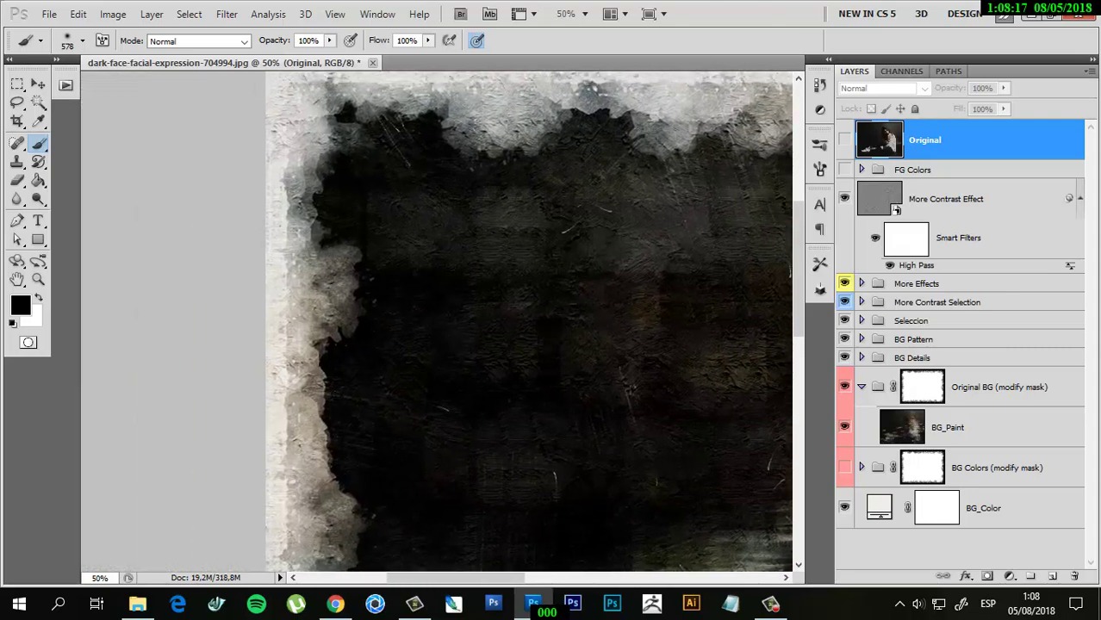
scroll(483, 318, "down", 5)
scroll(482, 319, "right", 2)
scroll(483, 319, "down", 2)
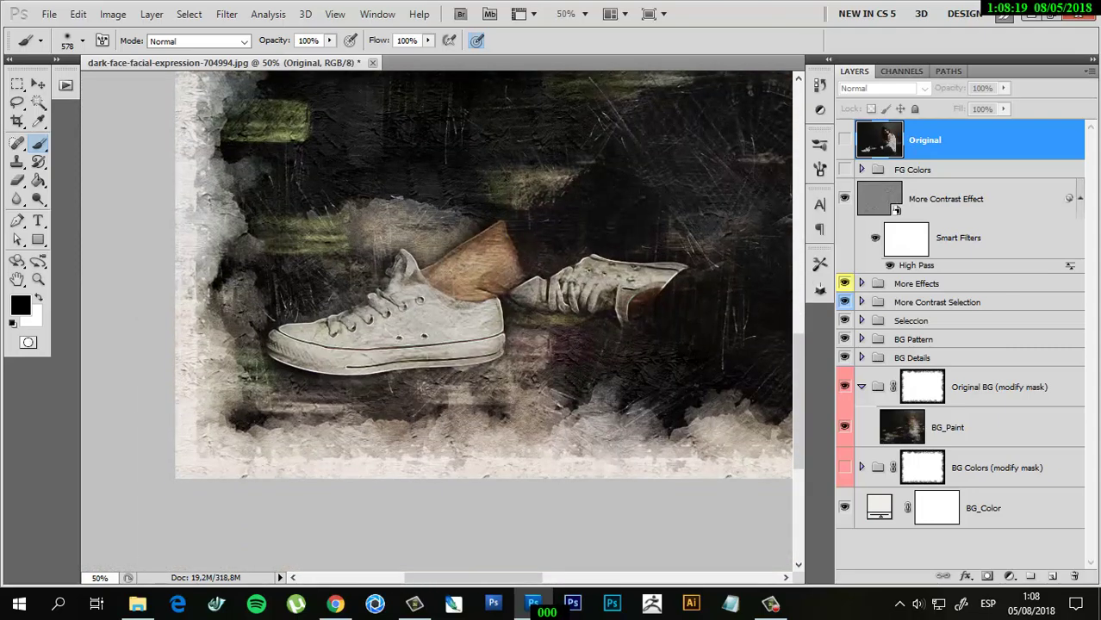
scroll(437, 318, "right", 5)
scroll(437, 318, "right", 1)
scroll(437, 319, "up", 3)
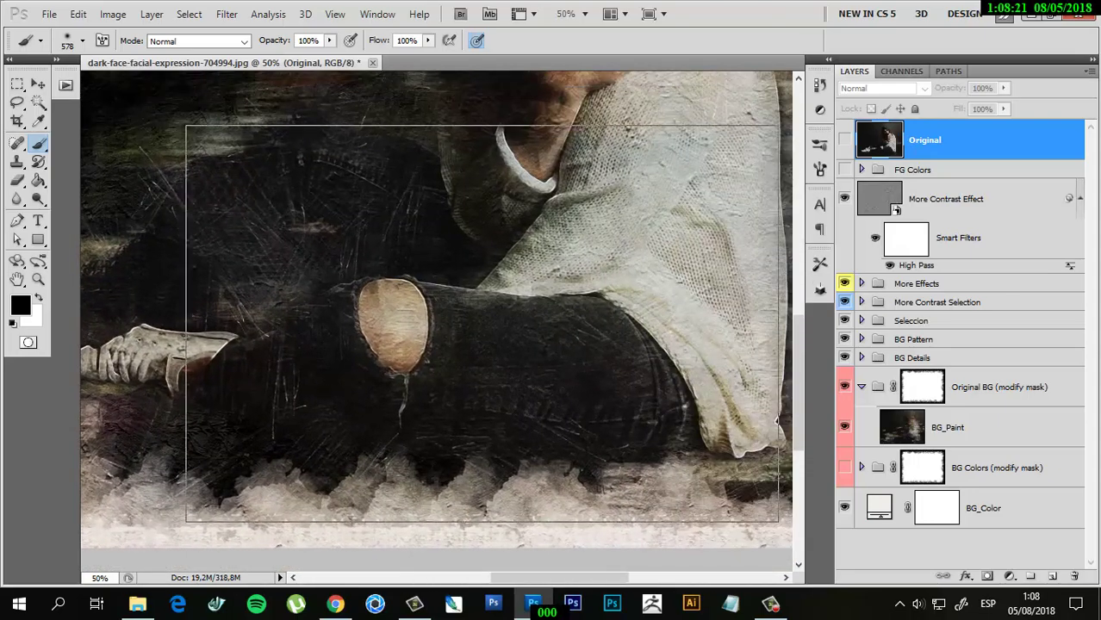
key("ctrl+minus")
key("ctrl+minus")
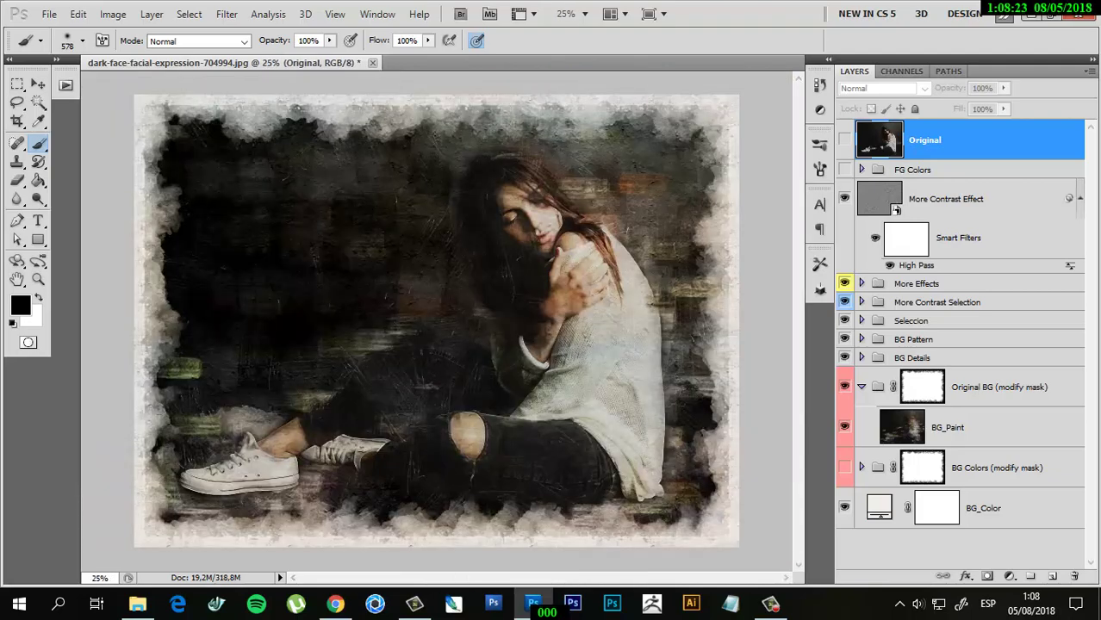
Select the Original BG group and paint its mask to darken the pale top-left and left border.
left_click(861, 387)
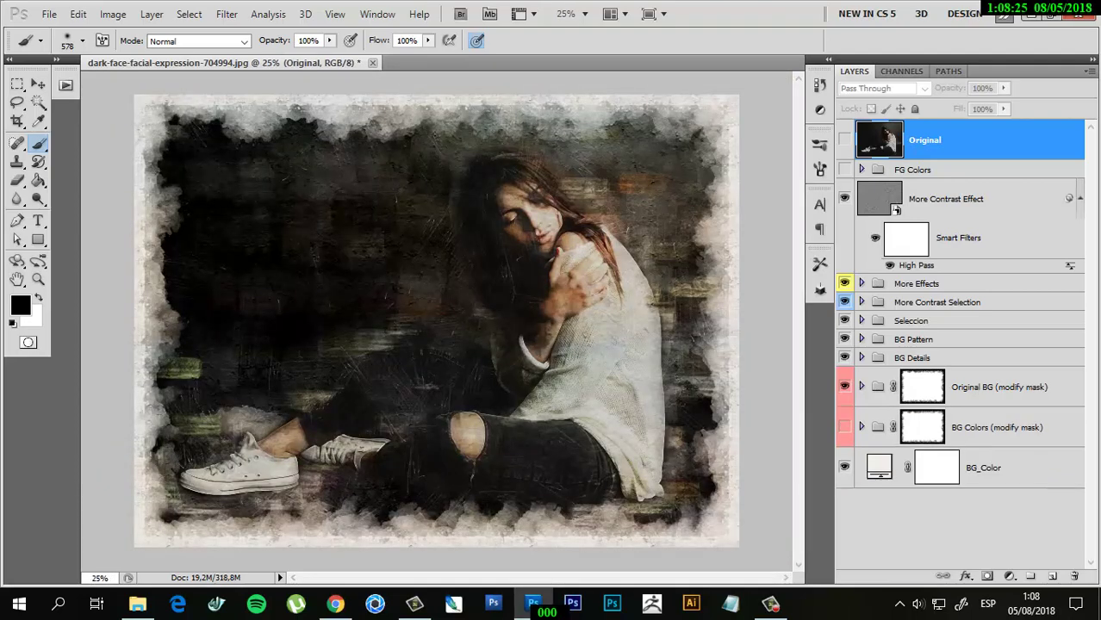
left_click(999, 386)
key("ctrl+minus")
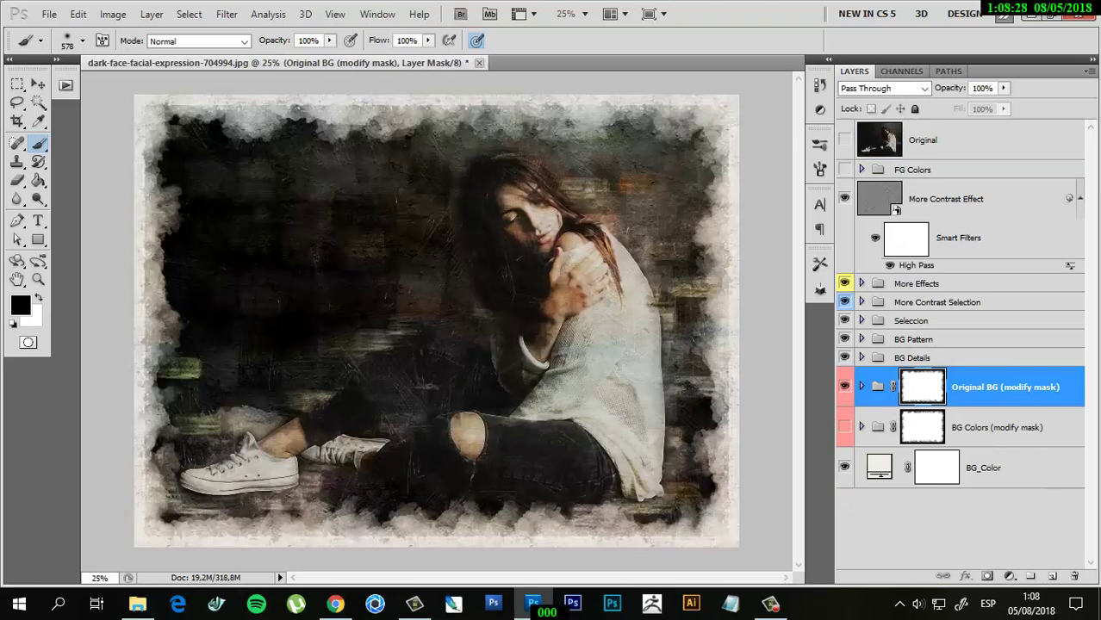
key("ctrl+plus")
right_click(447, 285)
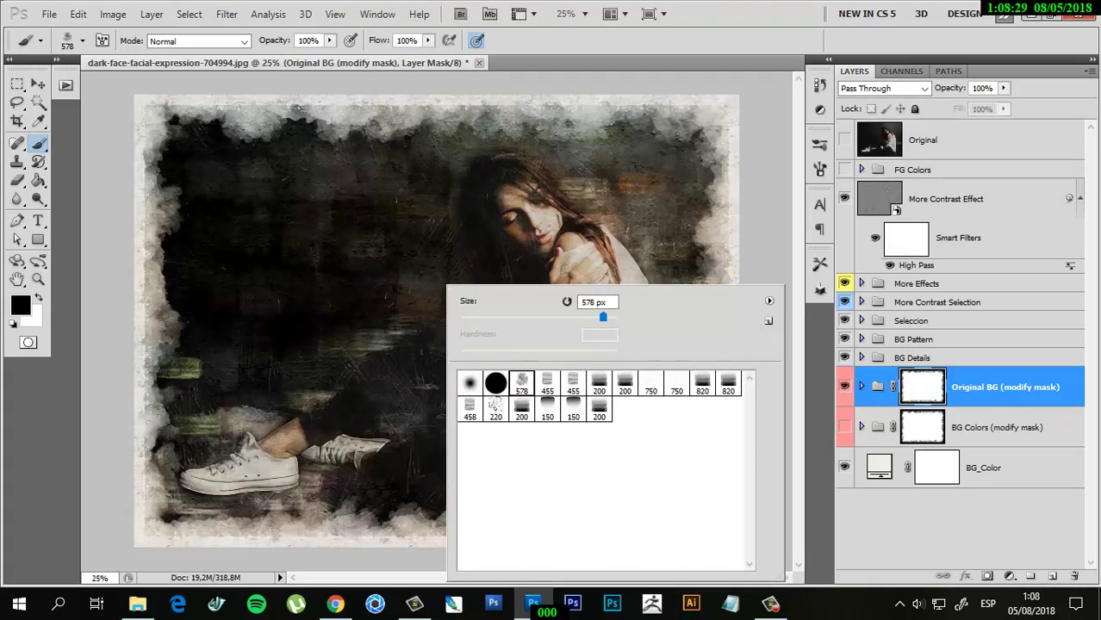
left_click_drag(379, 155, 258, 147)
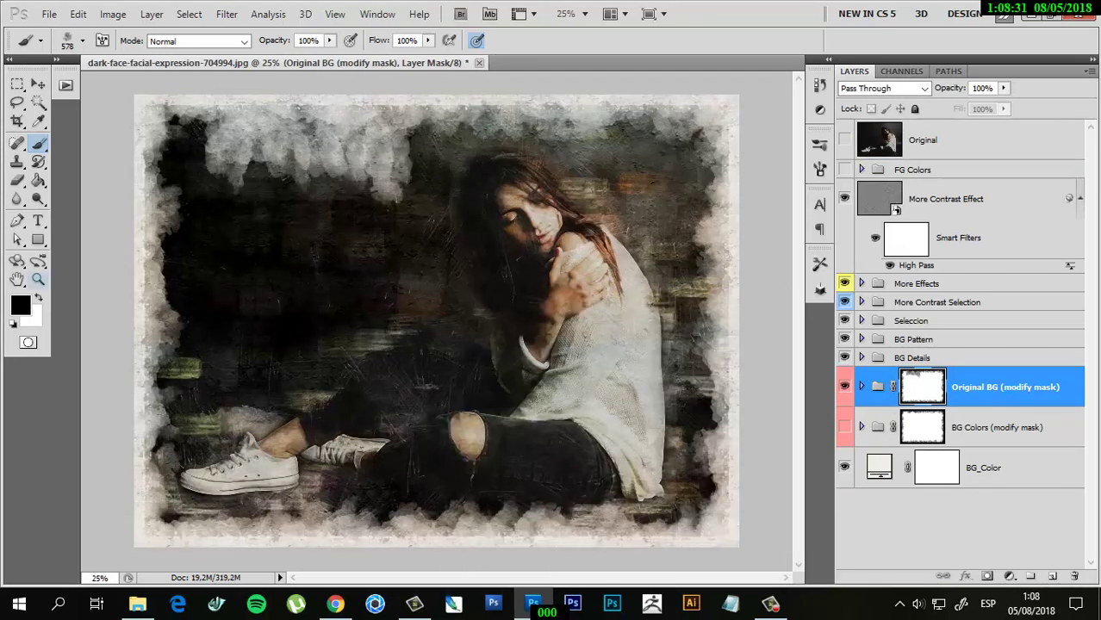
left_click(38, 297)
mouse_move(379, 181)
left_mouse_down()
mouse_move(234, 142)
mouse_move(368, 145)
mouse_move(290, 129)
left_mouse_up()
mouse_move(172, 121)
left_mouse_down()
mouse_move(156, 172)
mouse_move(155, 491)
mouse_move(198, 525)
mouse_move(362, 526)
mouse_move(172, 448)
mouse_move(508, 525)
mouse_move(713, 499)
mouse_move(698, 104)
mouse_move(267, 107)
left_mouse_up()
Alternate black and white on the mask to rework the top, right and bottom edges.
key("x")
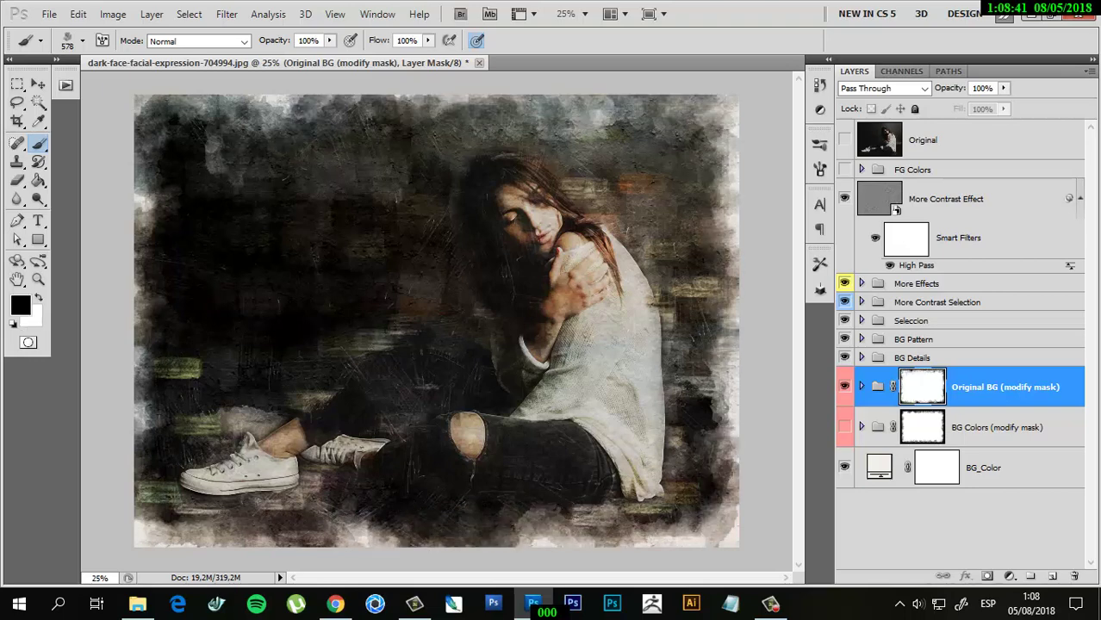
left_click_drag(198, 116, 508, 103)
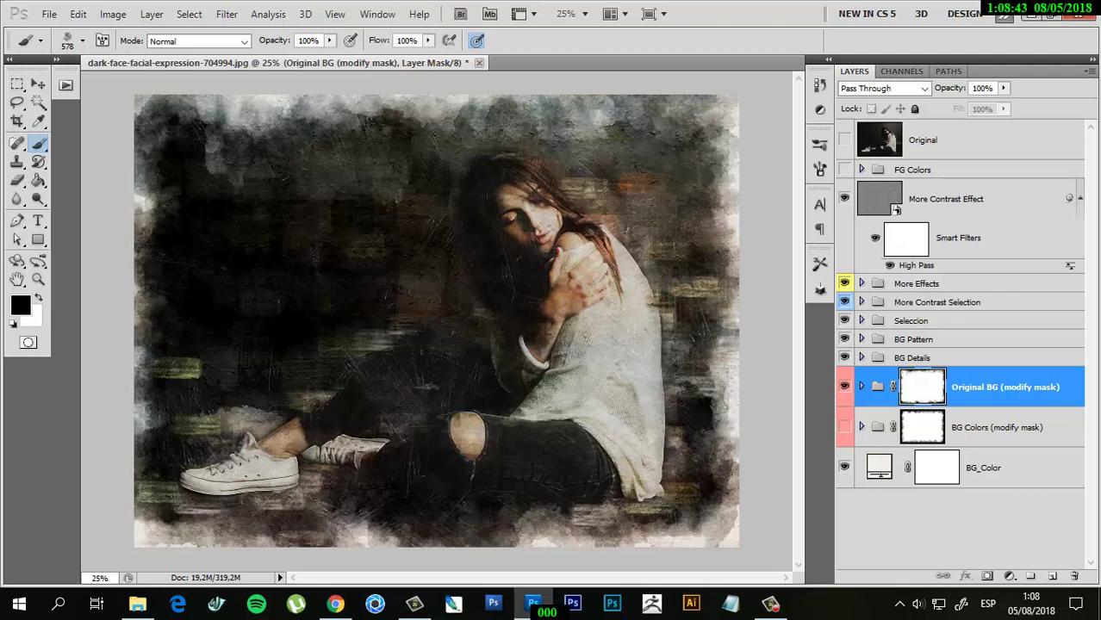
left_click_drag(719, 353, 724, 495)
mouse_move(702, 387)
left_mouse_down()
mouse_move(715, 526)
mouse_move(689, 404)
left_mouse_up()
key("x")
mouse_move(715, 362)
left_mouse_down()
mouse_move(698, 491)
mouse_move(603, 521)
mouse_move(516, 521)
left_mouse_up()
key("x")
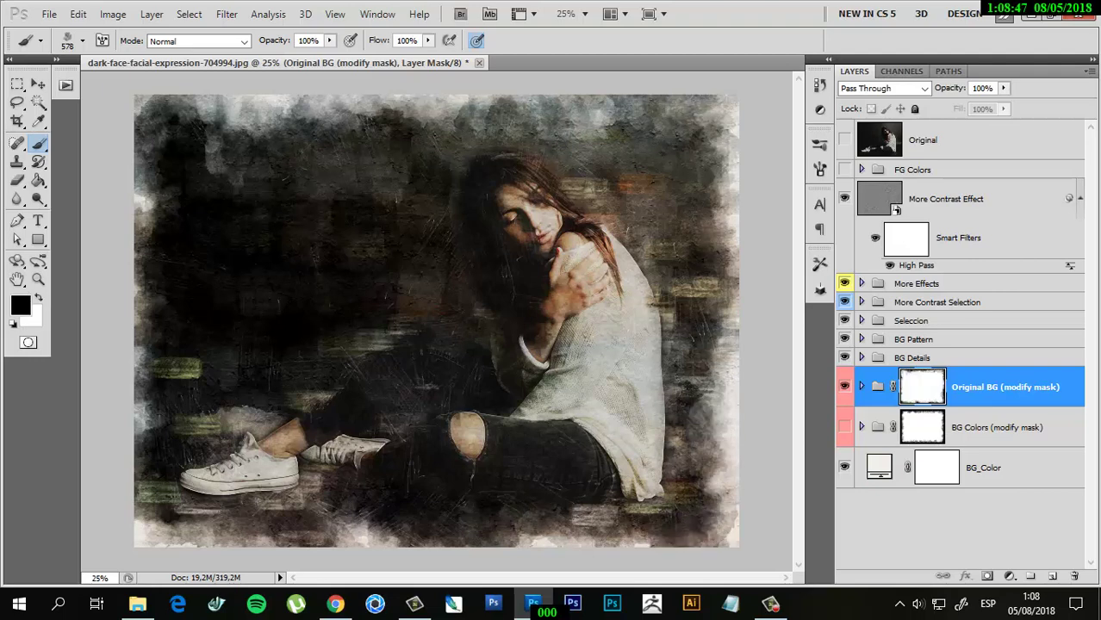
mouse_move(612, 521)
left_mouse_down()
mouse_move(293, 529)
mouse_move(612, 517)
mouse_move(487, 525)
left_mouse_up()
key("x")
Darken the mask along the top and left edges, undoing a trial top-left brightening.
key("ctrl+minus")
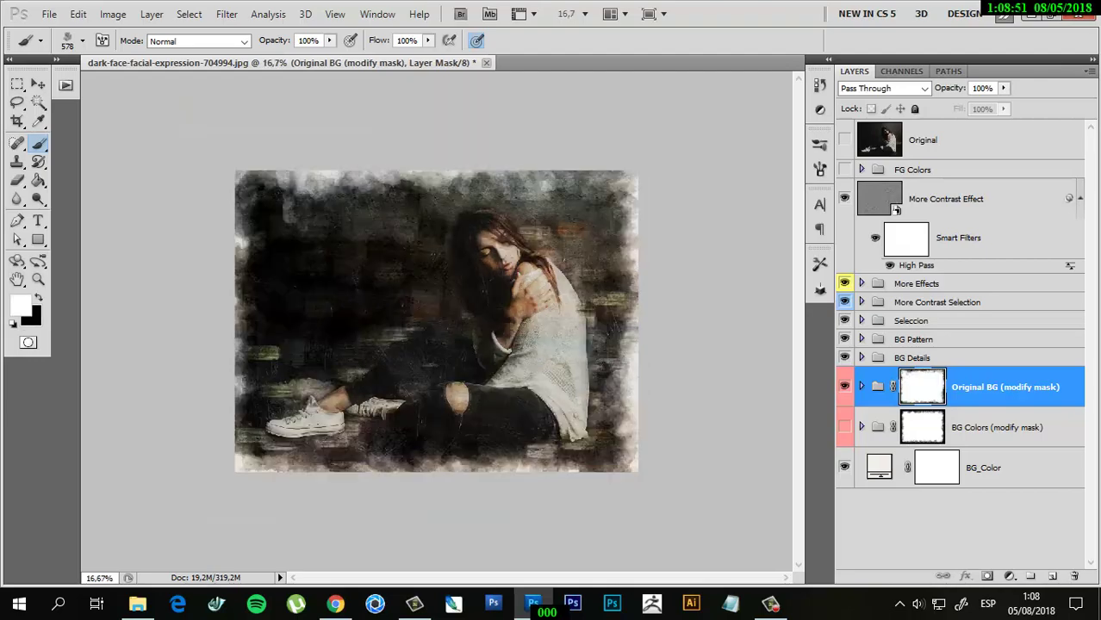
key("ctrl+plus")
key("x")
left_click_drag(155, 129, 293, 121)
key("ctrl+z")
key("x")
mouse_move(216, 147)
left_mouse_down()
mouse_move(284, 121)
mouse_move(466, 125)
left_mouse_up()
mouse_move(224, 112)
left_mouse_down()
mouse_move(155, 138)
mouse_move(146, 392)
left_mouse_up()
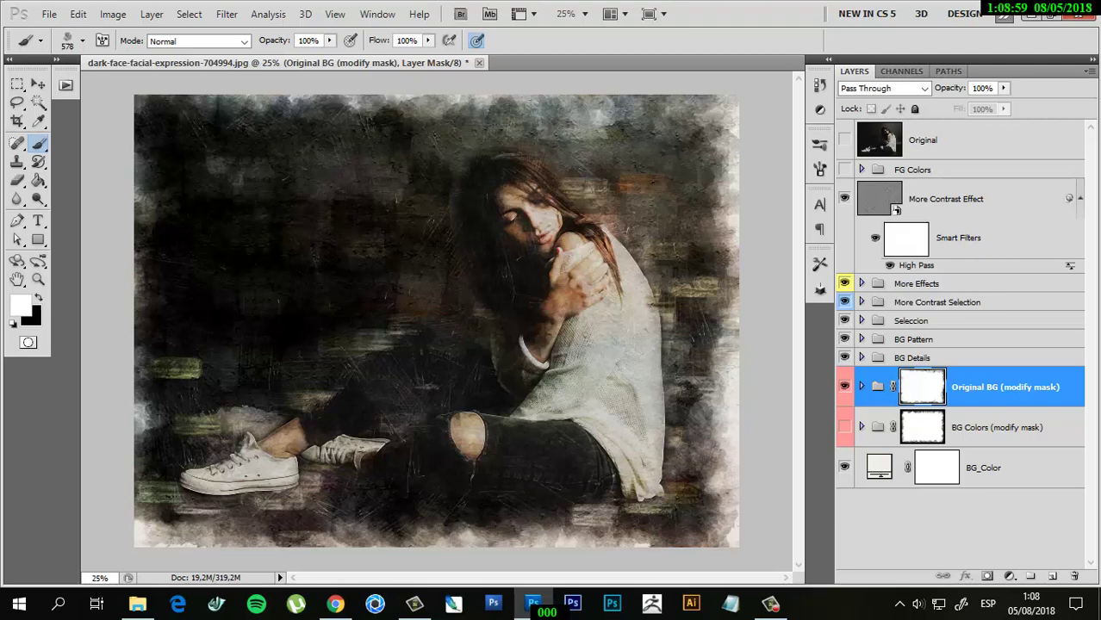
Brighten the bottom-right edge and sneaker area, then darken the lower background beside the jeans.
key("ctrl+minus")
key("x")
mouse_move(619, 354)
left_mouse_down()
mouse_move(621, 379)
mouse_move(542, 444)
mouse_move(603, 461)
mouse_move(620, 379)
left_mouse_up()
left_click_drag(444, 465, 498, 438)
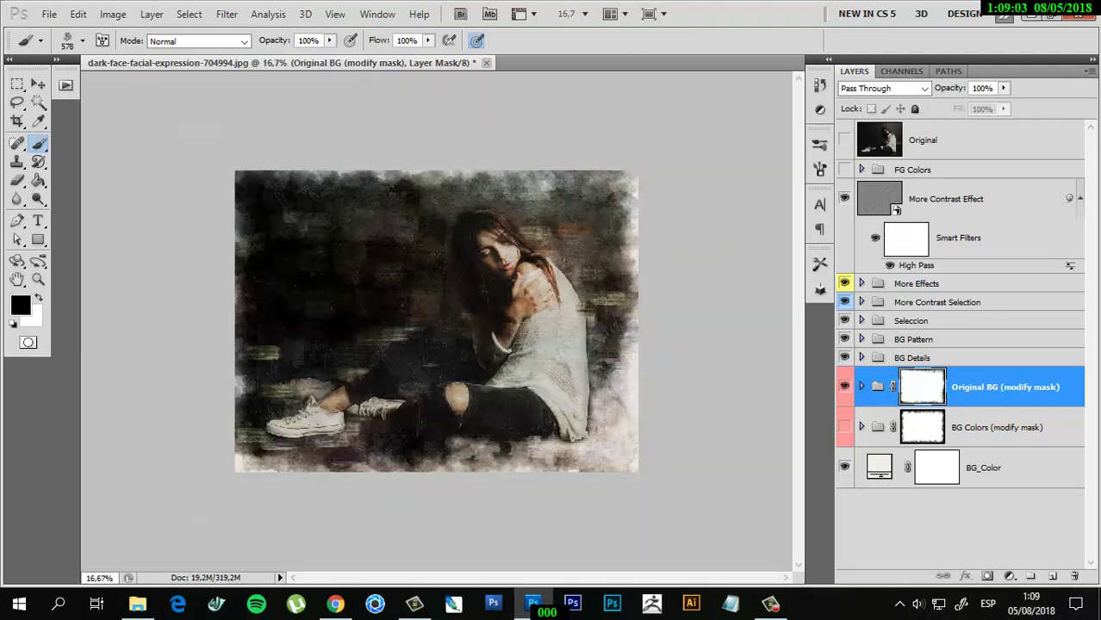
key("ctrl+plus")
key("x")
mouse_move(717, 371)
left_mouse_down()
mouse_move(689, 422)
mouse_move(595, 509)
mouse_move(698, 431)
mouse_move(517, 525)
mouse_move(456, 527)
left_mouse_up()
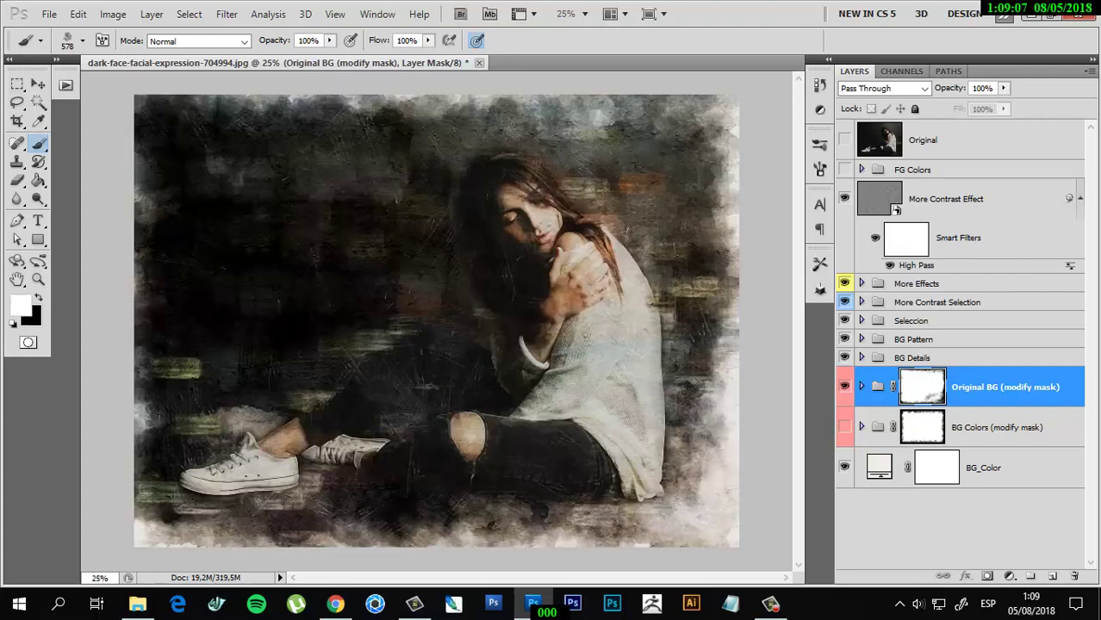
left_click_drag(733, 417, 664, 515)
key("ctrl+minus")
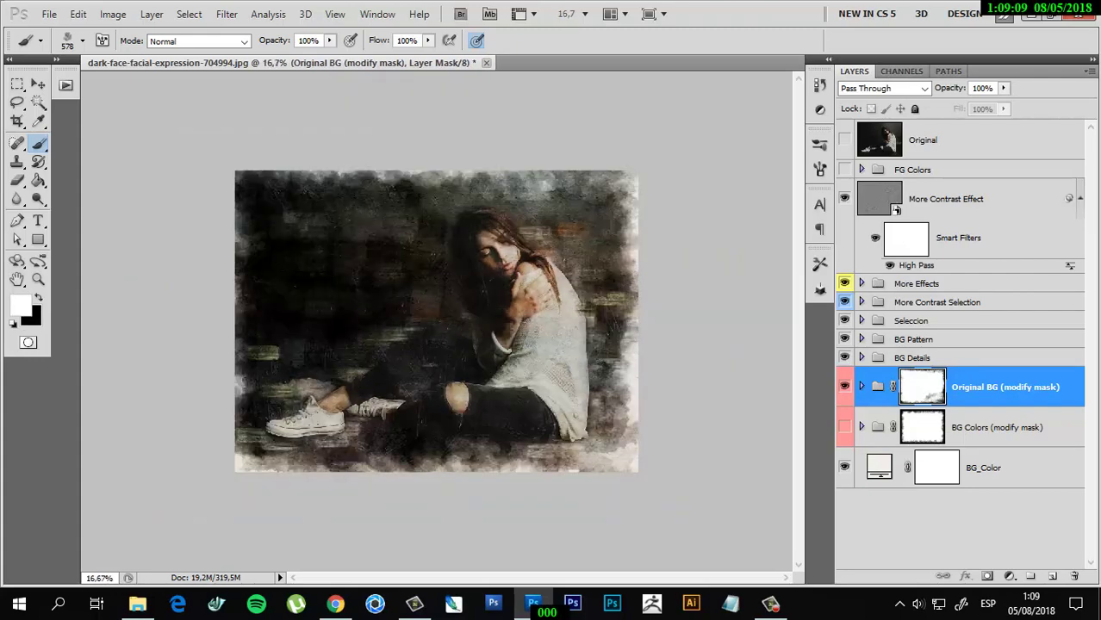
key("ctrl+plus")
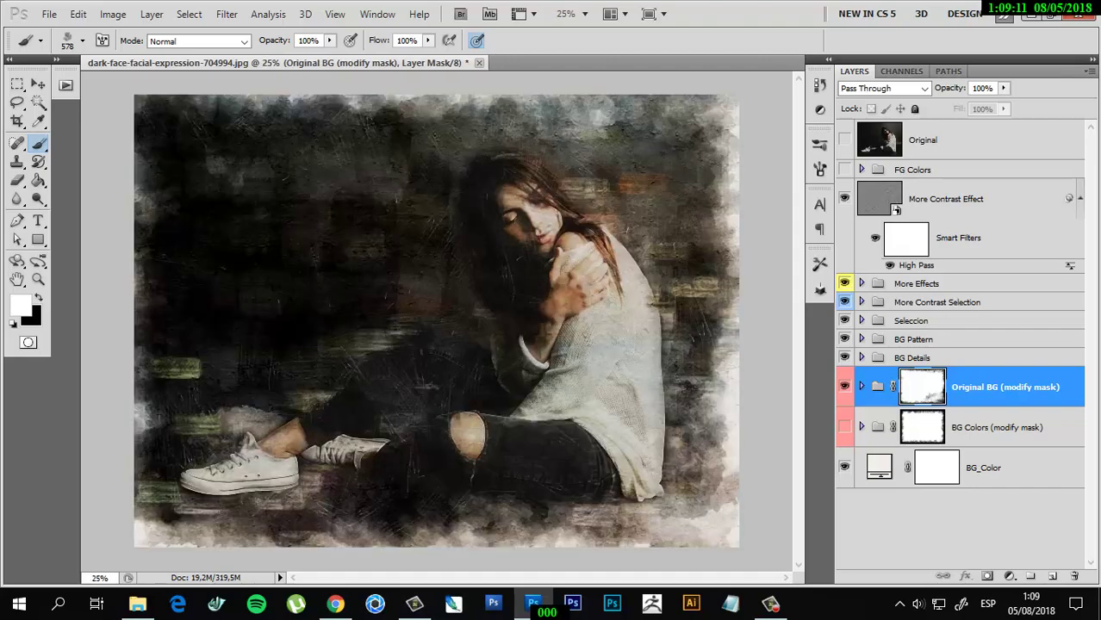
key("ctrl+plus")
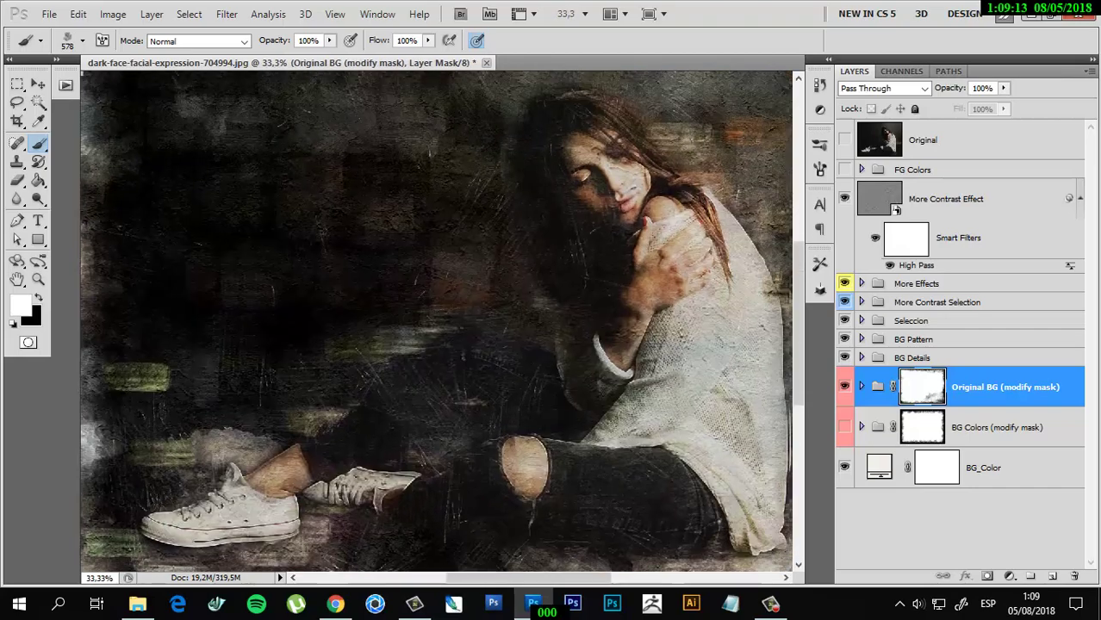
left_click_drag(349, 282, 289, 355)
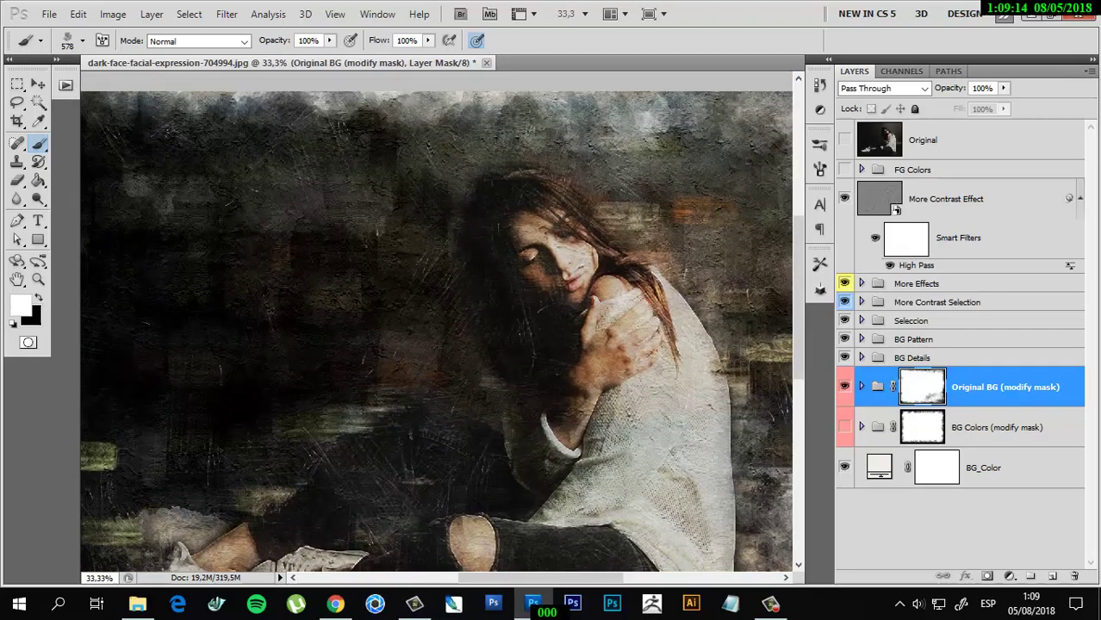
Show the More Contrast Effect layer and expand the More Contrast Selection group.
left_click(844, 198)
left_click(1079, 198)
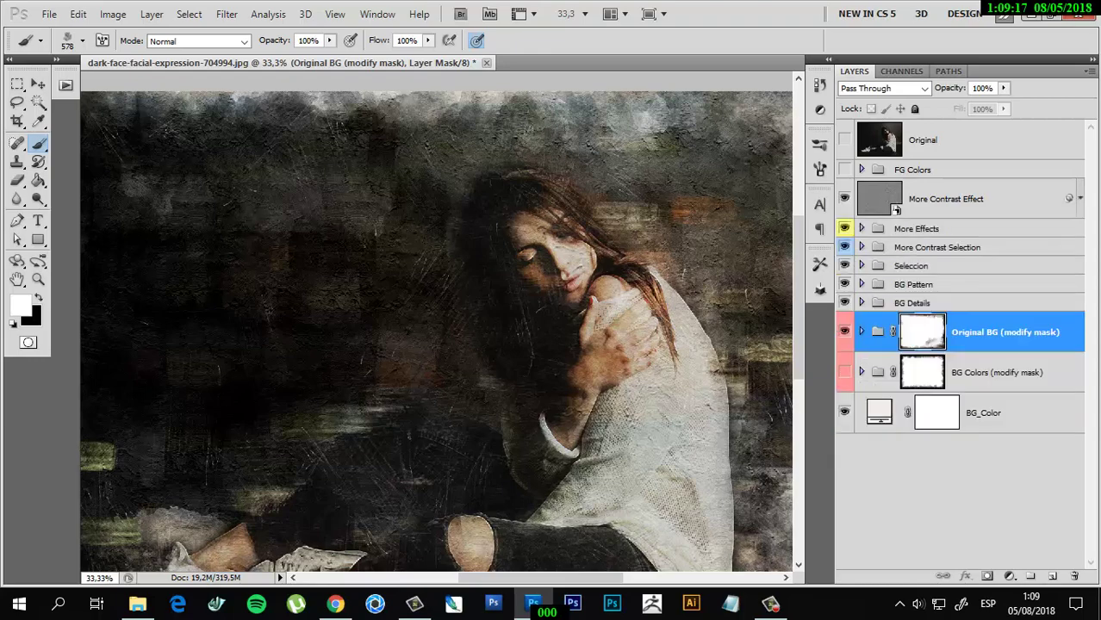
key("ctrl+minus")
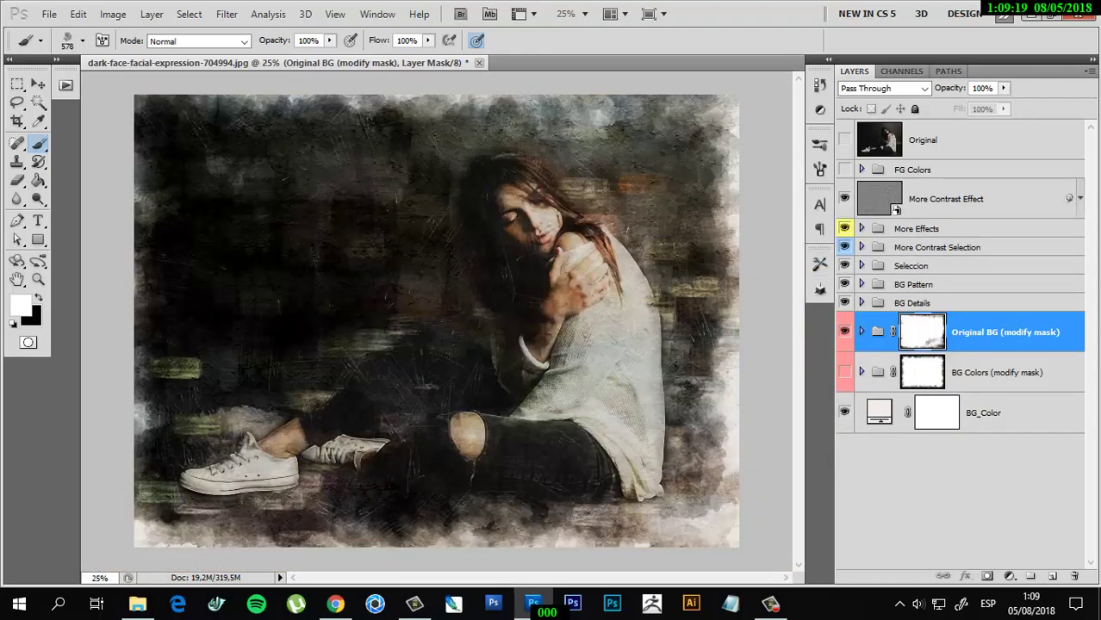
left_click(860, 247)
Turn on More Contrast B and set its opacity to 30%.
left_click(844, 316)
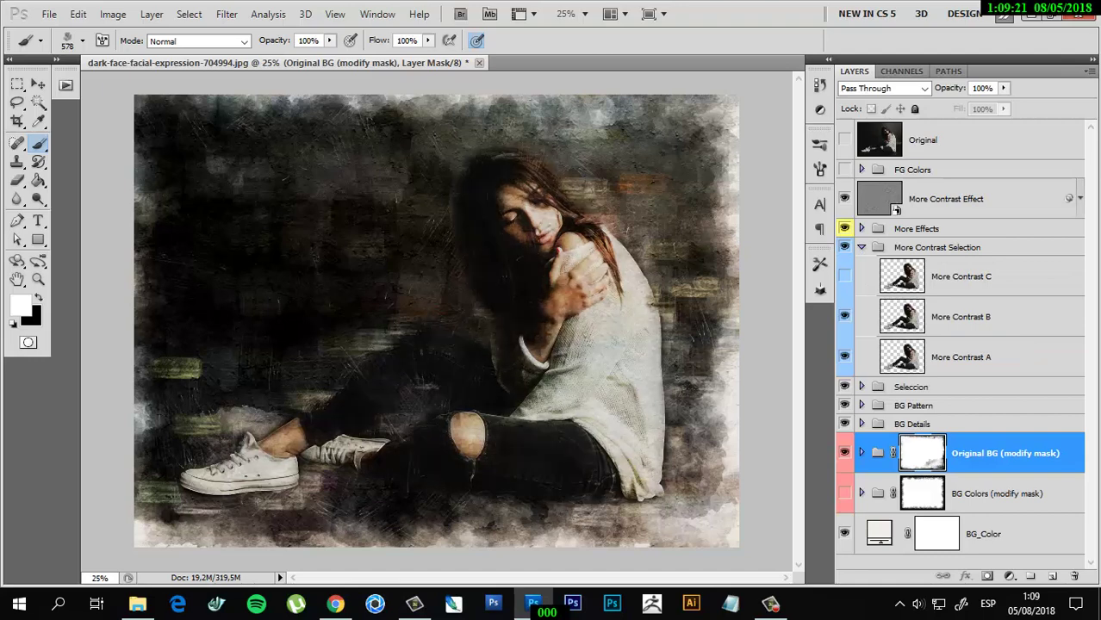
left_click(960, 316)
left_click(979, 87)
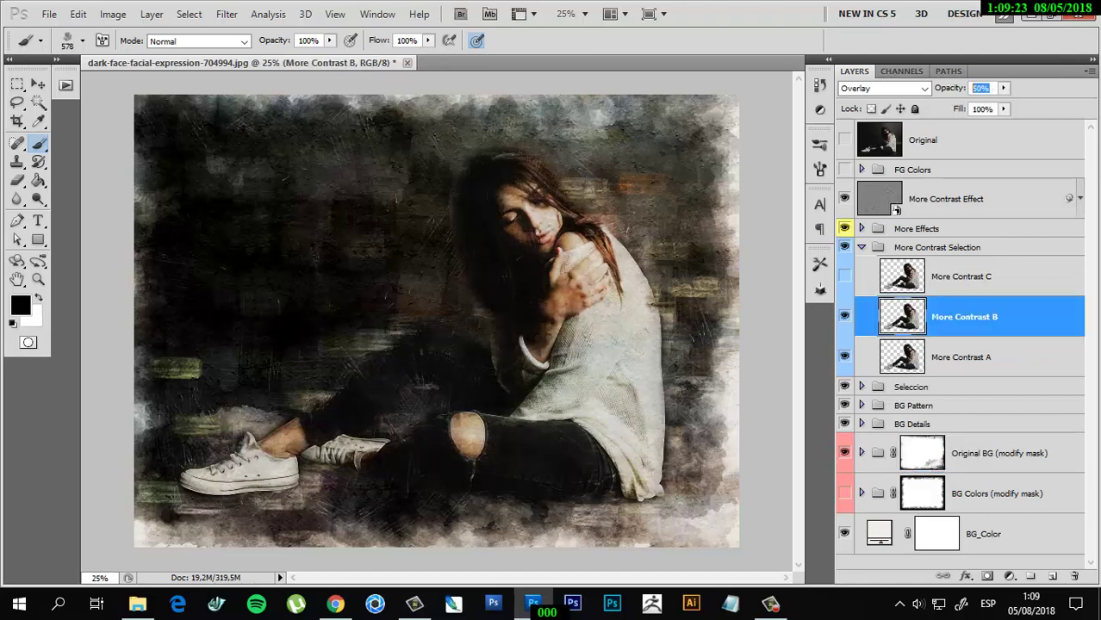
type("30")
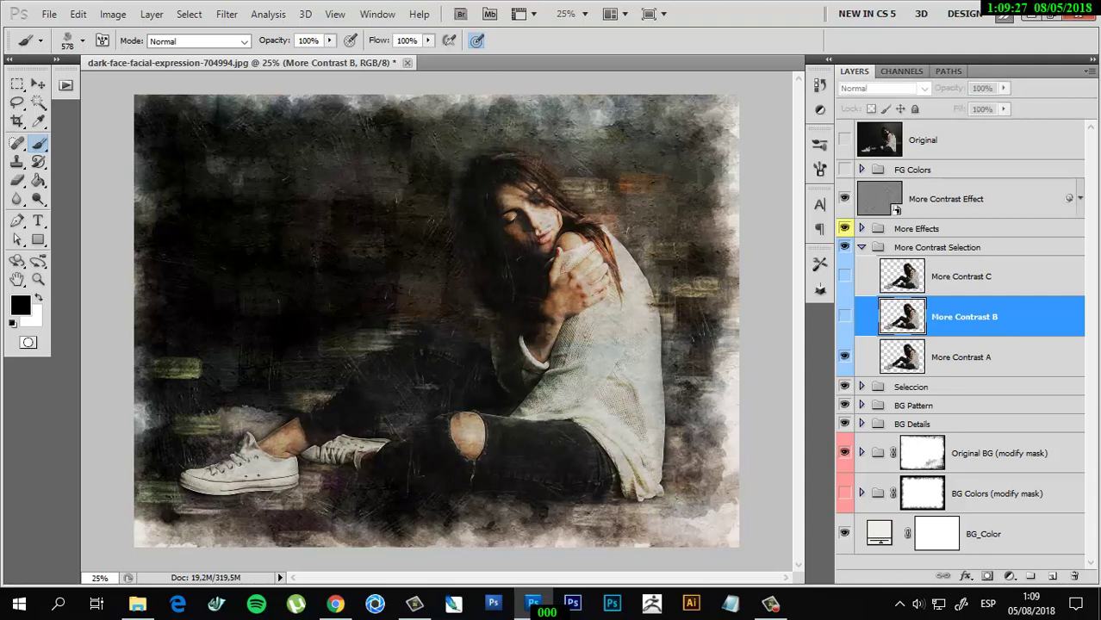
Briefly show More Contrast C for comparison, then hide it again.
left_click(844, 275)
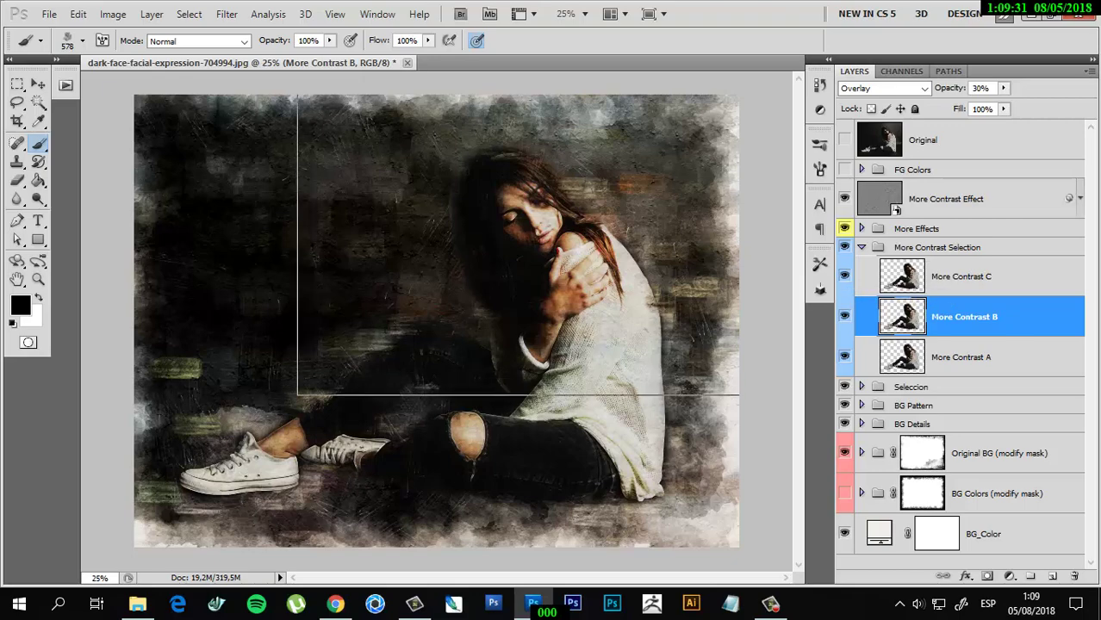
scroll(551, 188, "up", 2)
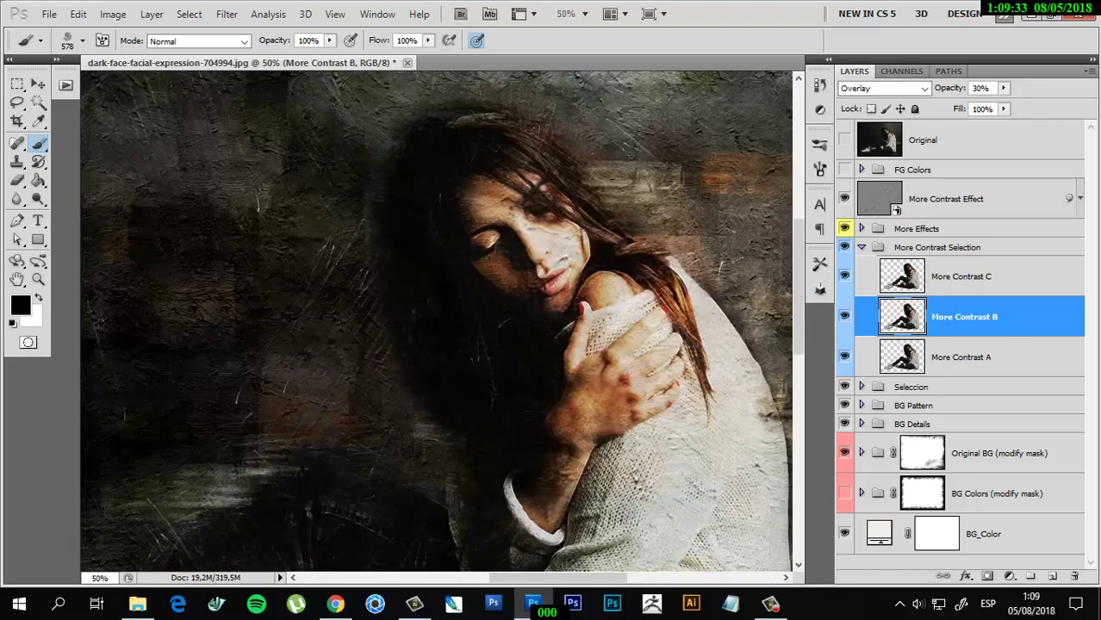
left_click(844, 275)
Collapse More Contrast Selection and expand the More Effects group.
left_click(860, 247)
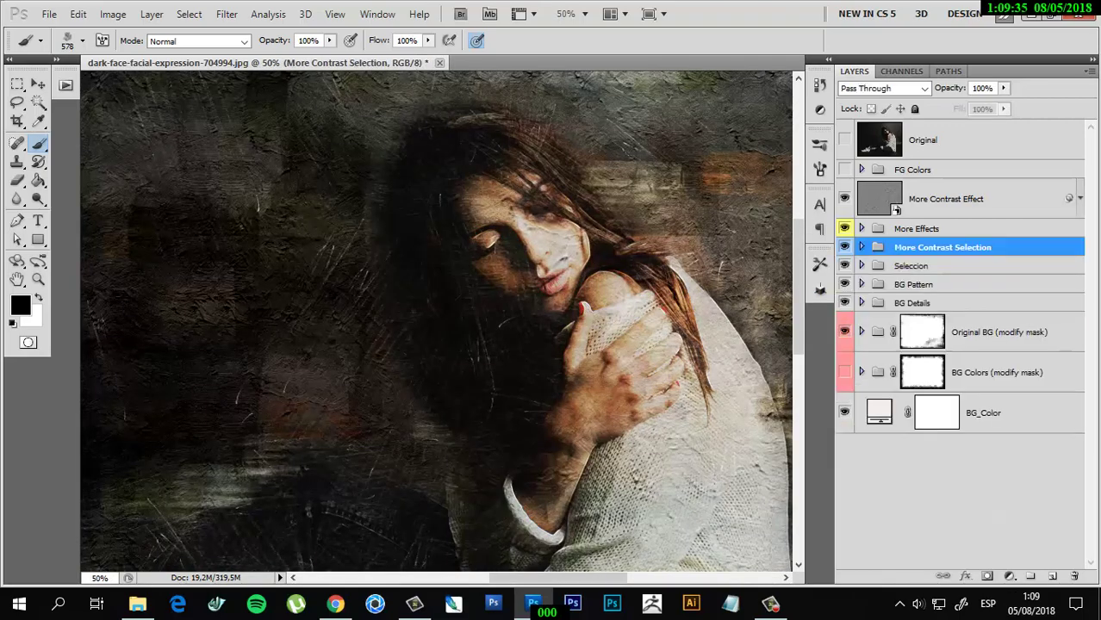
scroll(436, 319, "down", 3)
scroll(435, 319, "down", 3)
scroll(435, 318, "down", 3)
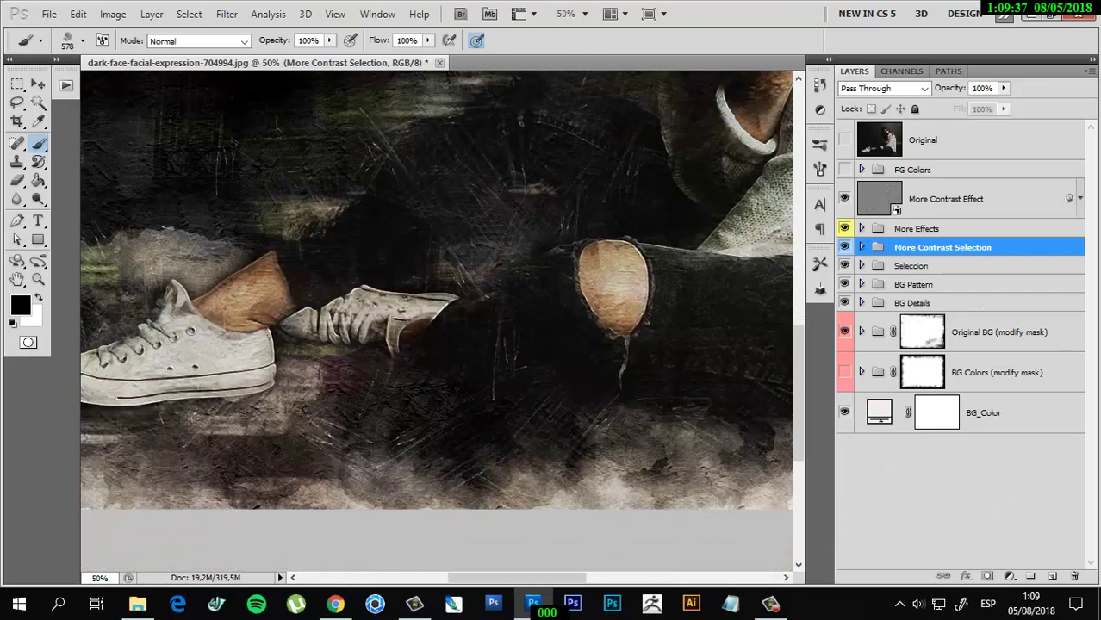
scroll(436, 319, "up", 3)
scroll(436, 319, "up", 3)
scroll(435, 318, "up", 1)
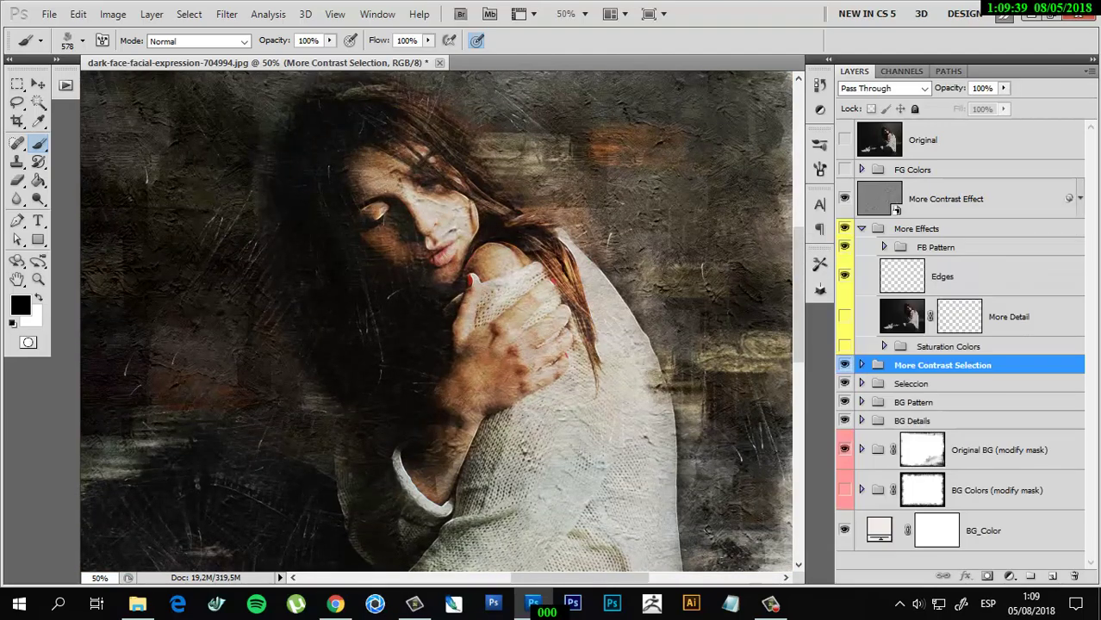
left_click(860, 228)
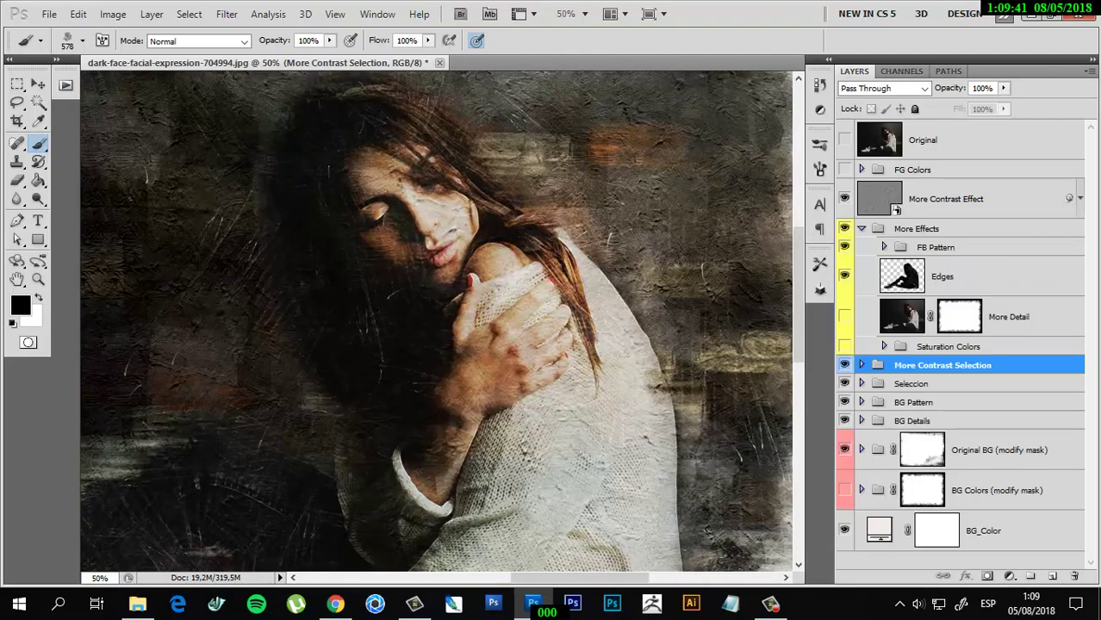
Hide the Edges and More Detail layers after comparing More Detail on and off.
left_click(844, 275)
left_click(844, 316)
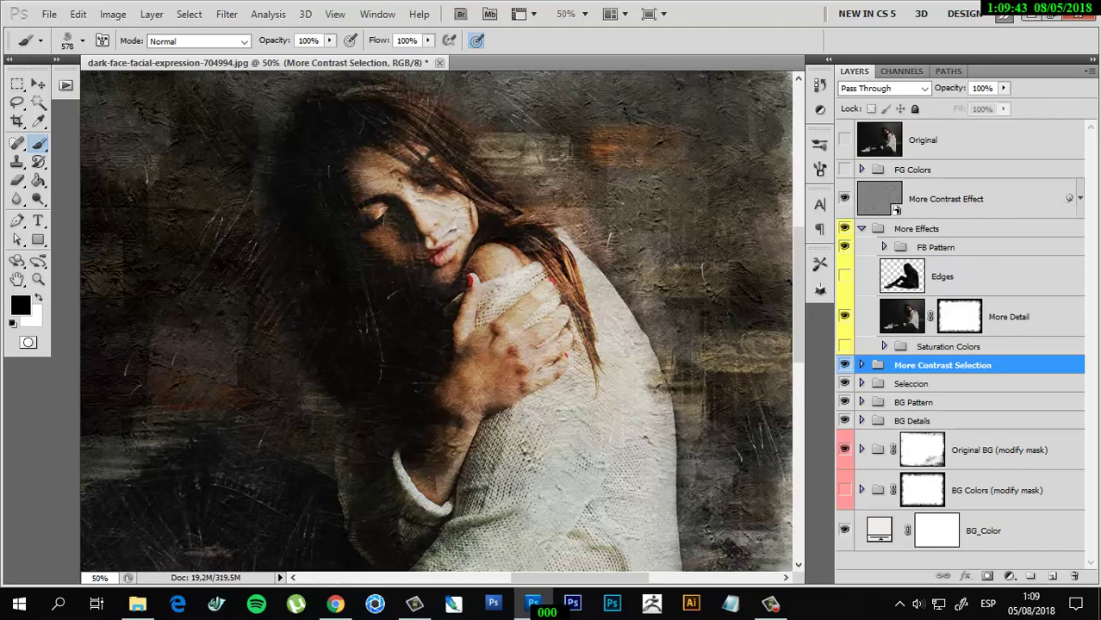
left_click(844, 316)
key("ctrl+minus")
key("ctrl+minus")
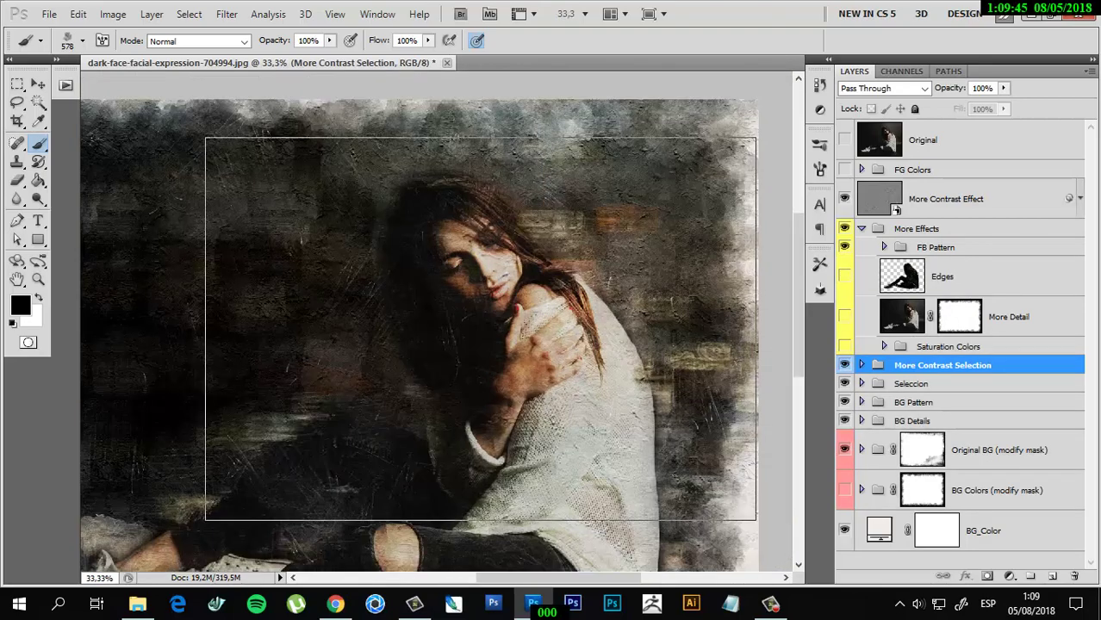
left_click(844, 315)
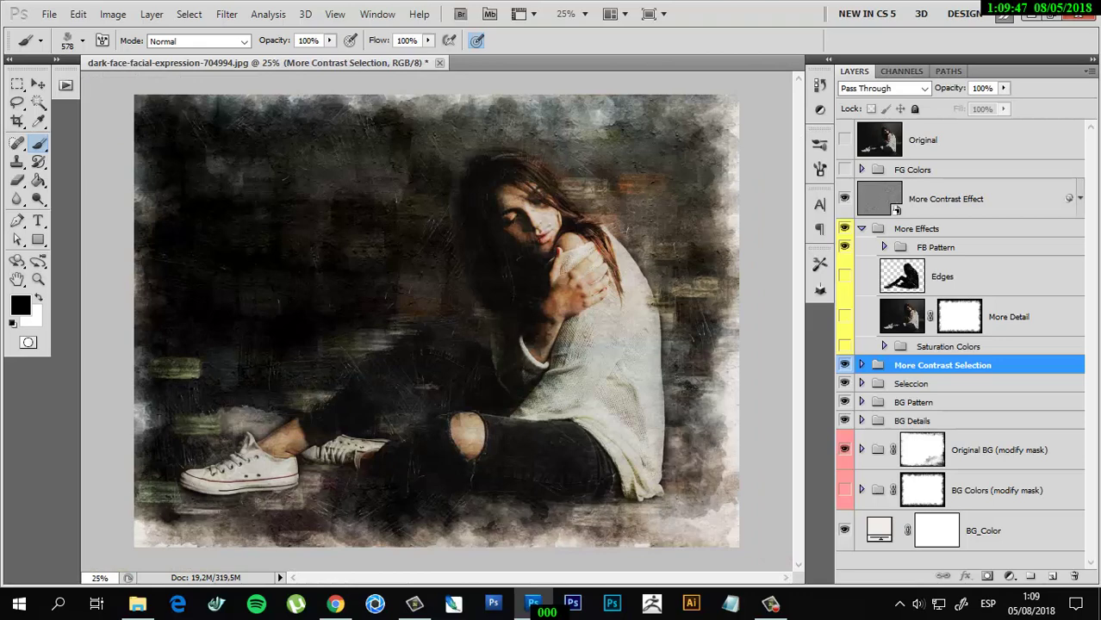
Turn on Saturation Colors and set its Sat_B layer to 50% opacity.
left_click(844, 347)
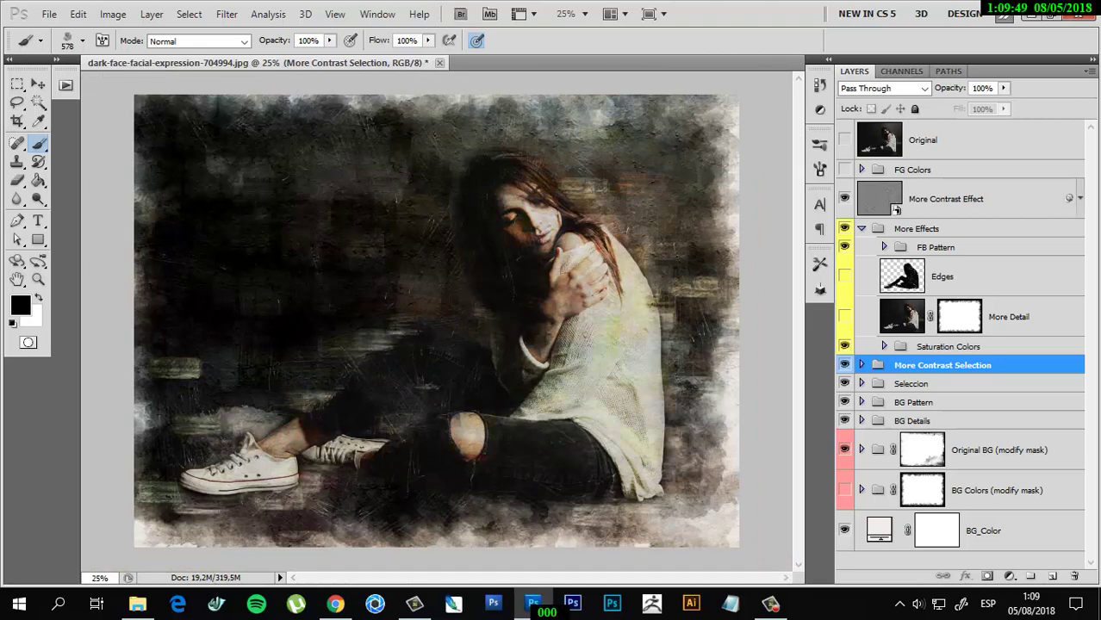
left_click(844, 346)
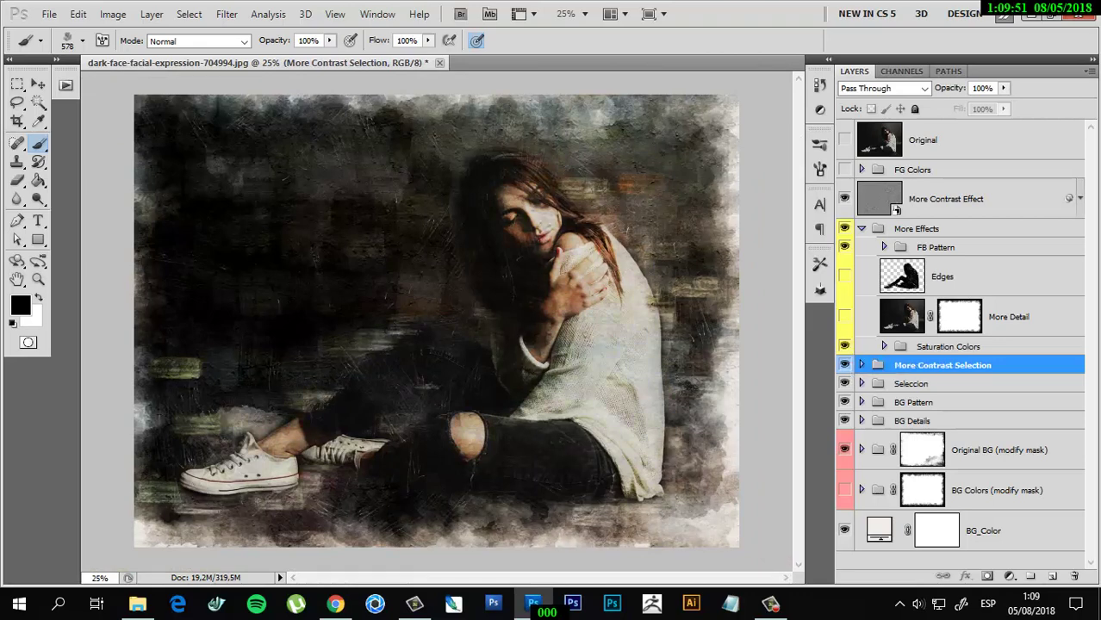
left_click(844, 346)
left_click(884, 346)
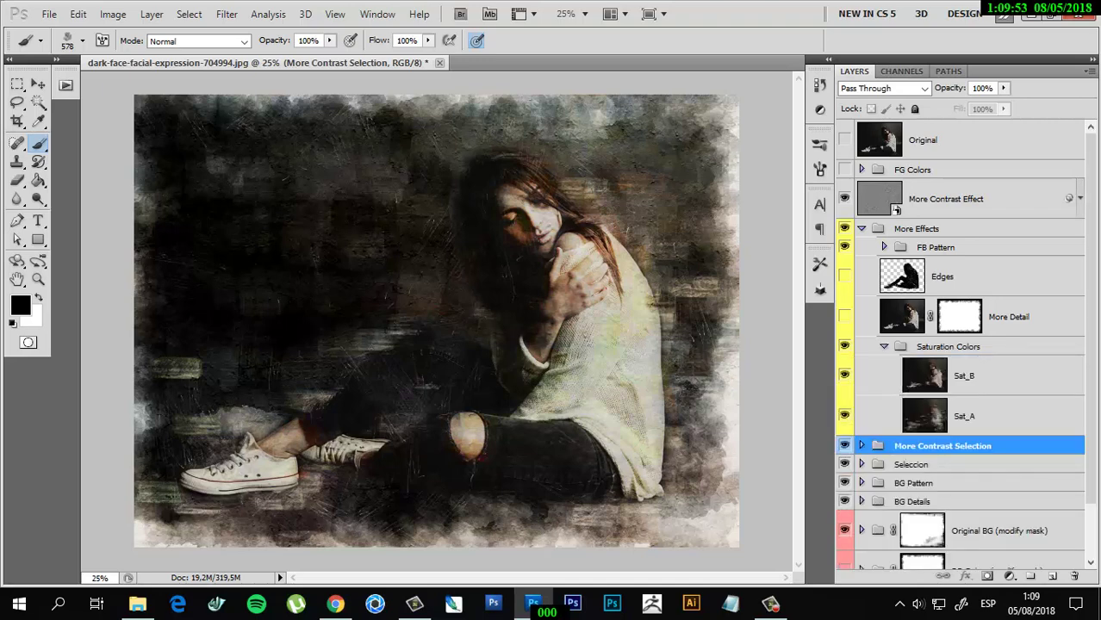
left_click(964, 416)
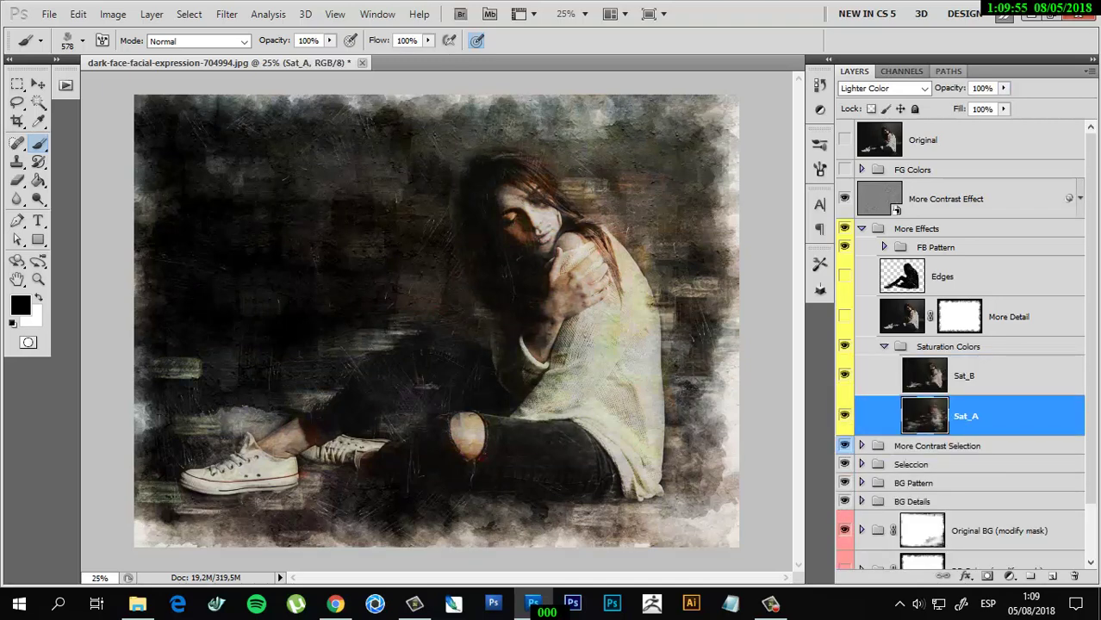
left_click(964, 375)
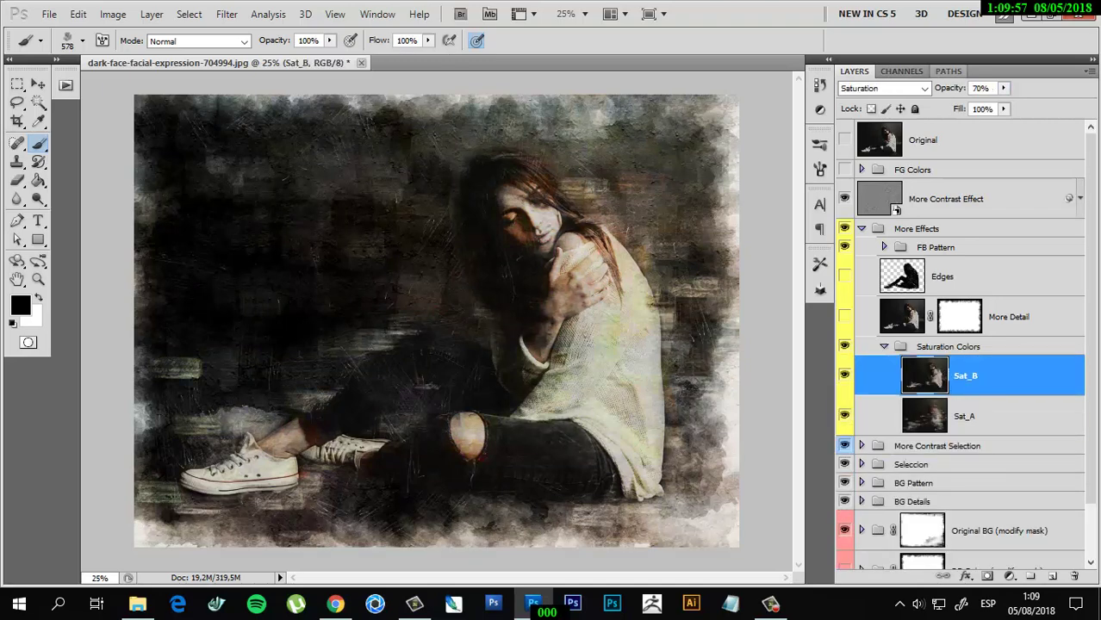
left_click_drag(950, 88, 920, 88)
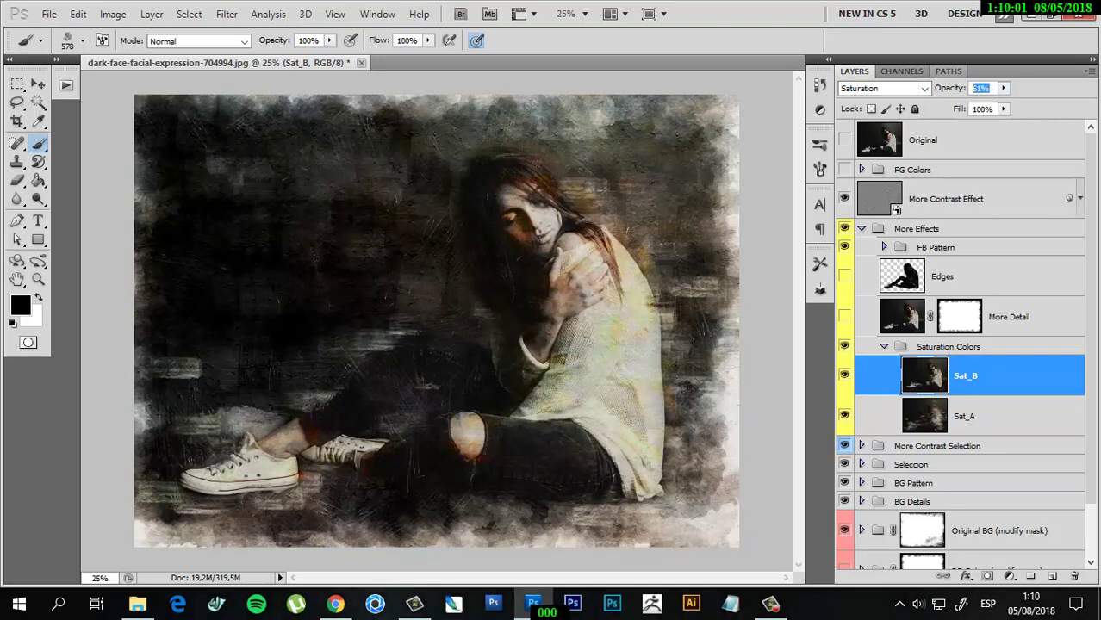
type("50")
key("Return")
left_click(884, 346)
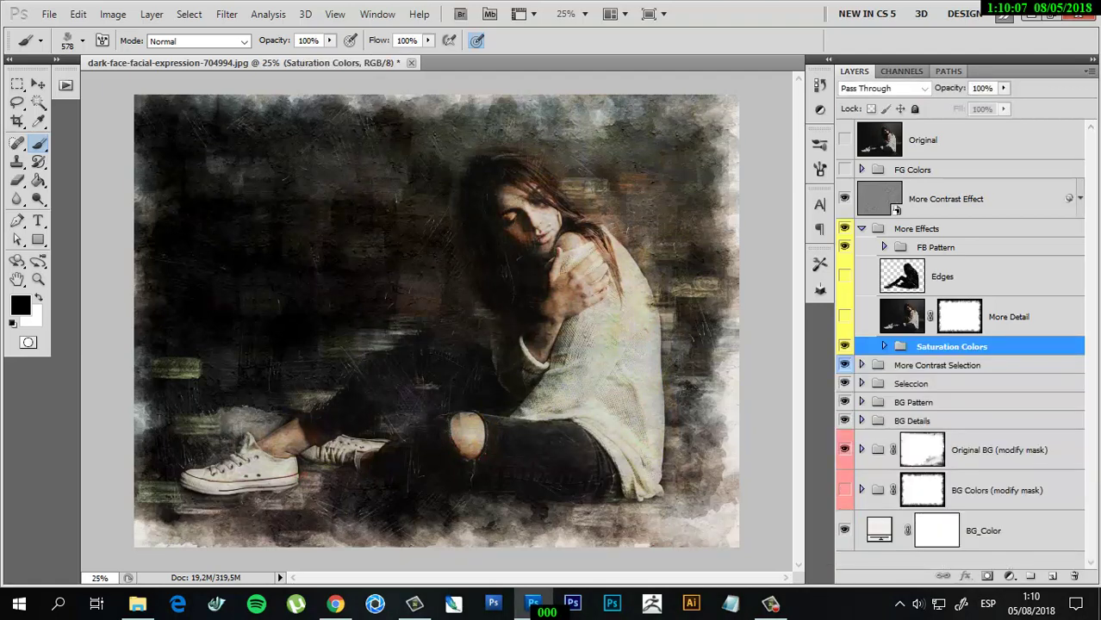
Expand the BG Details group in the Layers panel.
scroll(603, 302, "up", 1)
scroll(603, 259, "up", 1)
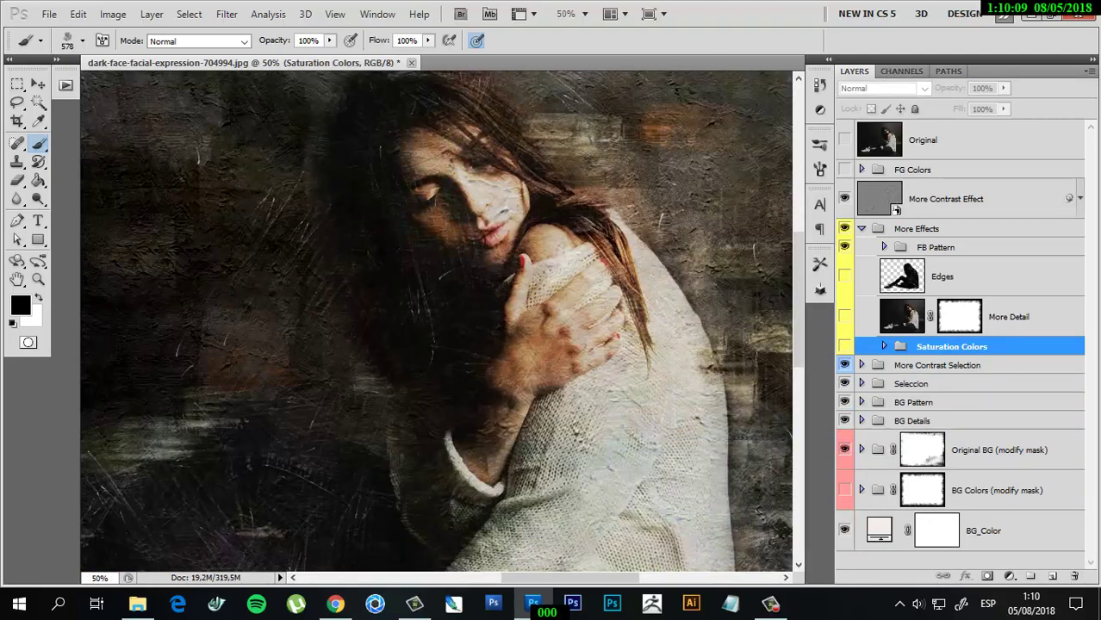
scroll(603, 258, "down", 1)
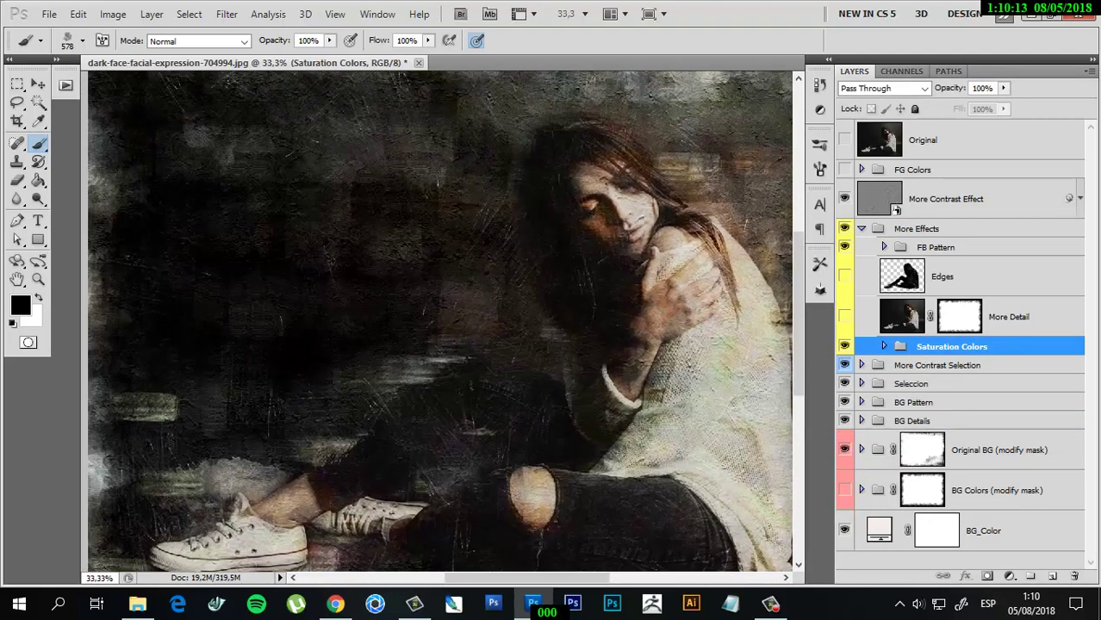
left_click(860, 420)
scroll(431, 302, "down", 1)
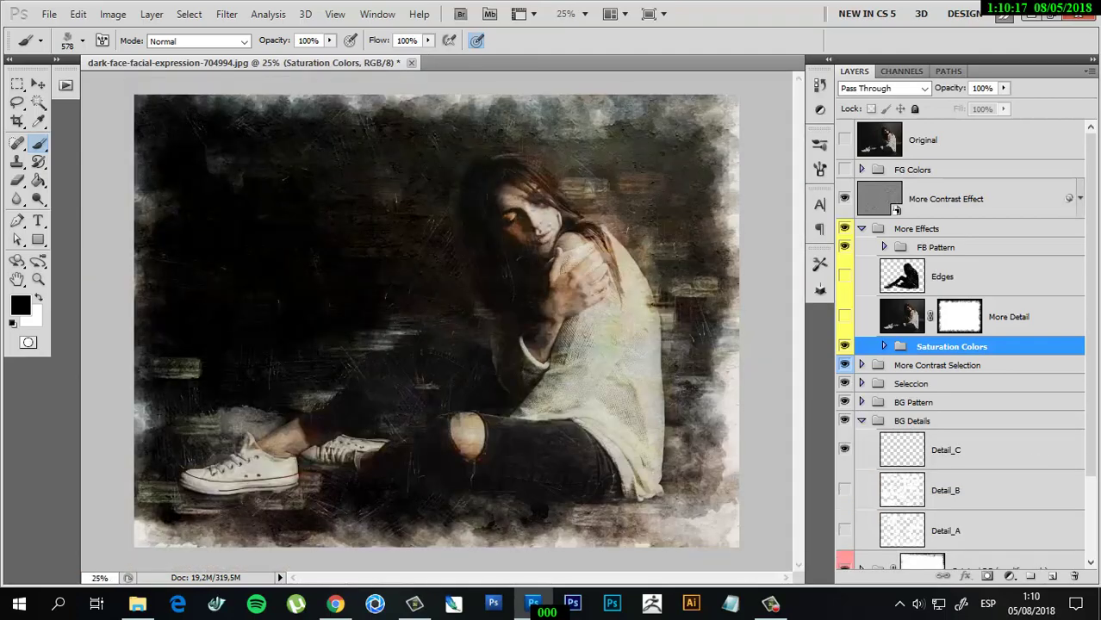
Show the Detail_A texture, compare Detail_C on and off, and collapse BG Details.
left_click(844, 530)
left_click(844, 449)
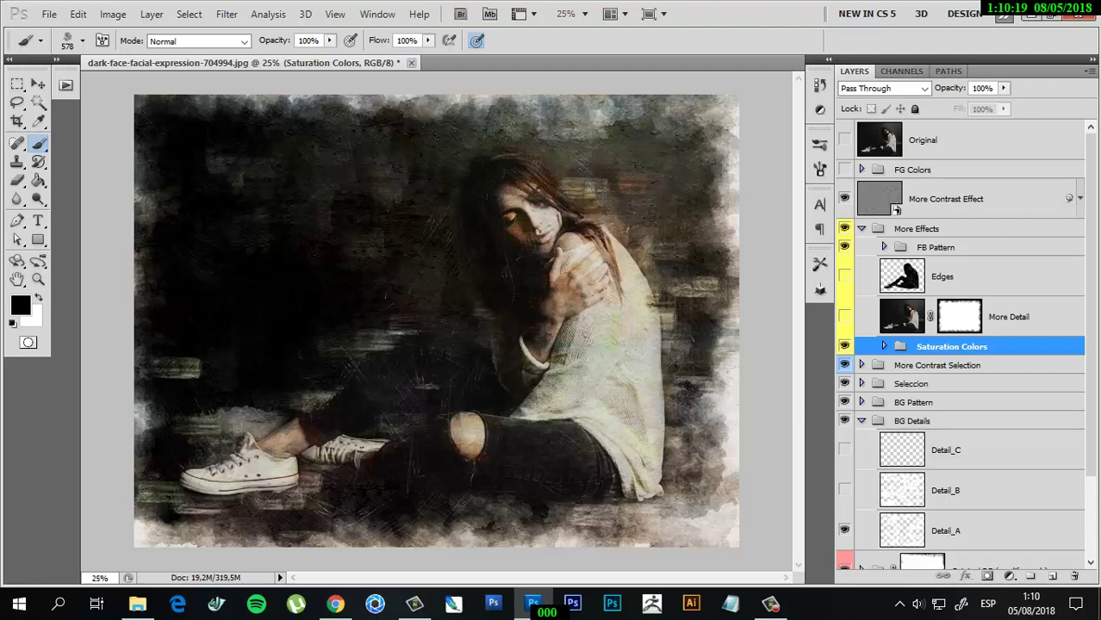
left_click(844, 449)
left_click(861, 420)
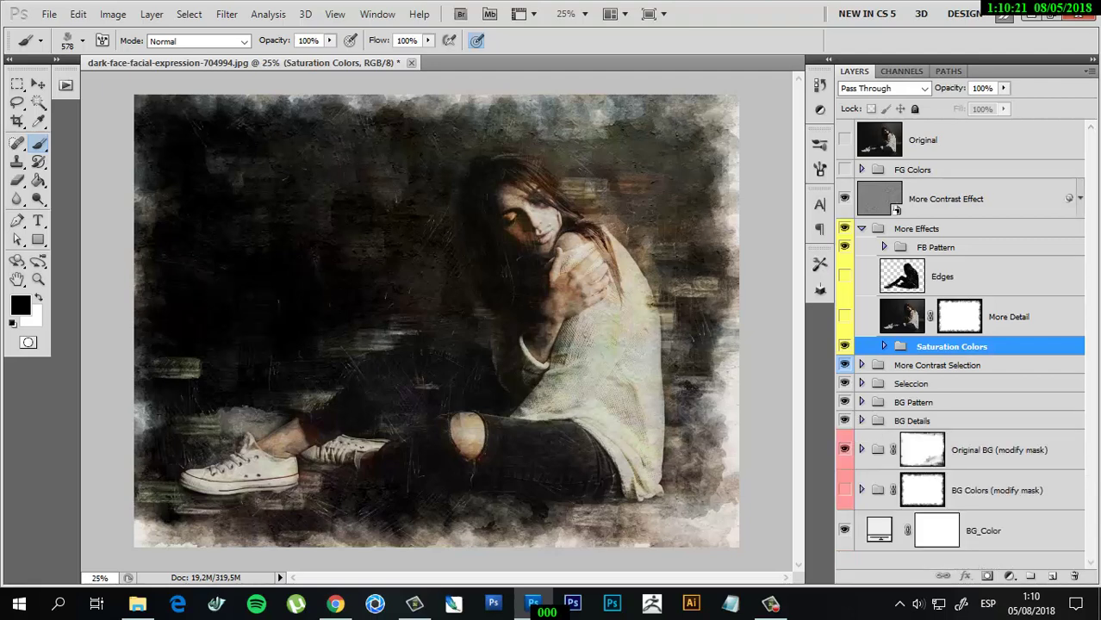
Hide the Extra Detail layer inside the Seleccion group and collapse the group.
scroll(482, 408, "up", 1)
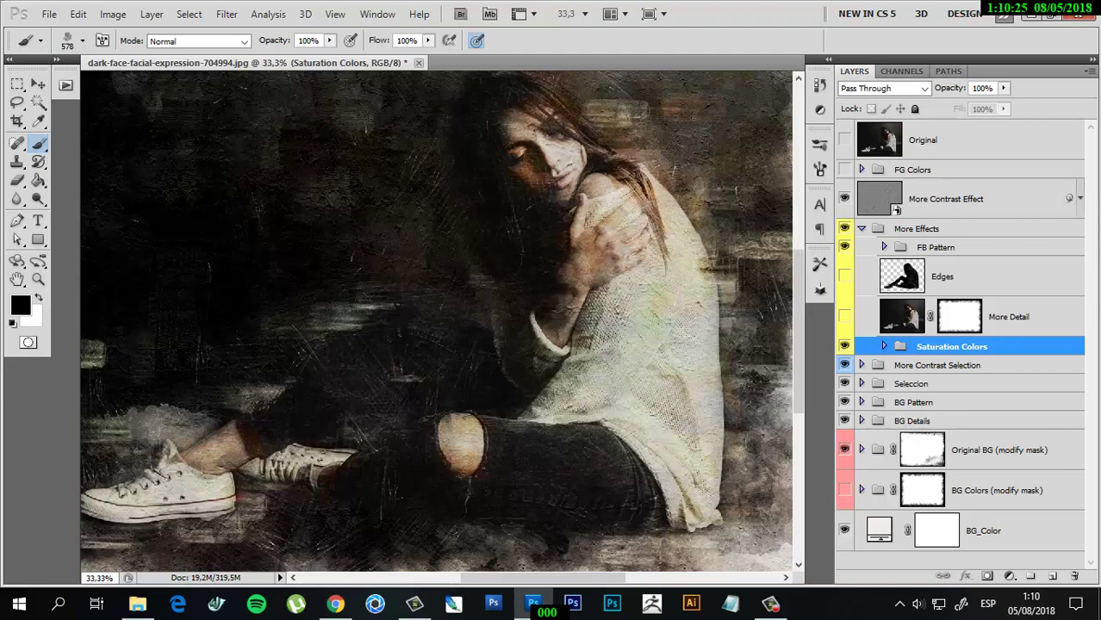
left_click(913, 383)
left_click(861, 383)
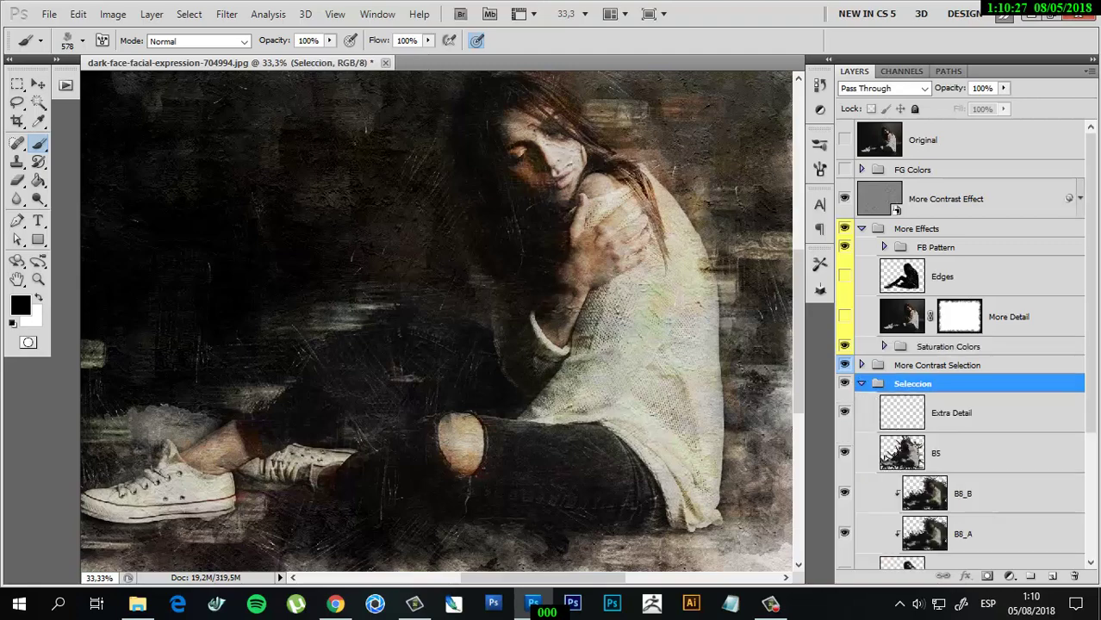
left_click(844, 411)
scroll(439, 319, "up", 2)
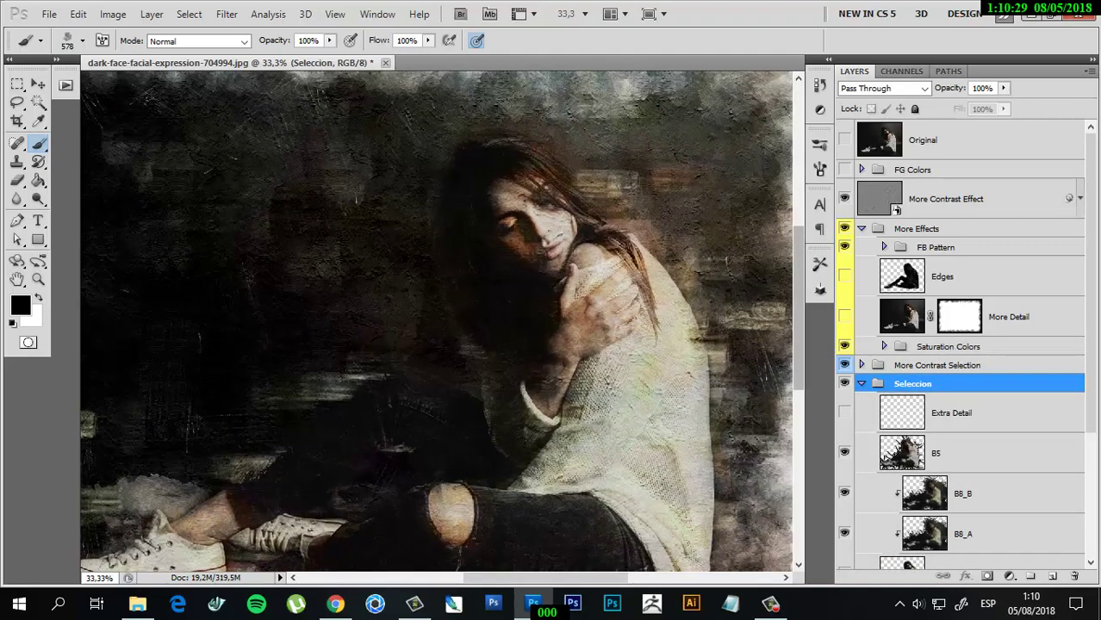
left_click(861, 383)
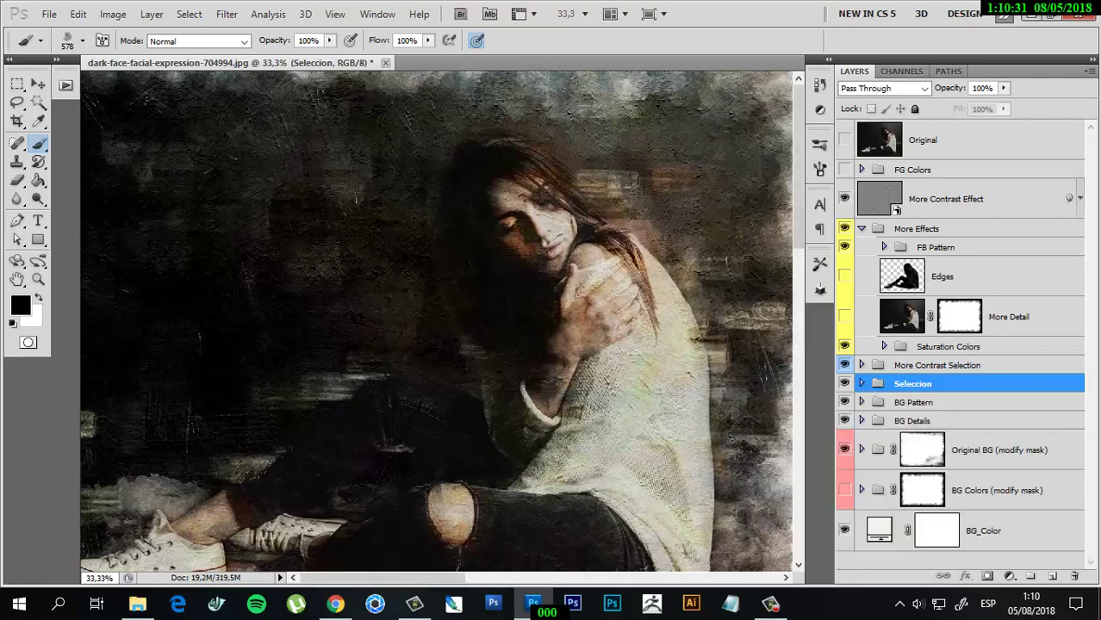
Zoom in to inspect the face, then collapse More Effects and zoom out to the whole image.
key("ctrl+minus")
left_click_drag(279, 97, 539, 386)
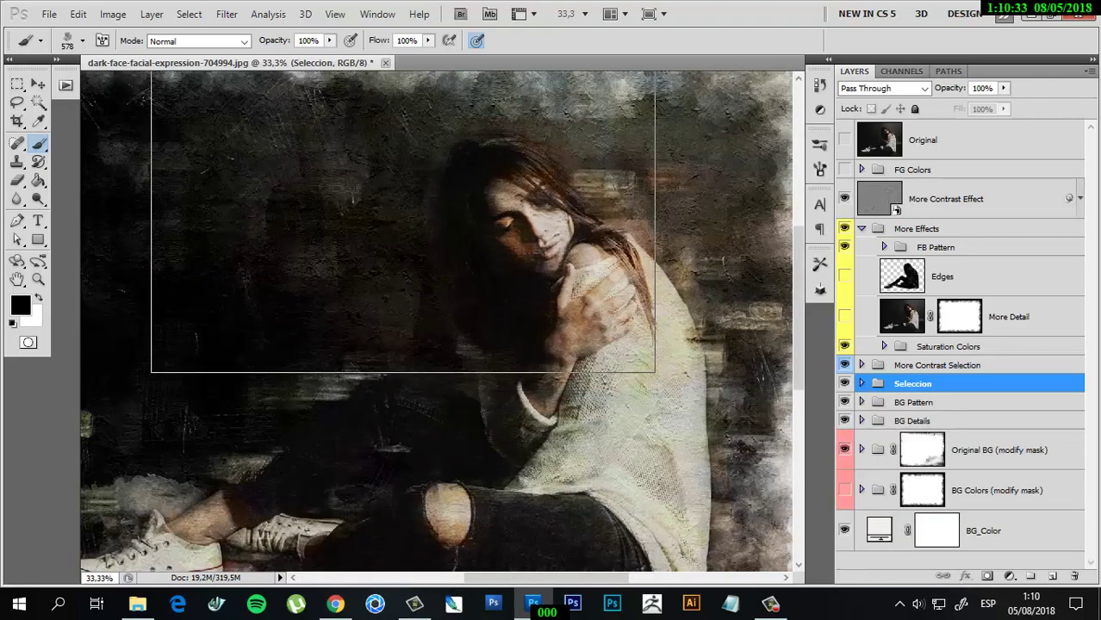
left_click_drag(148, 71, 563, 374)
scroll(438, 321, "left", 3)
scroll(438, 320, "down", 10)
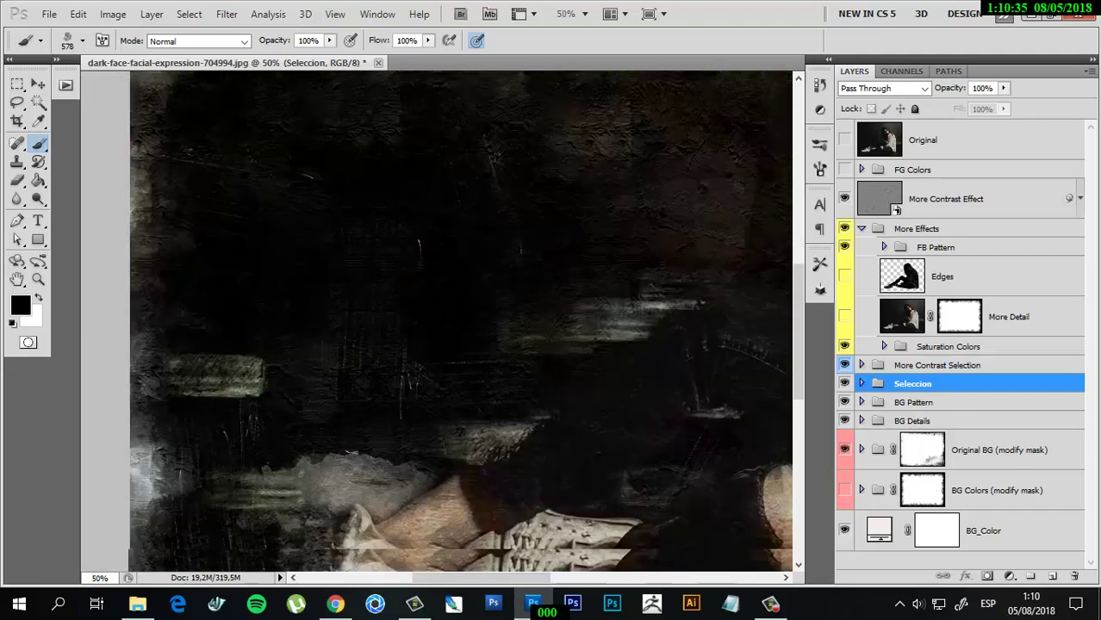
scroll(438, 320, "right", 5)
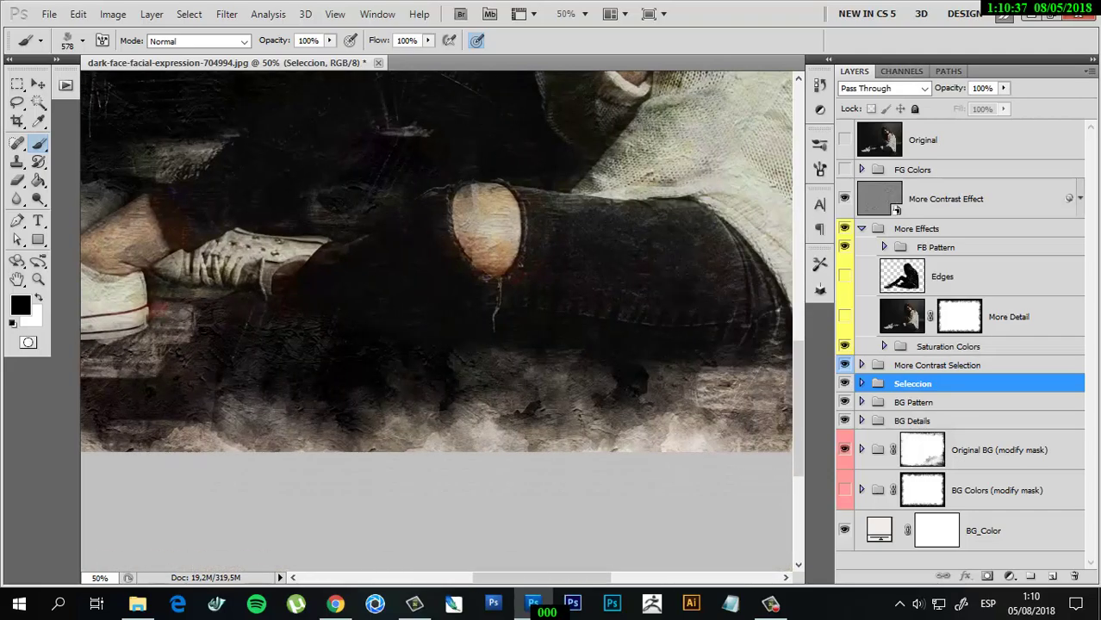
scroll(438, 320, "right", 5)
scroll(437, 320, "up", 5)
scroll(437, 321, "up", 5)
key("ctrl+minus")
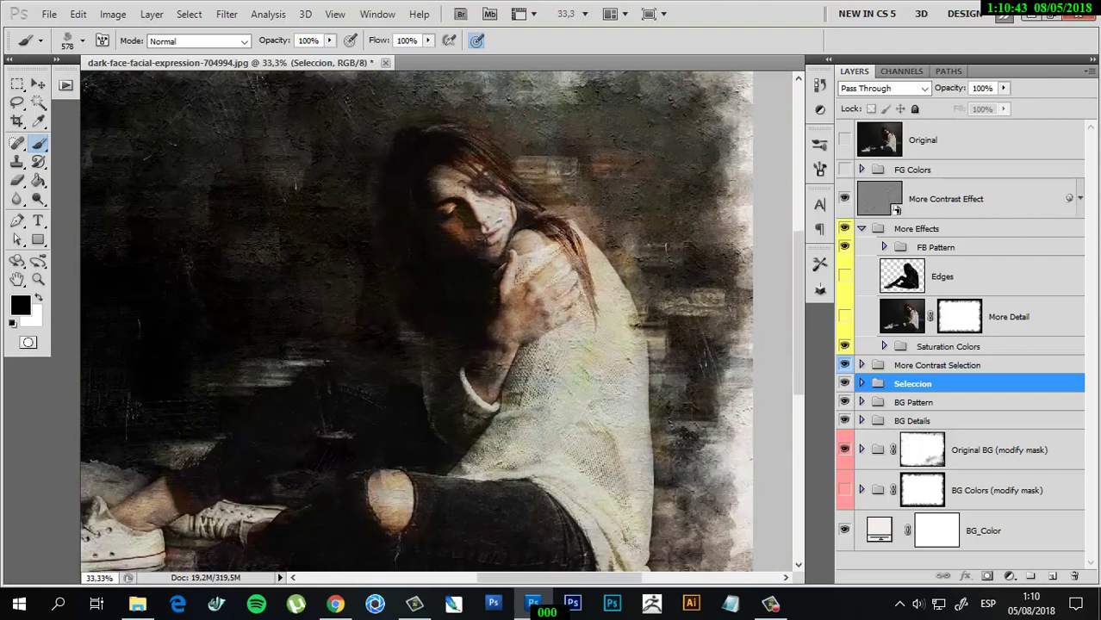
left_click(862, 228)
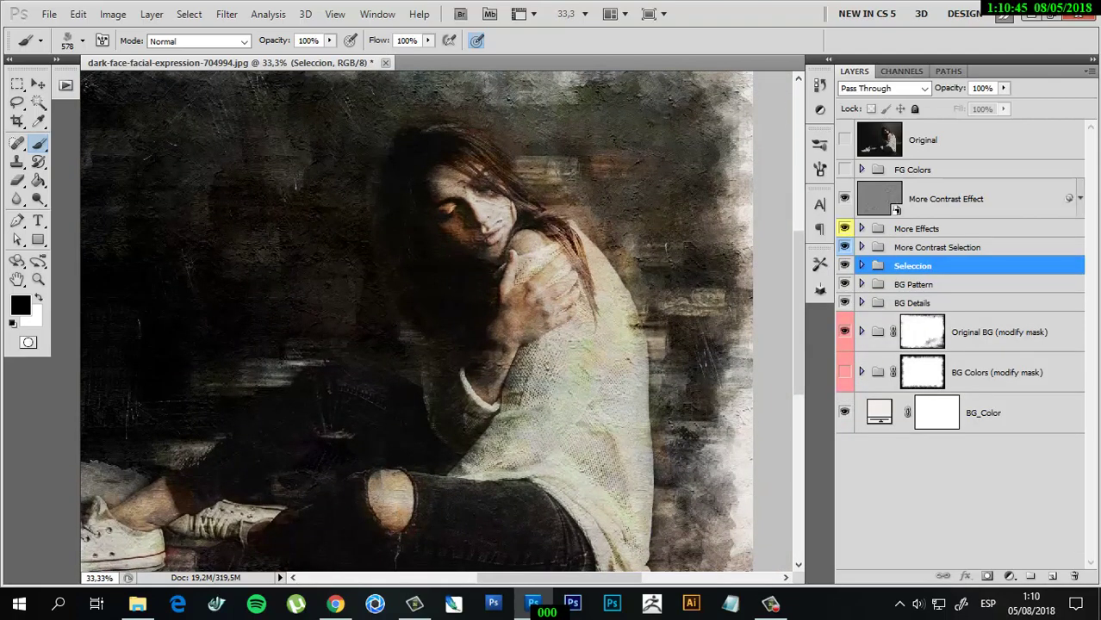
key("ctrl+minus")
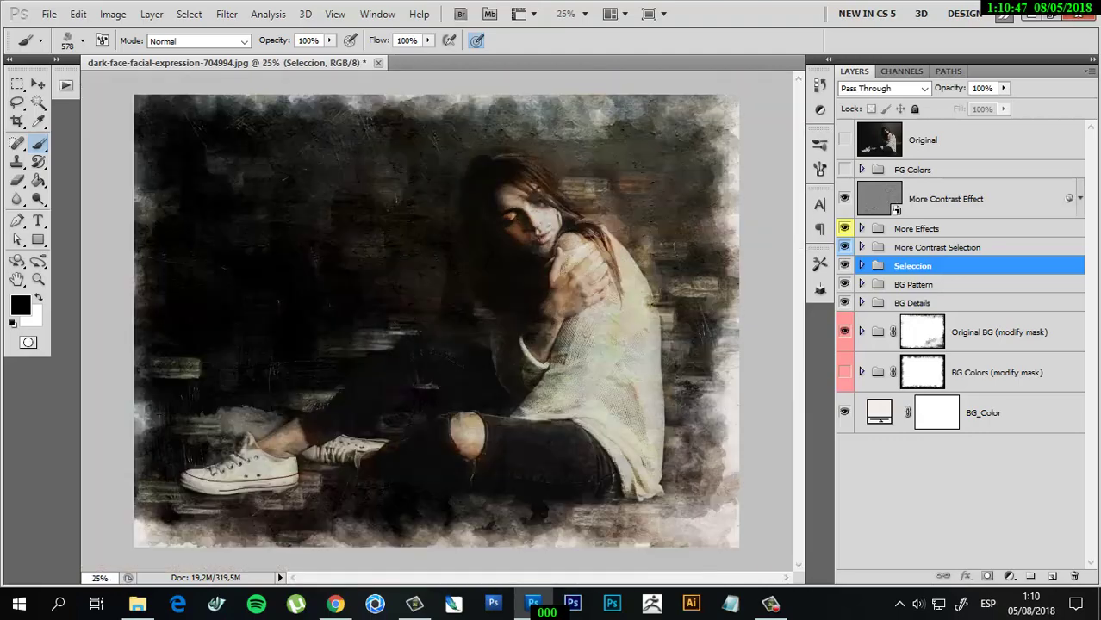
Swap Original BG for BG Colors, enabling the BG Color B, C, D and E variations.
left_click(845, 331)
left_click(844, 371)
left_click(861, 372)
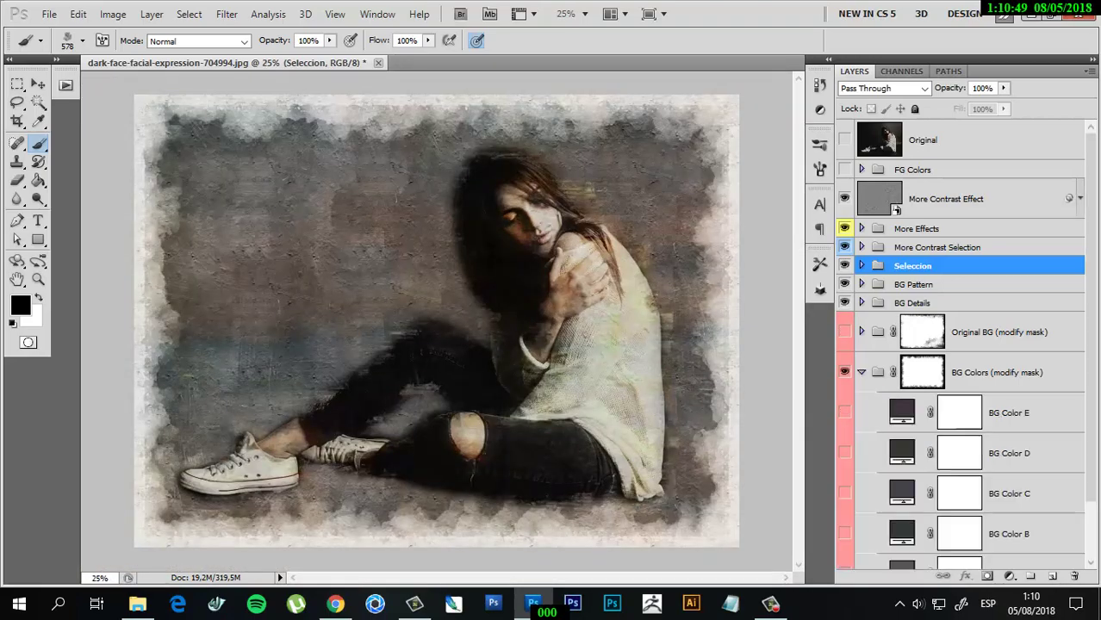
scroll(844, 448, "down", 2)
left_click(844, 468)
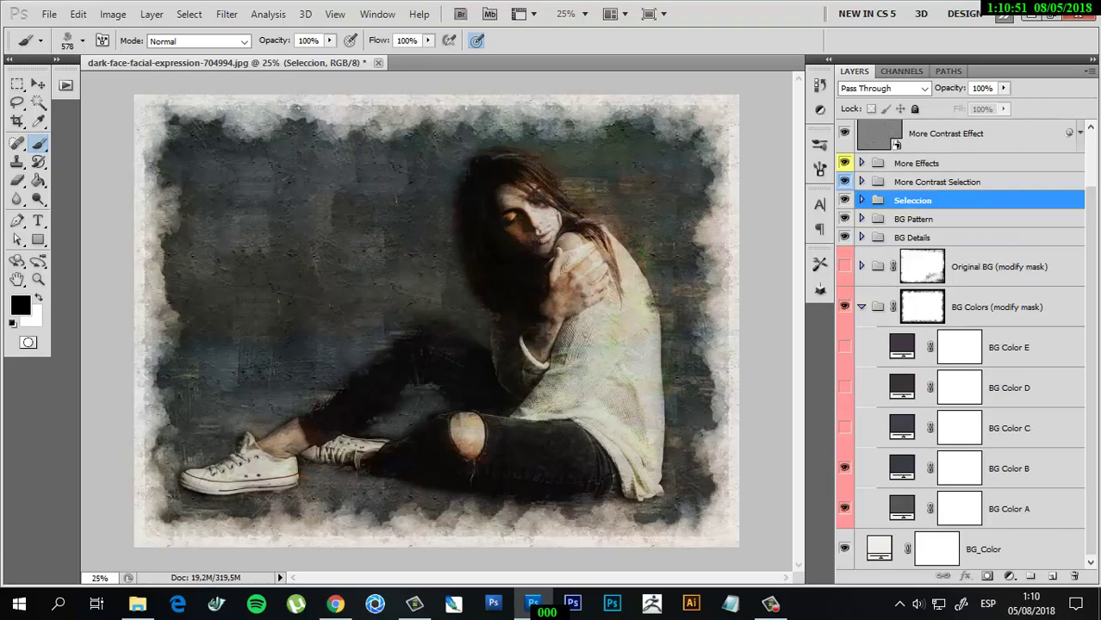
left_click(844, 428)
left_click(844, 387)
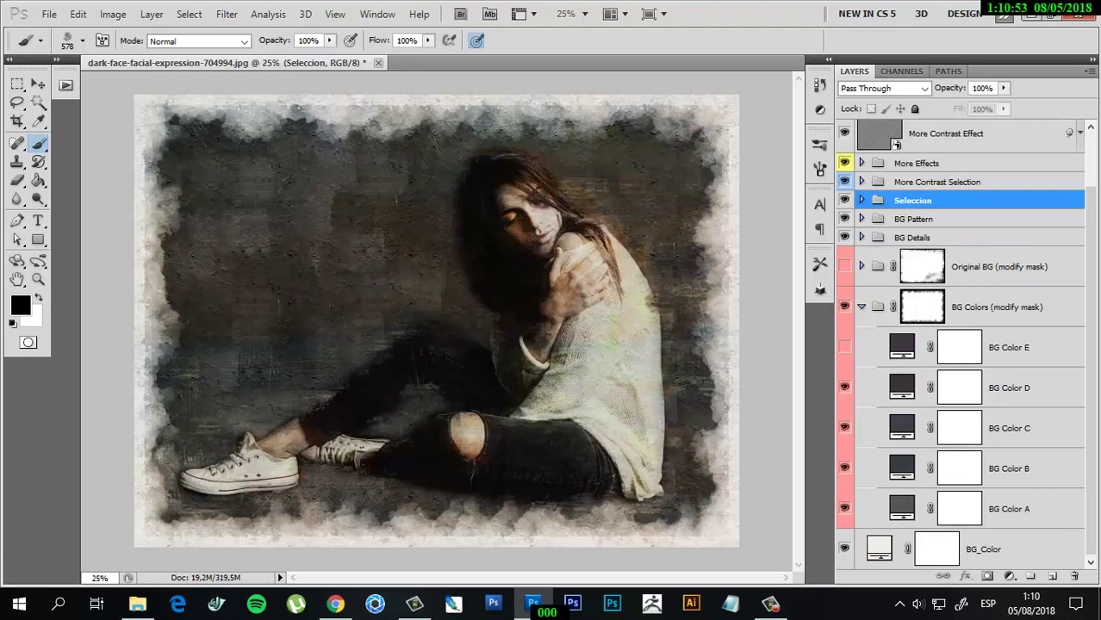
left_click(845, 347)
left_click(861, 306)
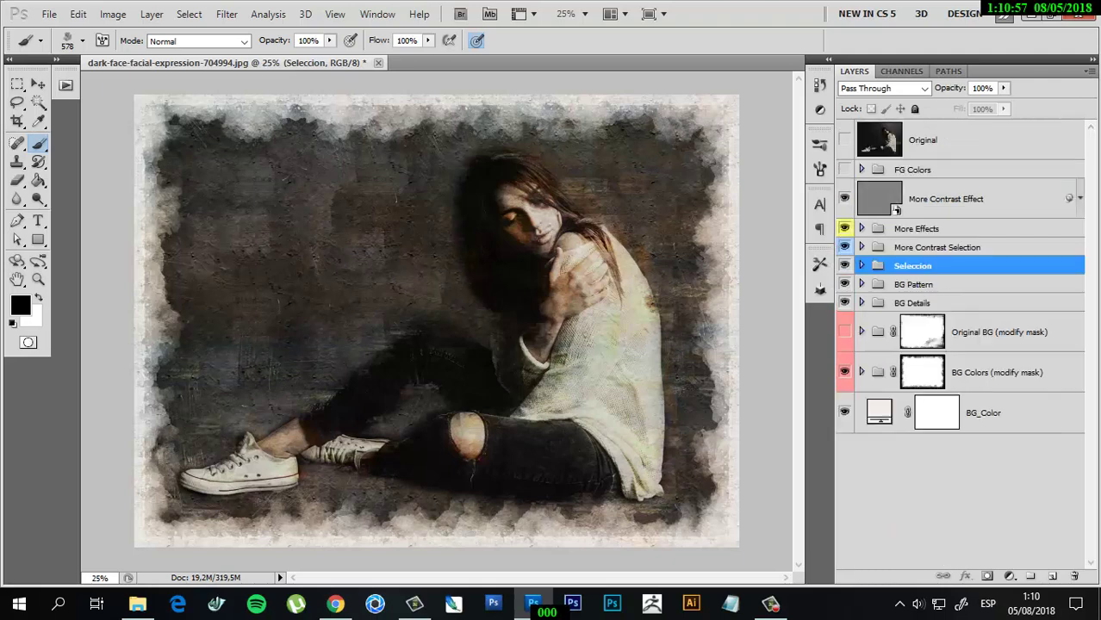
Hide the More Detail layer in the More Effects group to lower the contrast.
left_click(862, 247)
left_click(861, 247)
left_click(862, 229)
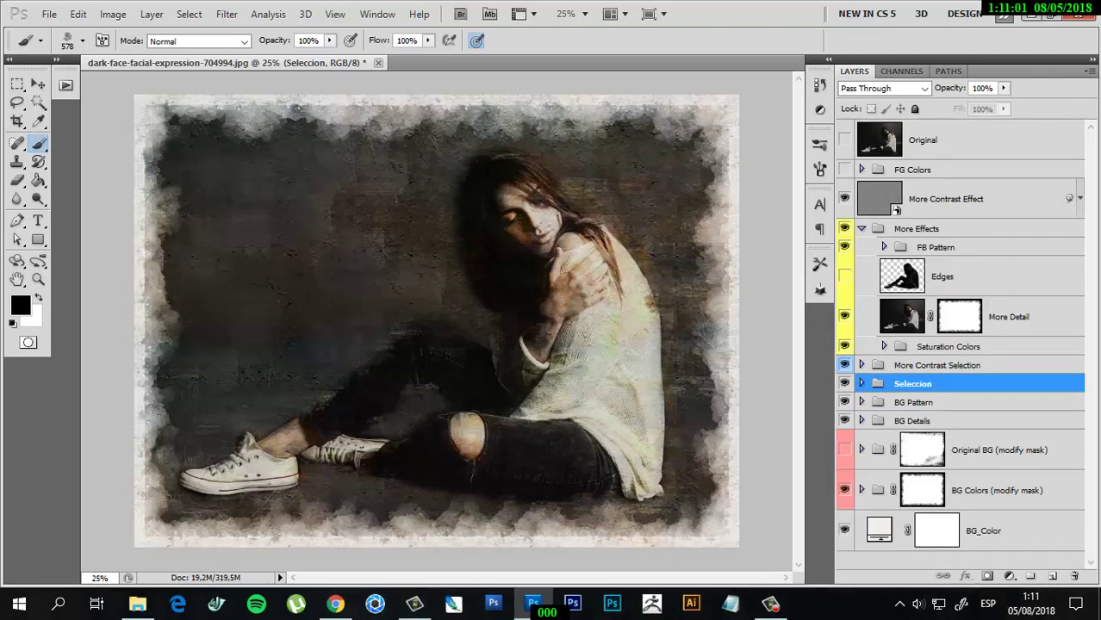
left_click(845, 316)
left_click(861, 229)
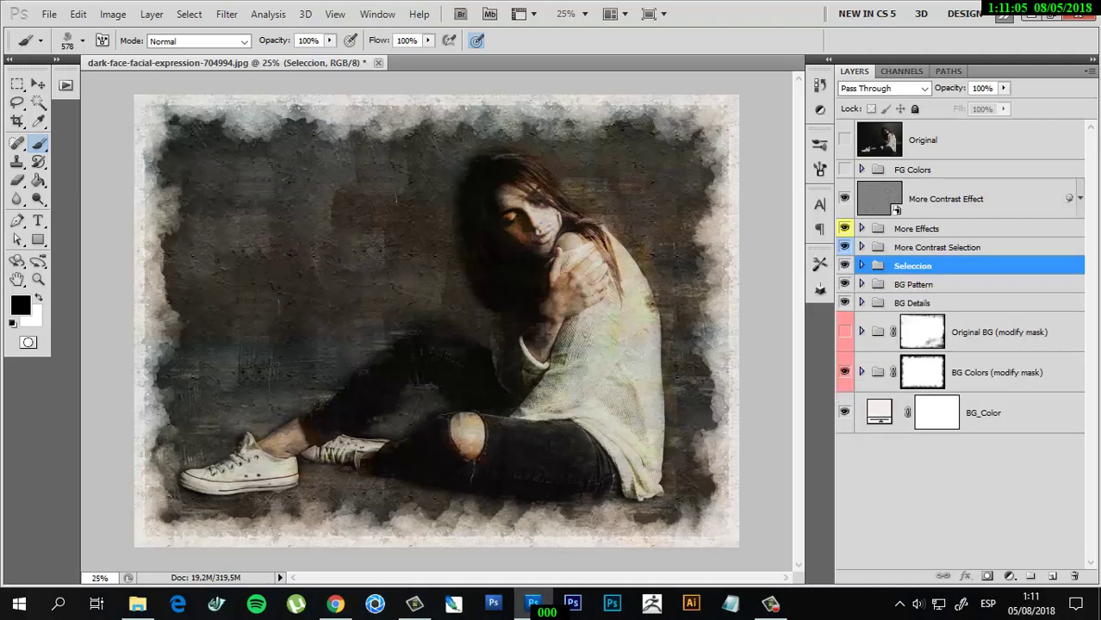
Copy the mask onto BG Colors, replacing its existing mask, and turn on Original BG.
left_click_drag(921, 331, 921, 372)
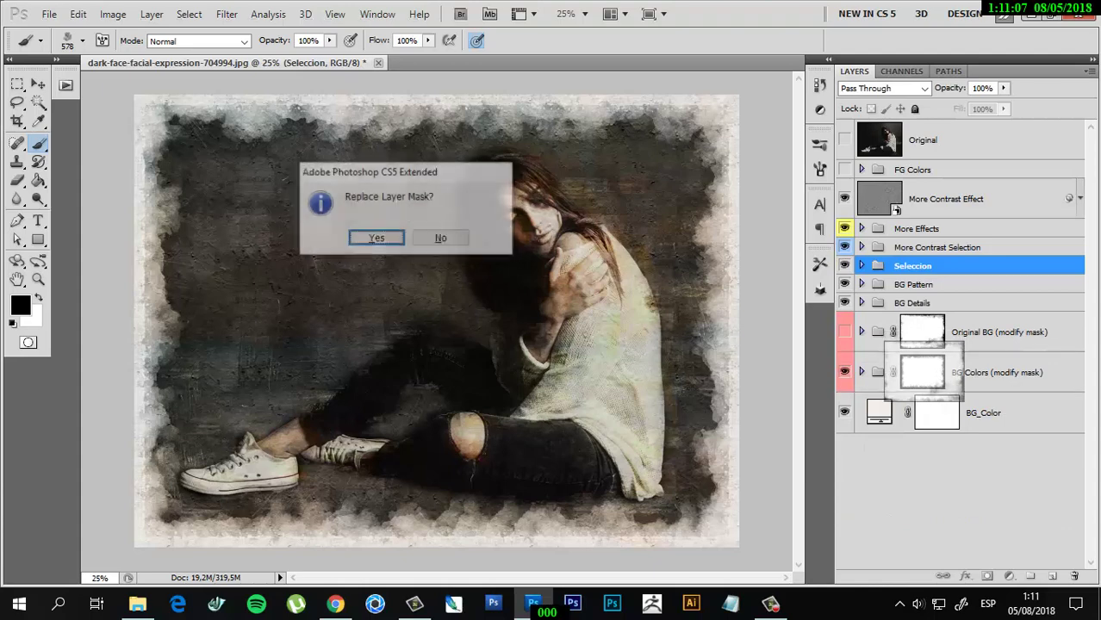
left_click(375, 240)
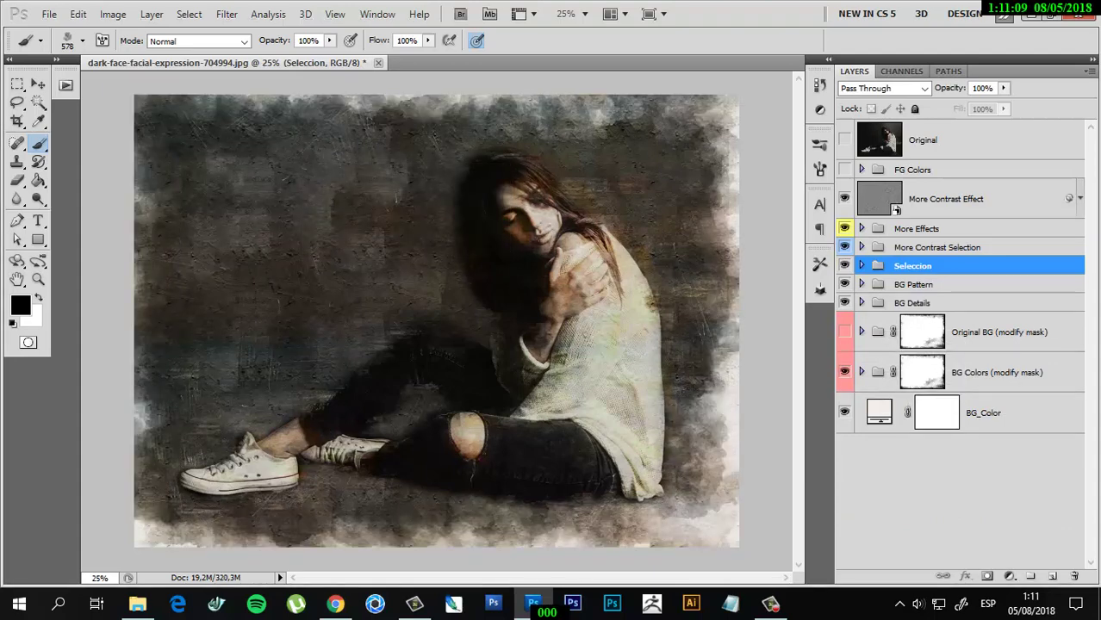
left_click(844, 332)
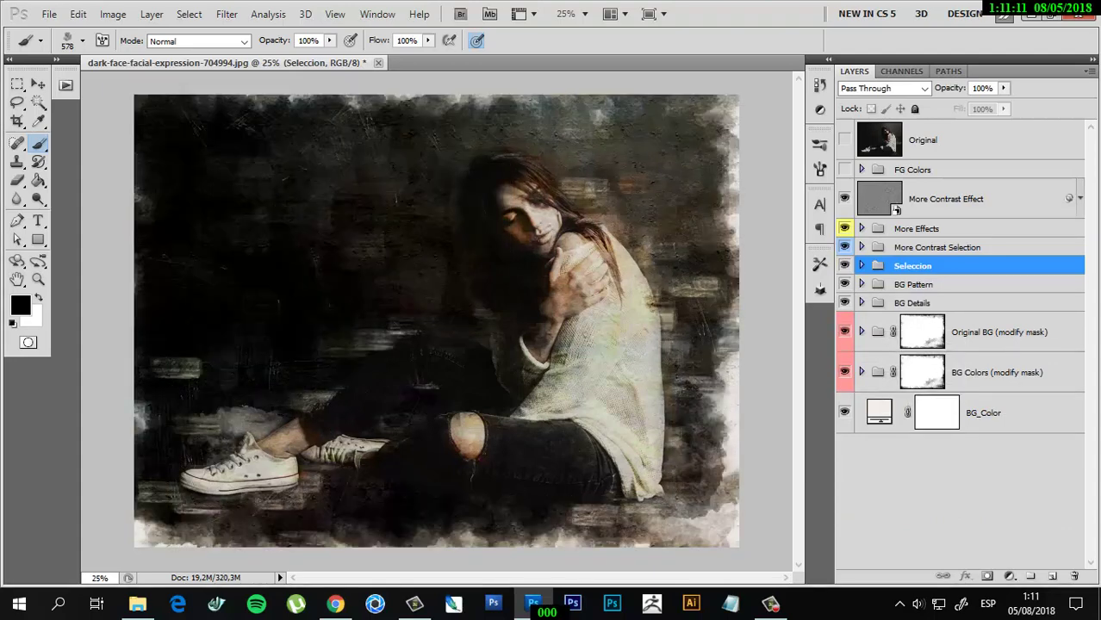
left_click(844, 372)
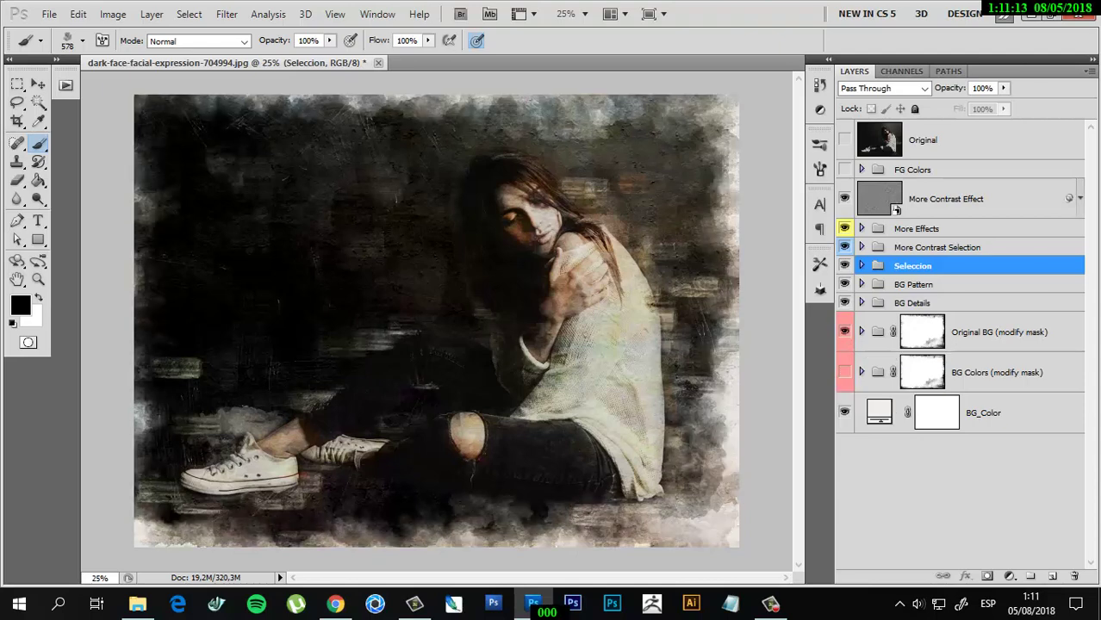
left_click(844, 372)
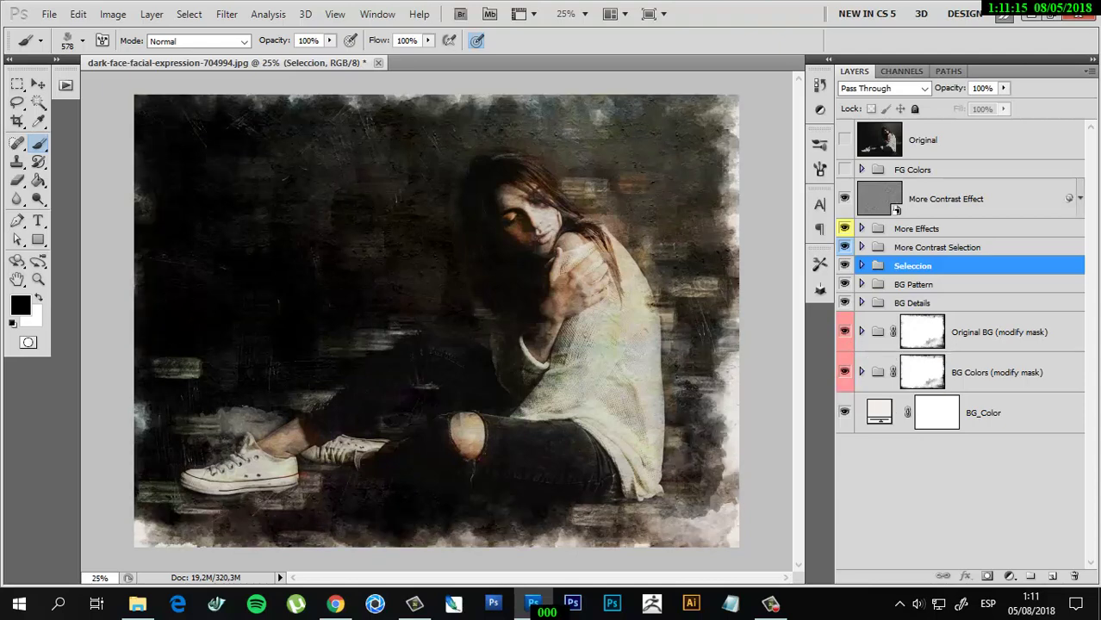
Set the Original BG group's opacity to 70%.
left_click(921, 332)
double_click(983, 87)
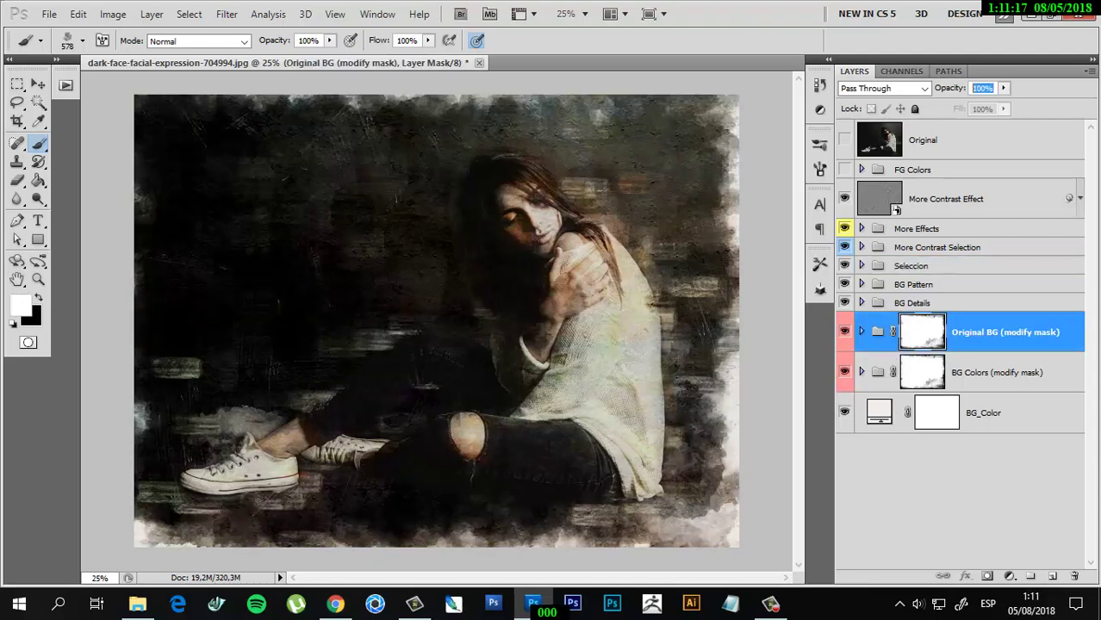
type("8")
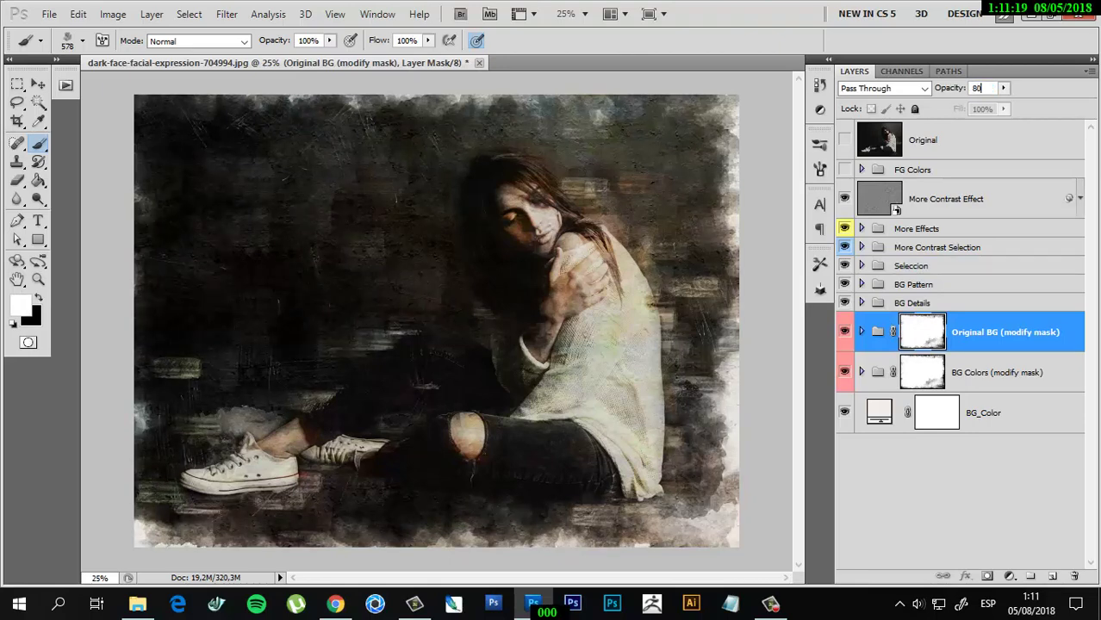
type("0")
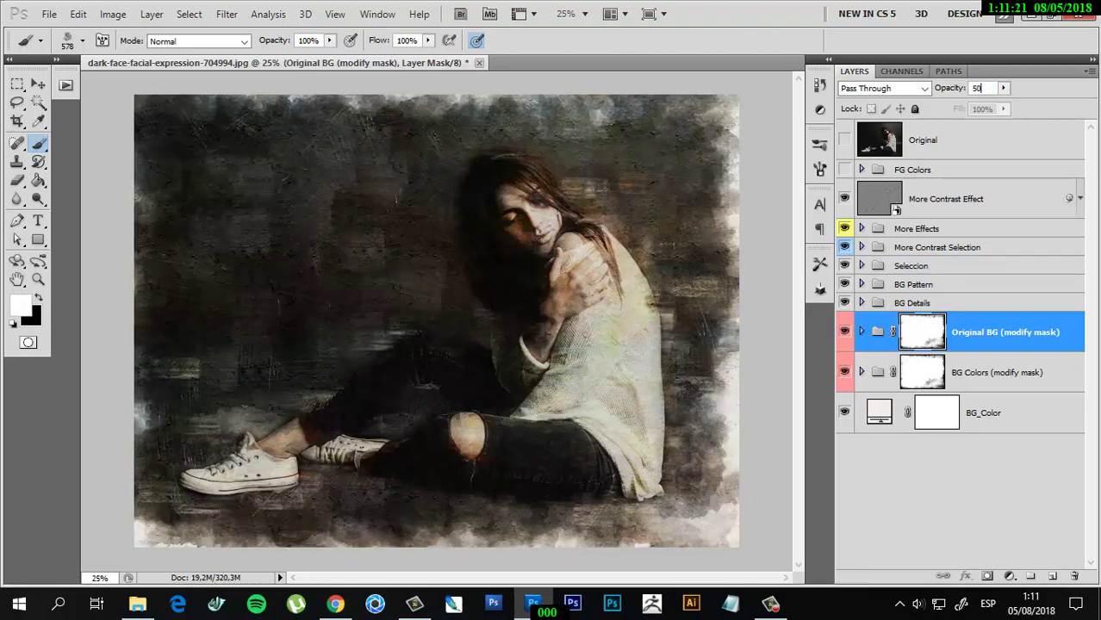
key("BackSpace")
key("BackSpace")
type("60")
type("7")
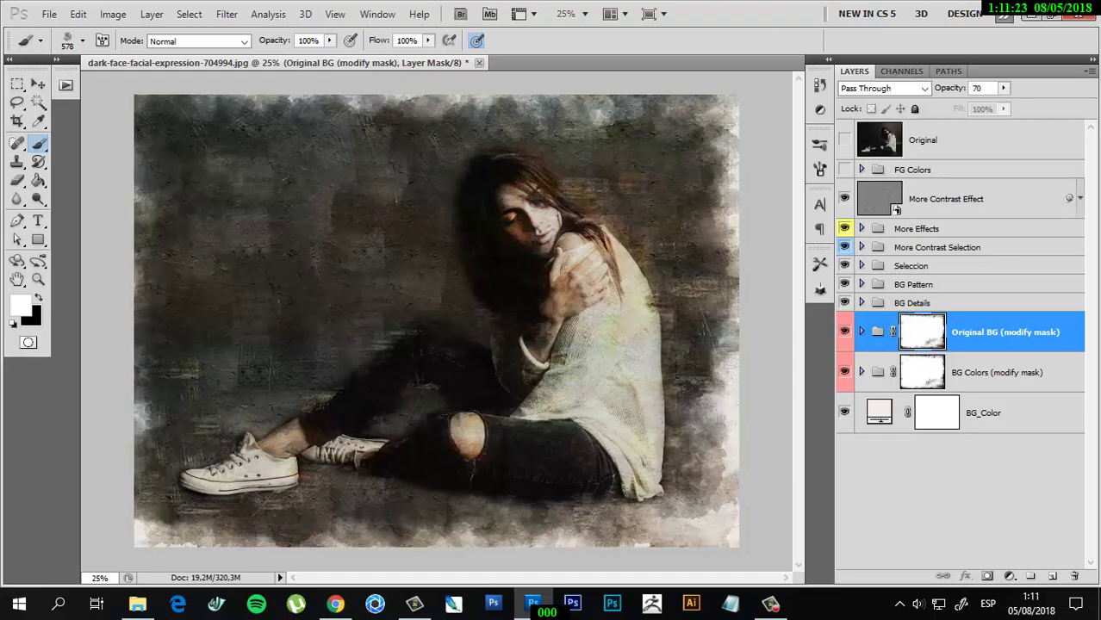
key("Return")
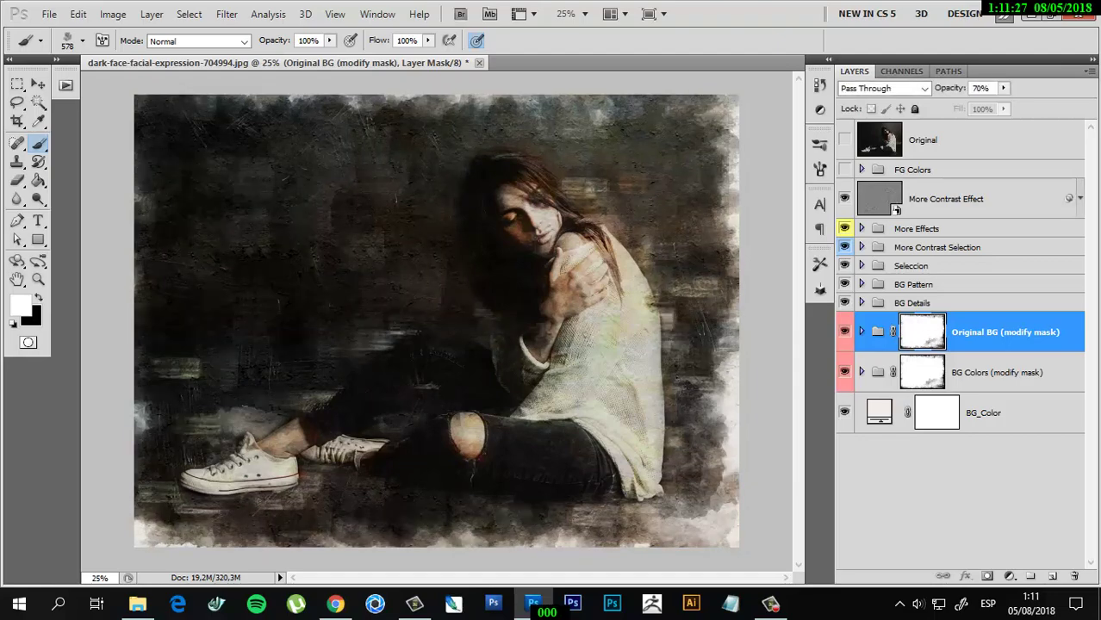
Compare the background with BG Colors toggled, then zoom in on the girl's face.
left_click(844, 372)
left_click(844, 372)
key("ctrl+plus")
key("ctrl+plus")
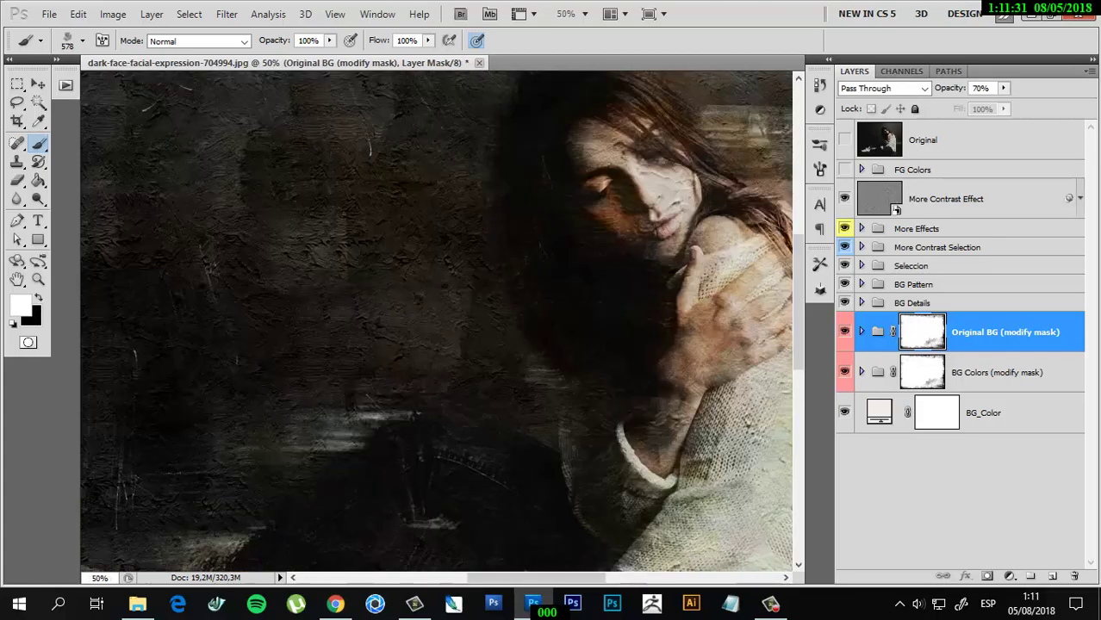
key("ctrl+0")
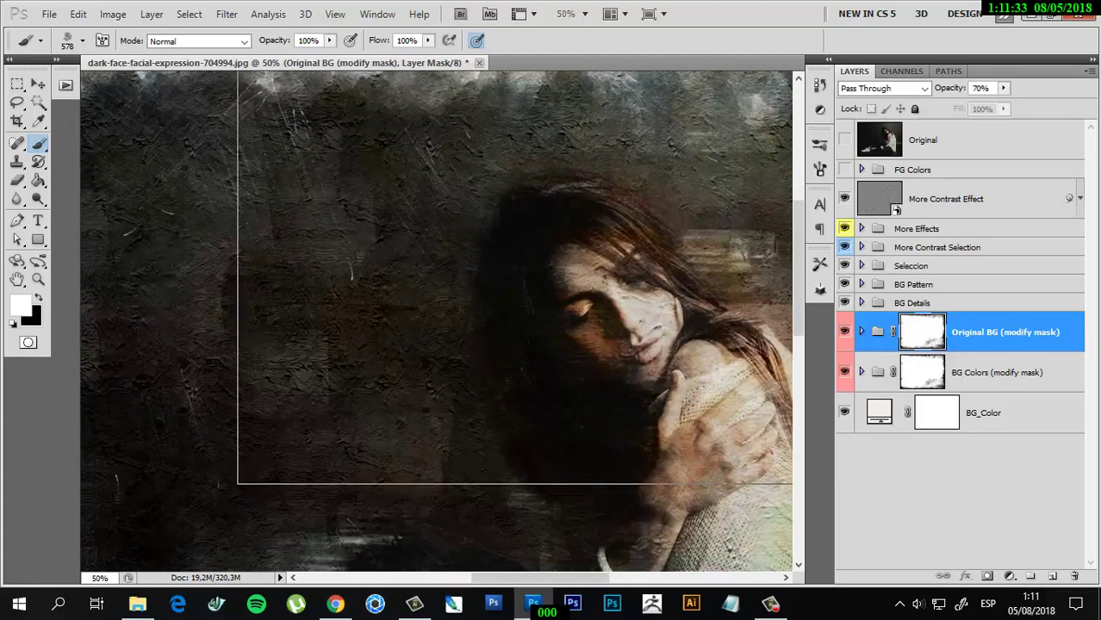
left_click_drag(239, 71, 676, 486)
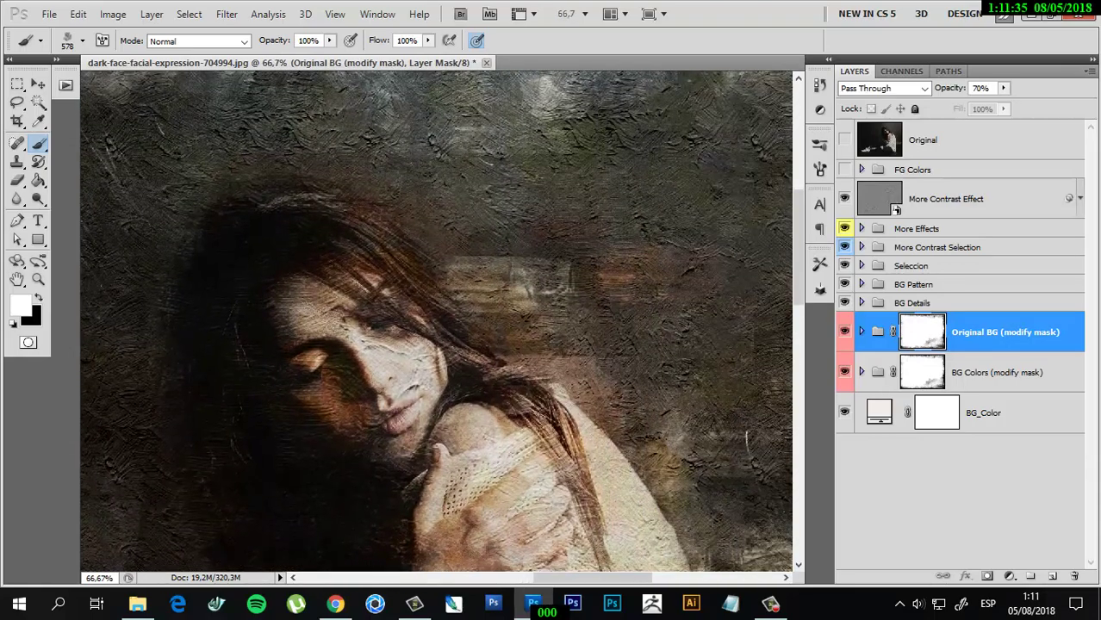
key("ctrl+minus")
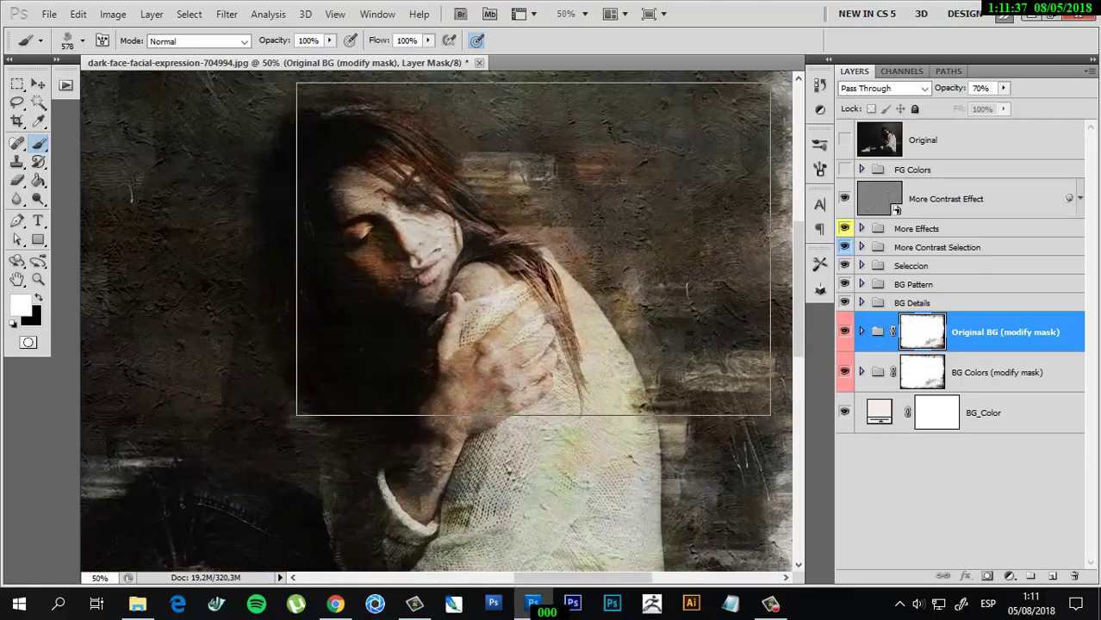
key("ctrl+minus")
key("ctrl+minus")
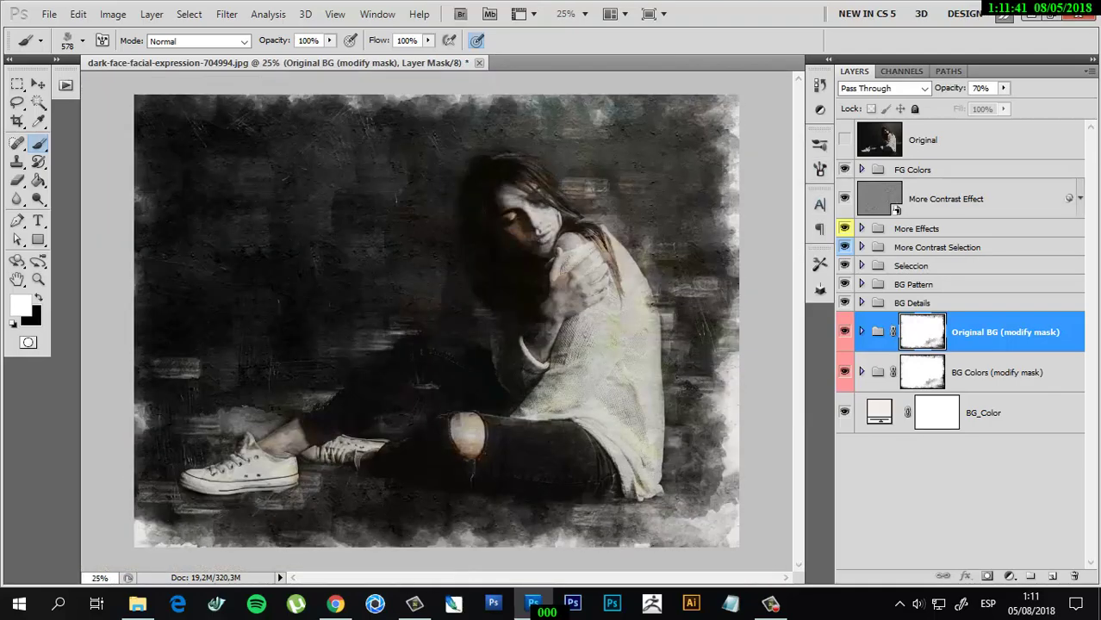
Expand FG Colors and preview the Color B, C, D and E tints.
left_click(860, 170)
left_click(1002, 319)
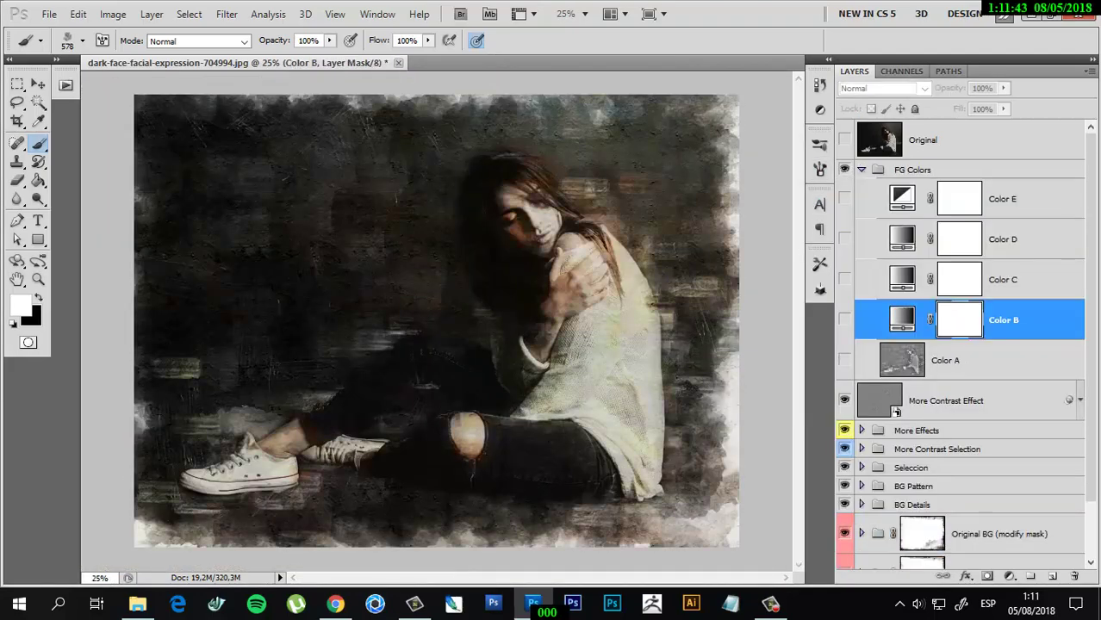
left_click(844, 319)
left_click(844, 320)
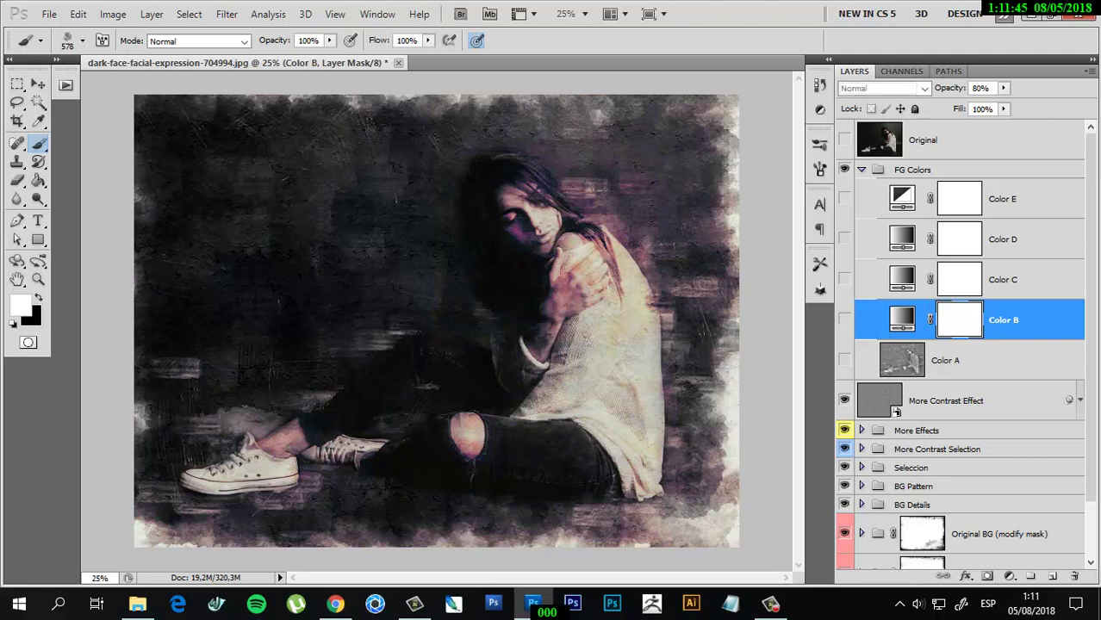
left_click(844, 279)
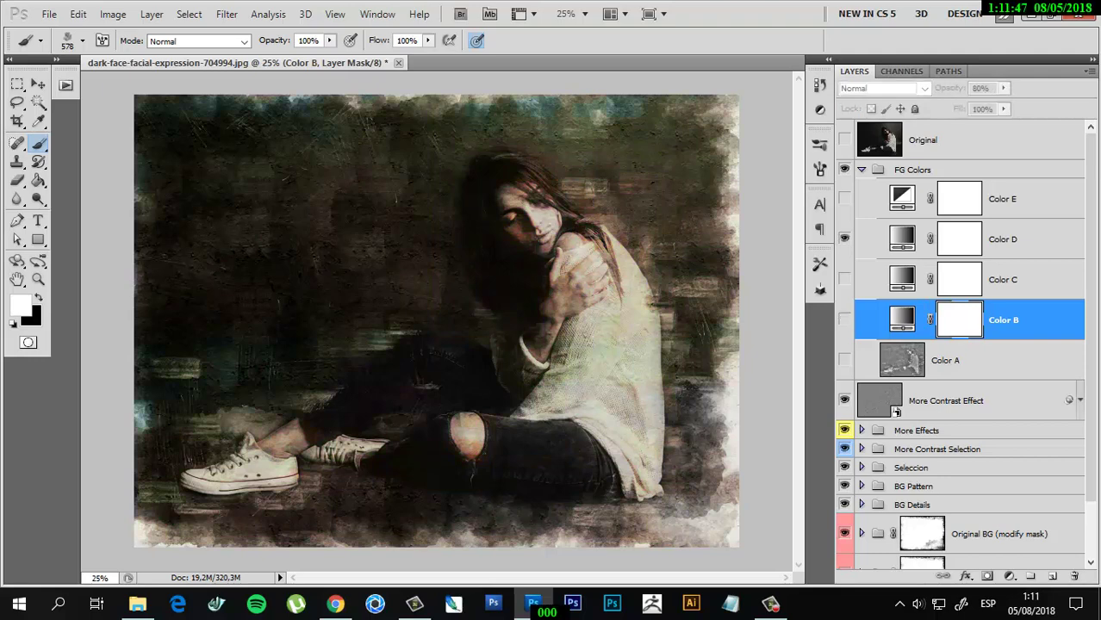
left_click(844, 238)
left_click(844, 198)
left_click(844, 319)
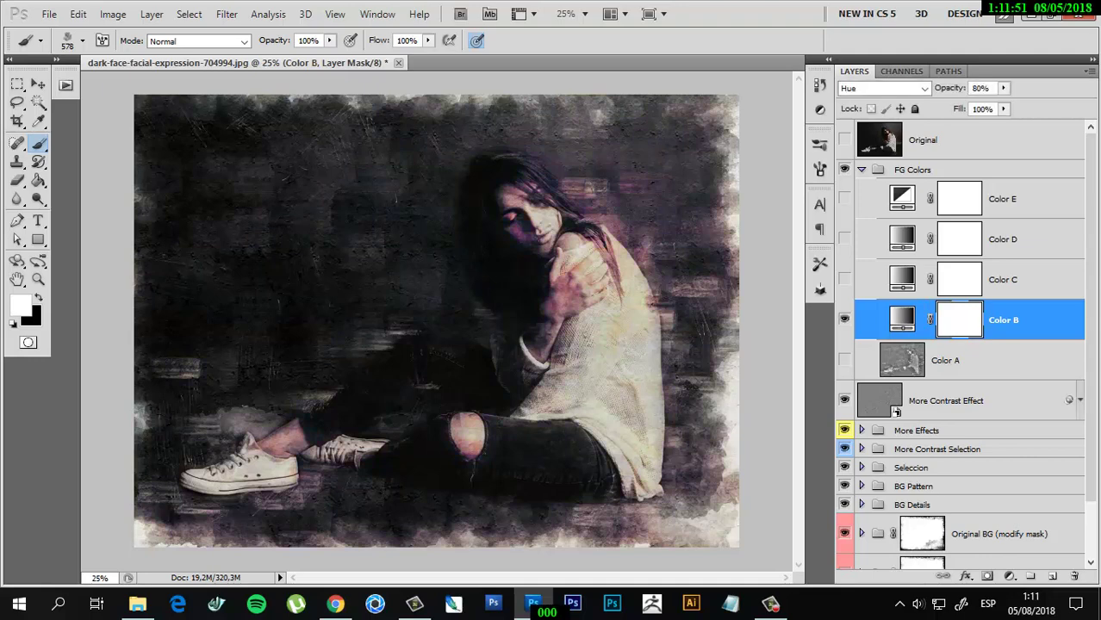
Keep Color B and Color C visible, hiding Colors A, D and E.
scroll(532, 186, "up", 1)
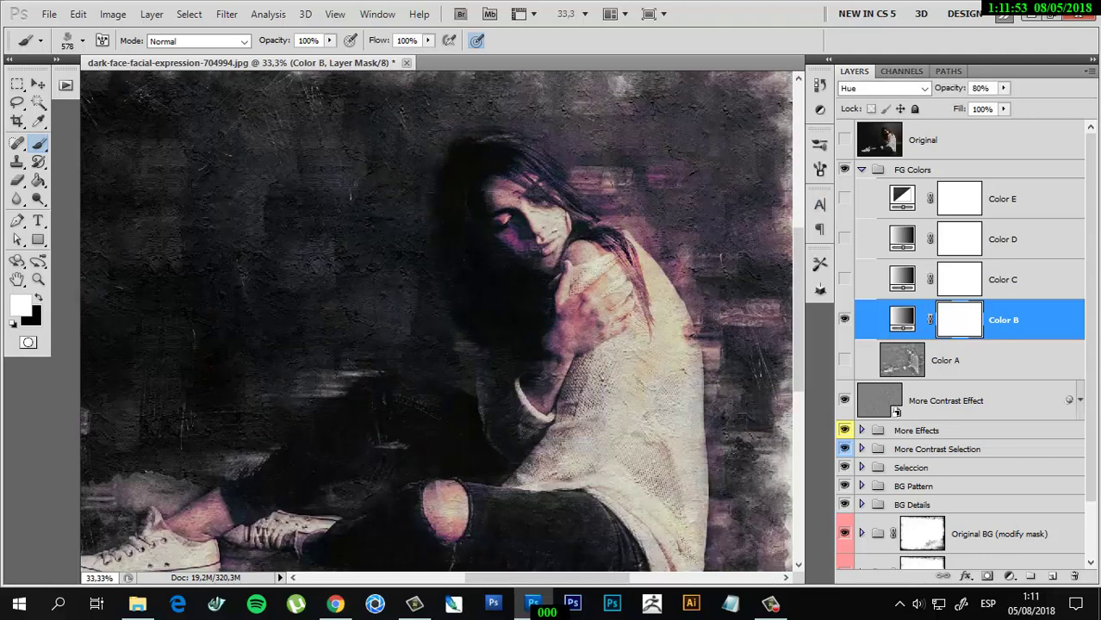
left_click(844, 198)
scroll(436, 318, "down", 3)
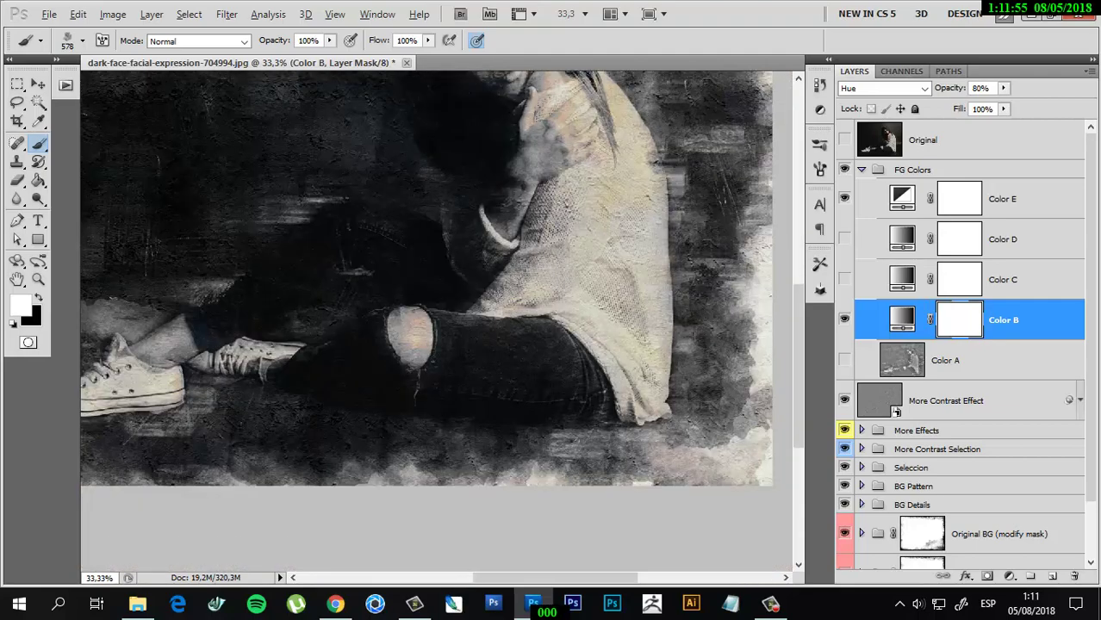
scroll(436, 319, "down", 1)
left_click(844, 198)
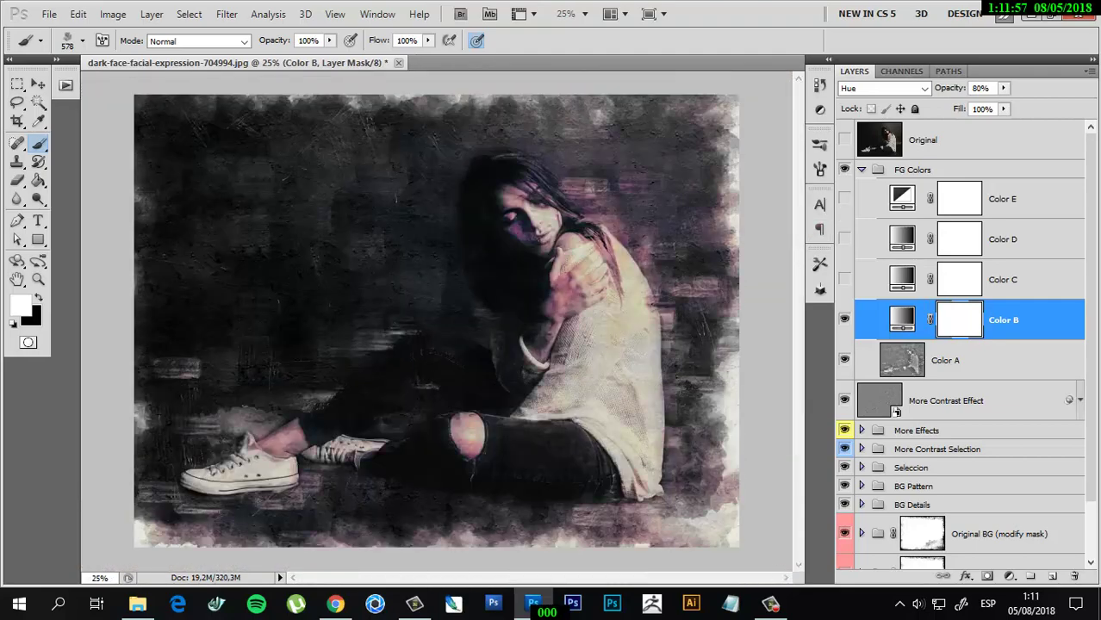
left_click(844, 360)
left_click(844, 278)
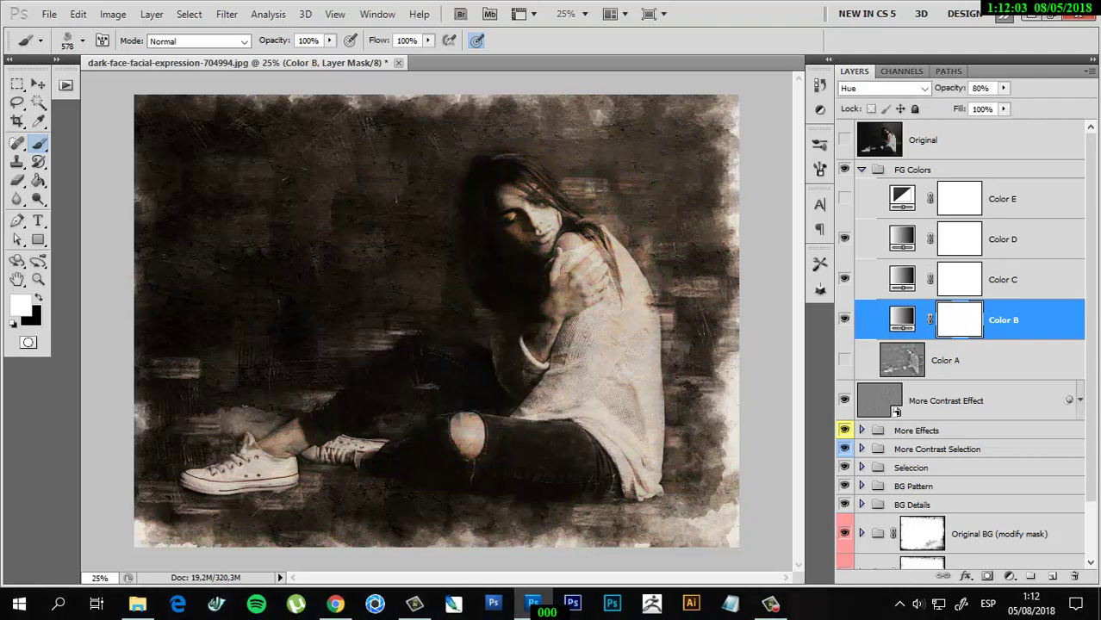
left_click(844, 239)
Select and collapse the FG Colors group.
scroll(594, 177, "up", 3)
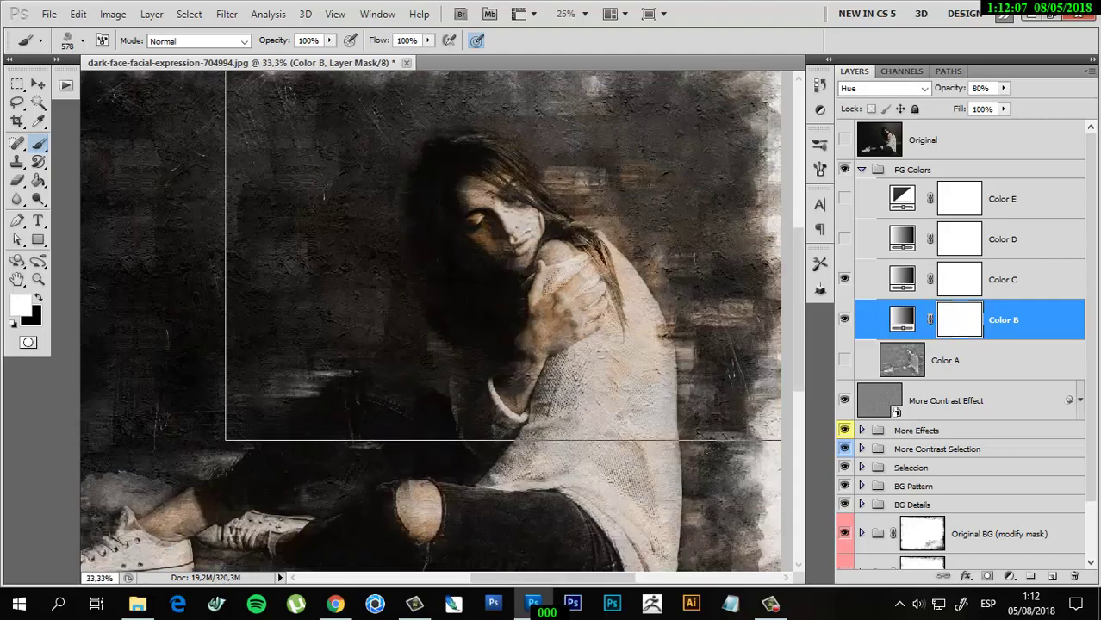
scroll(436, 319, "up", 3)
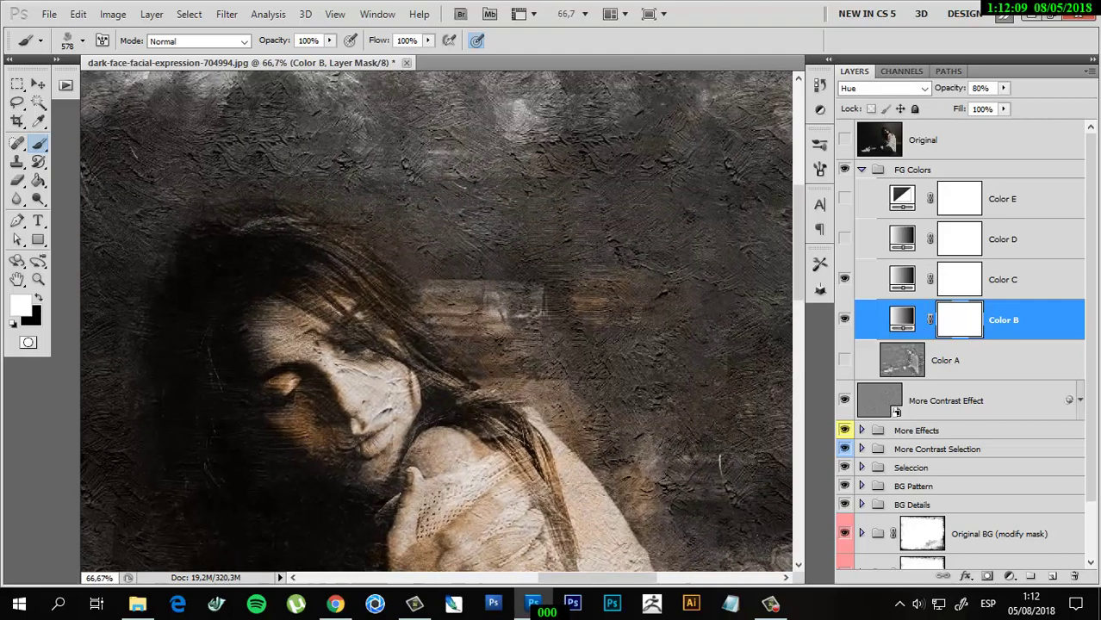
scroll(435, 318, "right", 3)
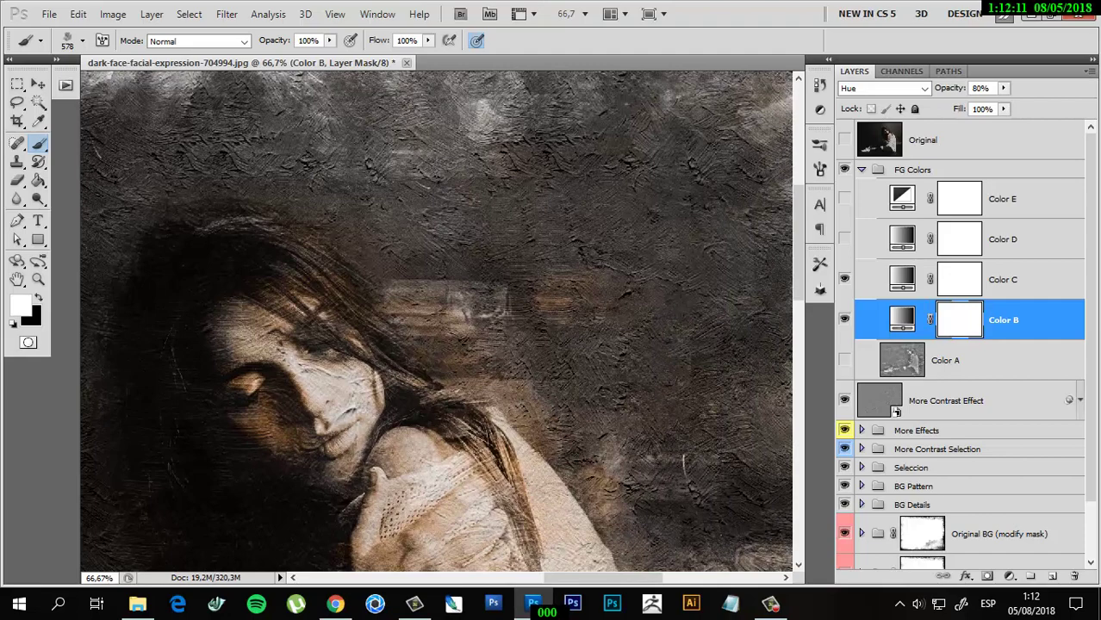
left_click(913, 169)
left_click(861, 169)
Flip the Original layer off and on to compare, then close the portrait without saving.
scroll(436, 319, "down", 2)
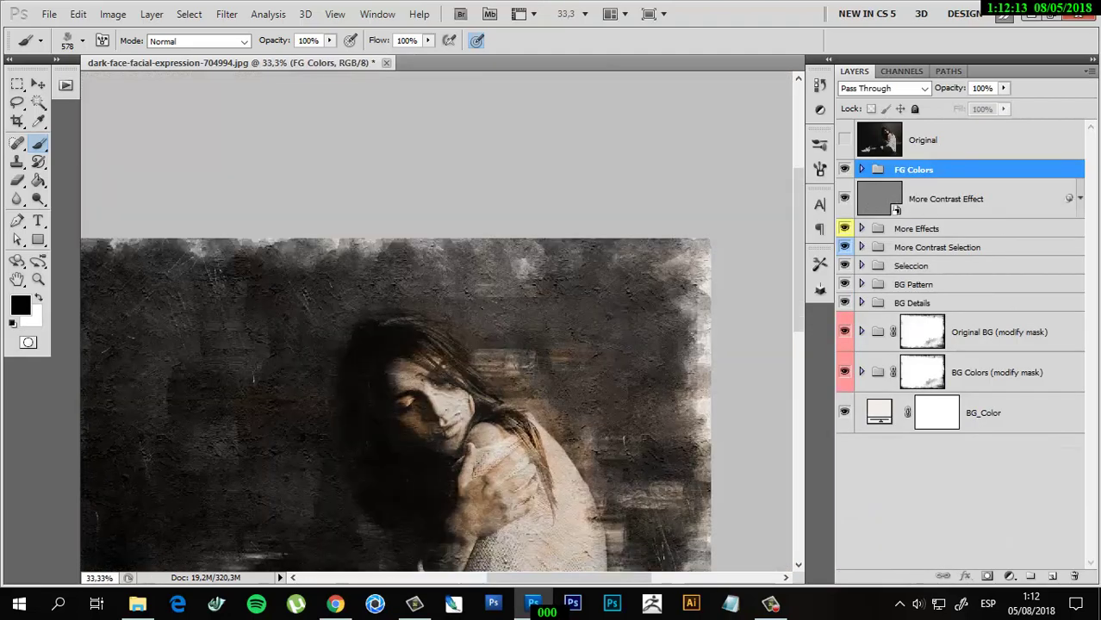
scroll(436, 319, "down", 2)
scroll(436, 319, "down", 1)
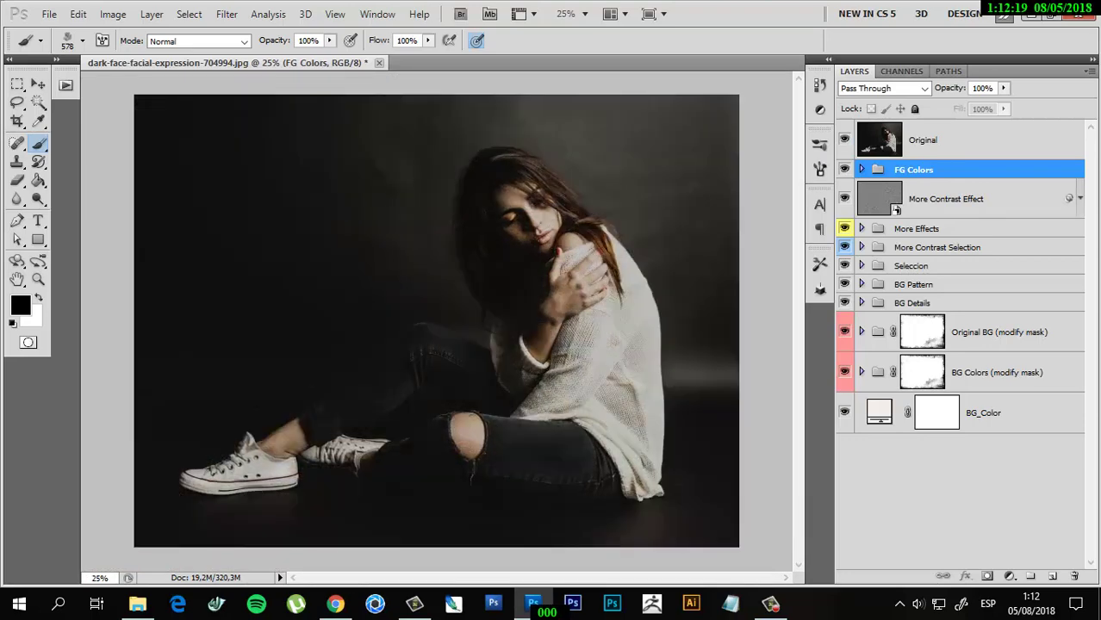
left_click(844, 140)
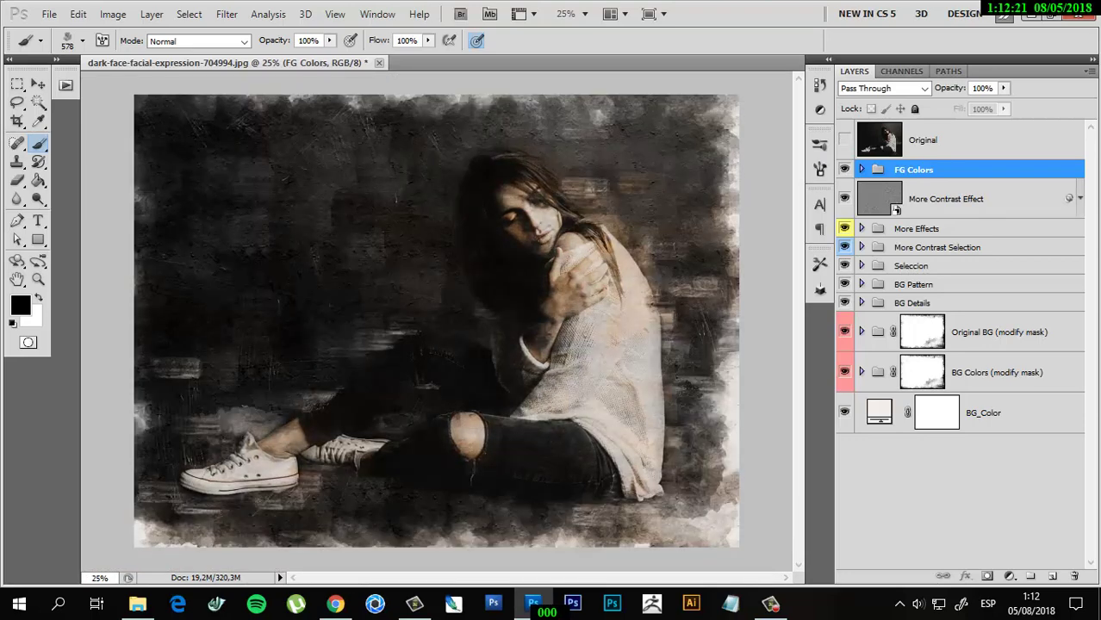
left_click(844, 139)
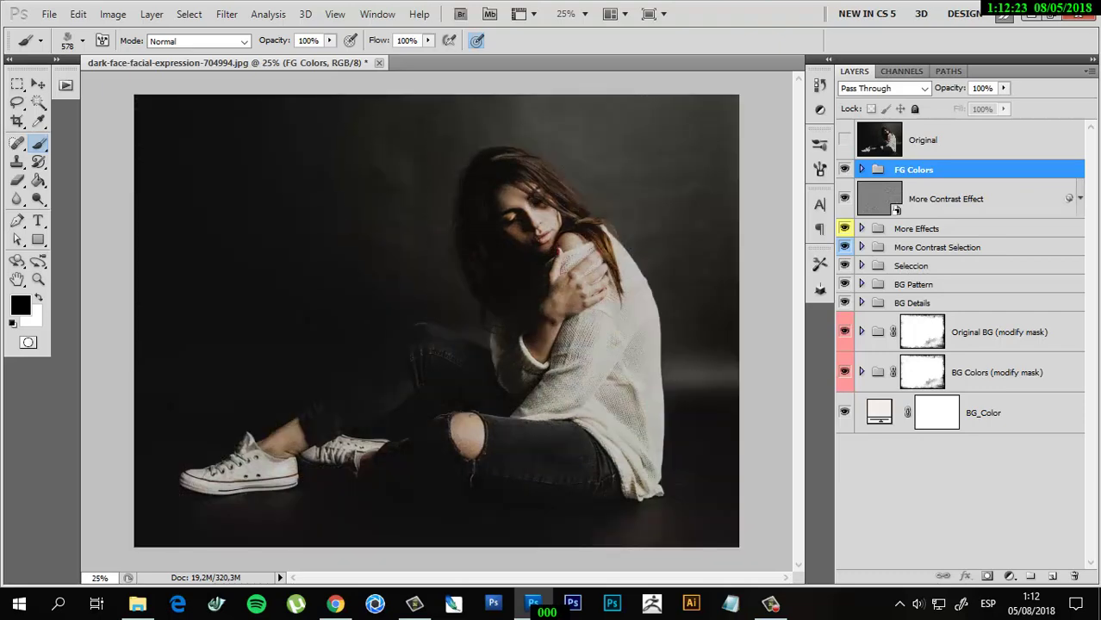
left_click(378, 62)
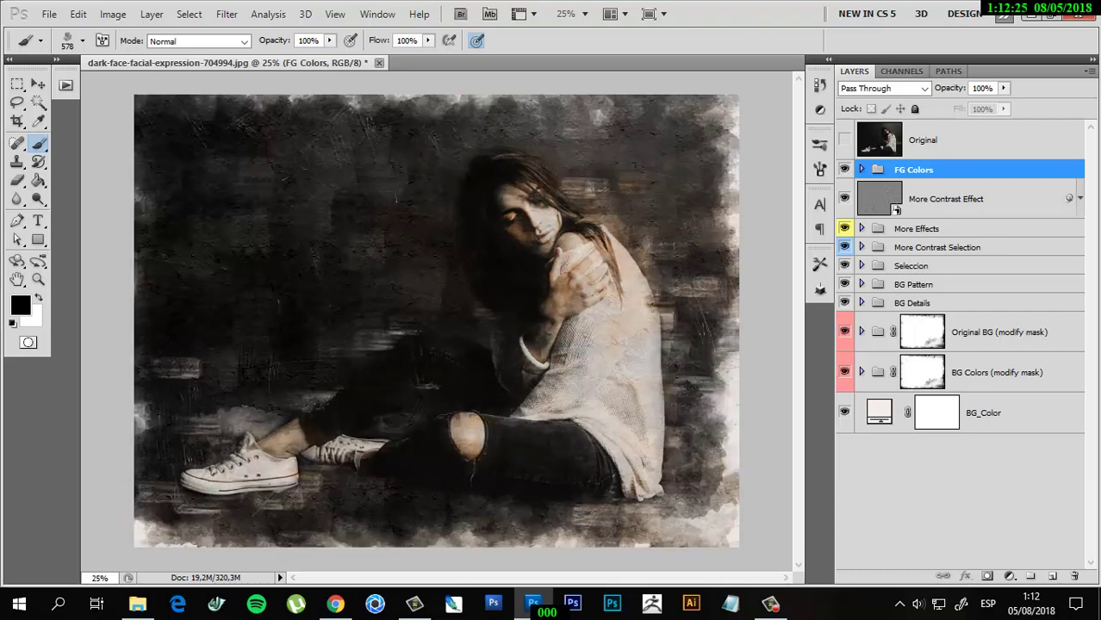
left_click(440, 245)
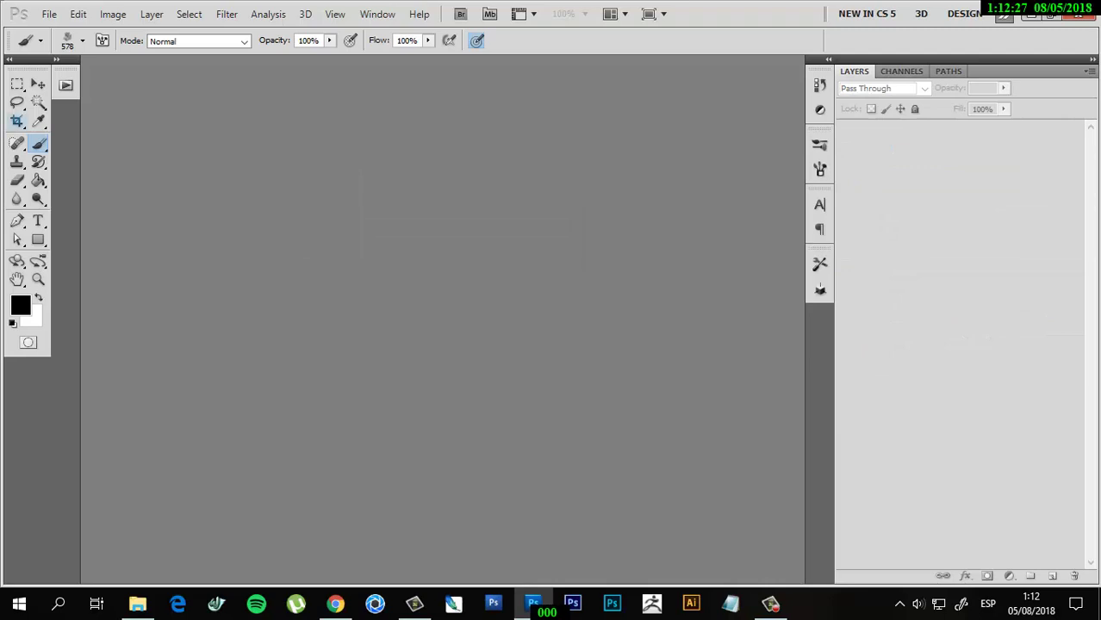
Open alone-child-children-573271.jpg from the Fotos folder via File > Open.
left_click(49, 14)
left_click(69, 46)
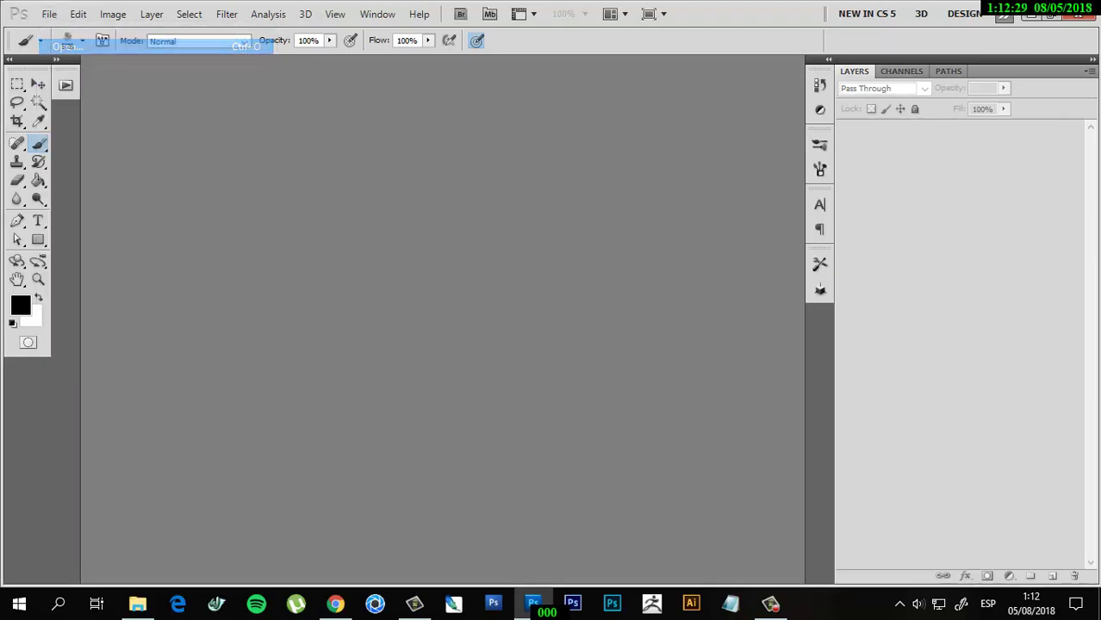
scroll(827, 354, "down", 3)
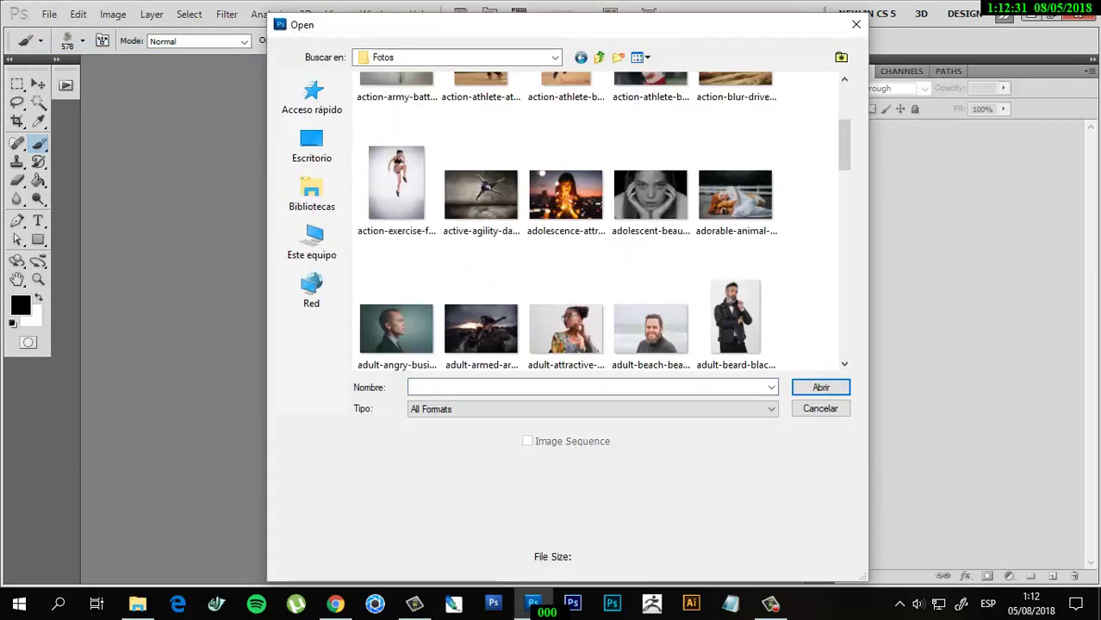
scroll(826, 355, "down", 3)
scroll(827, 355, "down", 3)
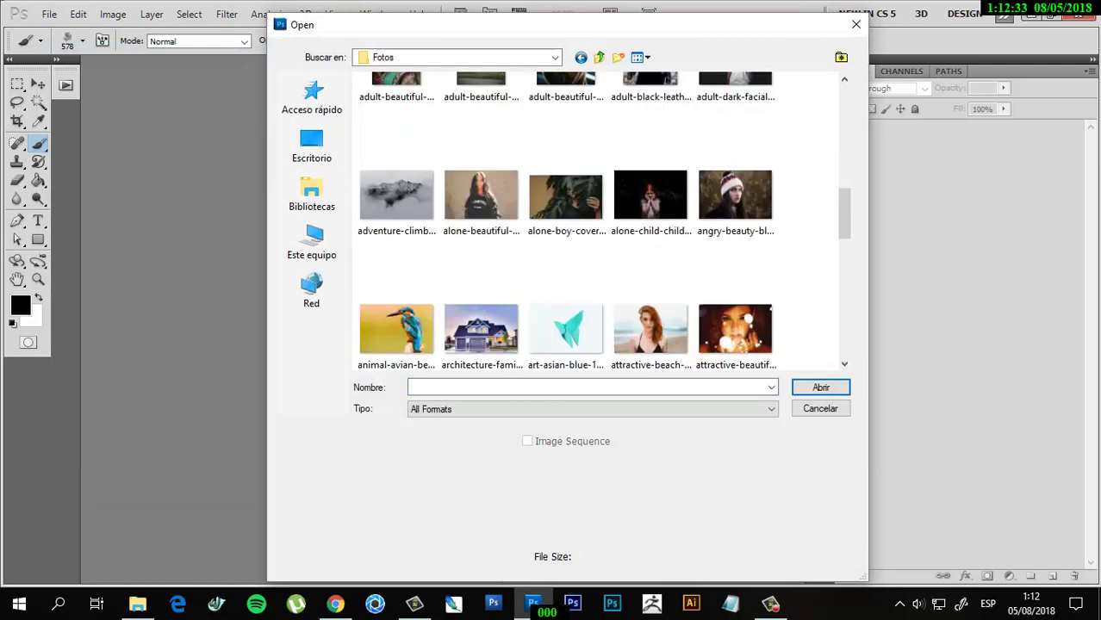
scroll(598, 222, "down", 3)
scroll(599, 222, "down", 3)
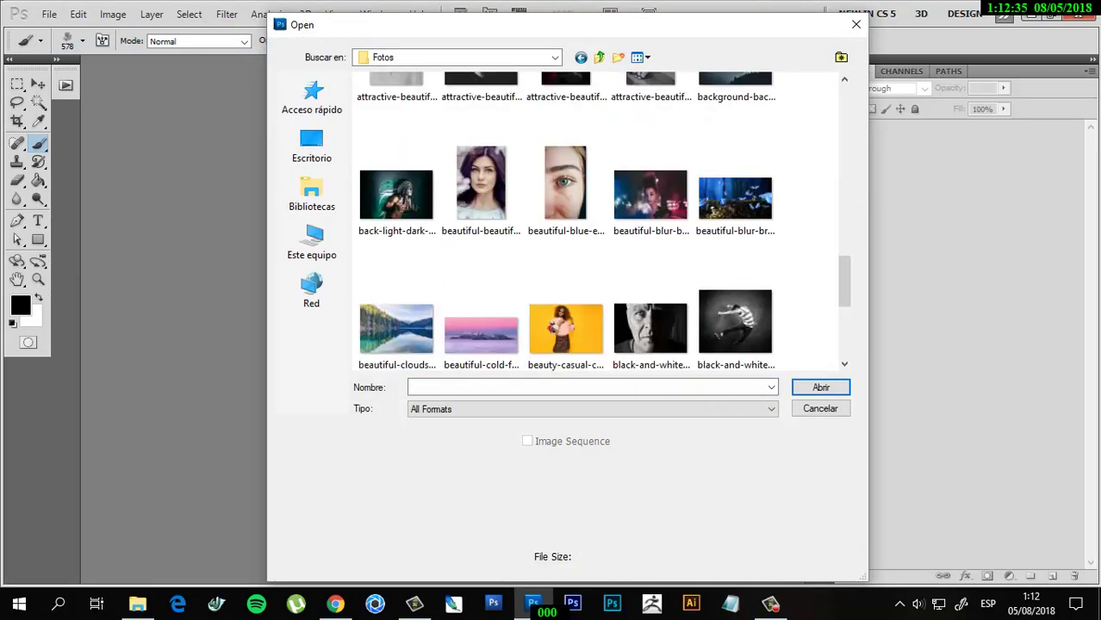
scroll(598, 222, "up", 3)
scroll(599, 222, "up", 3)
left_click(650, 194)
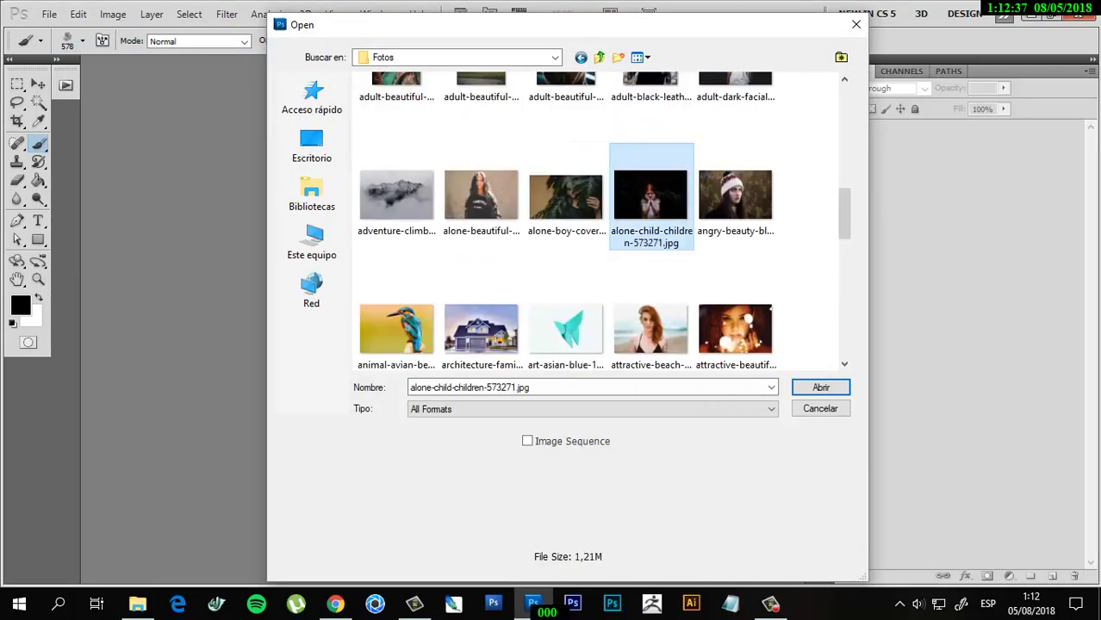
double_click(651, 195)
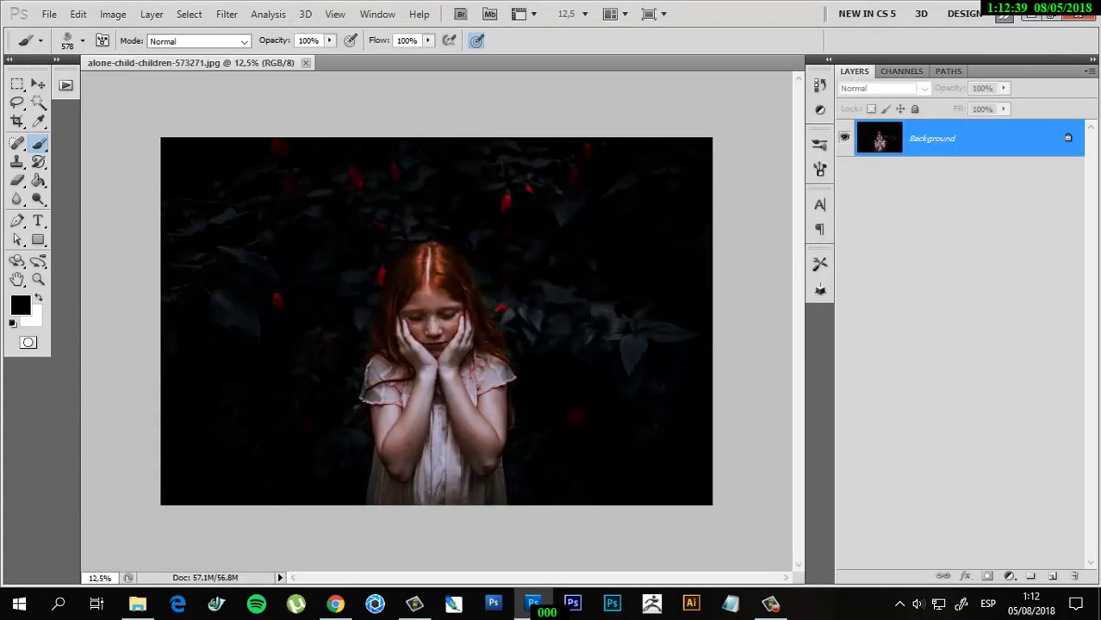
Check the photo's original size in Image Size without changing it.
left_click(113, 14)
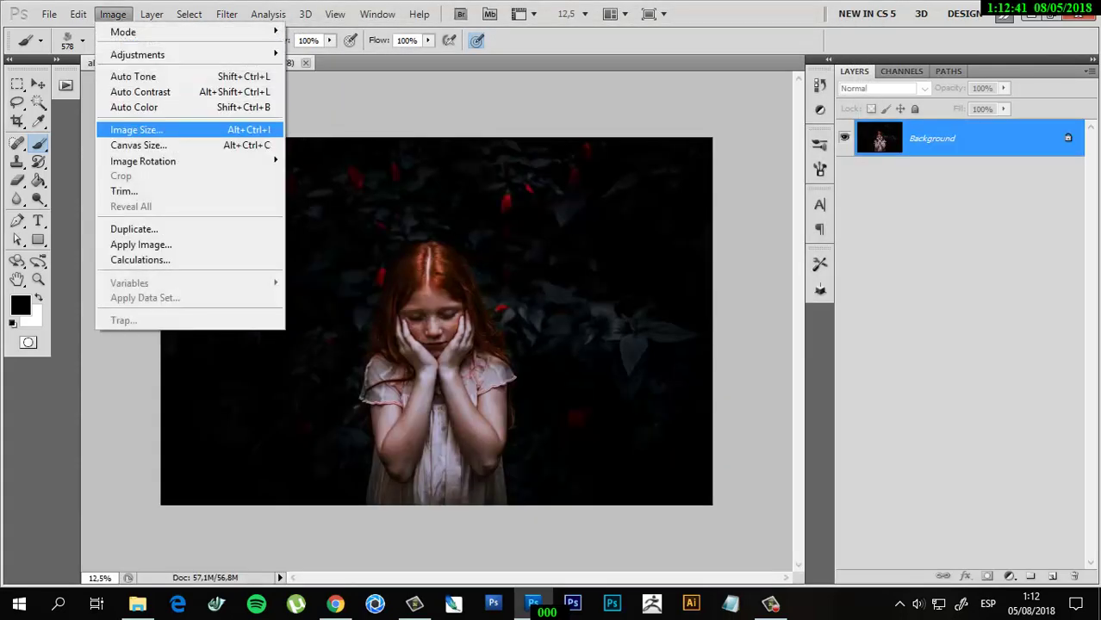
left_click(138, 130)
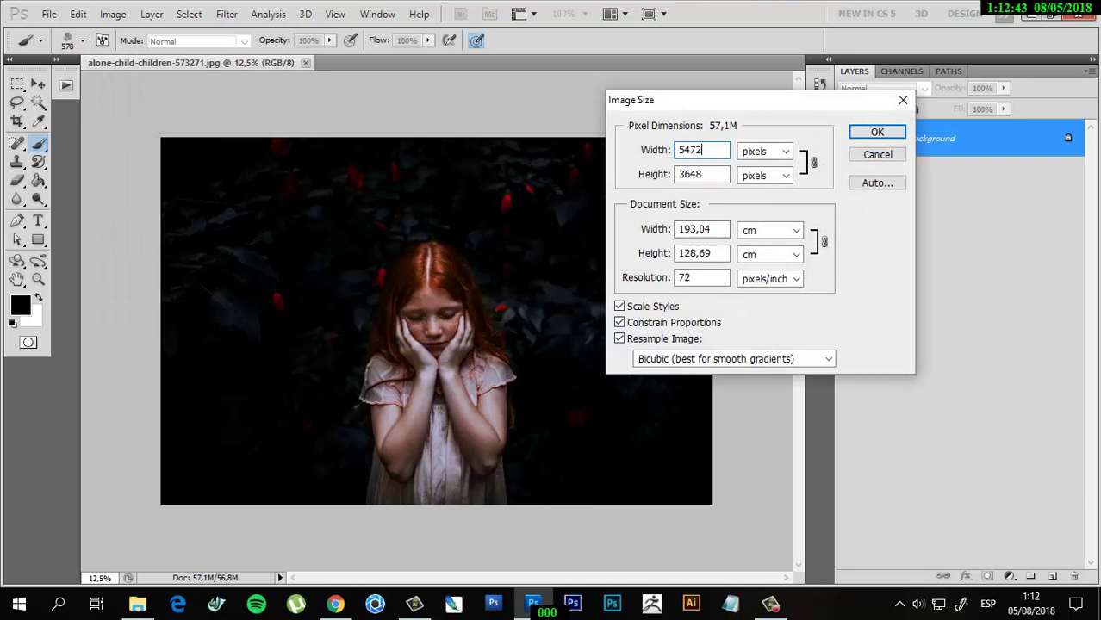
left_click(878, 155)
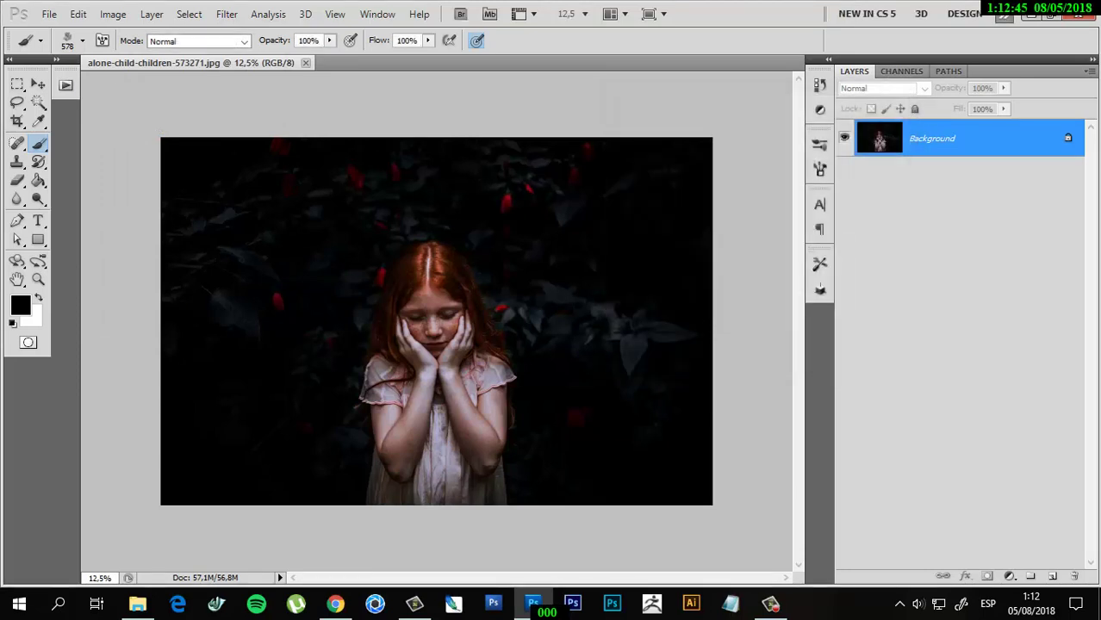
Crop the photo to a tall portrait frame tightly around the girl.
key("c")
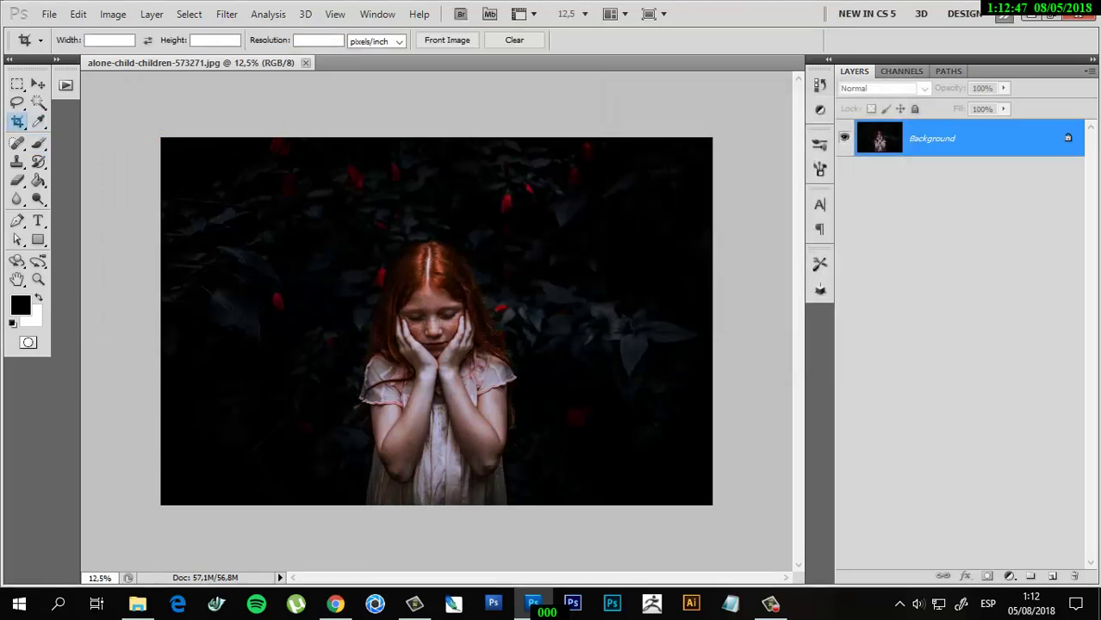
left_click_drag(161, 138, 686, 506)
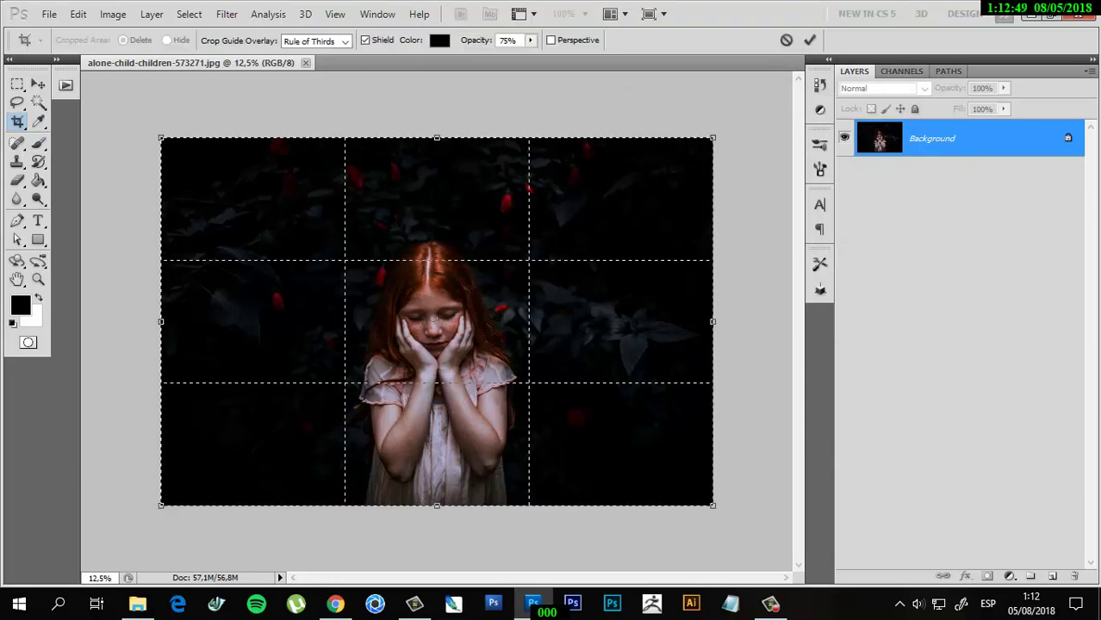
left_click_drag(686, 321, 586, 321)
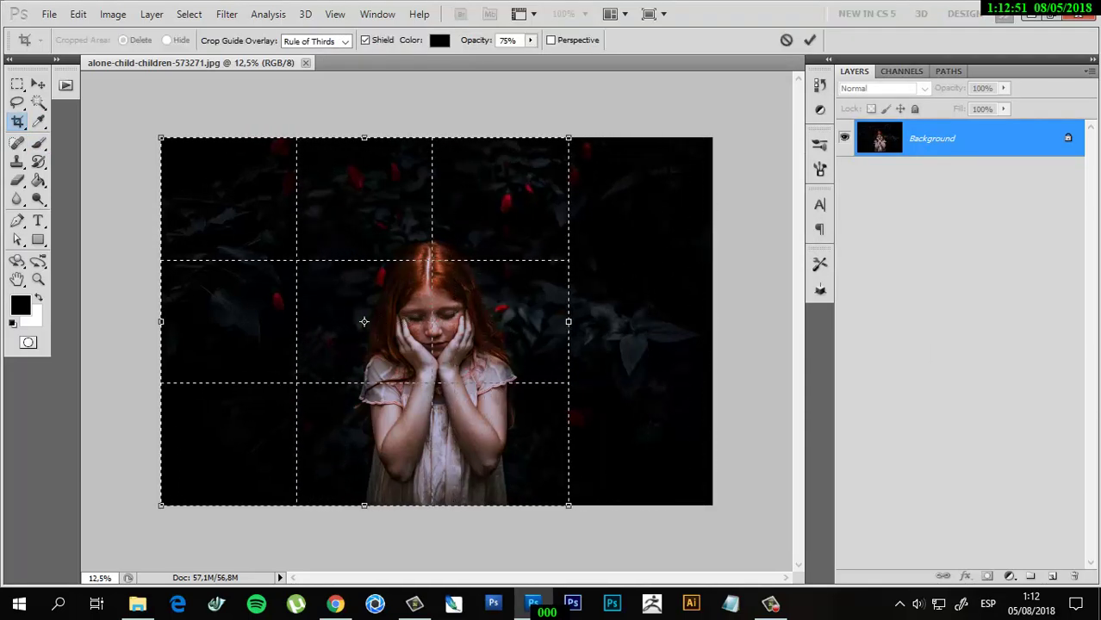
left_click_drag(161, 138, 302, 138)
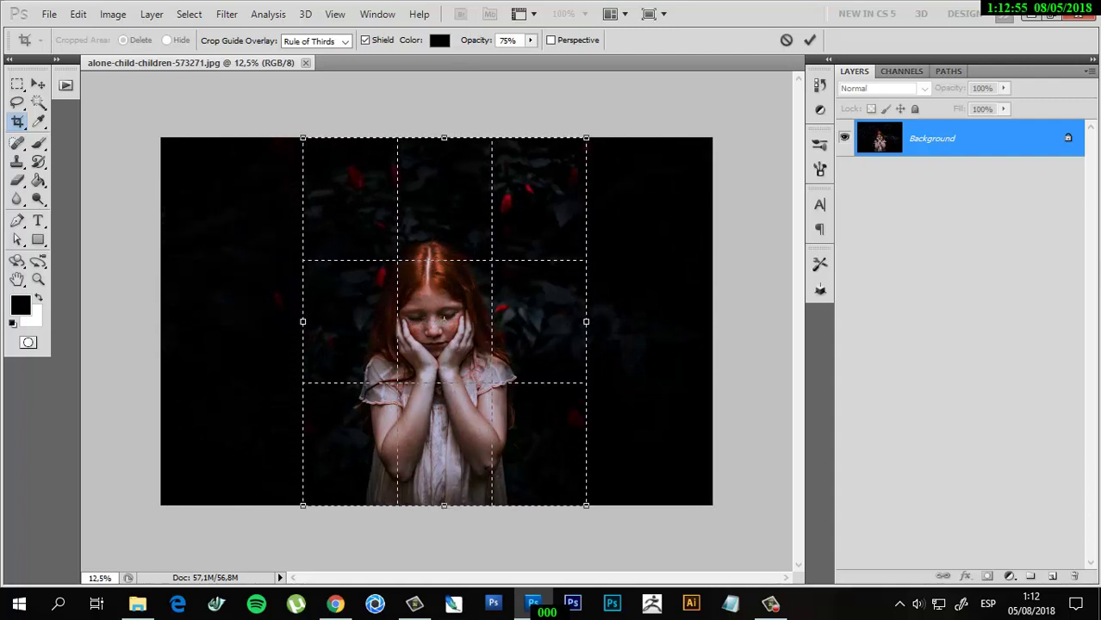
left_click_drag(443, 138, 444, 176)
left_click_drag(585, 341, 554, 341)
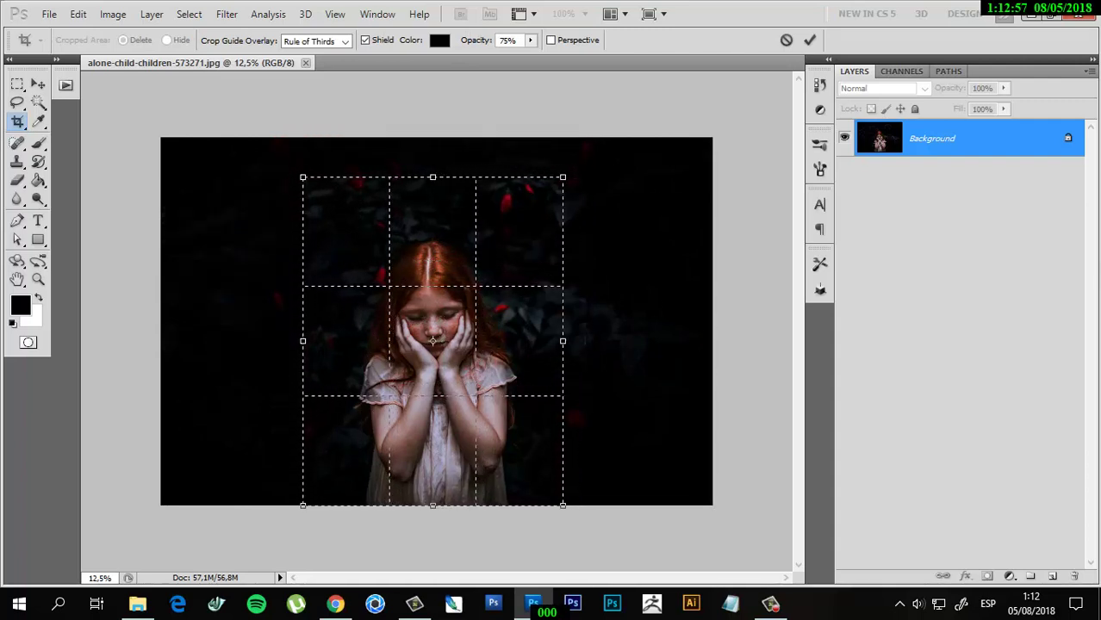
left_click_drag(302, 341, 324, 341)
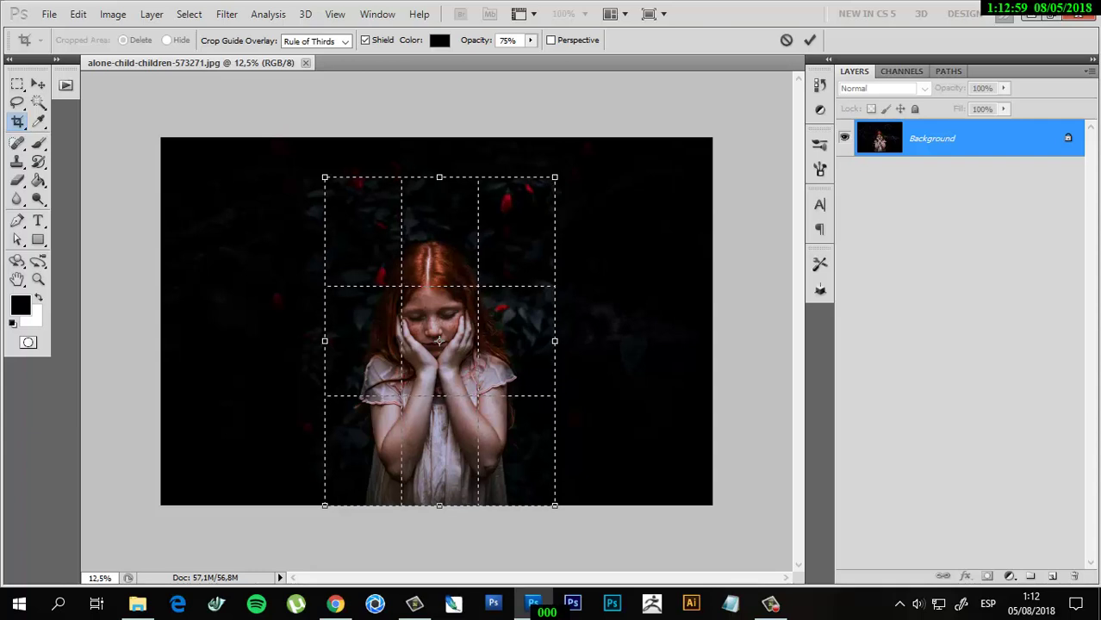
left_click_drag(439, 177, 439, 187)
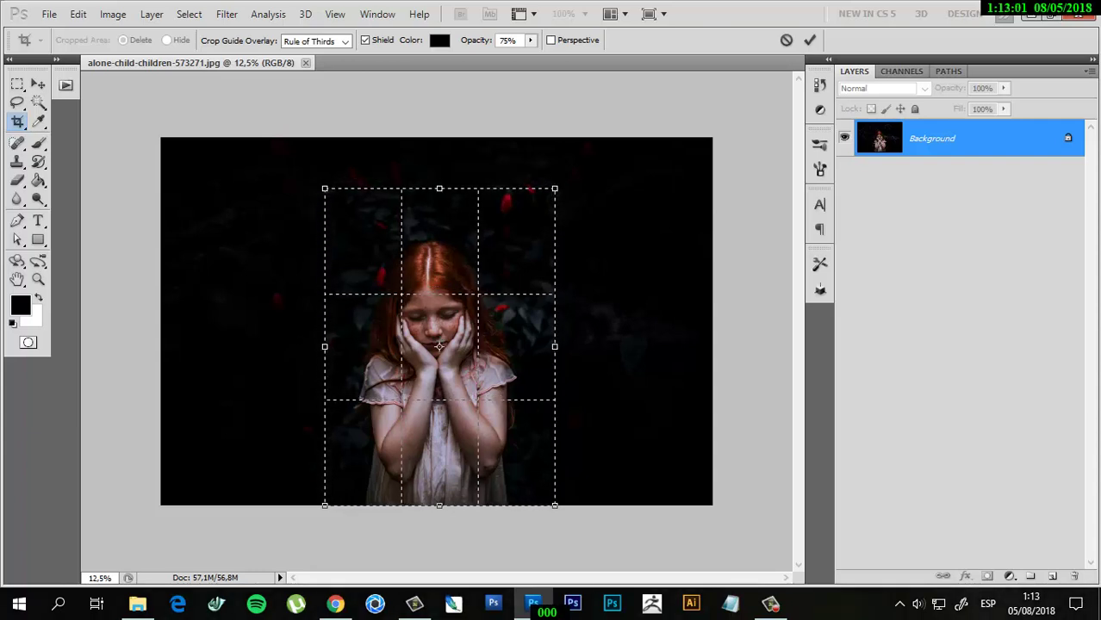
left_click_drag(554, 346, 552, 347)
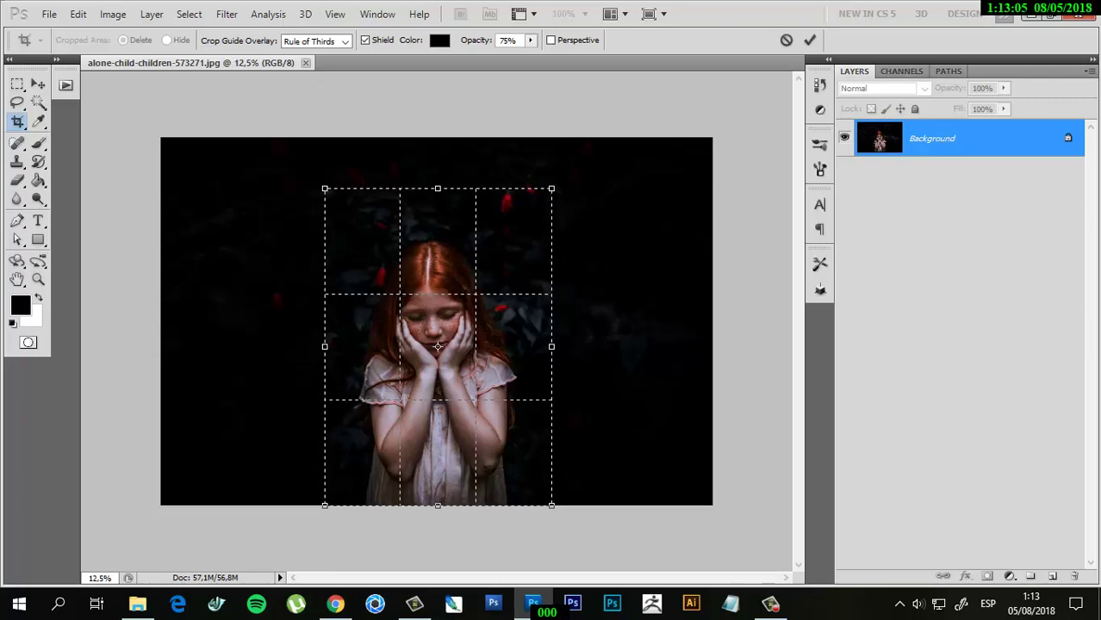
key("Return")
Confirm the cropped size of 2248 × 3144 pixels in Image Size, then zoom in.
left_click(113, 13)
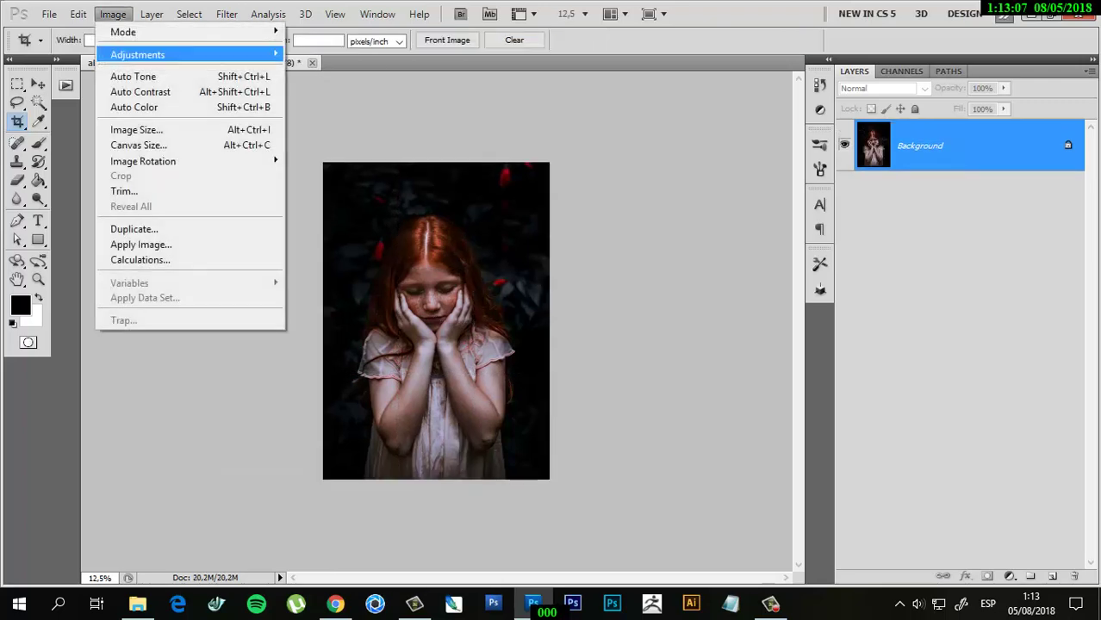
key("Return")
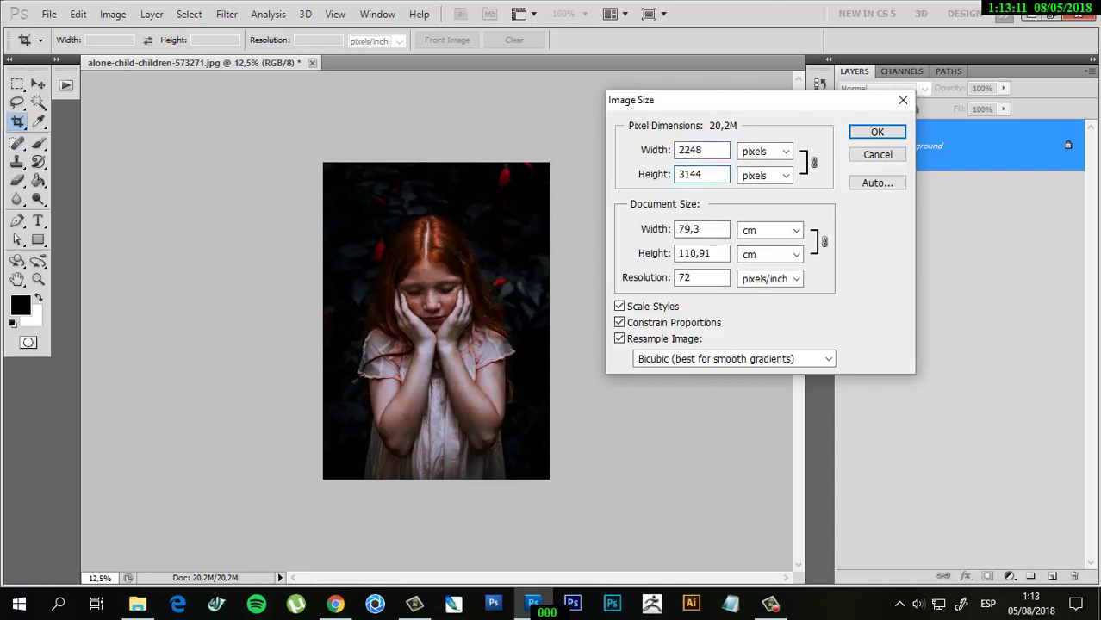
key("Tab")
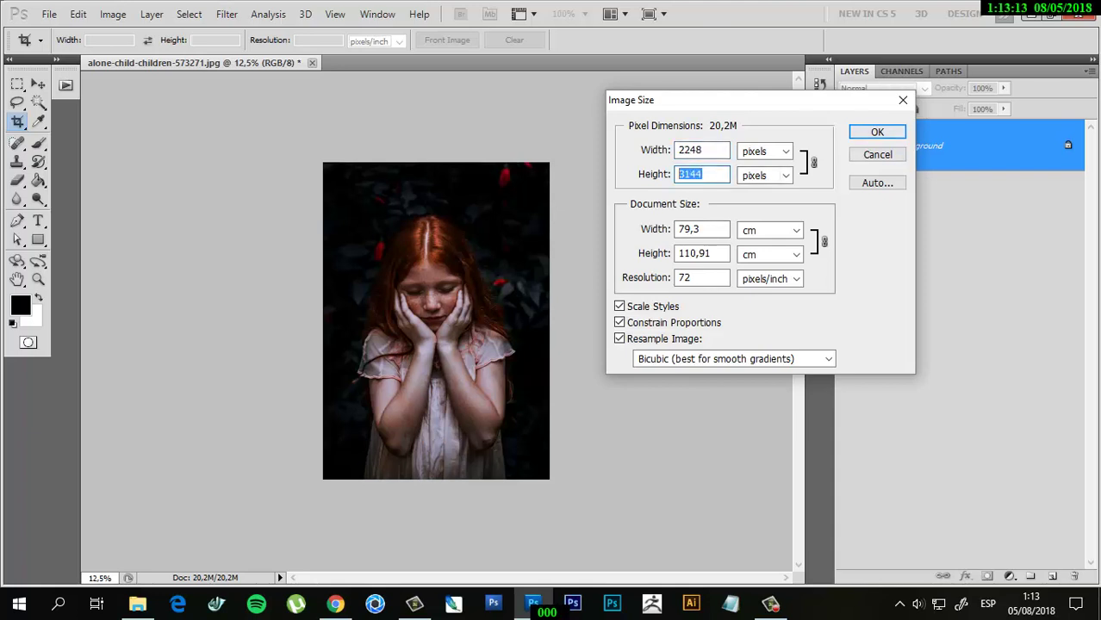
key("Return")
left_click_drag(389, 183, 549, 420)
key("ctrl+plus")
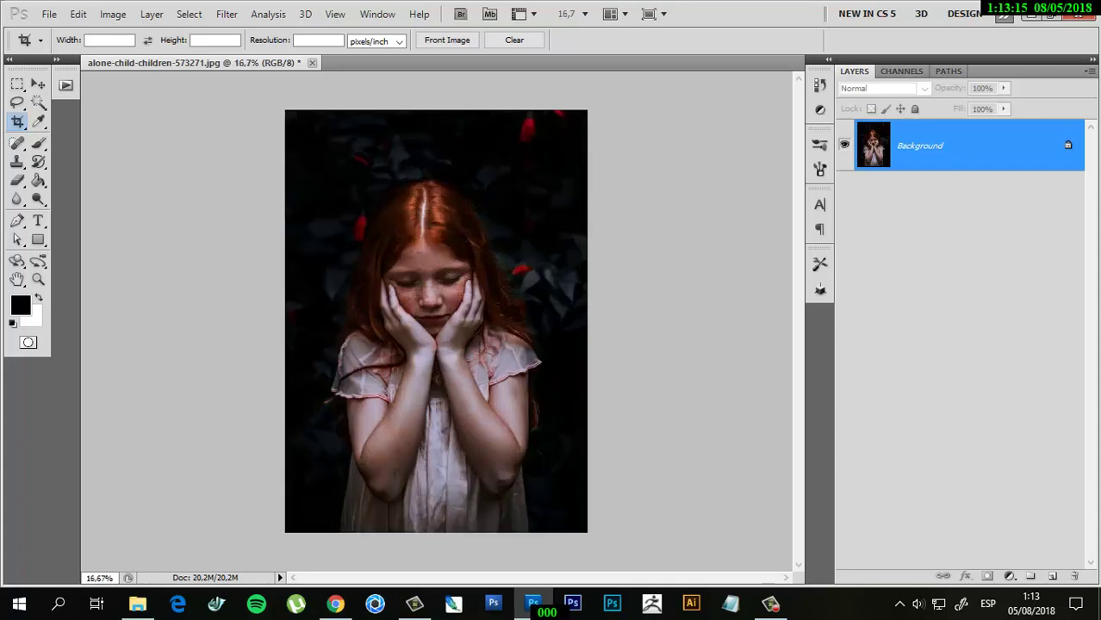
Show the Actions panel and convert Background into a layer named xsdfgsdfts.
left_click(57, 59)
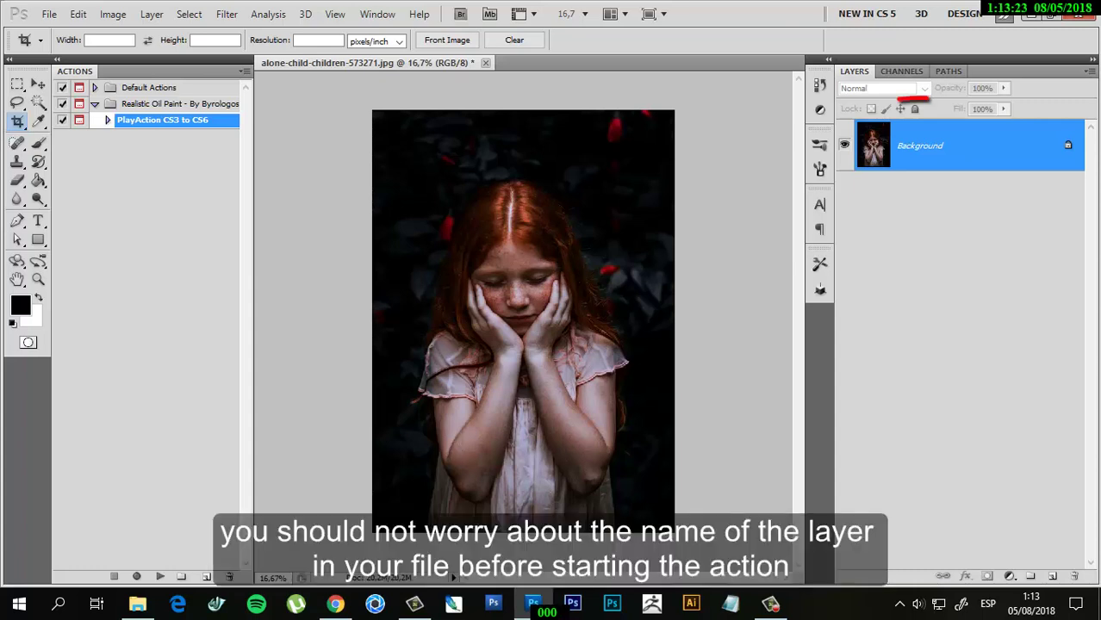
double_click(920, 146)
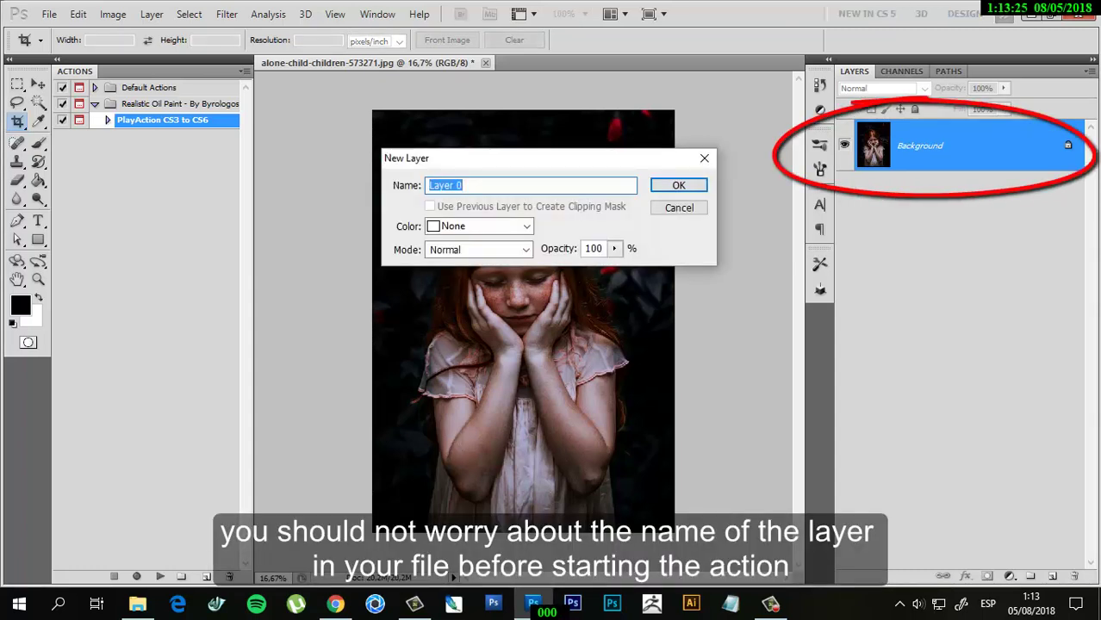
type("xsdfgs")
type("dfts")
key("Return")
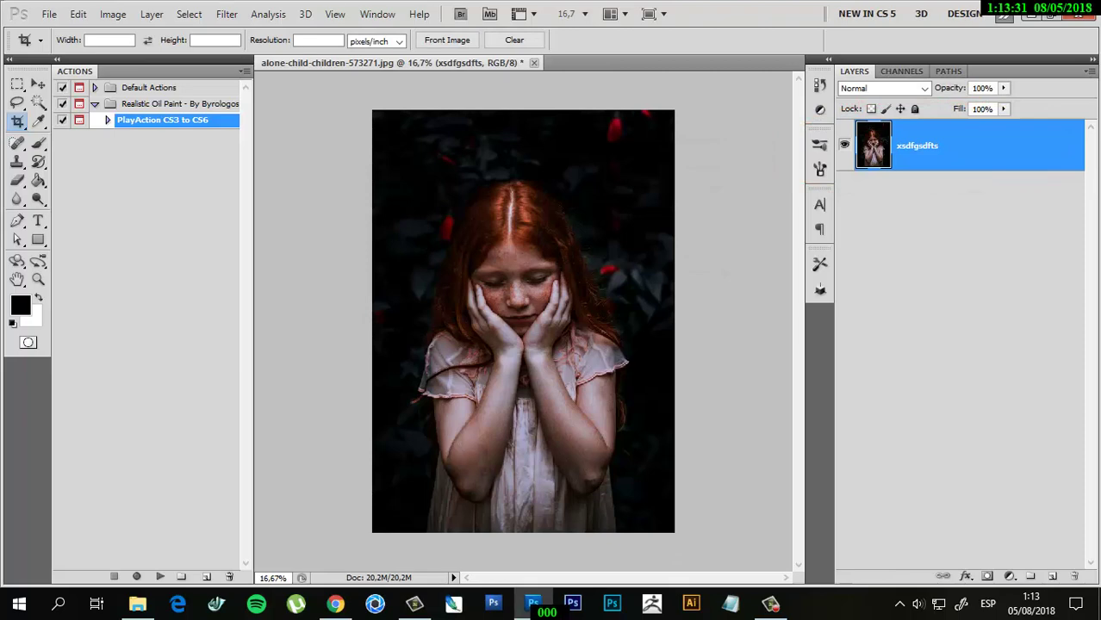
Play the PlayAction CS3 to CS6 action and dismiss its End message.
left_click(159, 577)
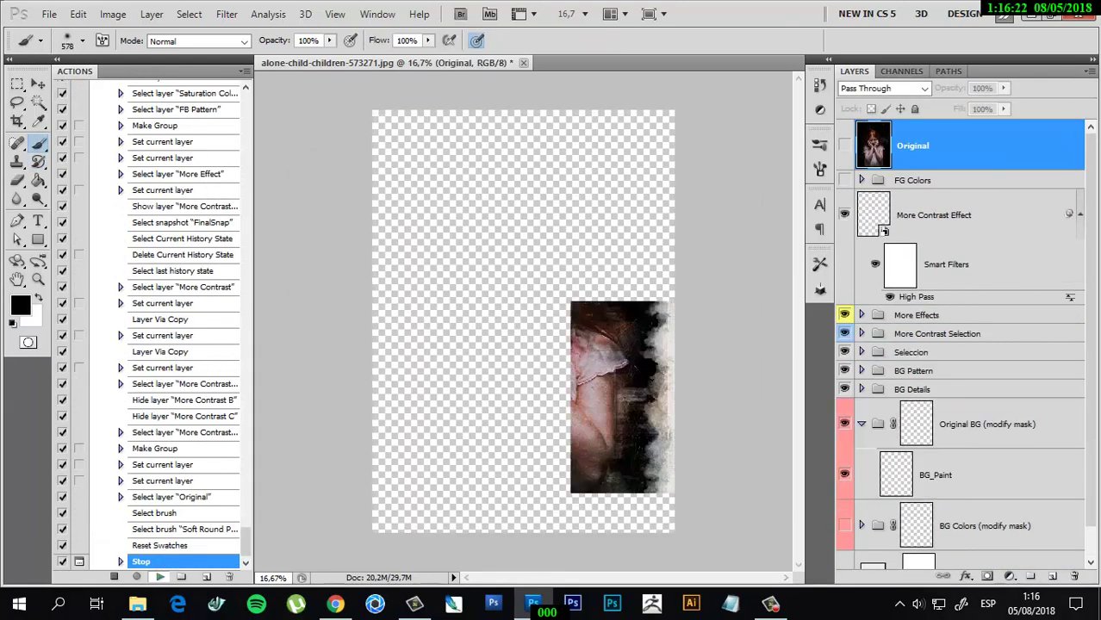
key("Return")
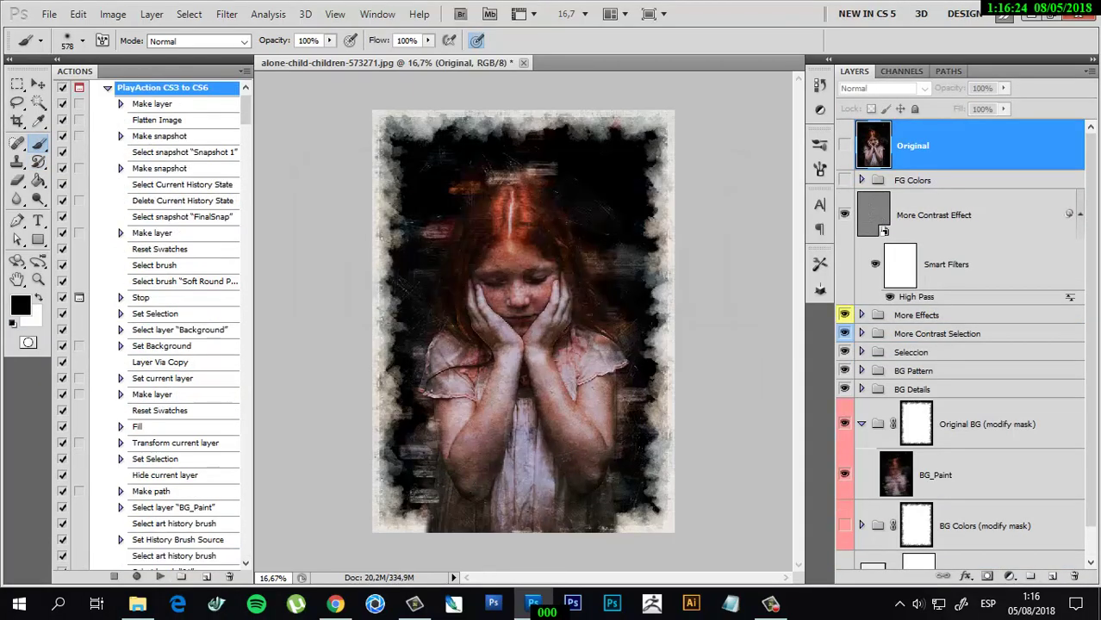
Collapse the actions list, zoom in, and pan across the painted face and forearms.
left_click(107, 87)
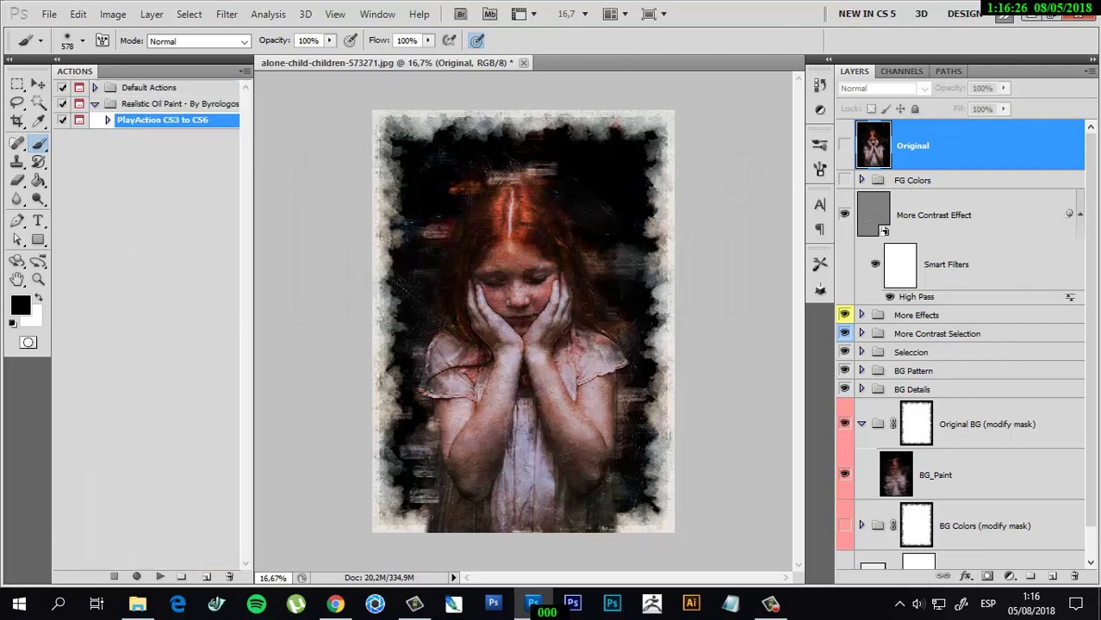
left_click(249, 59)
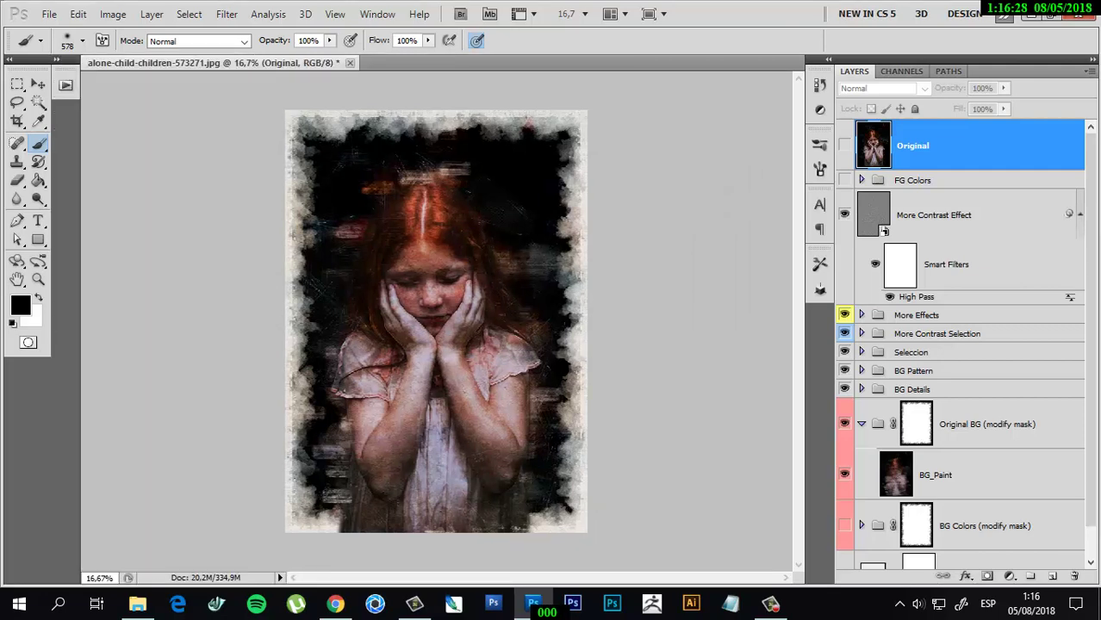
key("ctrl+plus")
key("ctrl+plus")
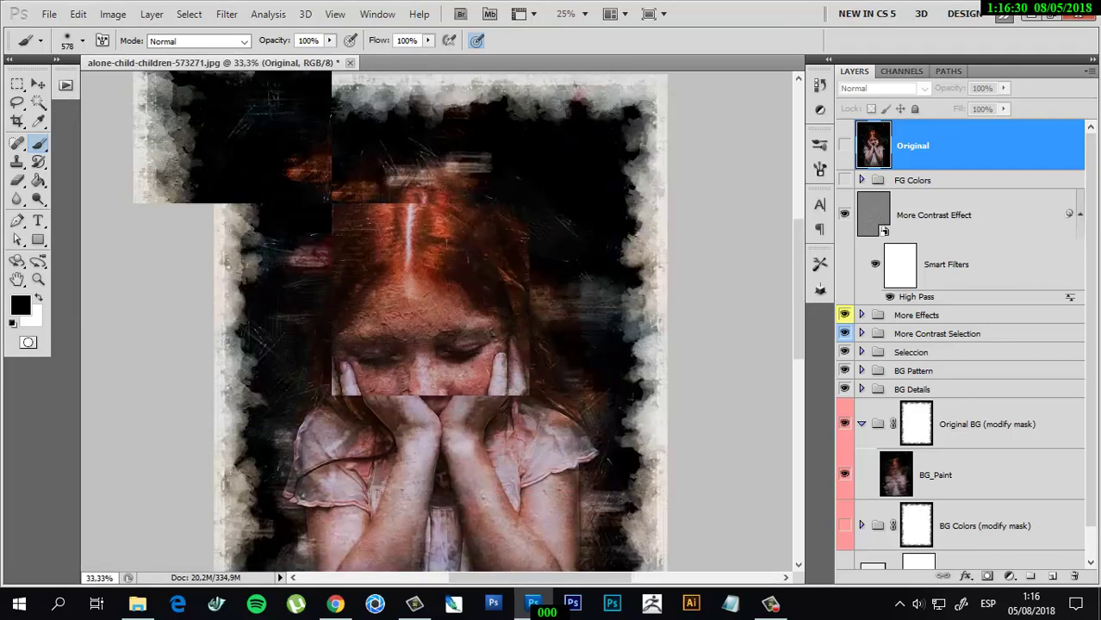
key("ctrl+plus")
left_click_drag(435, 319, 623, 224)
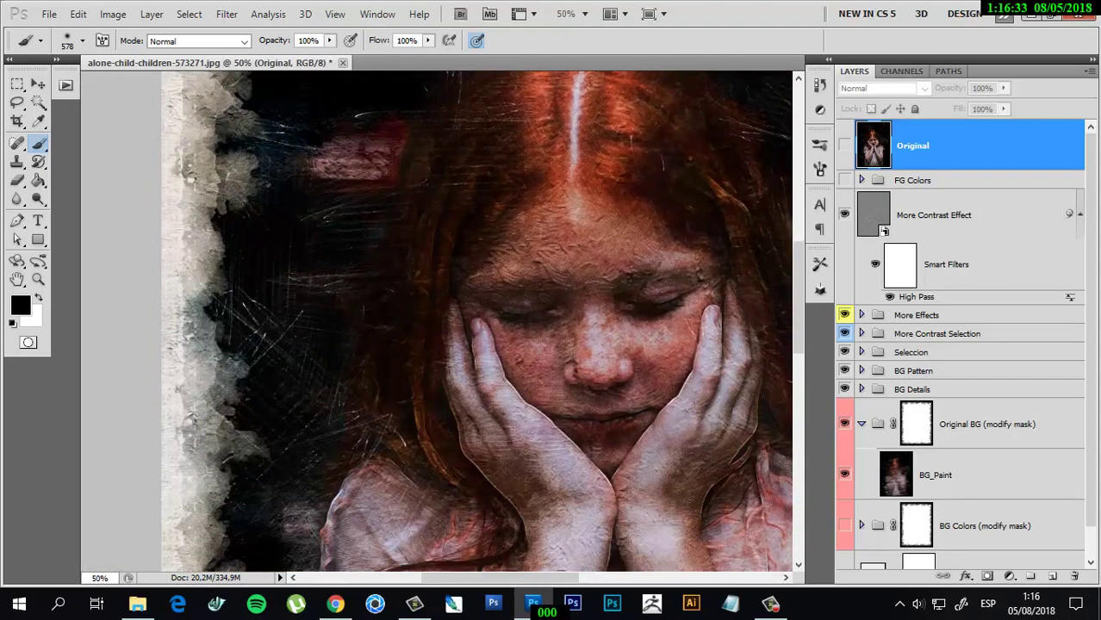
left_click_drag(435, 318, 349, 232)
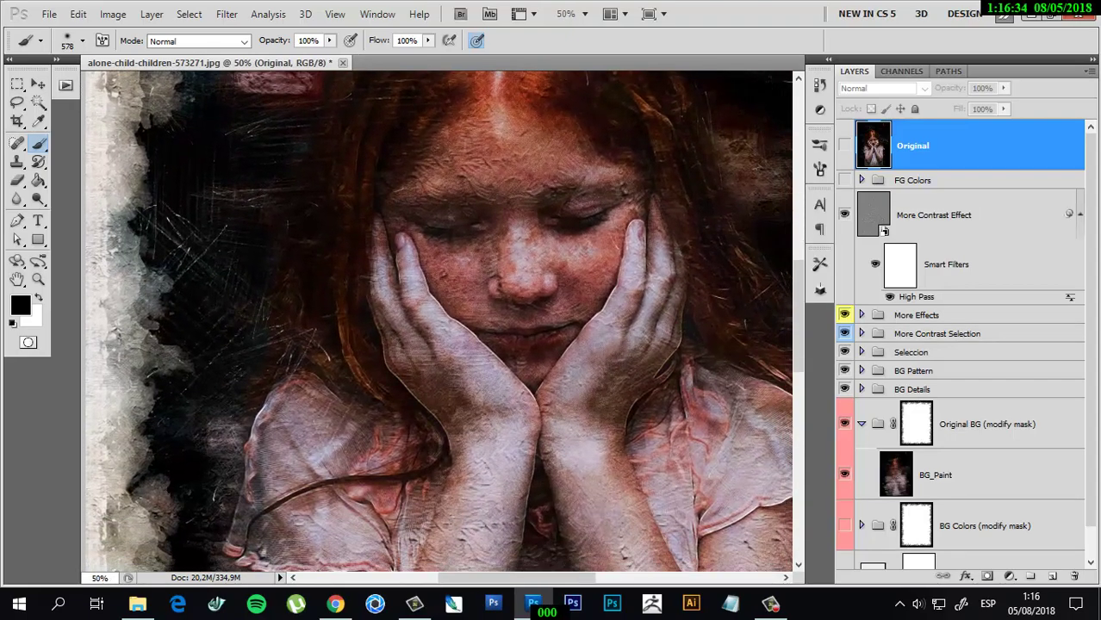
left_click_drag(517, 388, 259, 86)
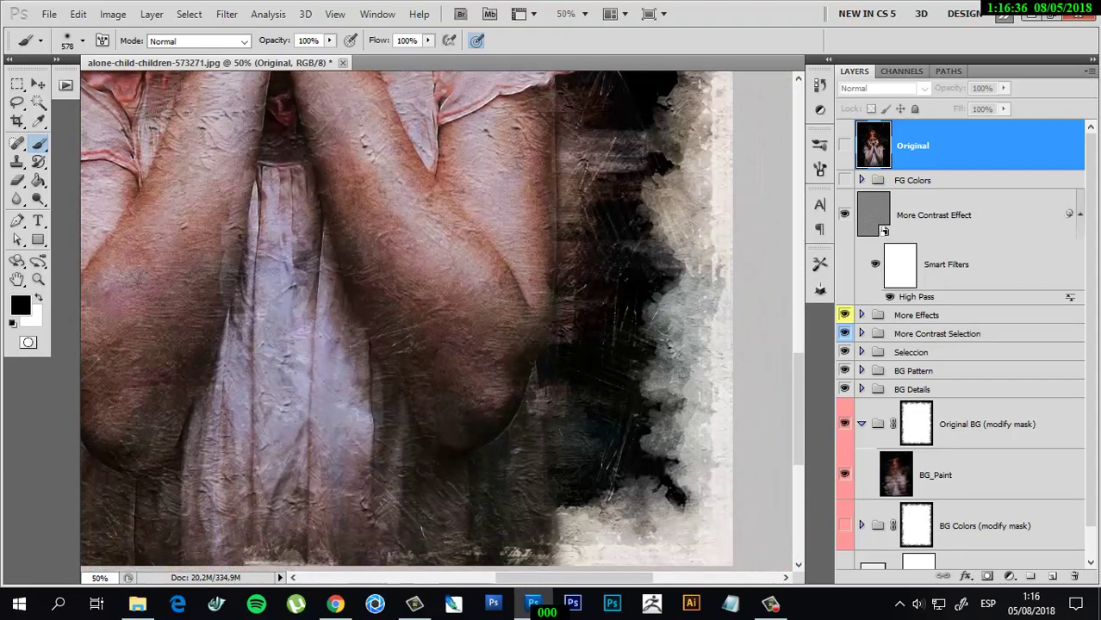
left_click_drag(434, 318, 500, 295)
Zoom out to the whole image and flick the Original layer on and off.
key("ctrl+minus")
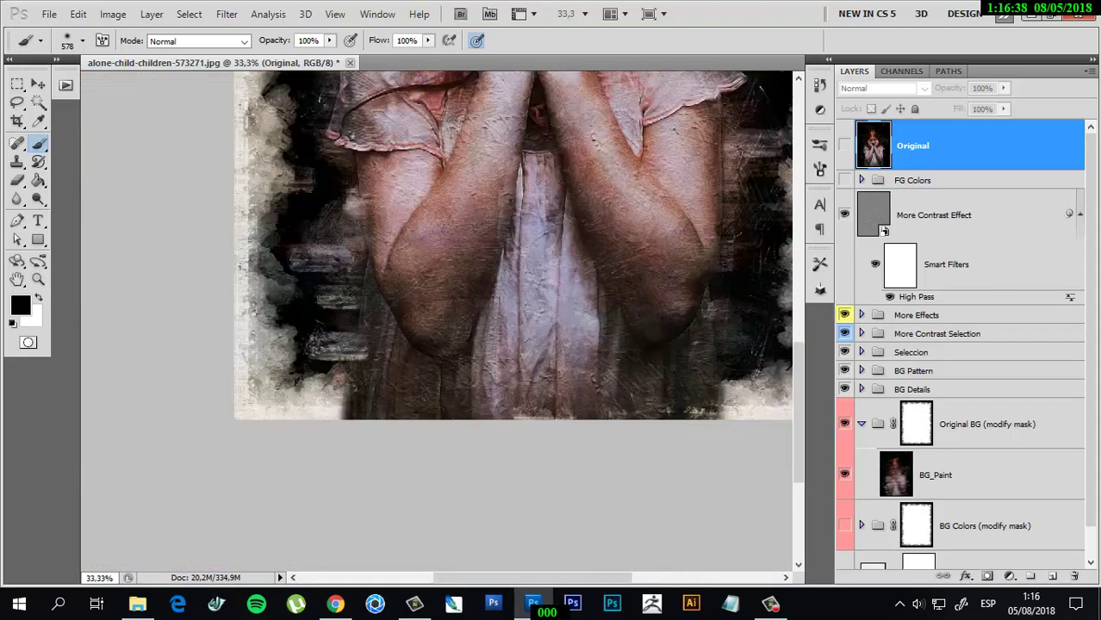
key("ctrl+minus")
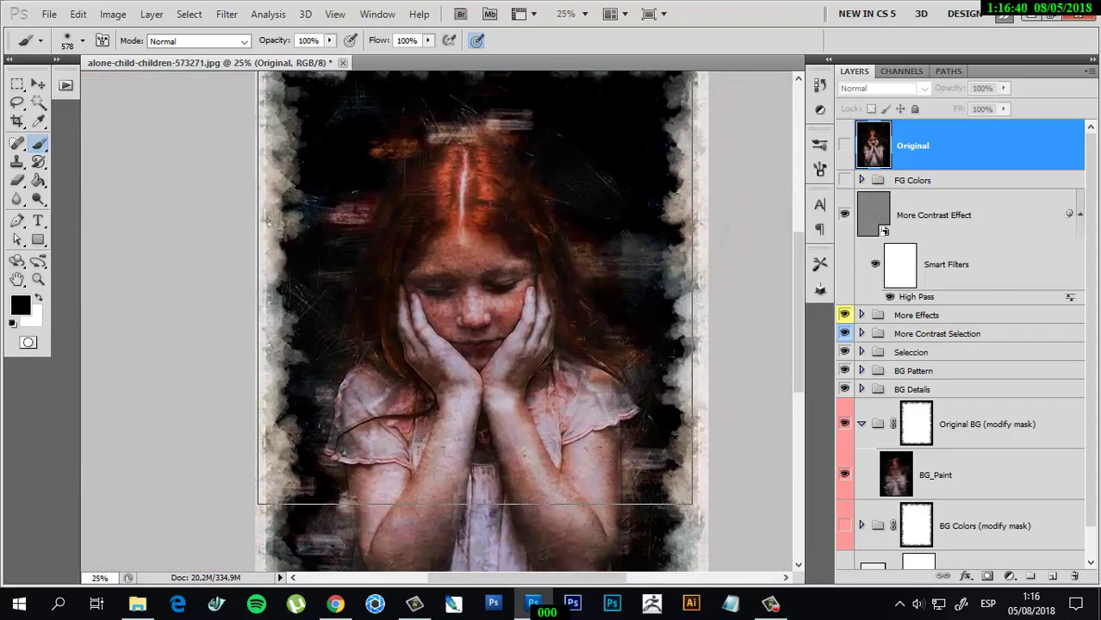
key("ctrl+minus")
left_click(845, 145)
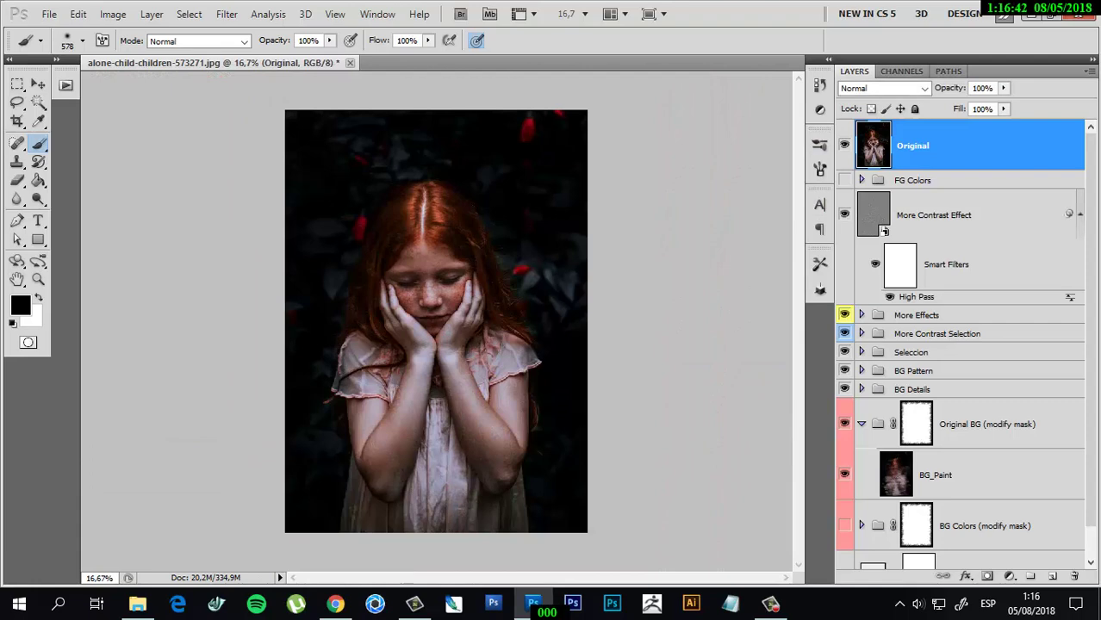
left_click(844, 145)
left_click(844, 144)
left_click(844, 145)
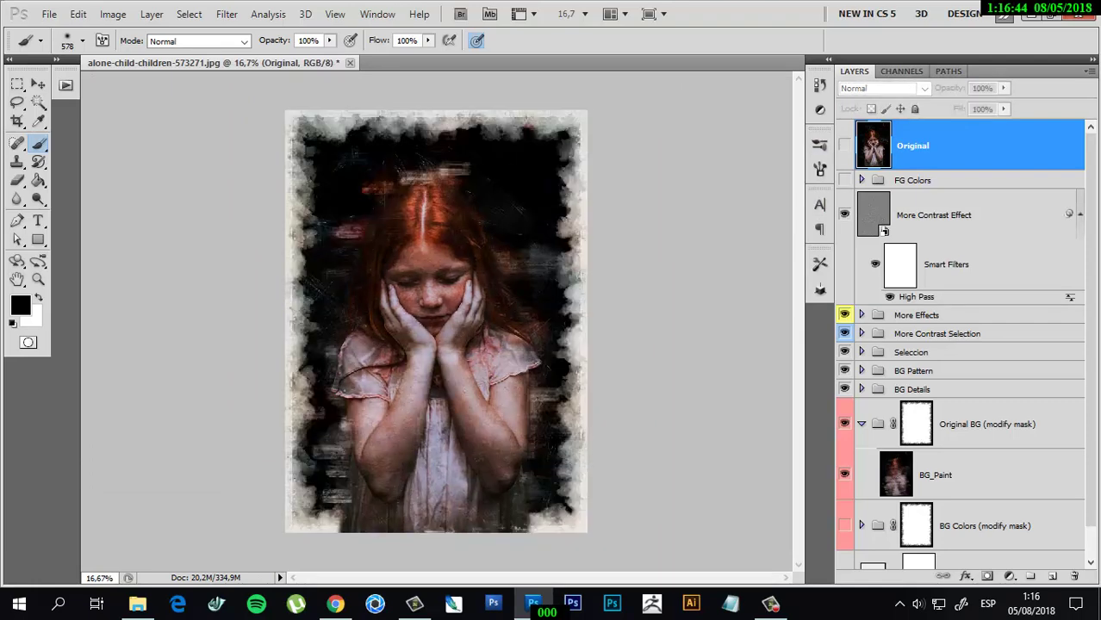
Hide Original BG and show BG Colors with the BG Color B and C tints on.
left_click(860, 424)
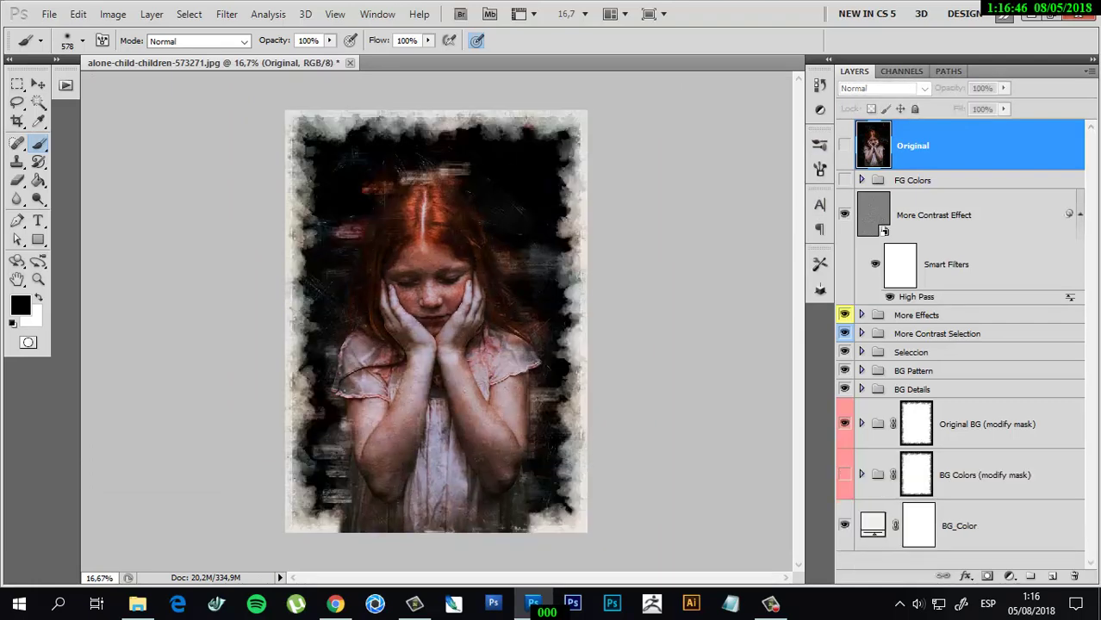
left_click(845, 423)
left_click(844, 474)
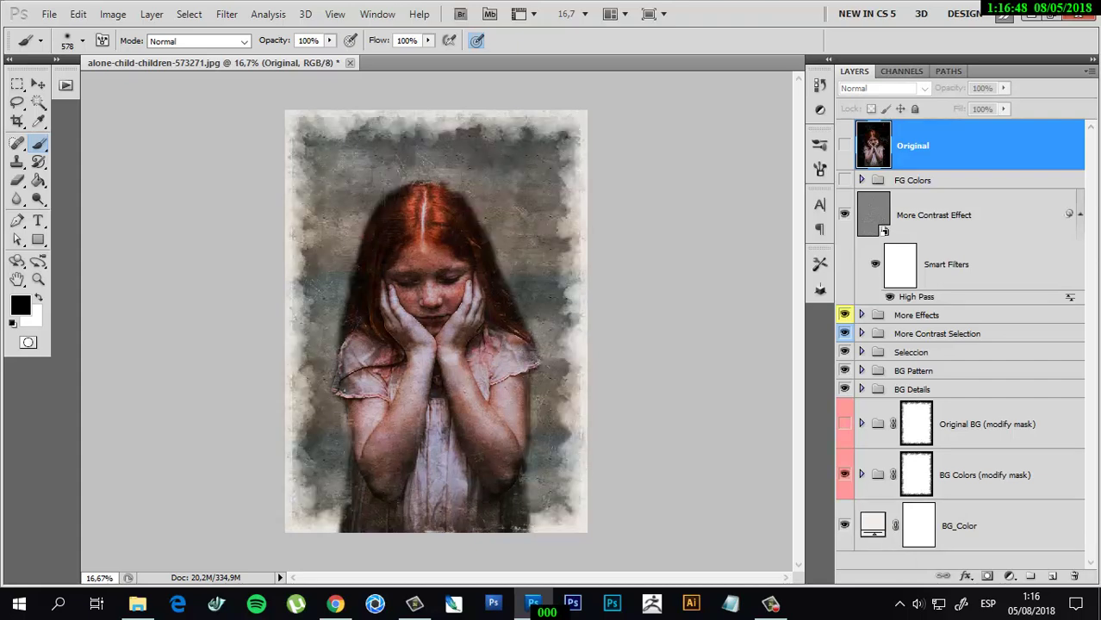
left_click(860, 475)
scroll(947, 345, "down", 5)
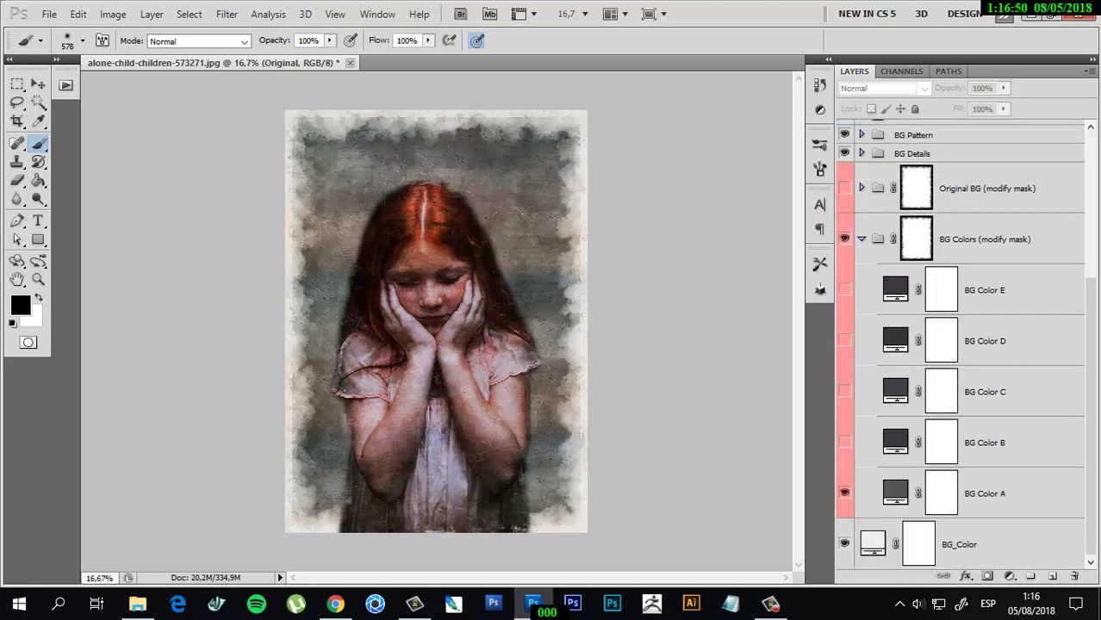
left_click(844, 442)
left_click(844, 391)
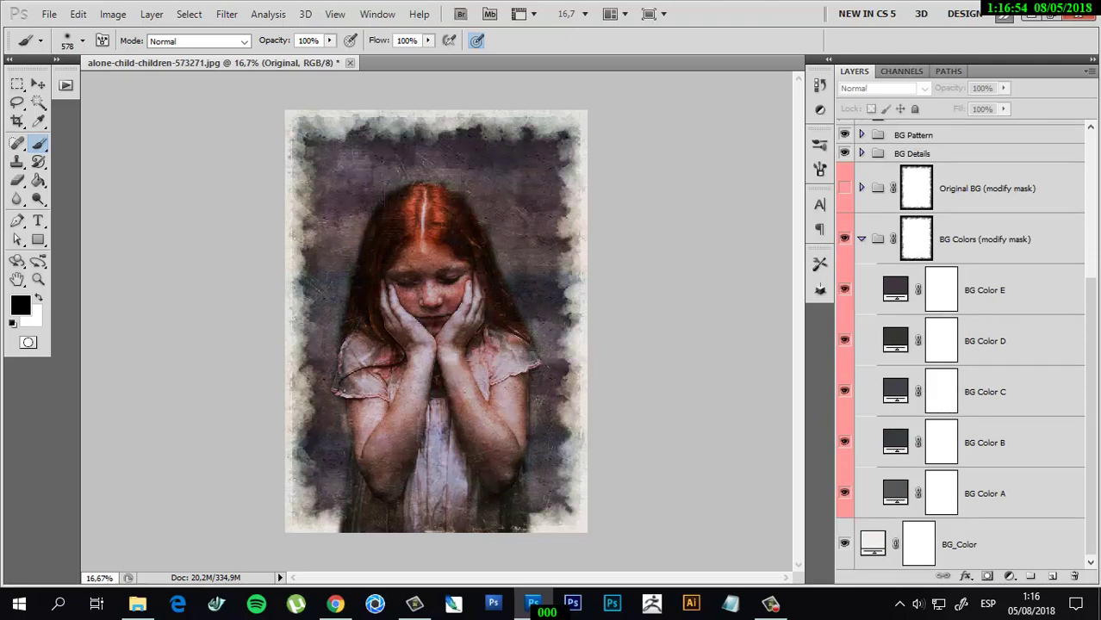
Collapse BG Colors, restore Original BG, and select its mask.
left_click(861, 238)
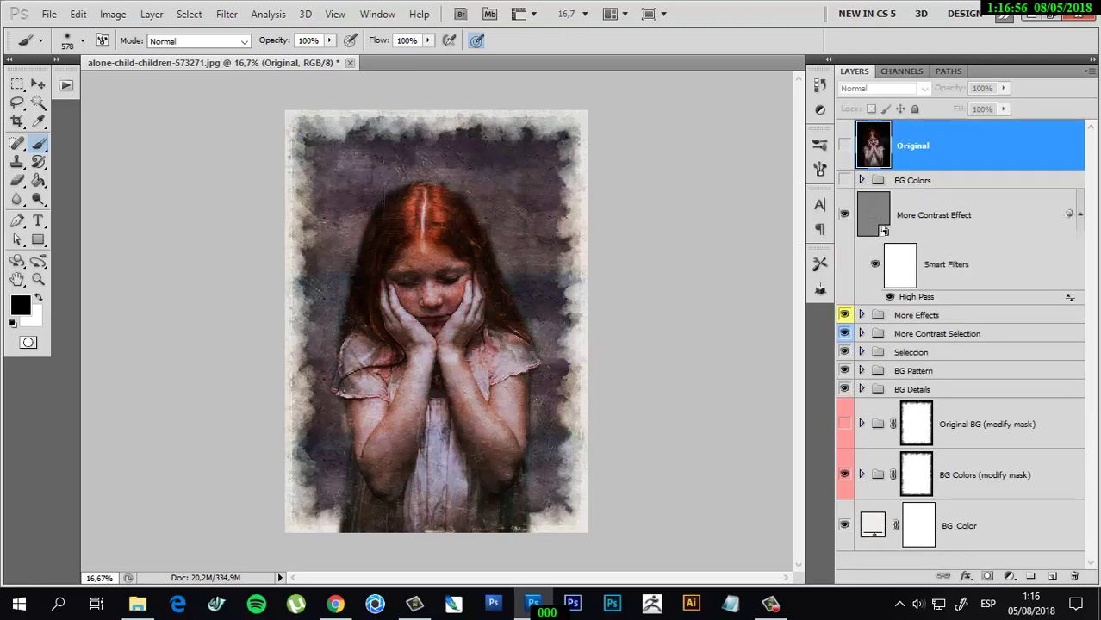
left_click(844, 423)
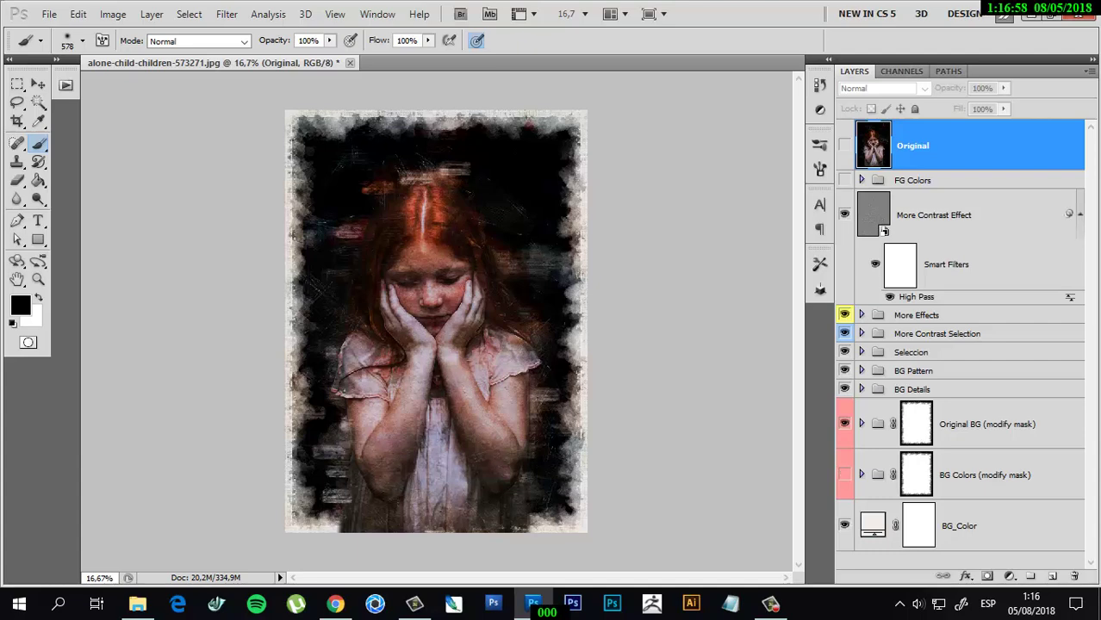
left_click(915, 423)
Paint the Original BG mask to extend the dark background across top, right and bottom.
right_click(444, 227)
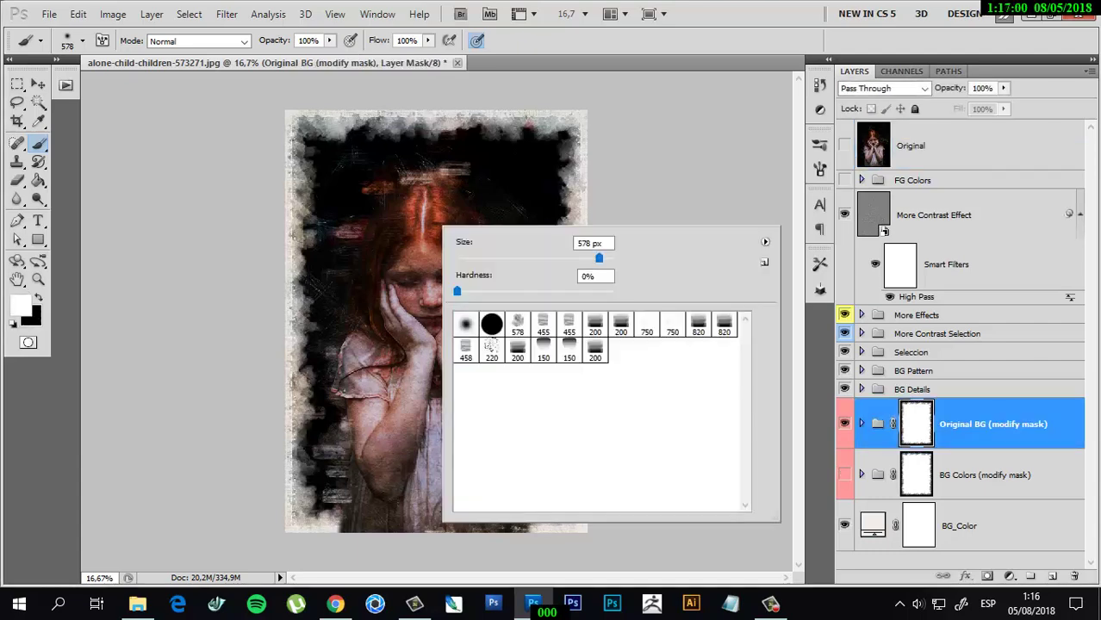
key("Return")
mouse_move(379, 125)
left_mouse_down()
mouse_move(483, 124)
mouse_move(293, 133)
mouse_move(306, 525)
mouse_move(293, 388)
left_mouse_up()
mouse_move(534, 521)
left_mouse_down()
mouse_move(569, 491)
mouse_move(573, 362)
left_mouse_up()
mouse_move(573, 470)
left_mouse_down()
mouse_move(573, 129)
mouse_move(344, 125)
mouse_move(568, 138)
mouse_move(298, 396)
mouse_move(327, 521)
left_mouse_up()
left_click_drag(572, 491, 577, 164)
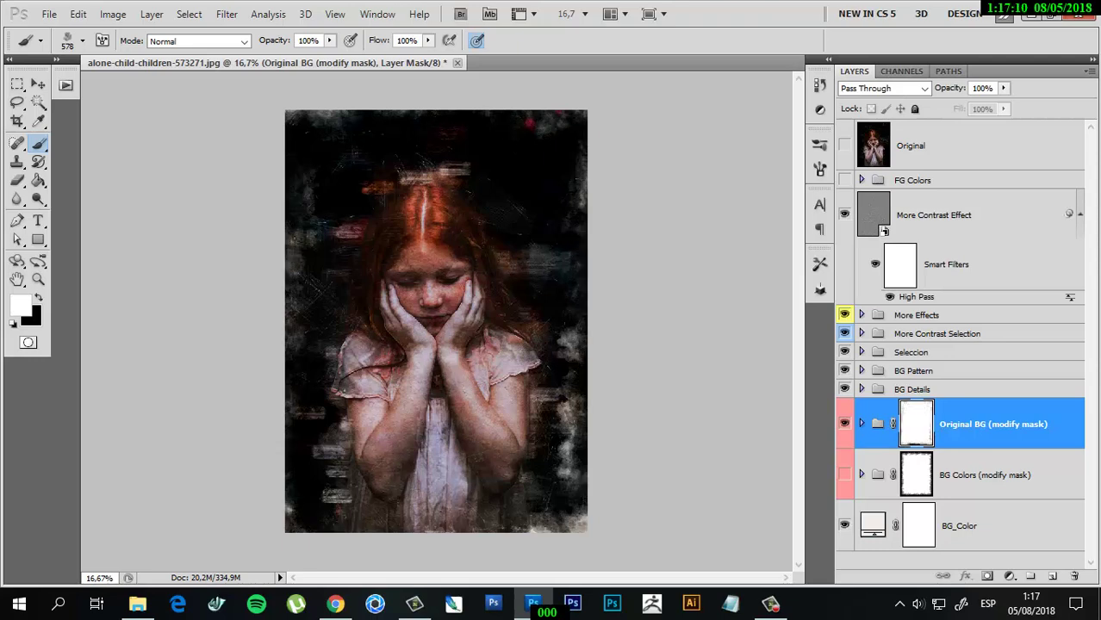
left_click_drag(573, 396, 543, 521)
left_click_drag(569, 354, 573, 482)
Swap colours and fade the right edge, bottom corners and left edge to pale.
key("x")
left_click_drag(569, 293, 573, 499)
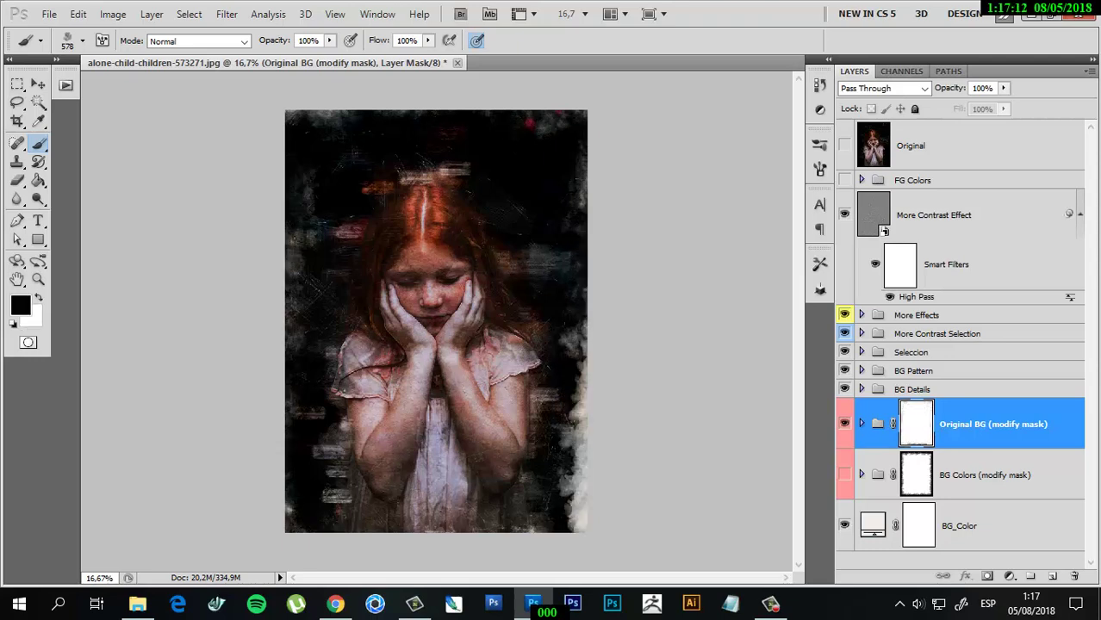
mouse_move(576, 388)
left_mouse_down()
mouse_move(577, 529)
mouse_move(526, 478)
mouse_move(551, 527)
mouse_move(573, 528)
left_mouse_up()
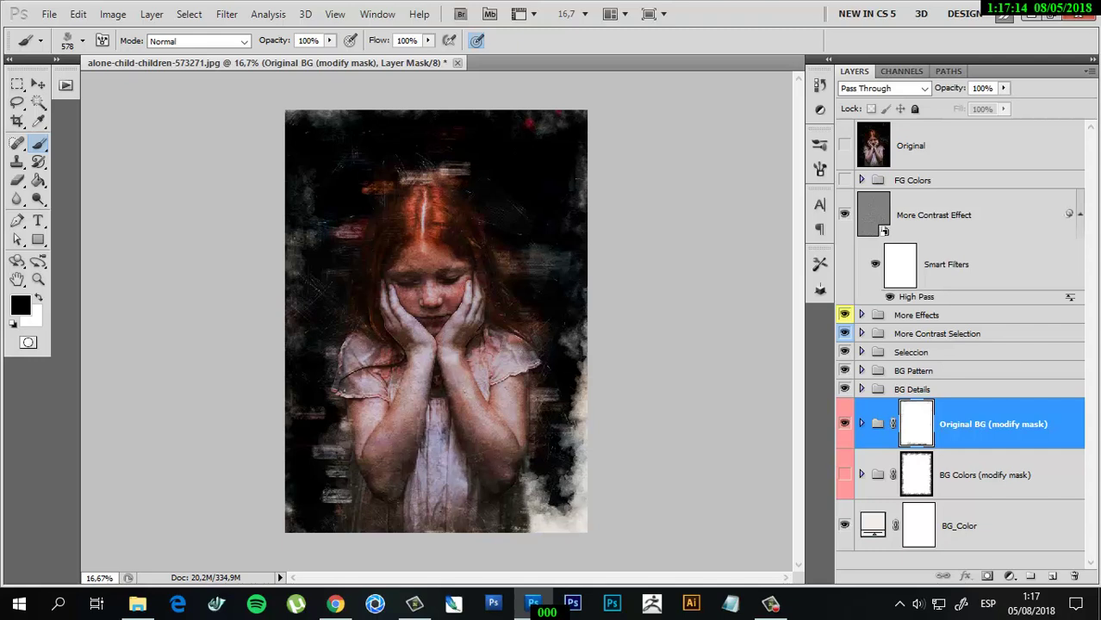
left_click_drag(317, 527, 339, 530)
left_click_drag(349, 444, 293, 530)
mouse_move(286, 465)
left_mouse_down()
mouse_move(323, 530)
mouse_move(344, 435)
mouse_move(338, 530)
left_mouse_up()
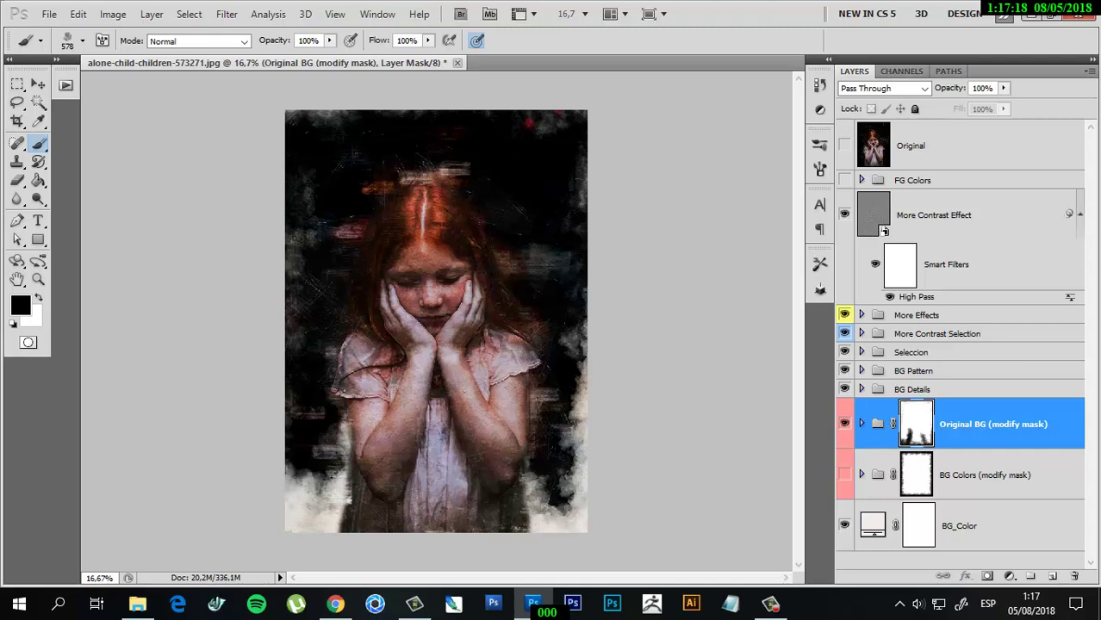
left_click_drag(285, 324, 293, 493)
left_click_drag(290, 379, 293, 491)
left_click_drag(287, 353, 327, 530)
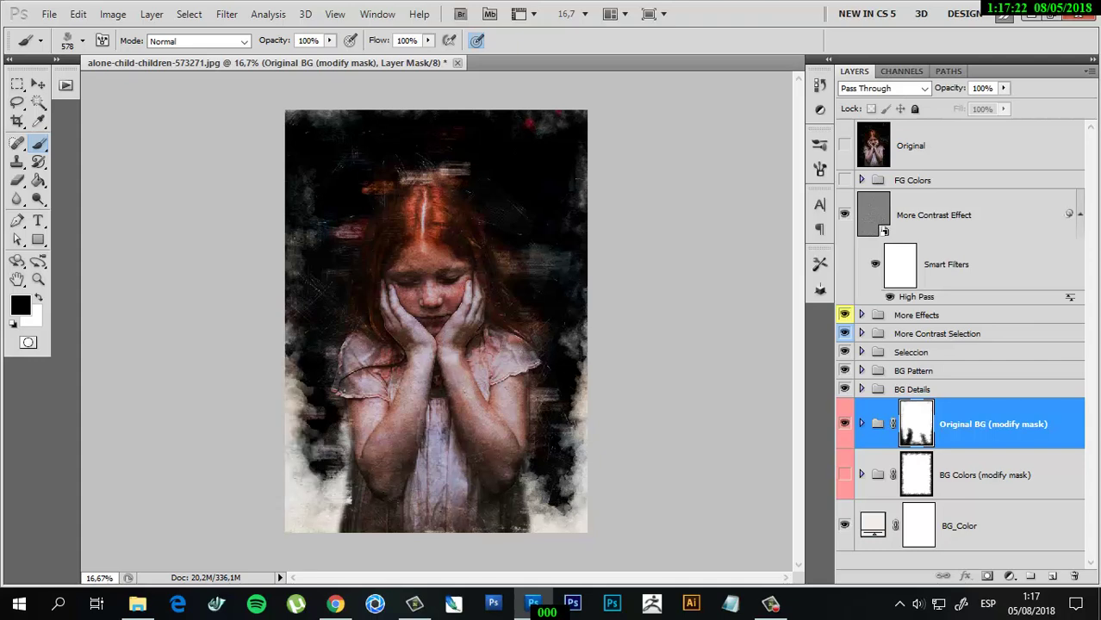
left_click_drag(293, 360, 286, 260)
Rework the left edge and bottom-right corner, alternating dark and pale strokes.
key("x")
mouse_move(293, 332)
left_mouse_down()
mouse_move(310, 495)
mouse_move(345, 529)
left_mouse_up()
left_click_drag(524, 461, 556, 522)
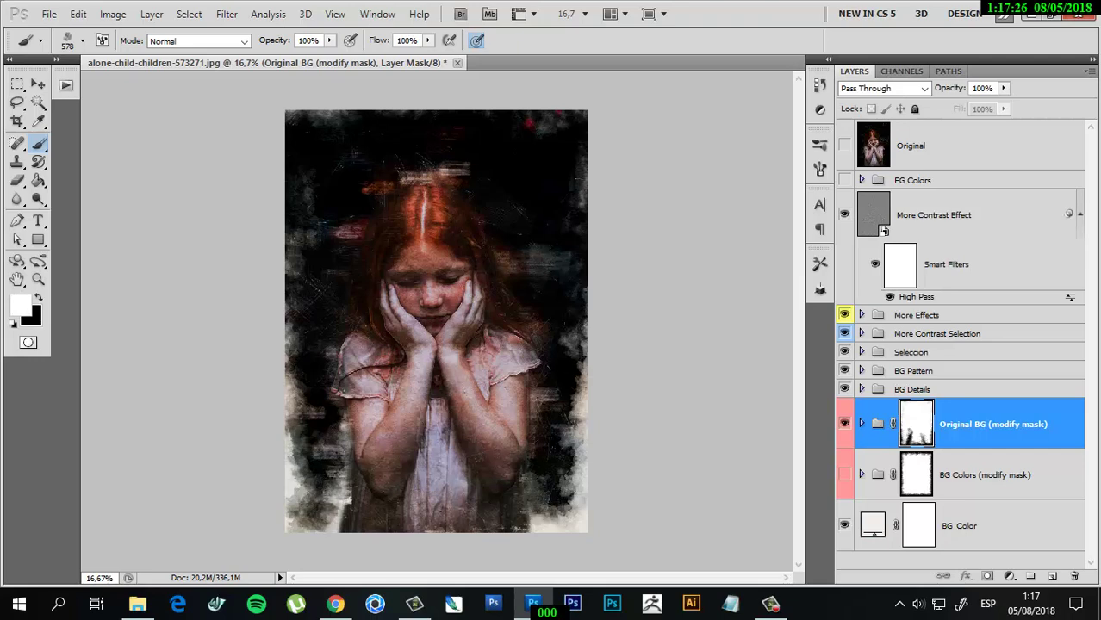
key("x")
left_click_drag(577, 455, 573, 527)
left_click_drag(530, 396, 539, 513)
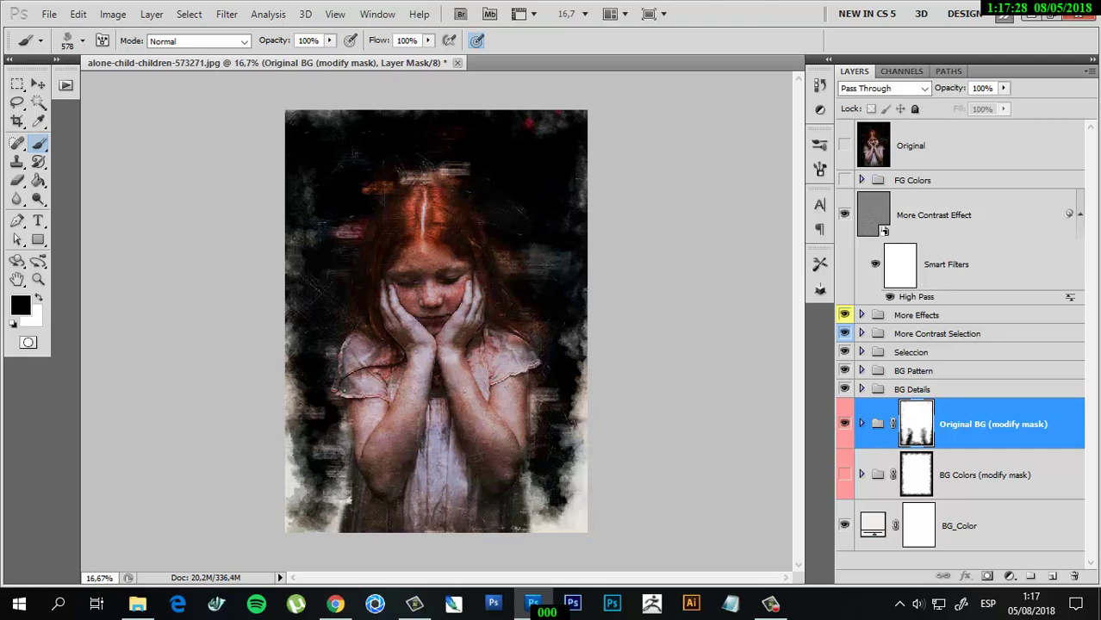
With a 455 px brush, lighten the left side, then copy the mask onto BG Colors.
right_click(448, 209)
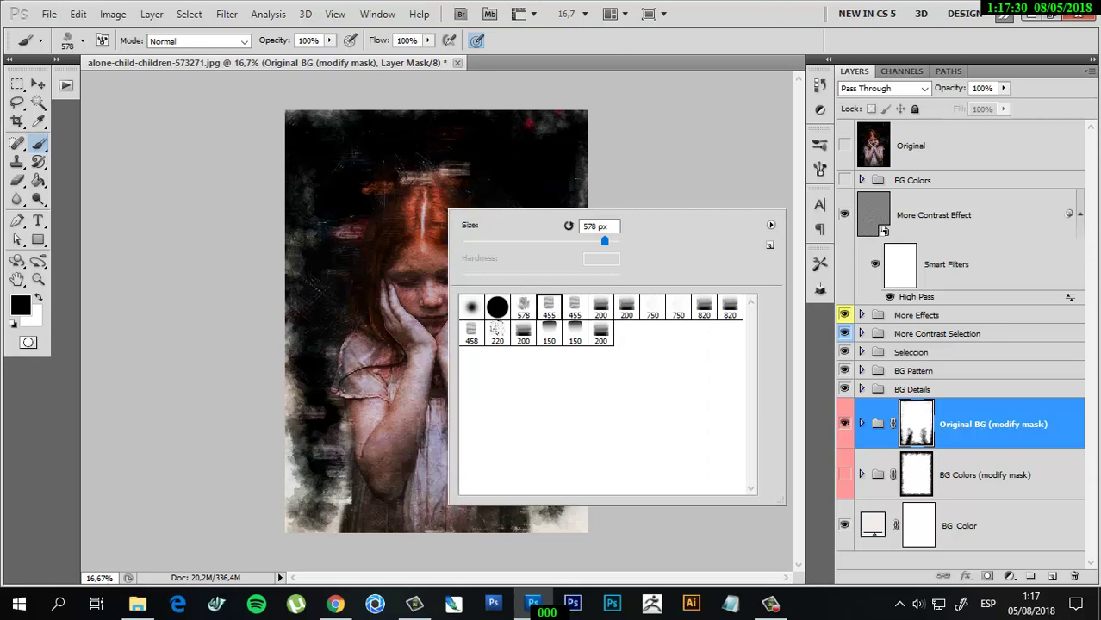
key("Escape")
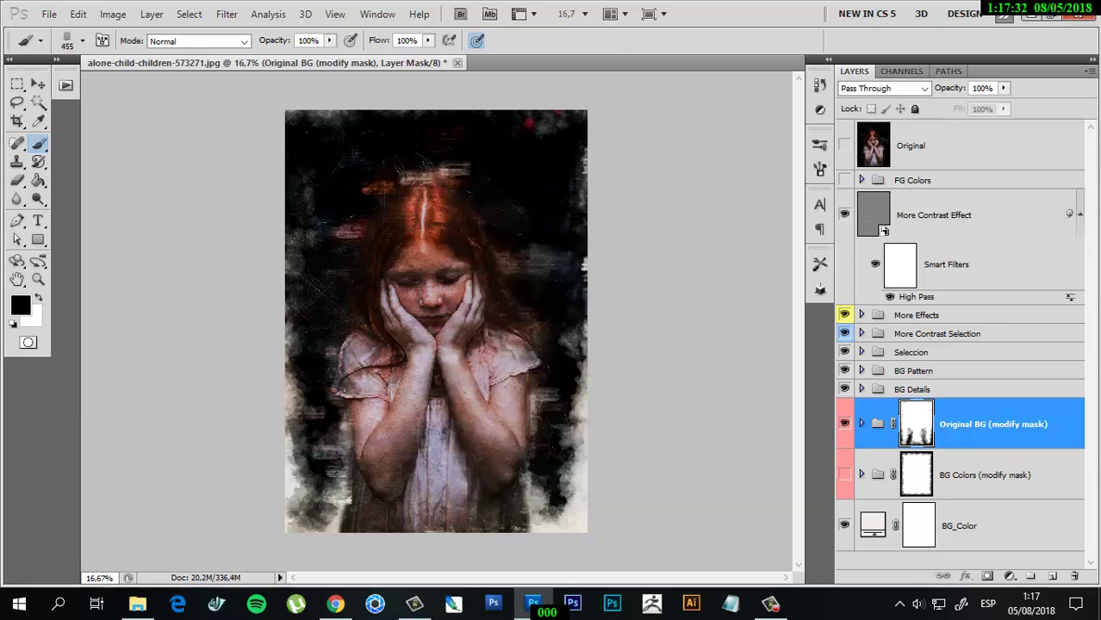
left_click_drag(289, 377, 289, 170)
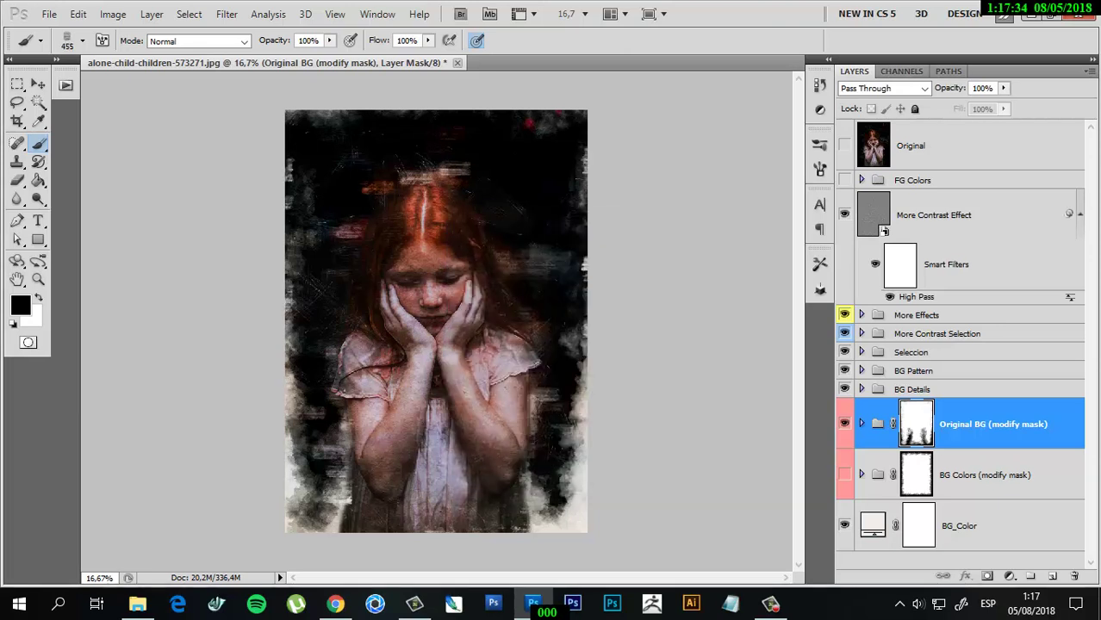
left_click_drag(339, 301, 339, 231)
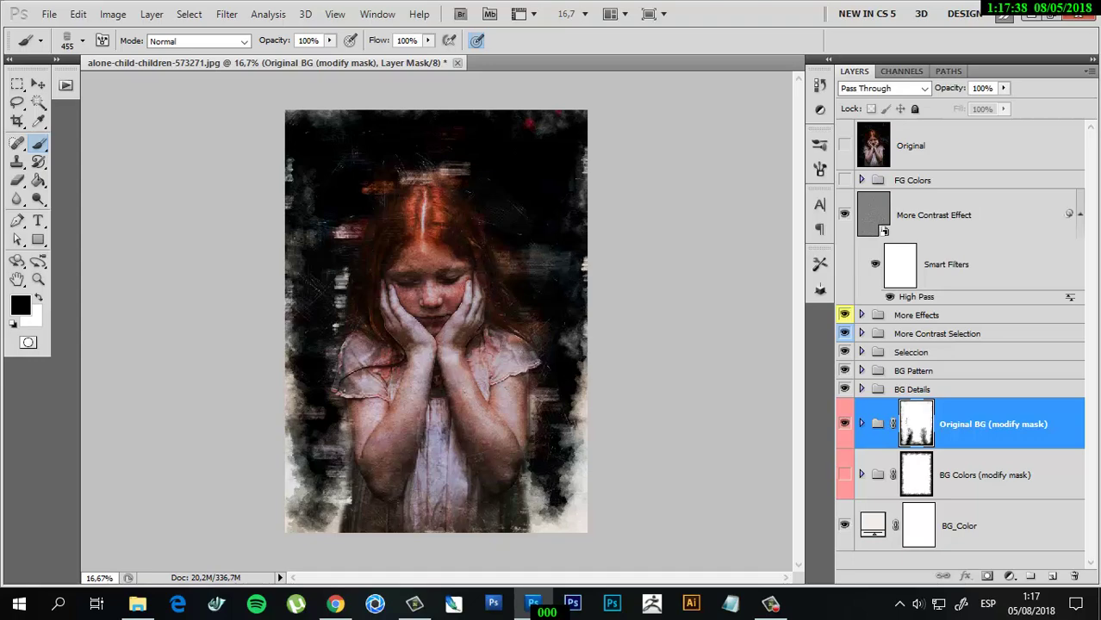
key("ctrl+plus")
key("ctrl+plus")
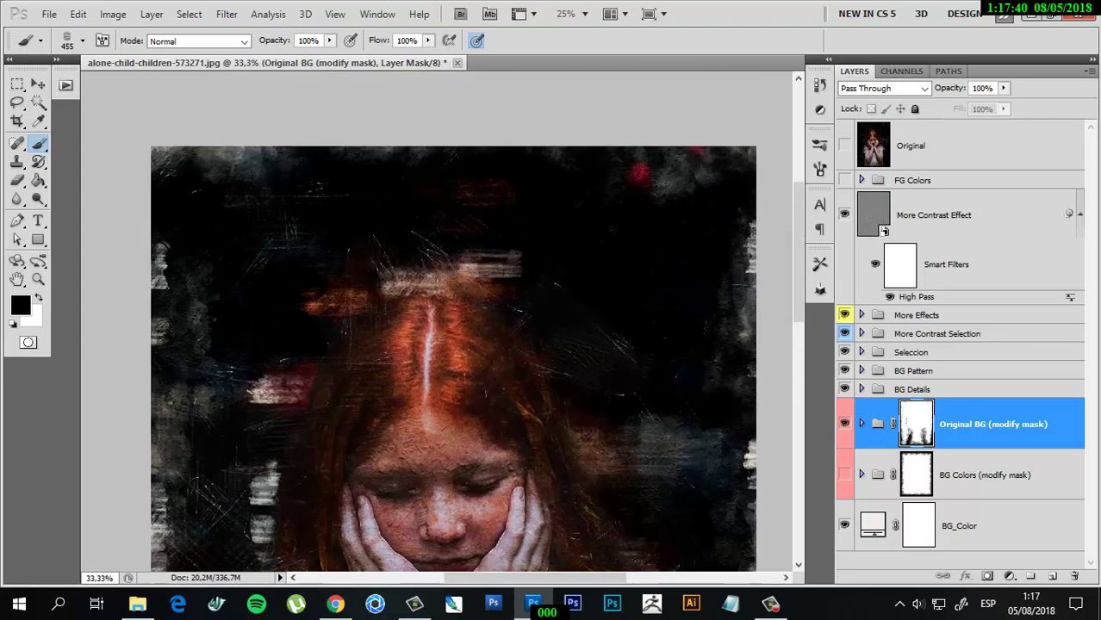
key("ctrl+minus")
key("ctrl+minus")
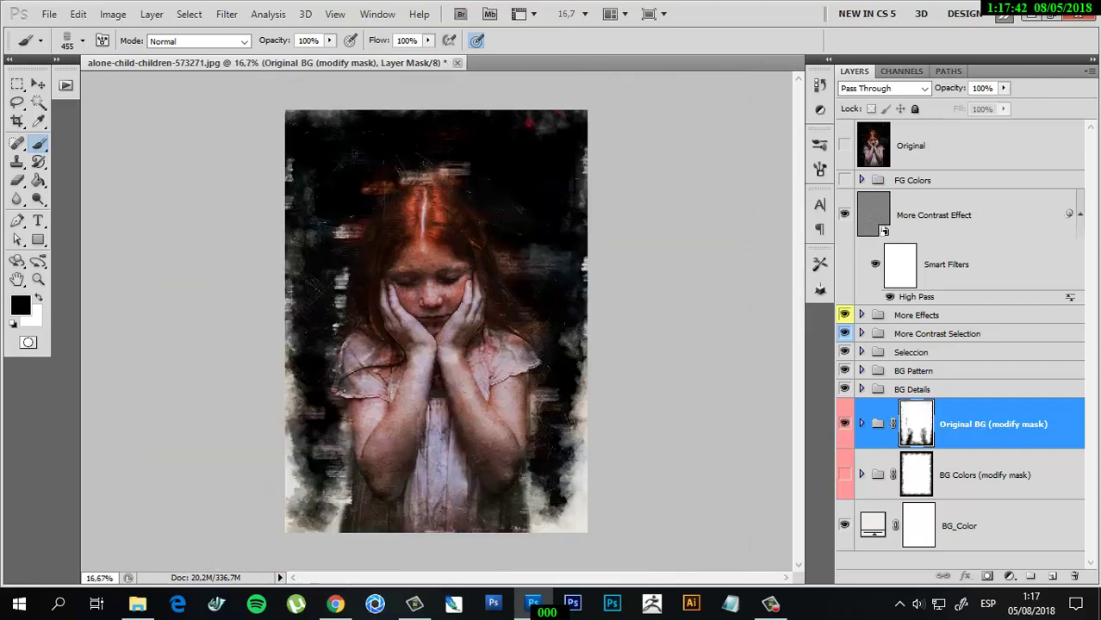
left_click_drag(916, 423, 916, 474)
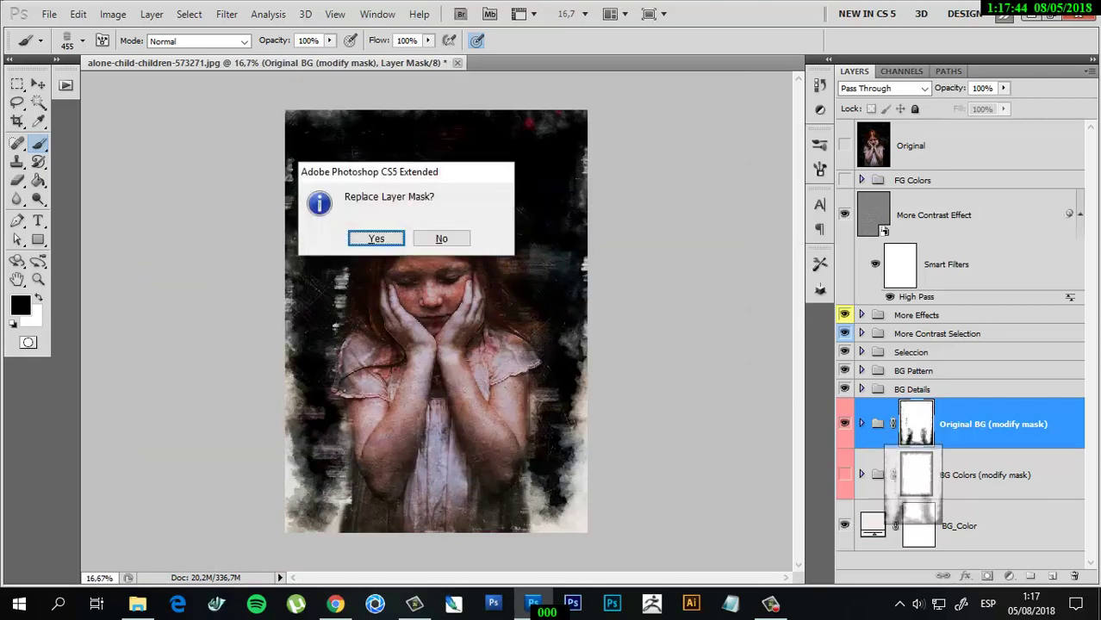
Replace the BG Colors mask with Original BG's mask and show the purple-grey BG Colors background.
left_click(375, 238)
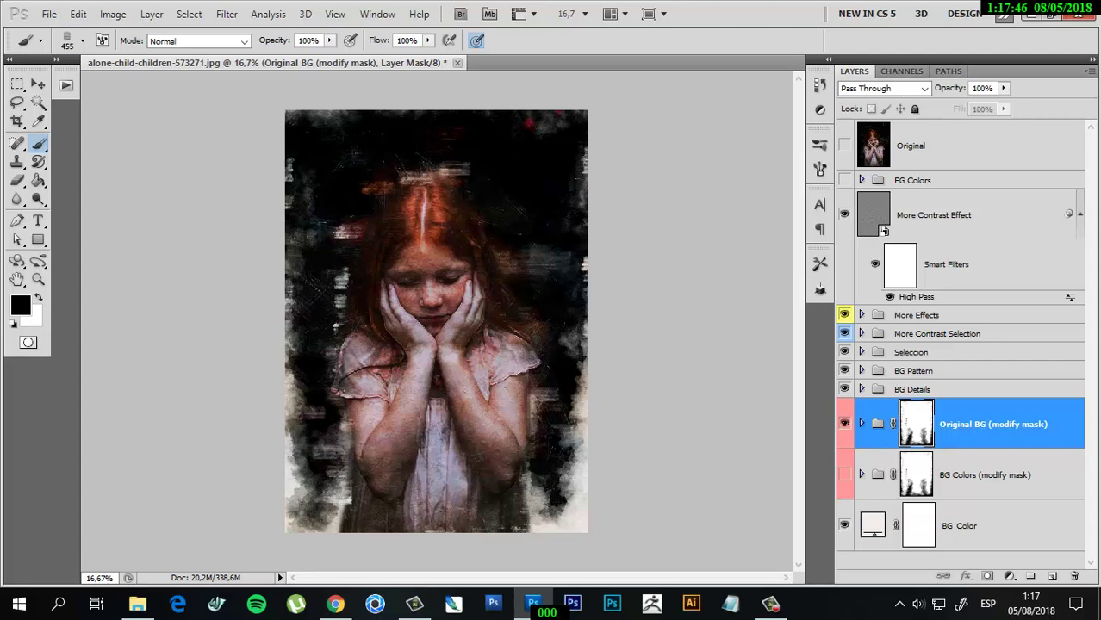
left_click(844, 474)
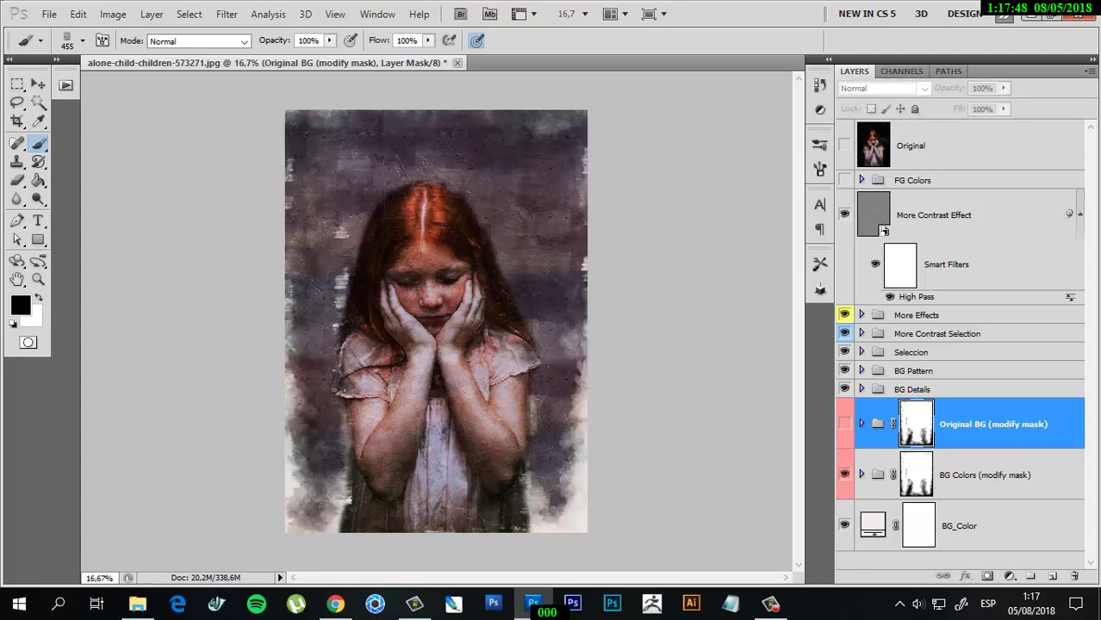
key("ctrl+plus")
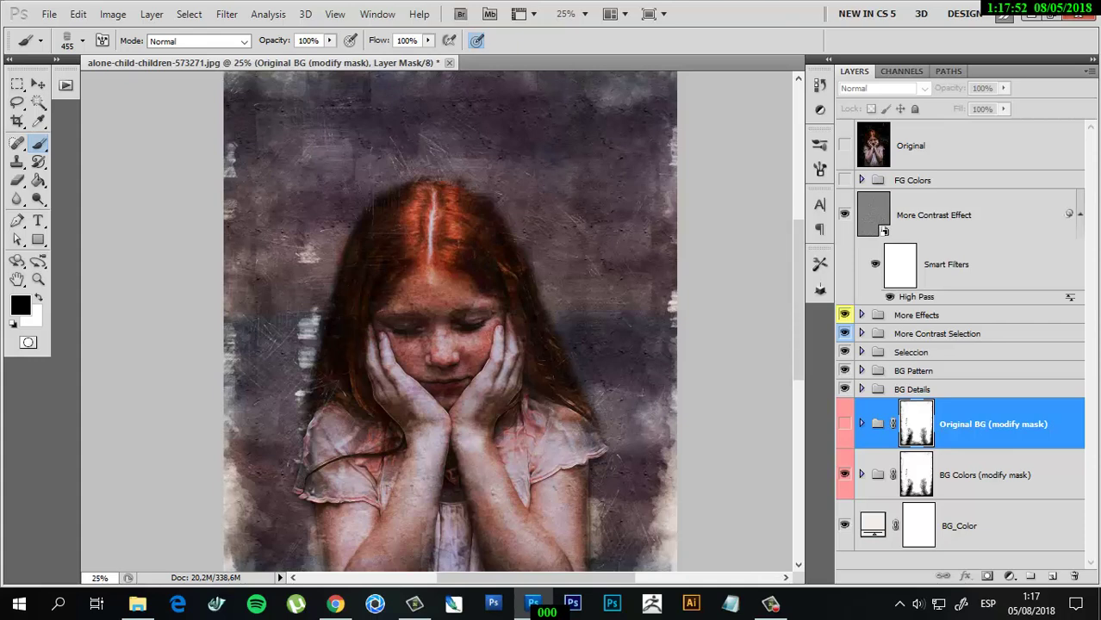
key("ctrl+minus")
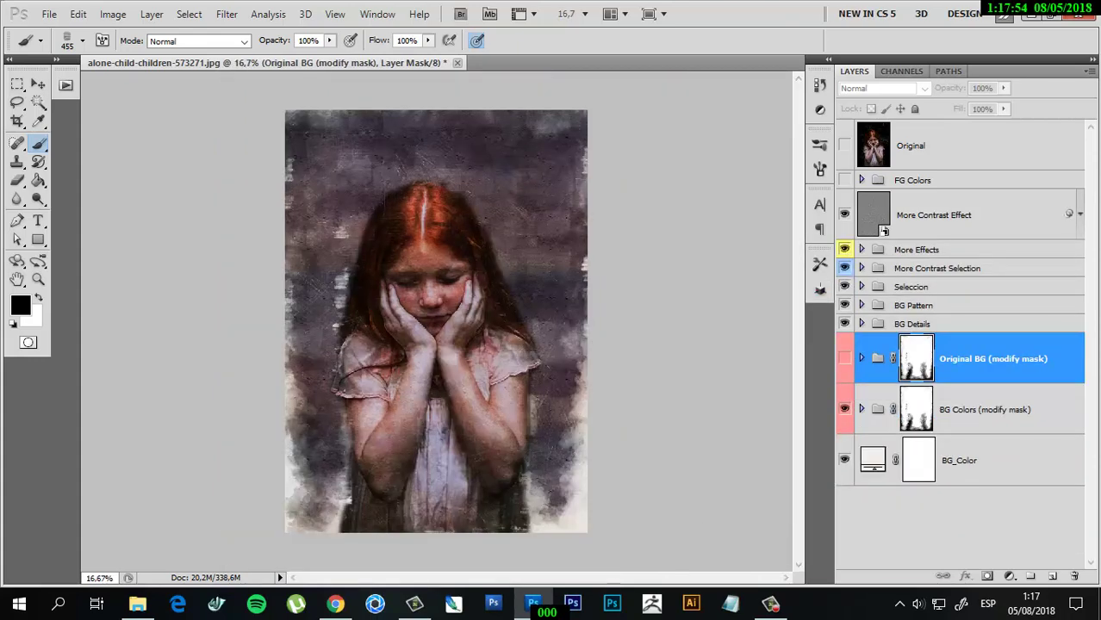
Turn on More Detail and Saturation Colors, and toggle More Contrast Selection to compare.
left_click(860, 249)
left_click(844, 353)
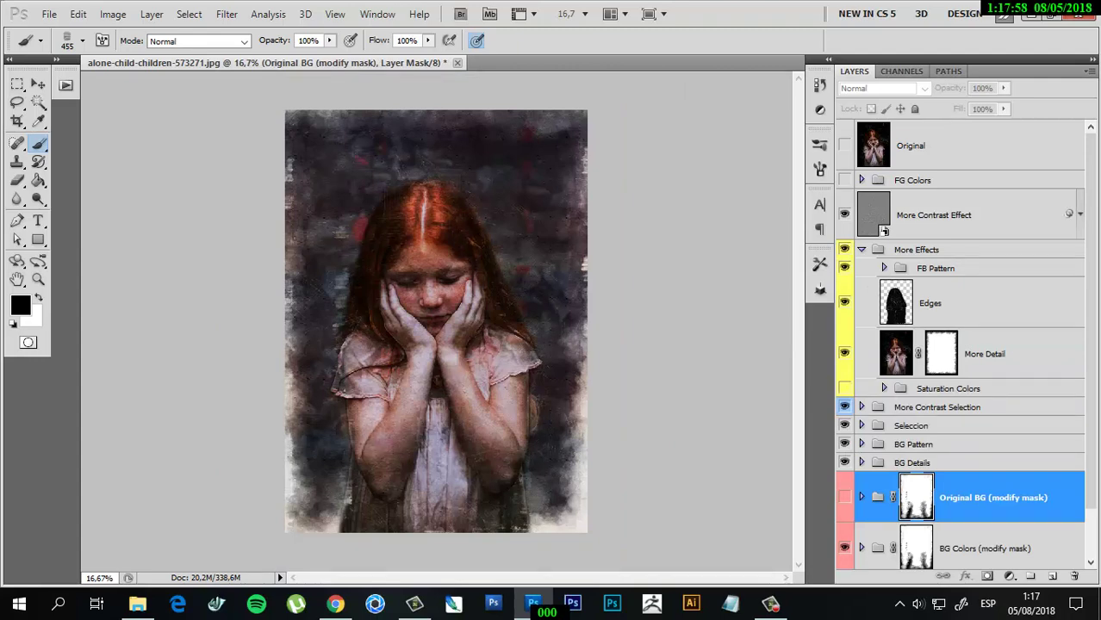
left_click(844, 389)
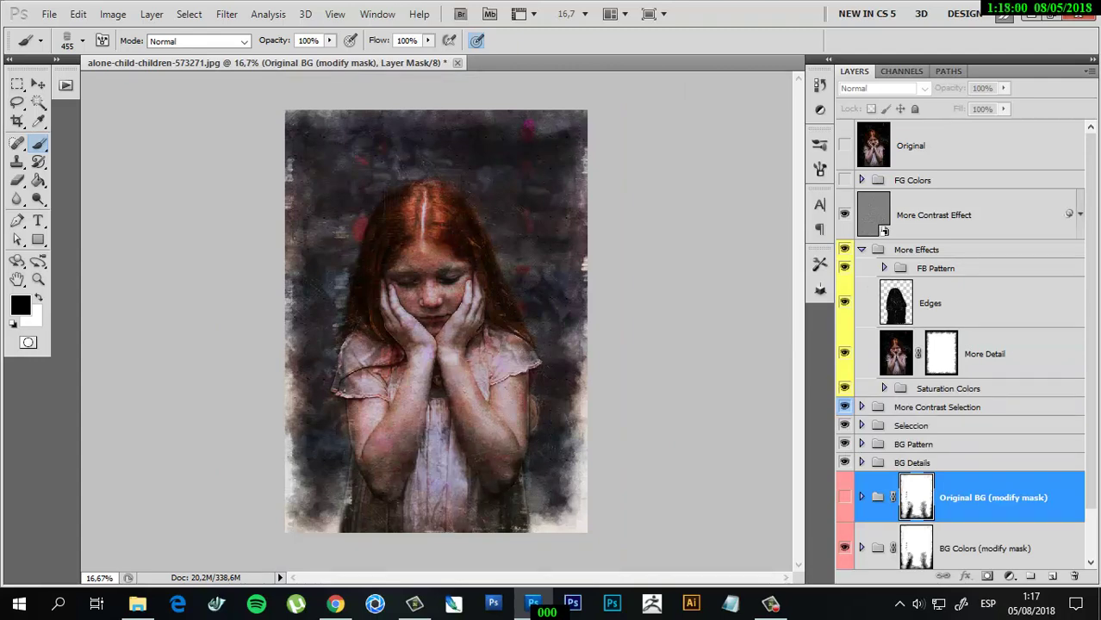
key("ctrl+plus")
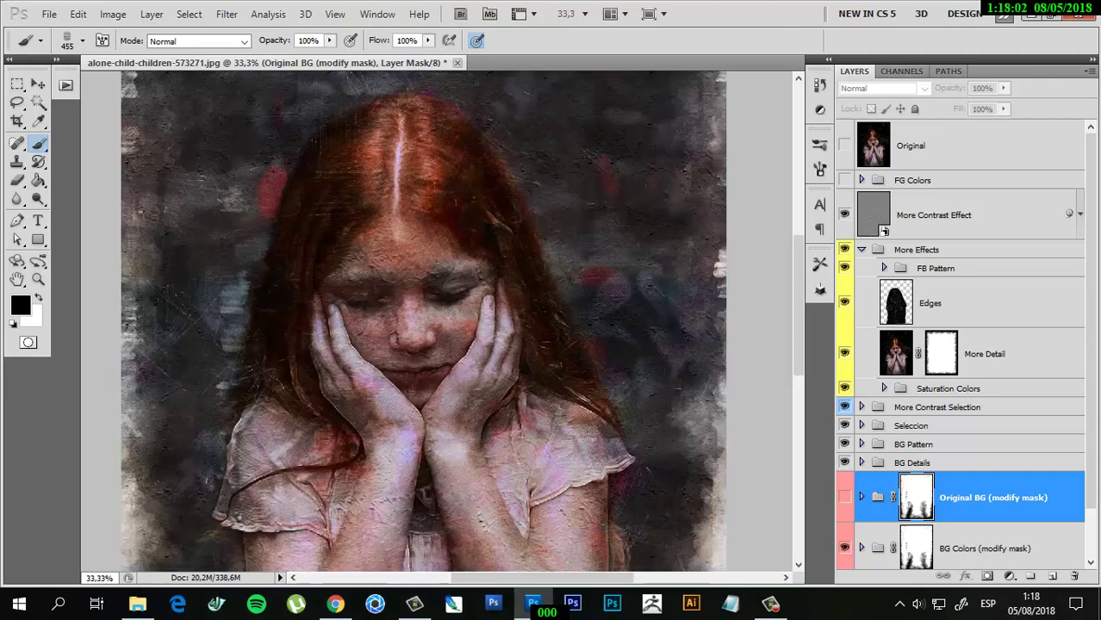
left_click(844, 389)
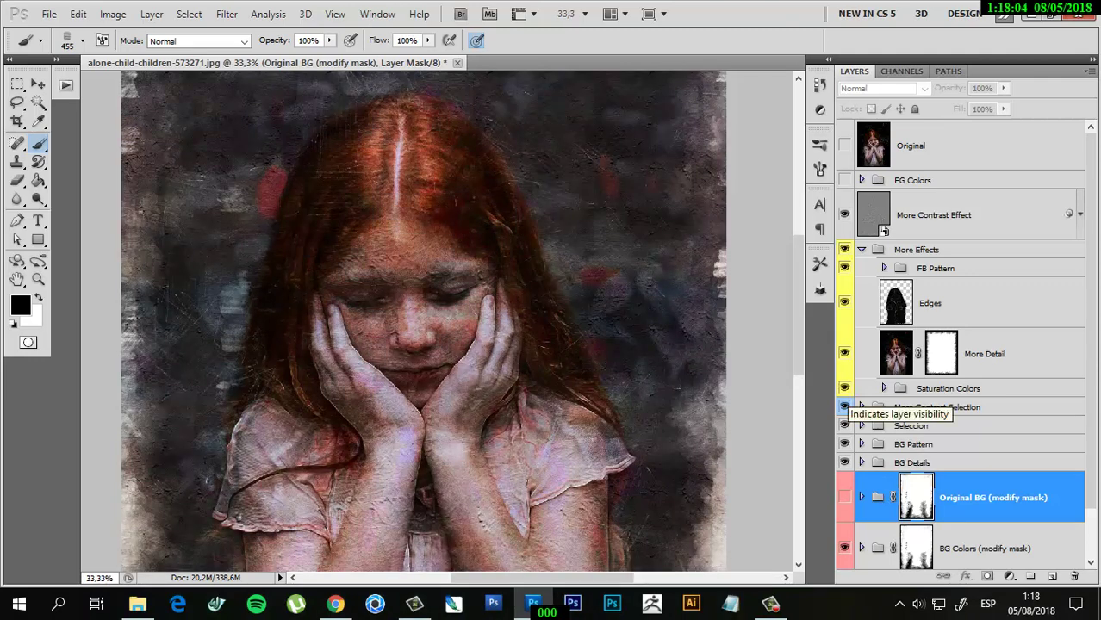
left_click(844, 407)
left_click(844, 406)
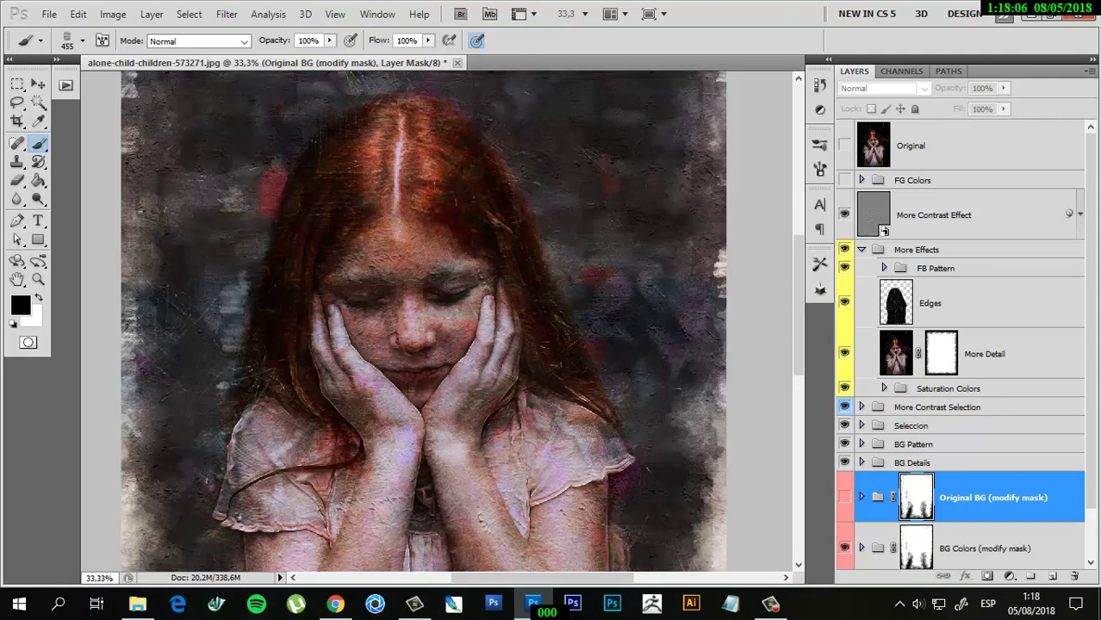
Collapse the More Effects group and zoom back out to the whole portrait.
left_click(860, 250)
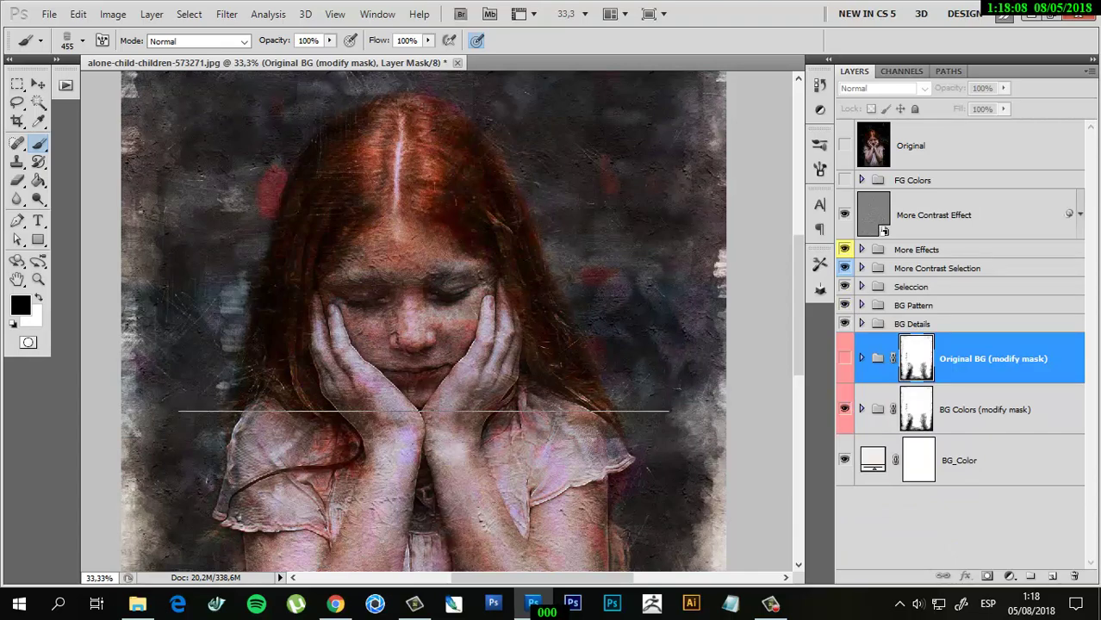
key("ctrl+minus")
scroll(394, 276, "up", 1)
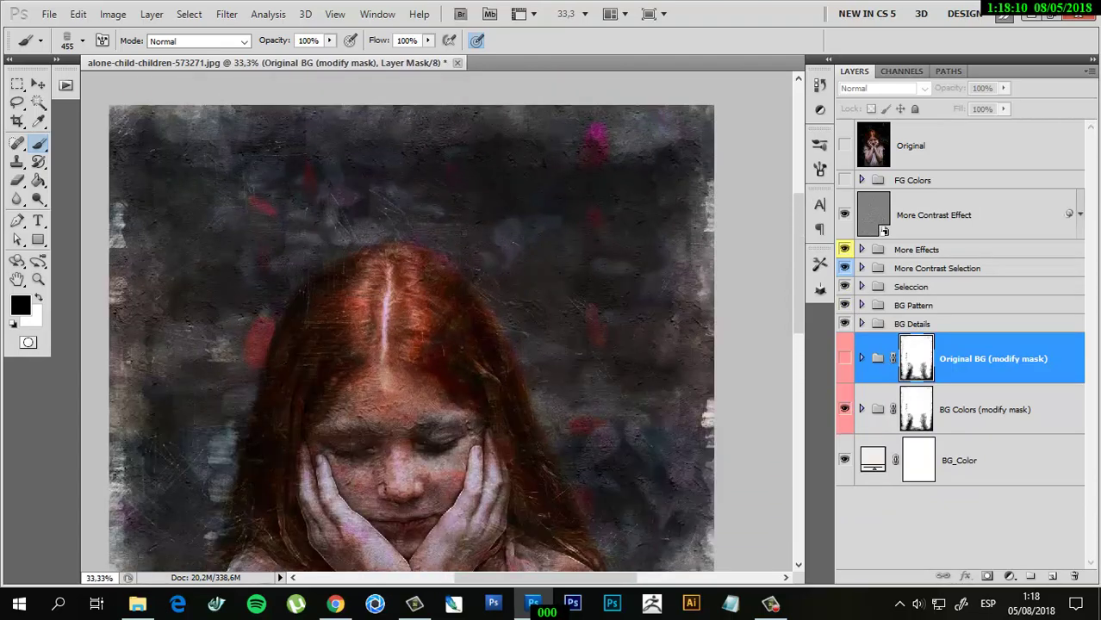
scroll(393, 276, "up", 1)
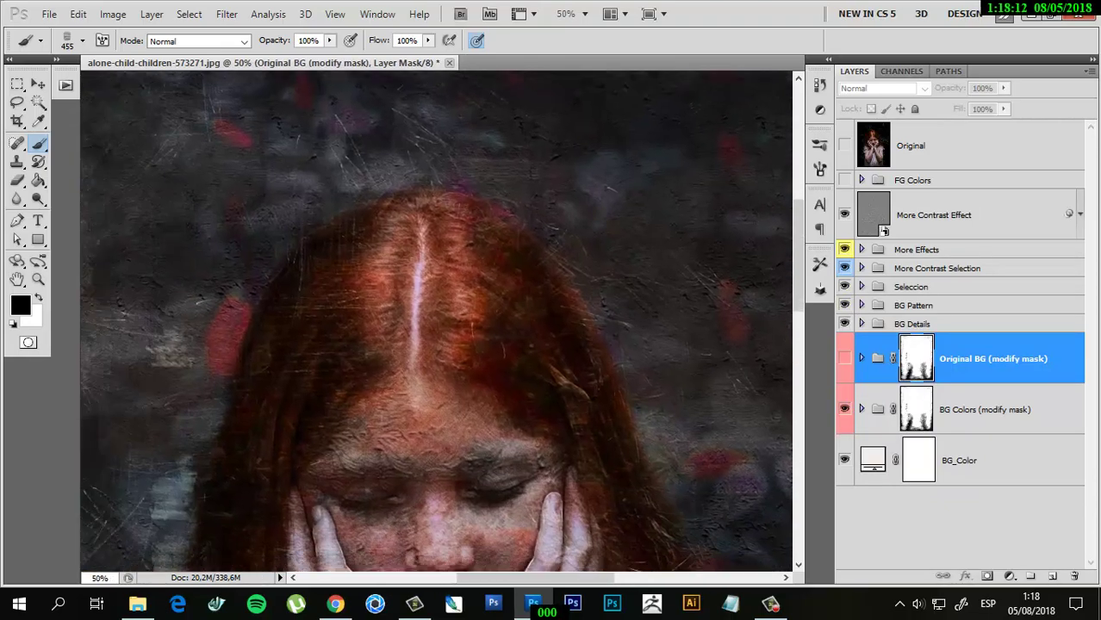
key("ctrl+minus")
key("ctrl+minus")
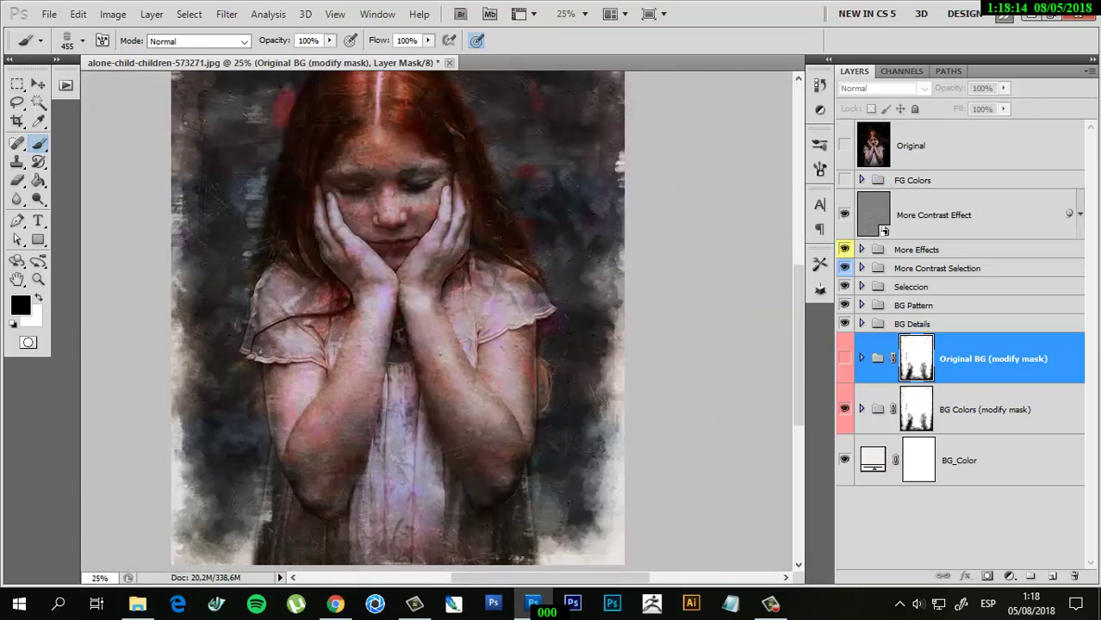
key("ctrl+minus")
Hide BG Color D, compare BG Color B, show BG Color C, then turn Original BG back on.
left_click(861, 409)
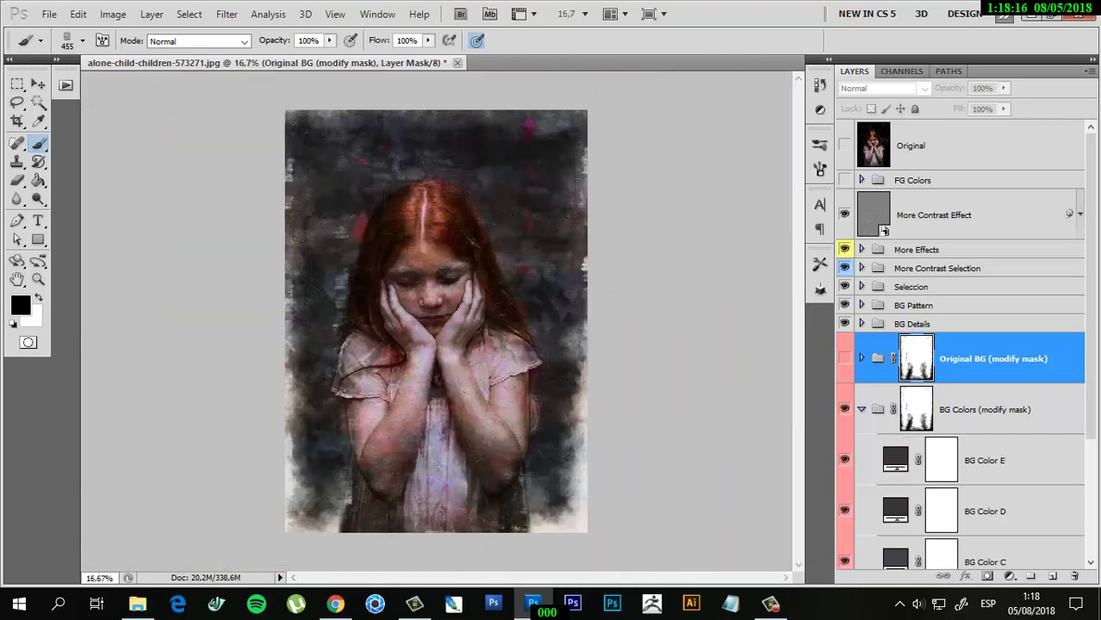
scroll(961, 345, "down", 3)
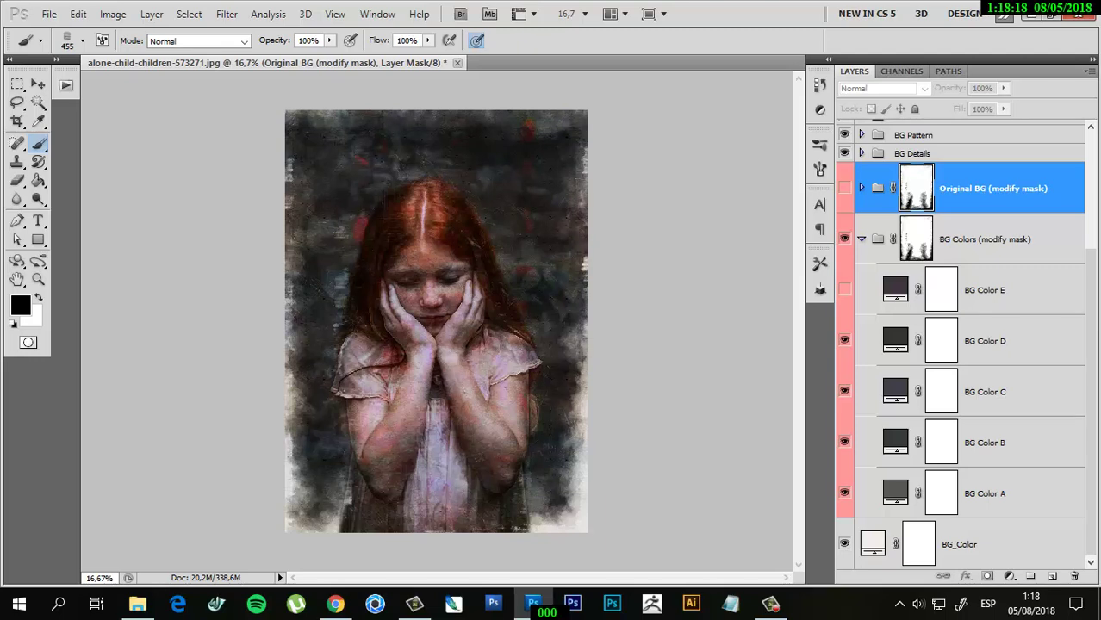
left_click(844, 340)
left_click(844, 442)
left_click(844, 442)
left_click(844, 391)
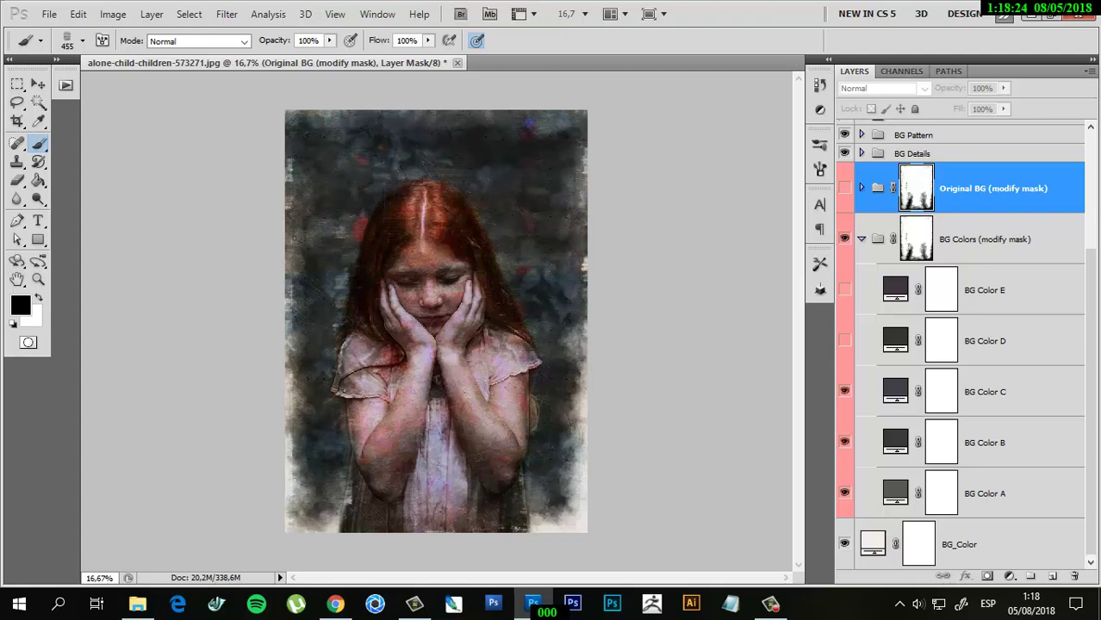
left_click(861, 239)
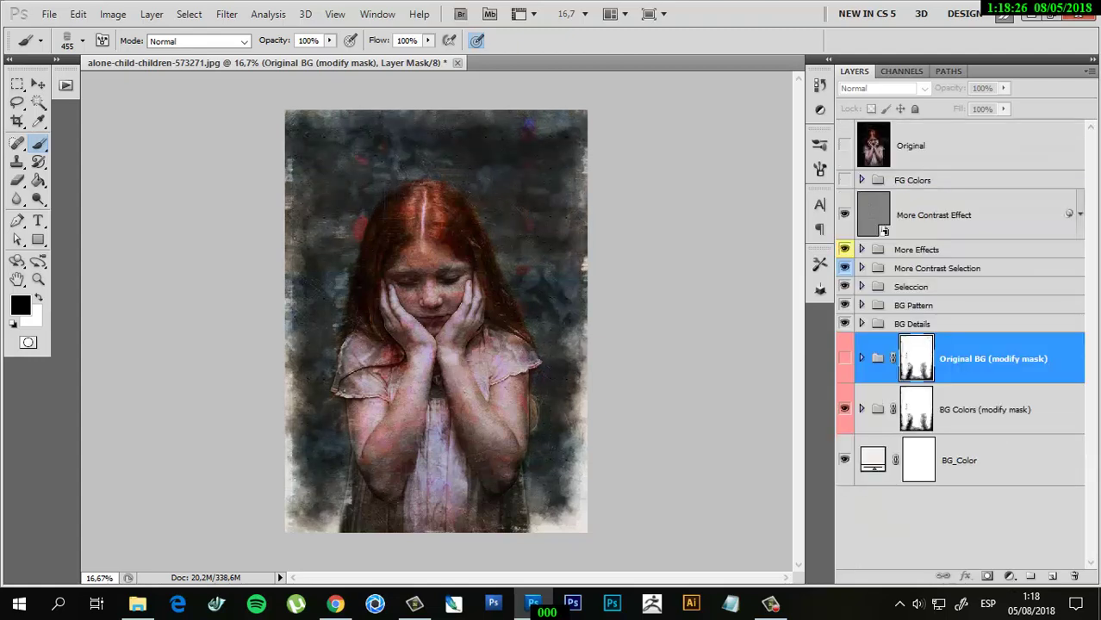
left_click(844, 359)
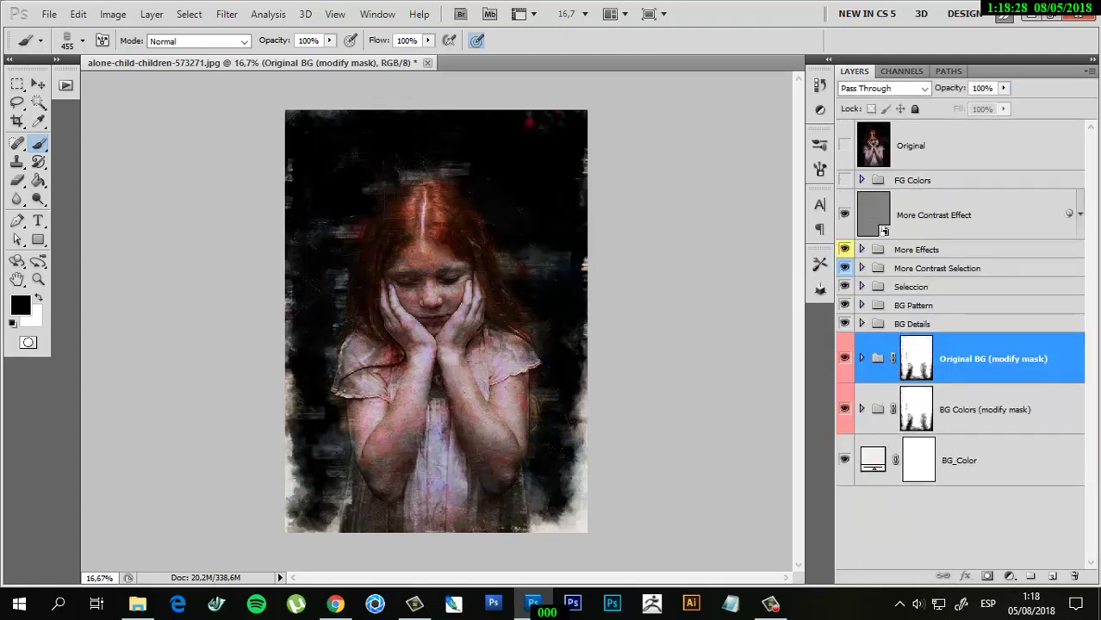
Set the Original BG group's opacity to 60% after trying 50% and 40%.
left_click(982, 88)
type("50")
key("Return")
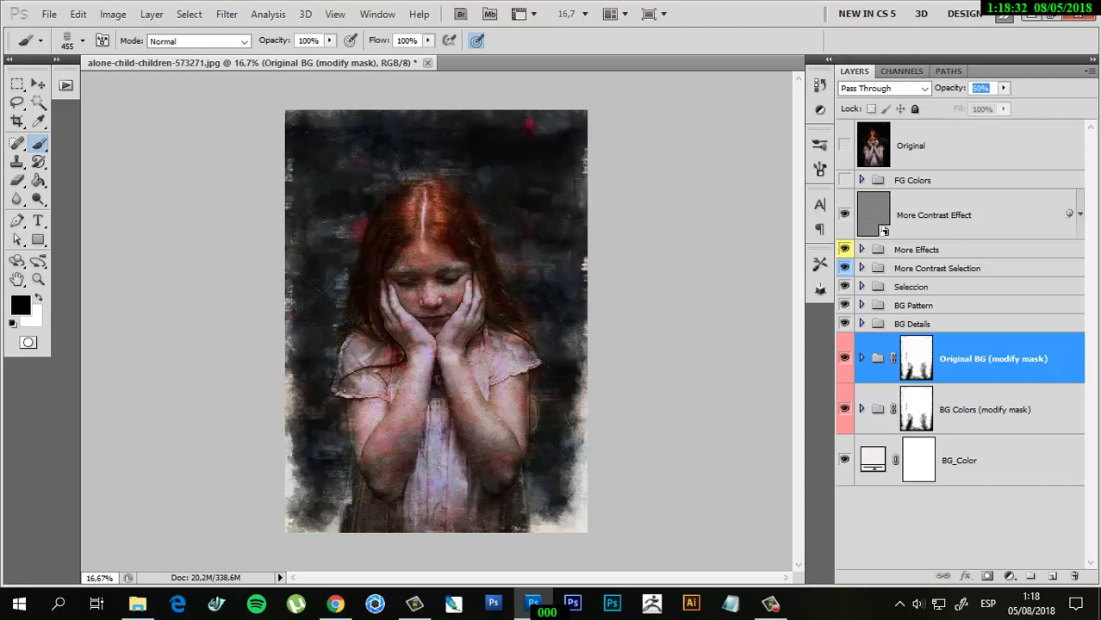
type("40")
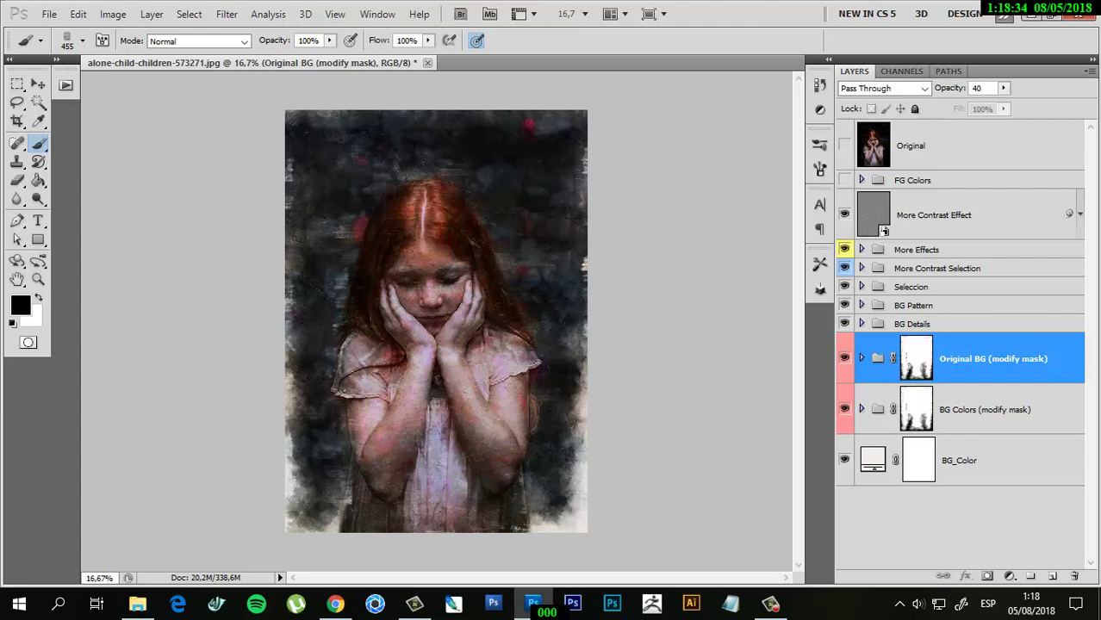
key("BackSpace")
key("BackSpace")
type("50")
key("BackSpace")
key("BackSpace")
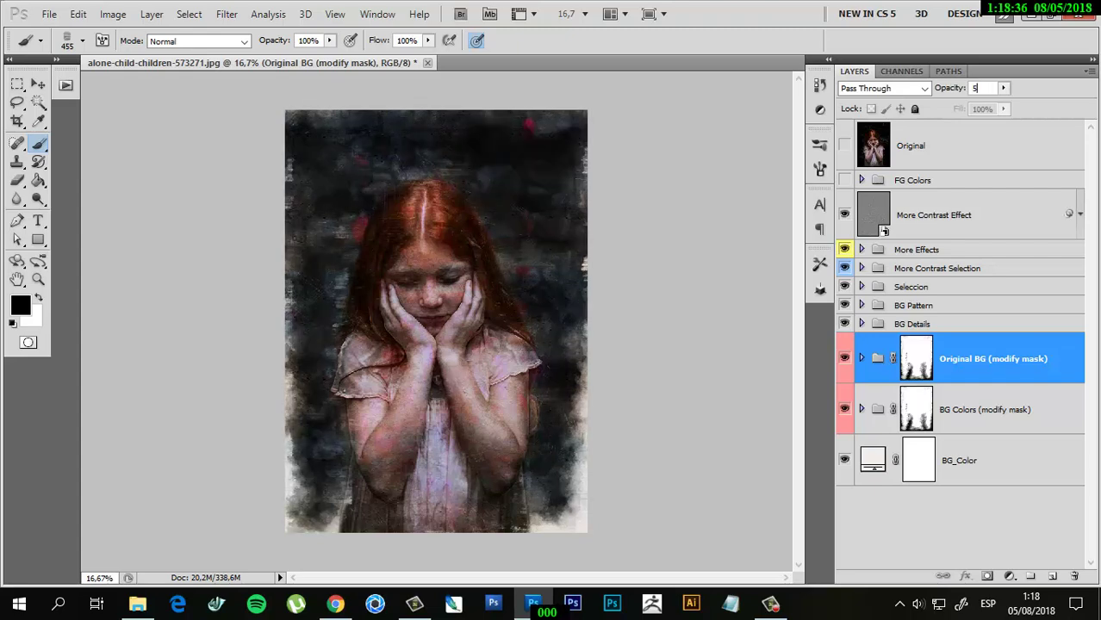
type("60")
key("Return")
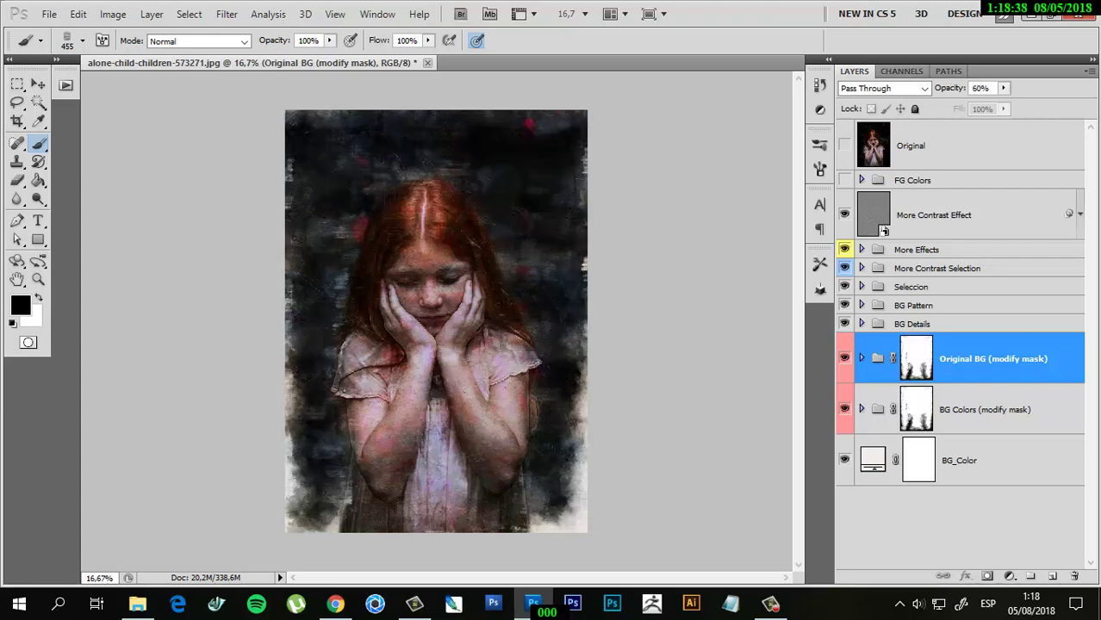
Zoom in to check the result and target the Original BG group's mask.
key("ctrl+plus")
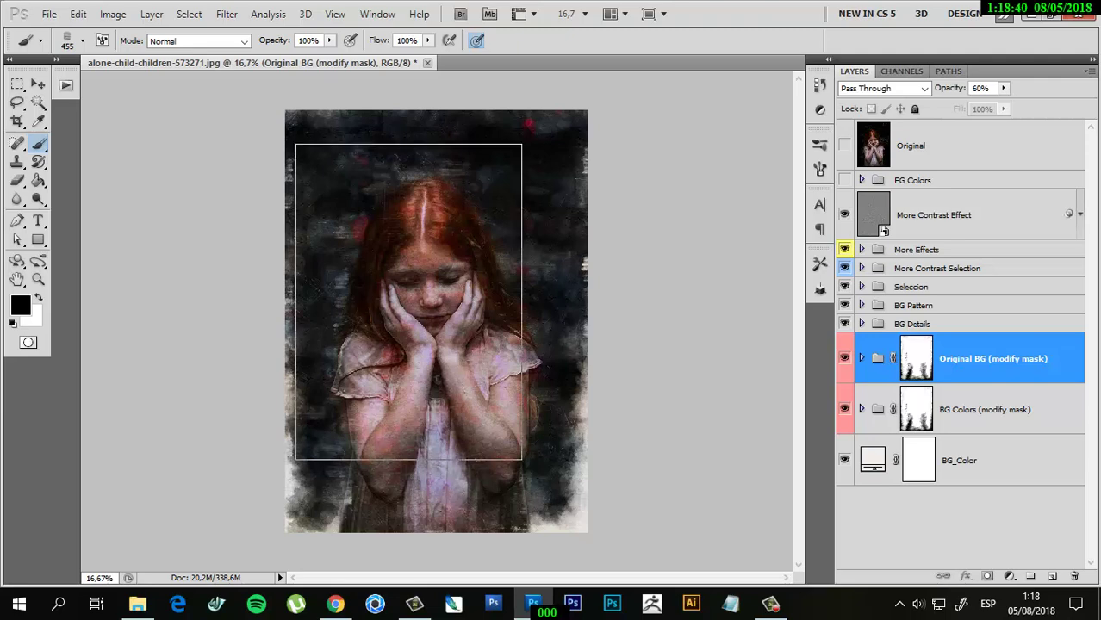
key("ctrl+minus")
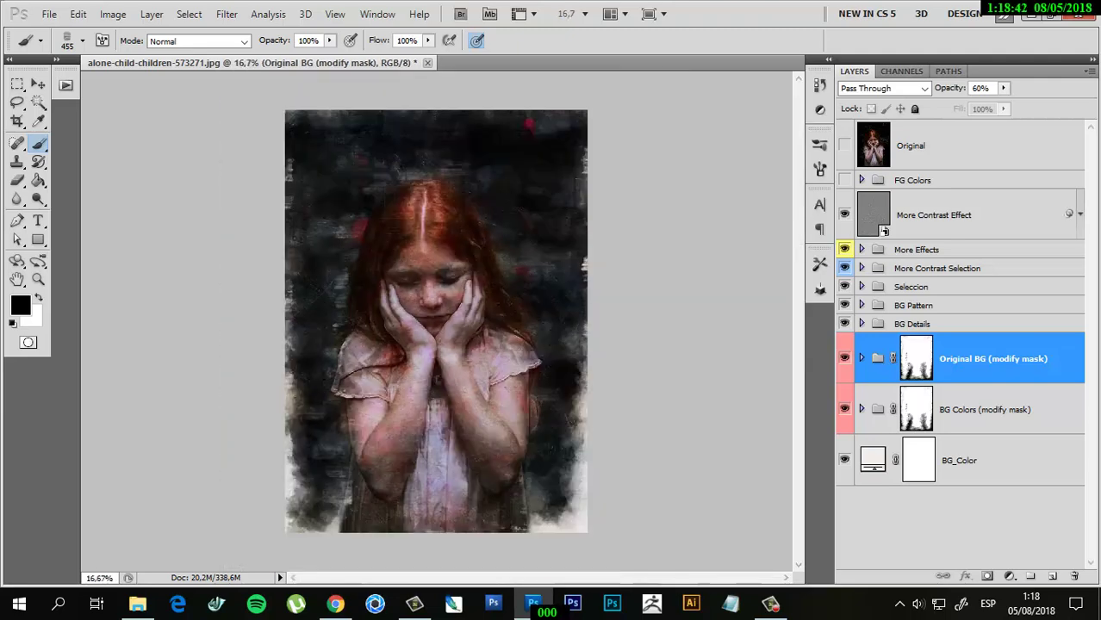
key("ctrl+backslash")
Choose the 578 px brush preset with black as the painting colour.
key("x")
right_click(366, 175)
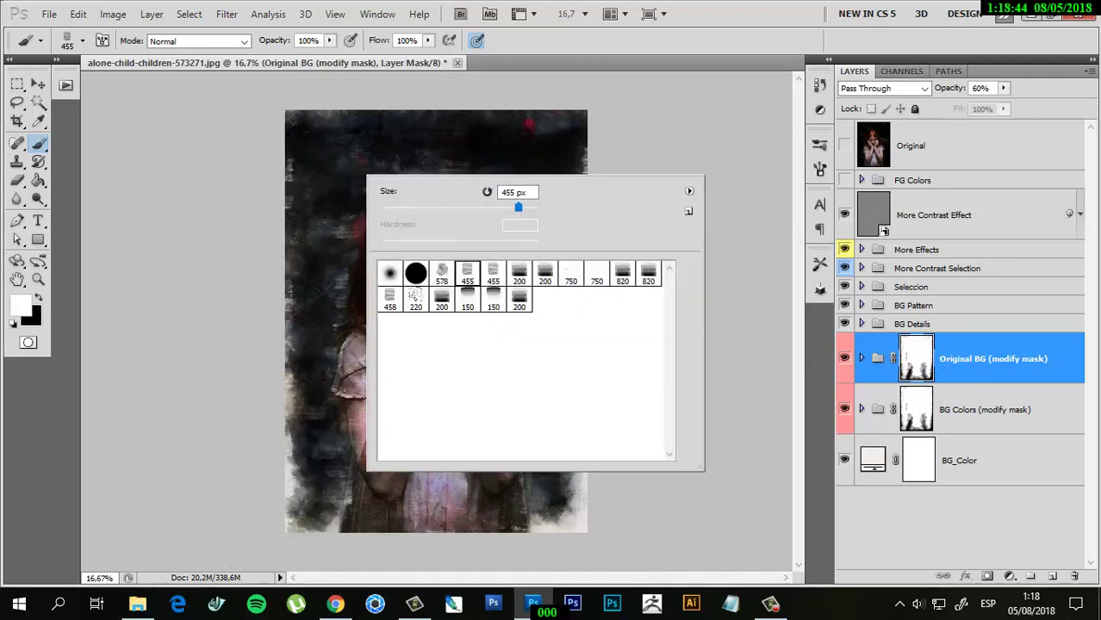
left_click(441, 273)
key("Return")
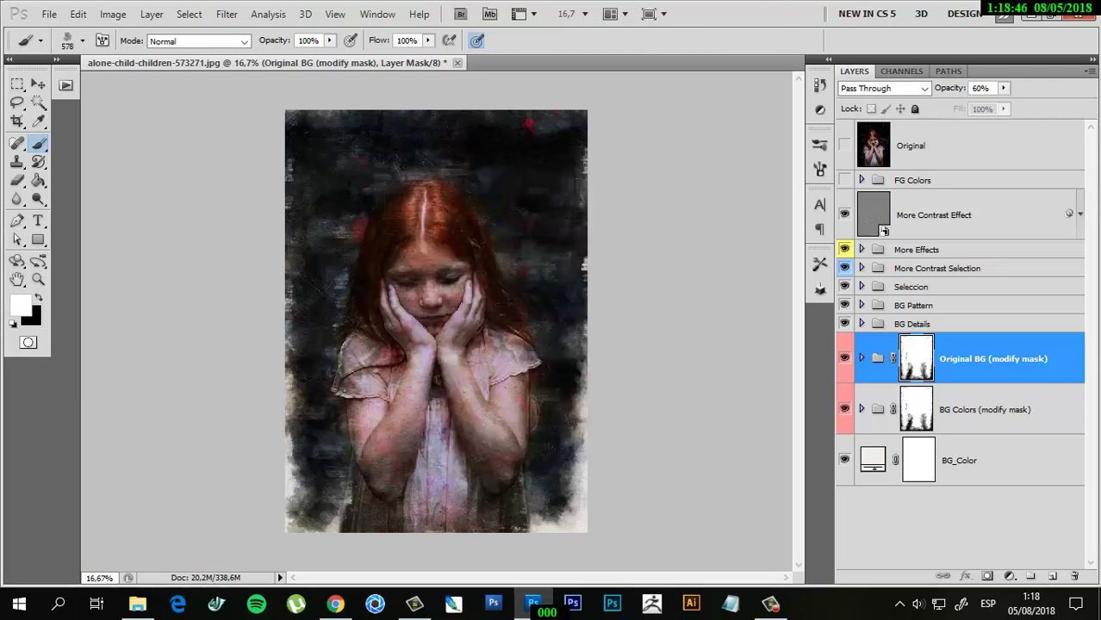
key("x")
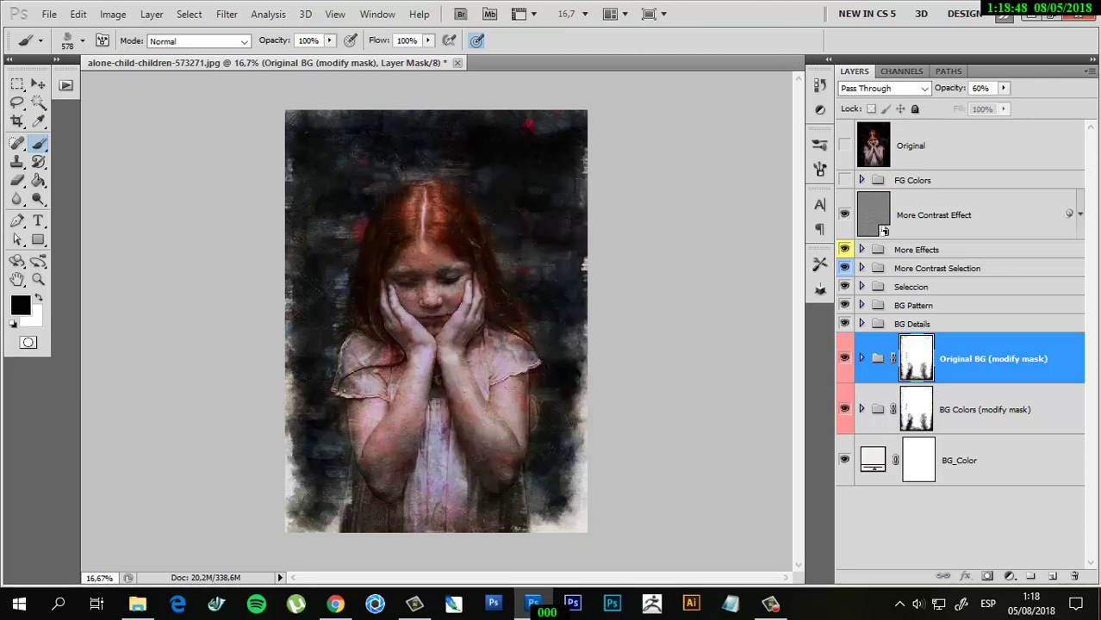
Paint black into the Original BG mask along the left, right and bottom edges.
left_click_drag(289, 224, 293, 400)
left_click_drag(579, 120, 572, 405)
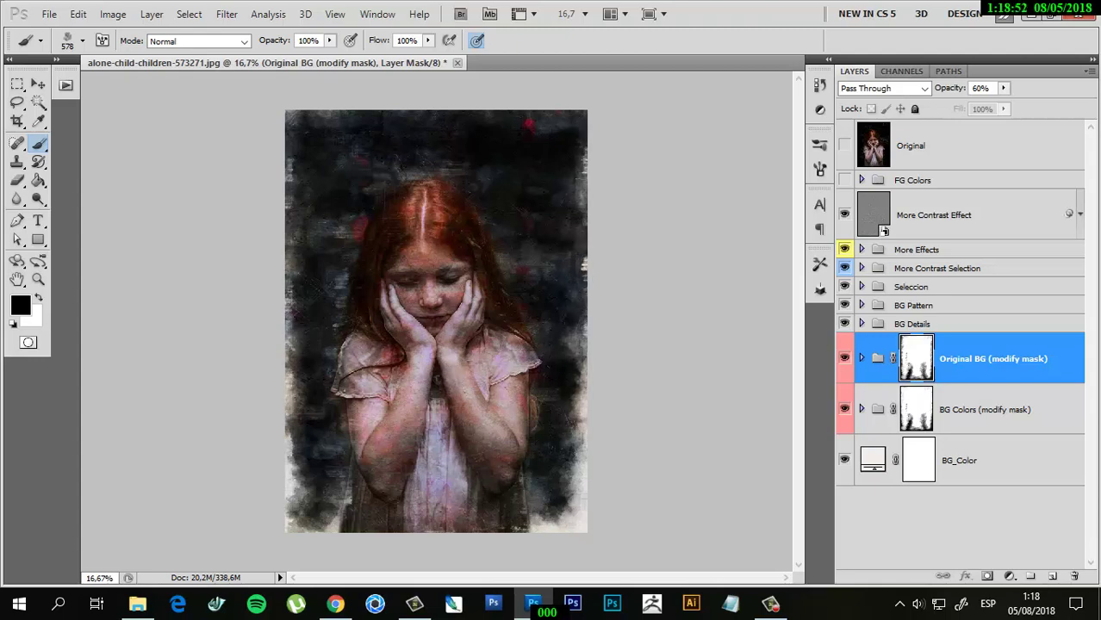
left_click_drag(292, 405, 293, 453)
mouse_move(577, 114)
left_mouse_down()
mouse_move(572, 424)
mouse_move(544, 521)
left_mouse_up()
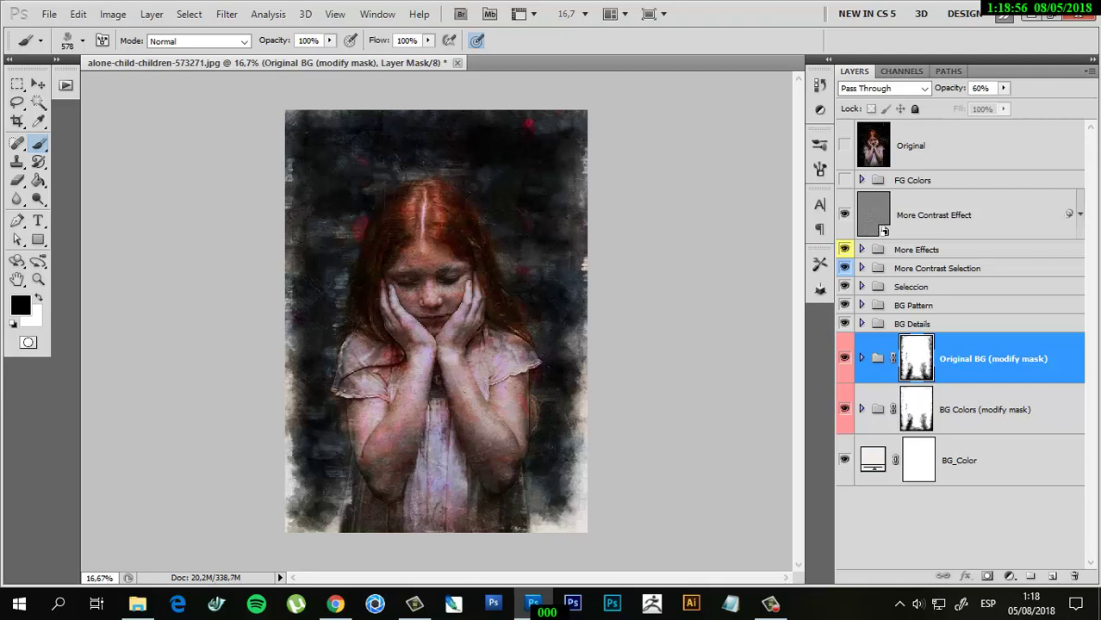
mouse_move(340, 527)
left_mouse_down()
mouse_move(293, 458)
mouse_move(306, 506)
mouse_move(326, 517)
left_mouse_up()
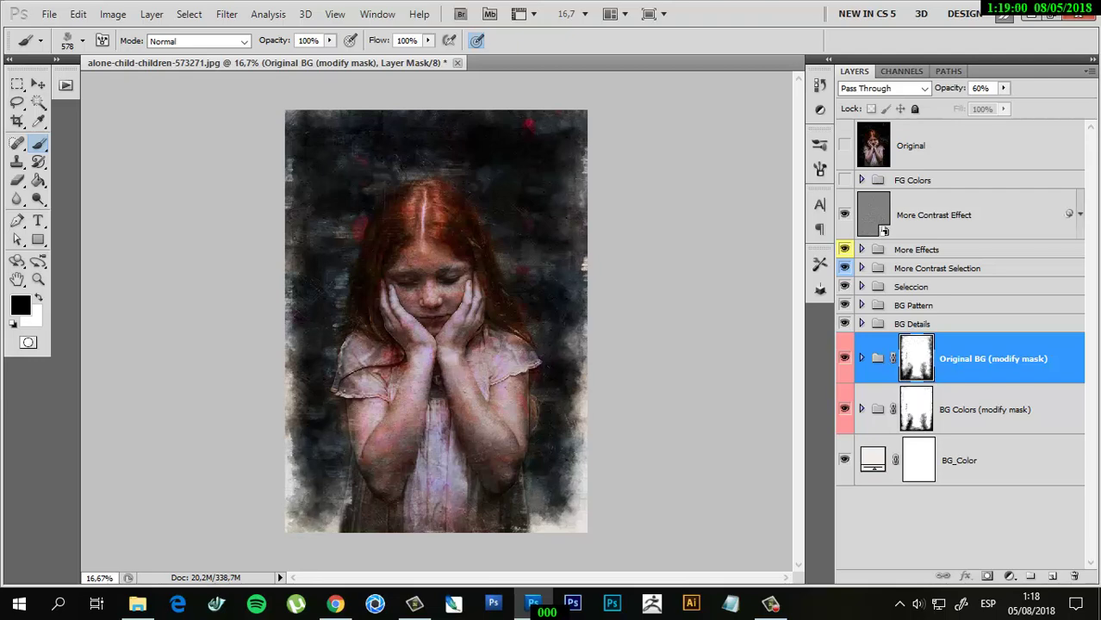
left_click_drag(298, 430, 298, 392)
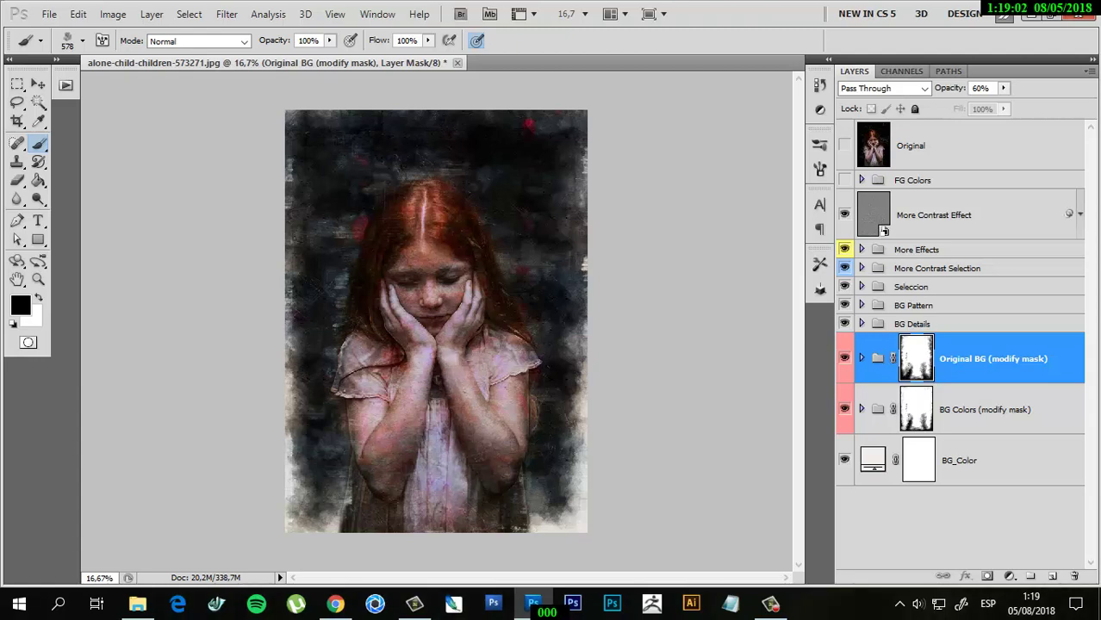
mouse_move(296, 343)
left_mouse_down()
mouse_move(302, 176)
mouse_move(293, 293)
mouse_move(310, 527)
left_mouse_up()
Paint the BG Colors group's mask along the right, top and upper-left canvas edges.
left_click(991, 409)
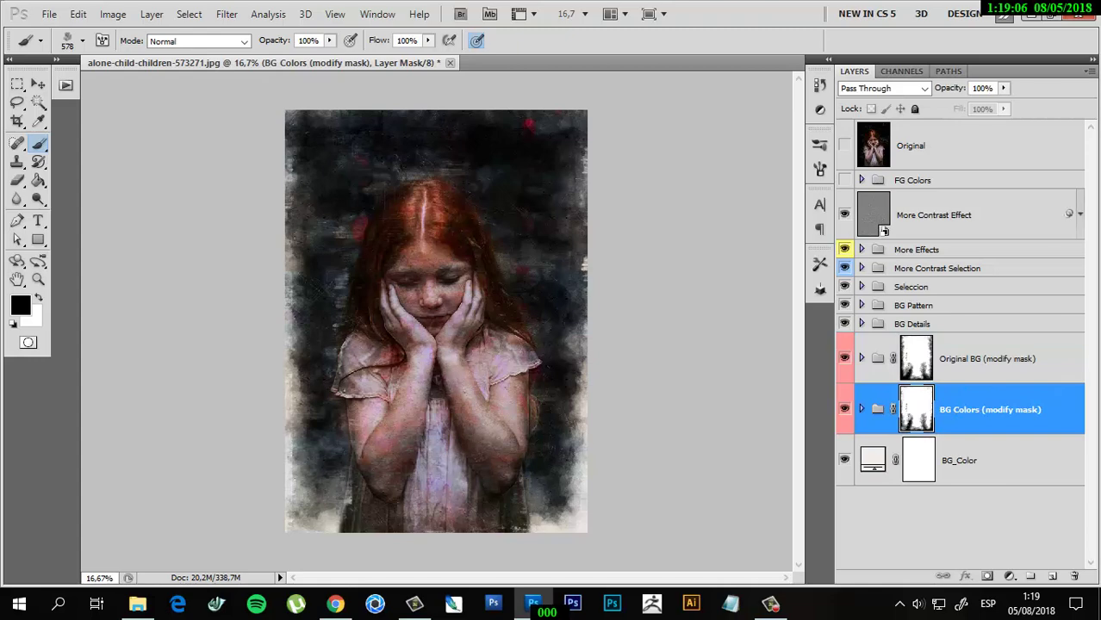
left_click_drag(560, 517, 570, 427)
left_click_drag(572, 470, 572, 385)
left_click_drag(572, 438, 573, 215)
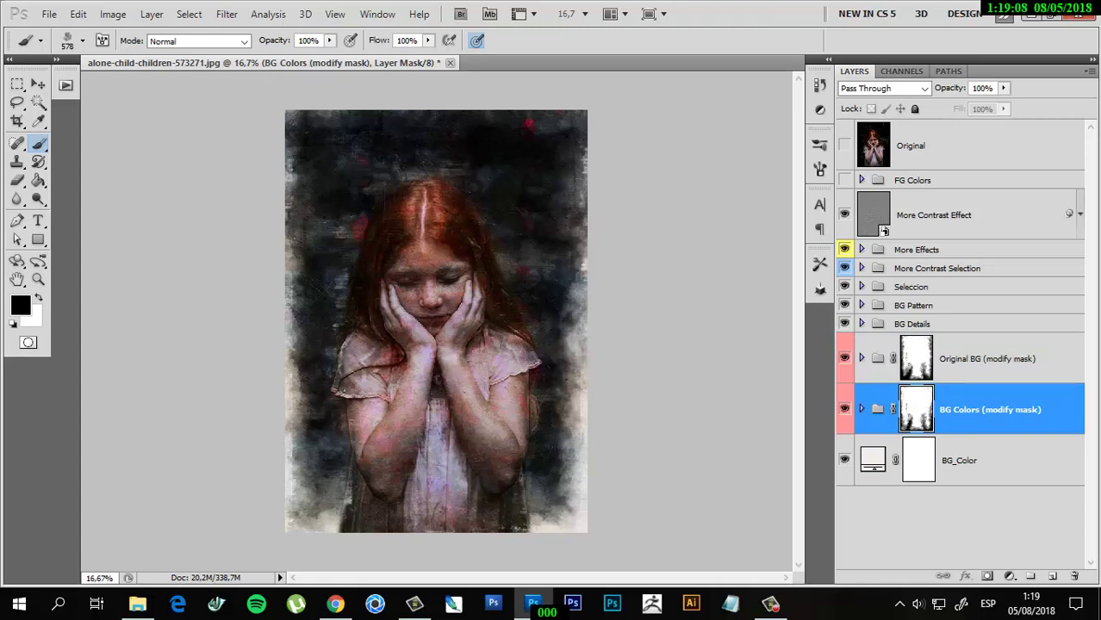
mouse_move(288, 125)
left_mouse_down()
mouse_move(435, 117)
mouse_move(327, 116)
mouse_move(297, 155)
mouse_move(297, 241)
left_mouse_up()
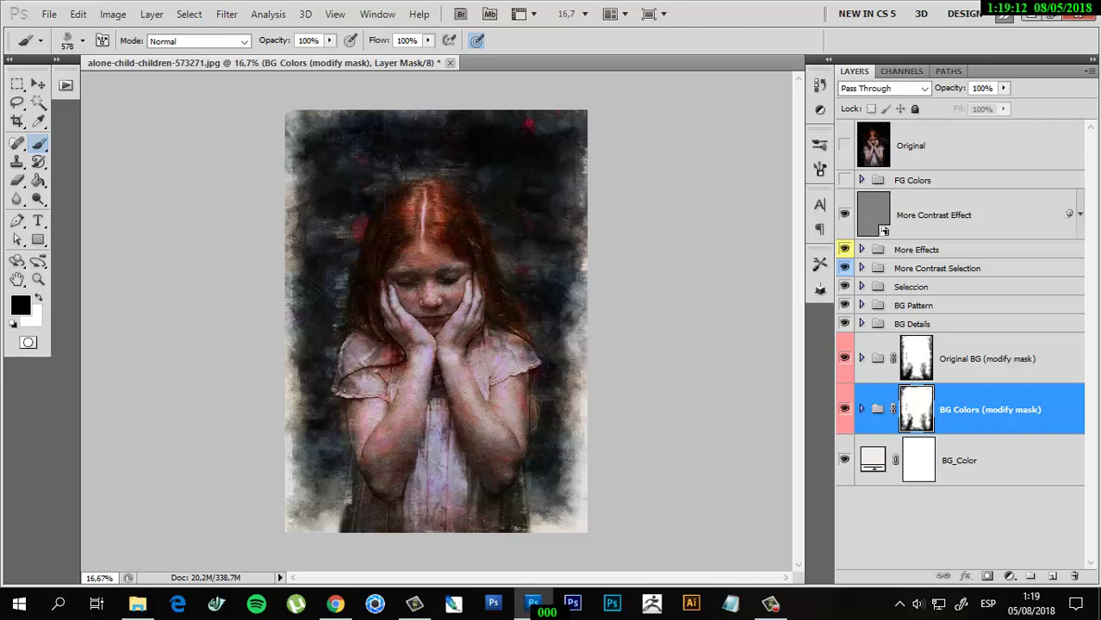
key("ctrl+plus")
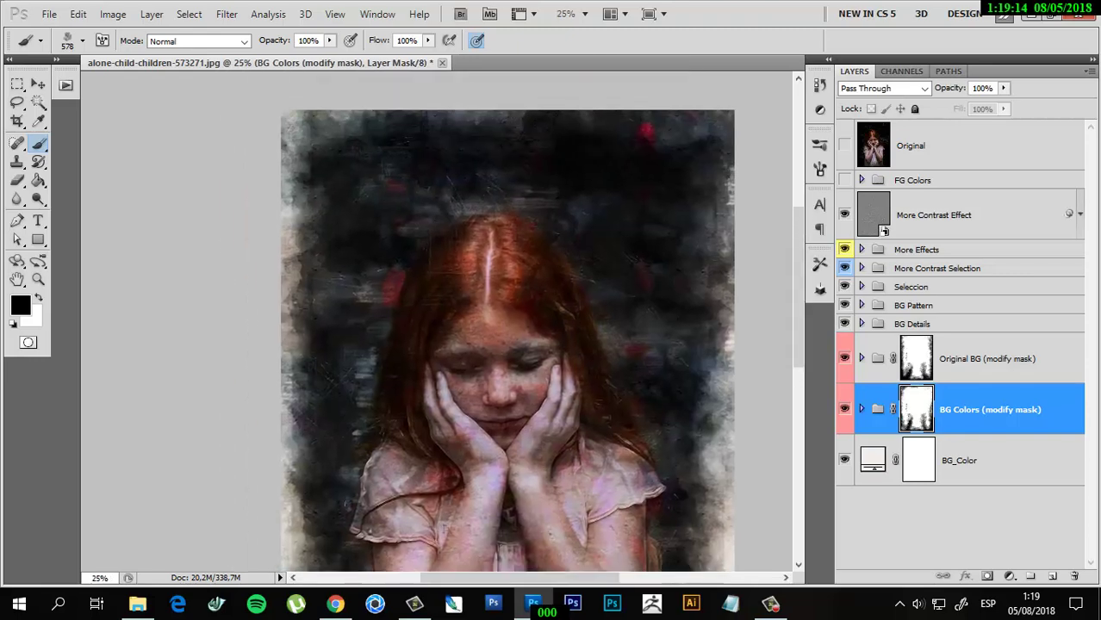
key("ctrl+plus")
key("ctrl+plus")
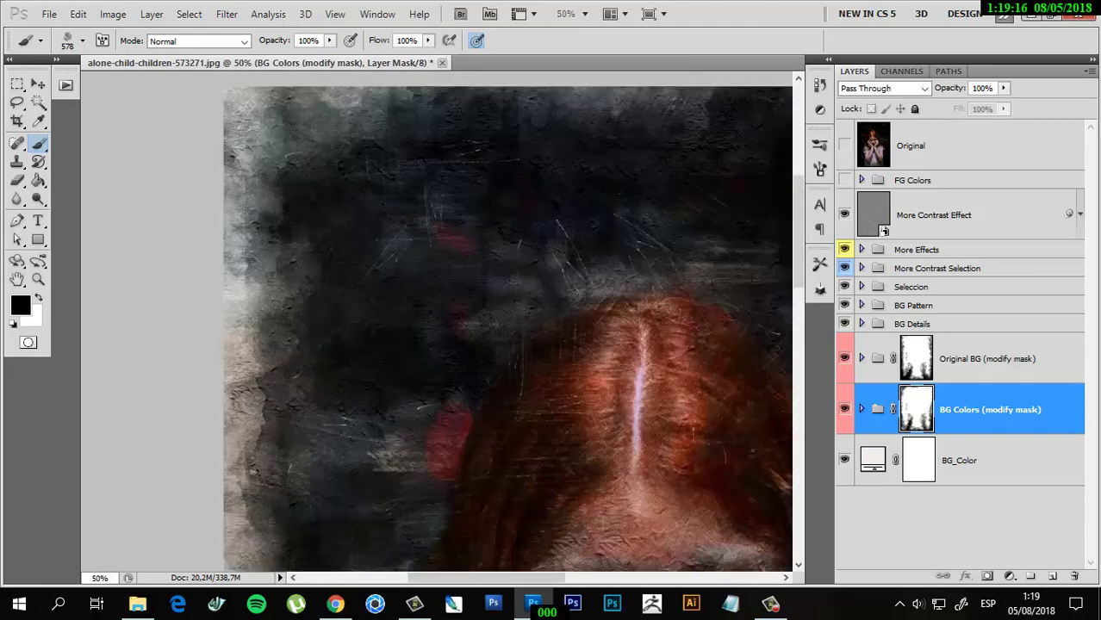
key("ctrl+plus")
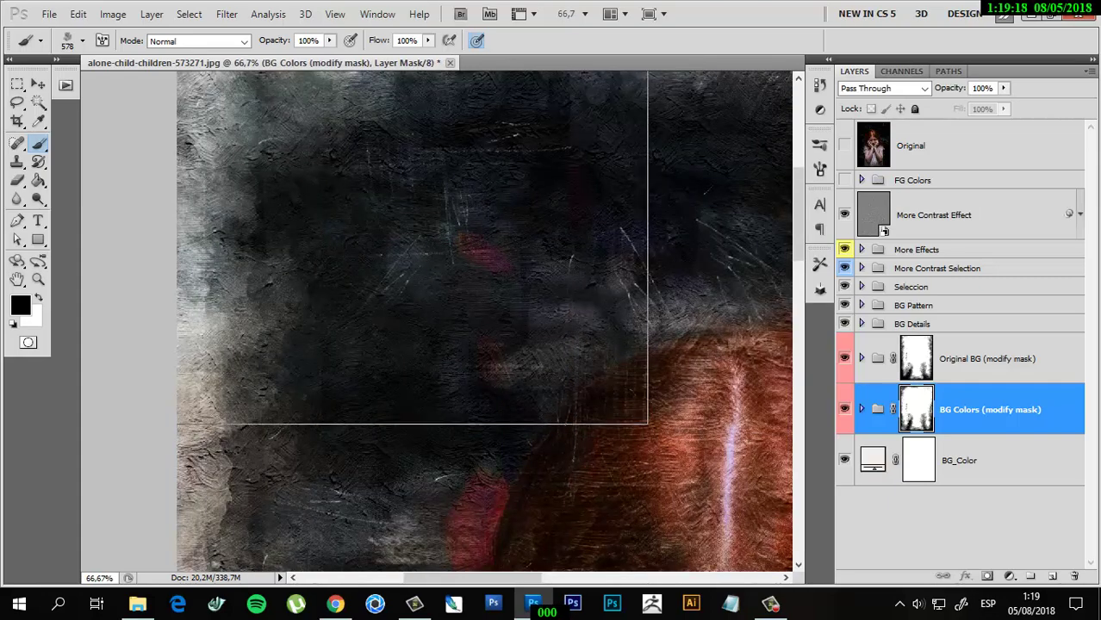
key("ctrl+plus")
scroll(436, 322, "down", 2)
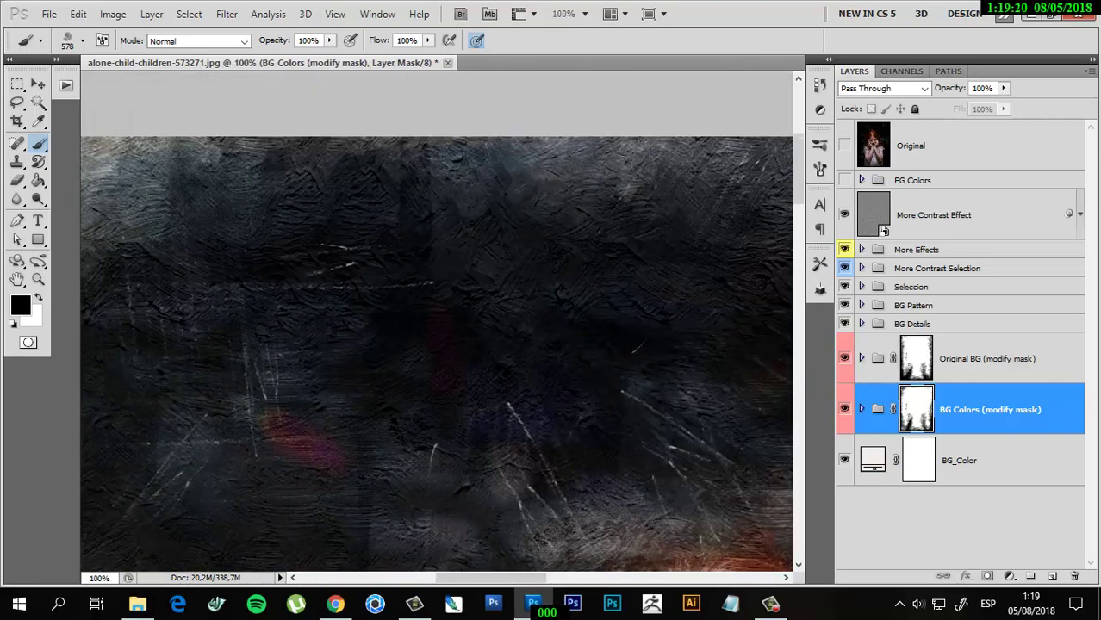
scroll(437, 321, "right", 3)
scroll(437, 321, "left", 5)
scroll(437, 321, "down", 4)
scroll(437, 321, "right", 2)
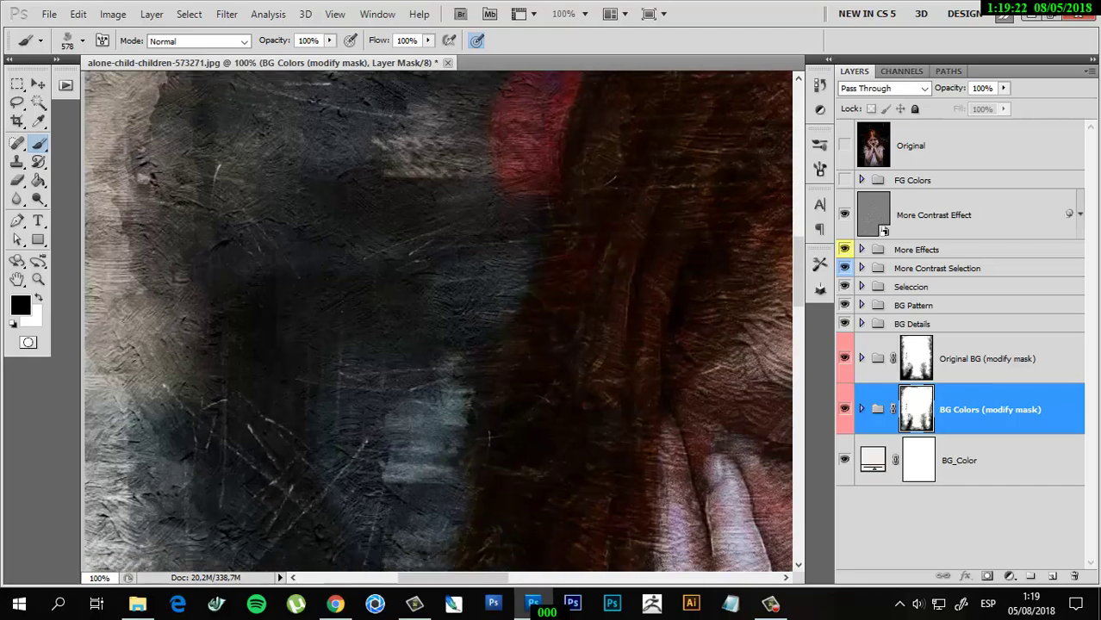
scroll(436, 321, "right", 6)
scroll(436, 321, "down", 4)
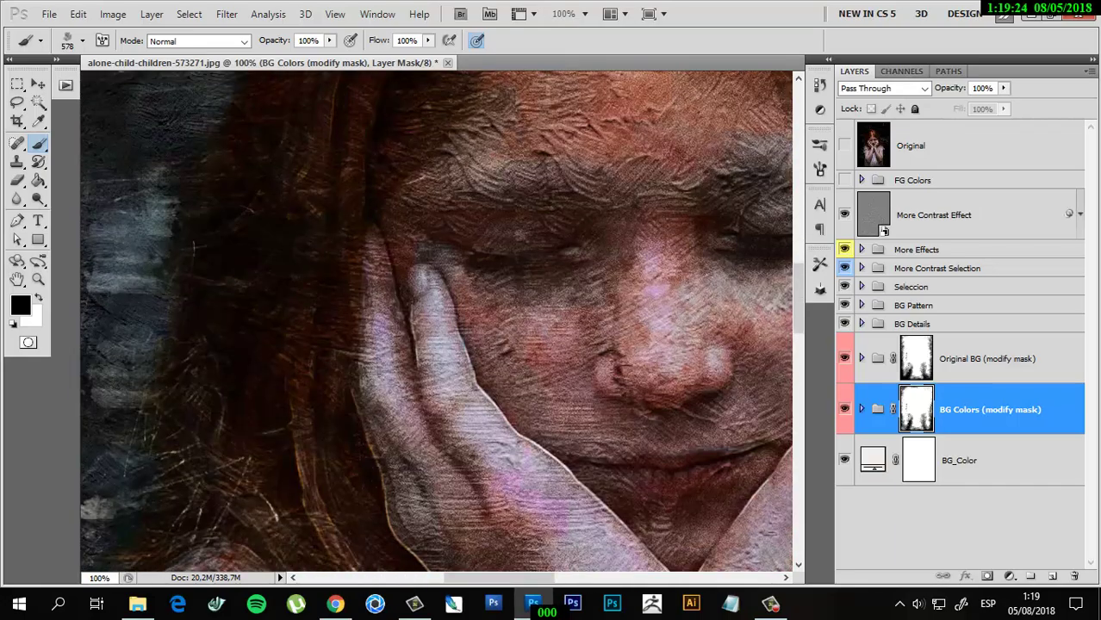
scroll(437, 322, "left", 5)
scroll(437, 321, "down", 5)
scroll(437, 321, "left", 1)
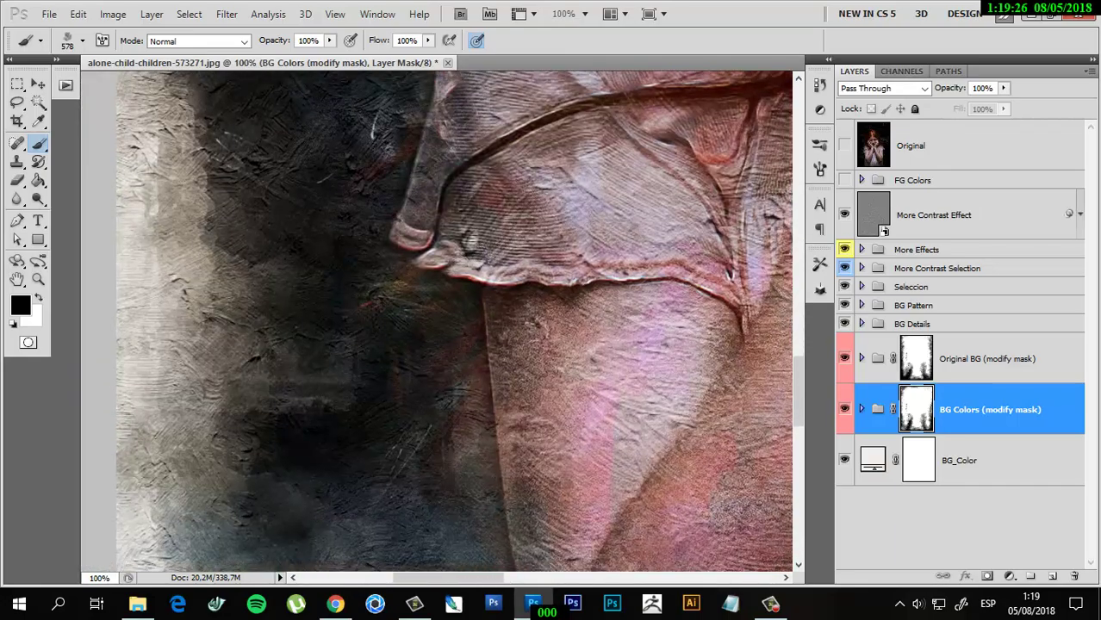
scroll(437, 321, "down", 3)
scroll(436, 321, "down", 3)
scroll(437, 321, "right", 1)
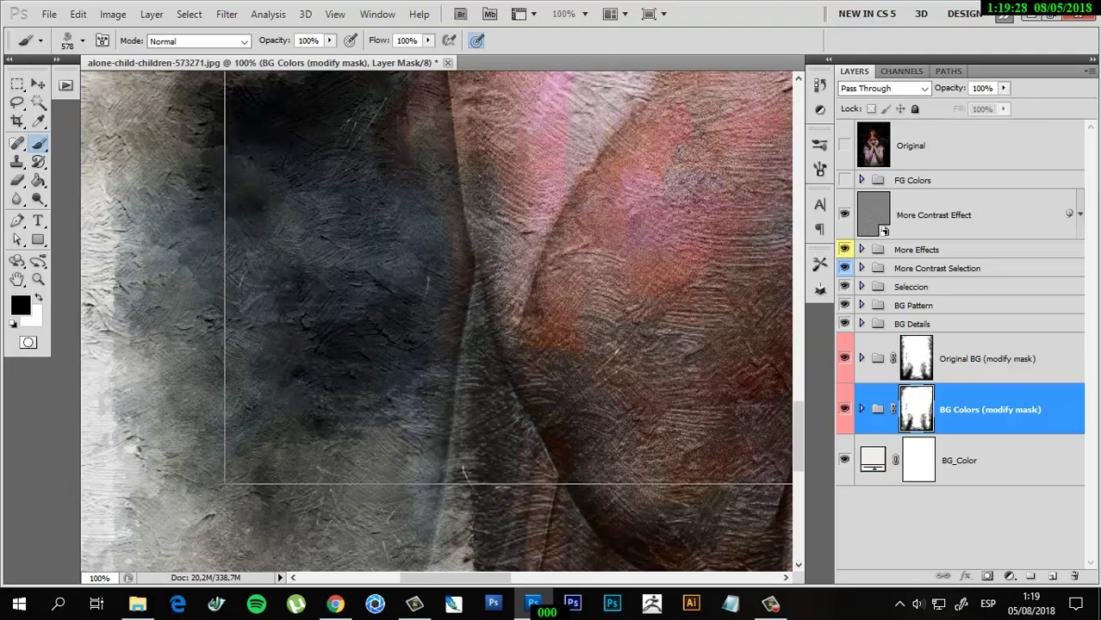
key("ctrl+minus")
key("ctrl+minus")
key("ctrl+minus")
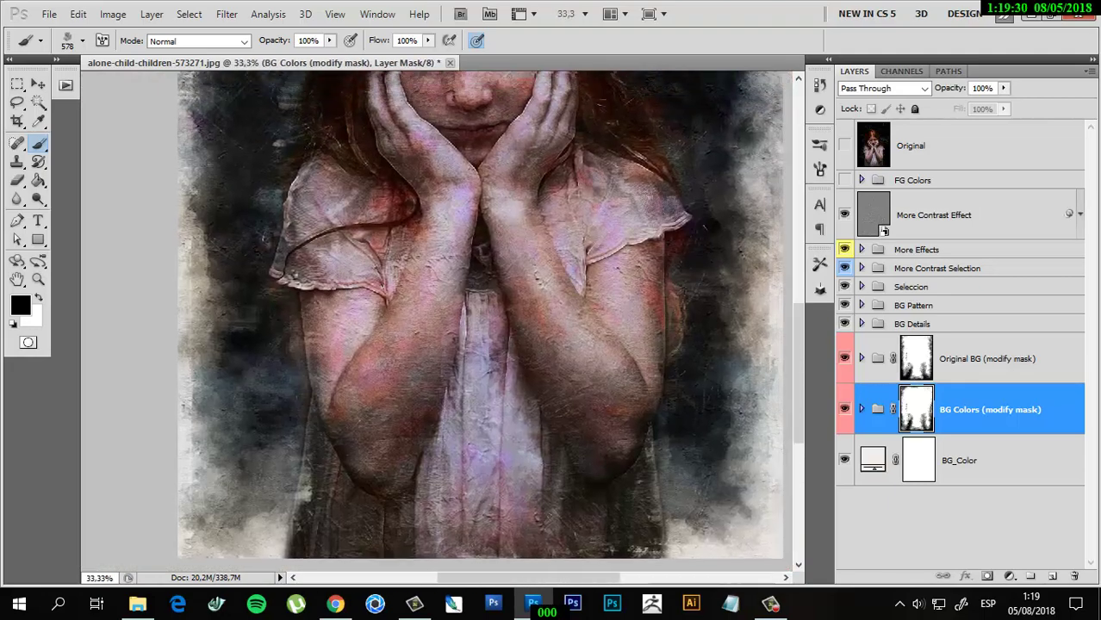
scroll(483, 319, "up", 2)
key("ctrl+minus")
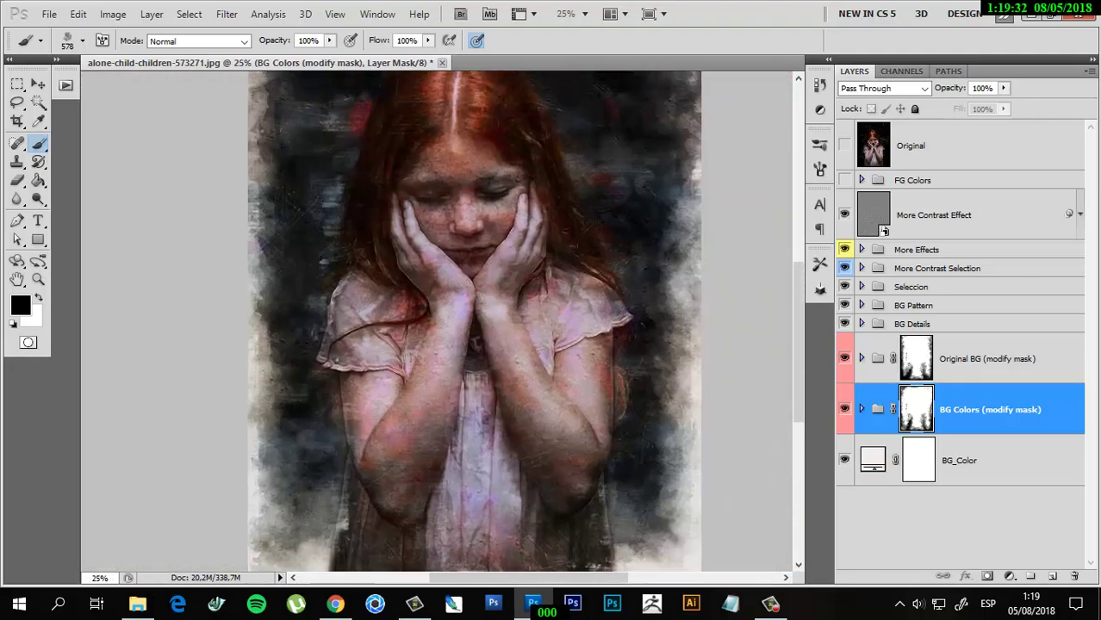
key("ctrl+minus")
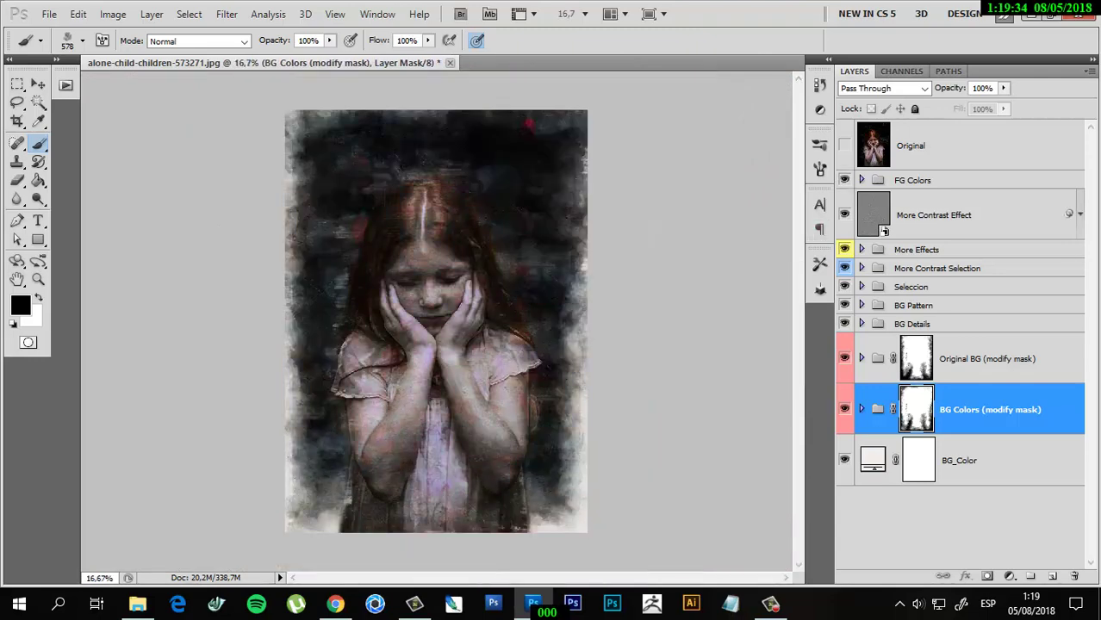
Compare the FG Colors variations on the face and leave Color D visible and selected.
left_click(860, 180)
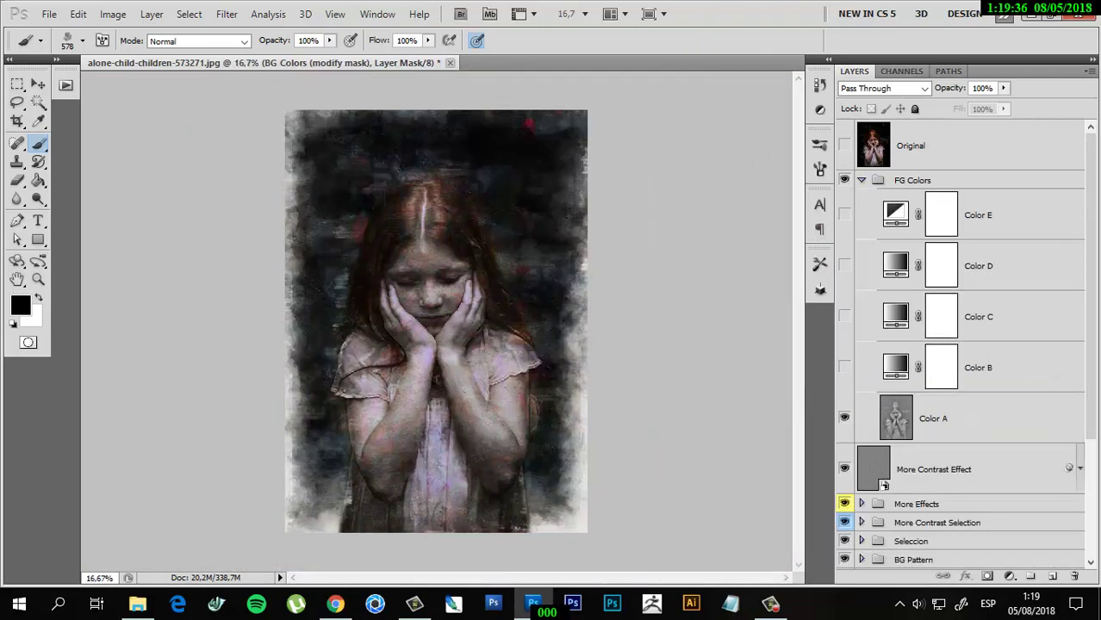
left_click(844, 366)
key("ctrl+plus")
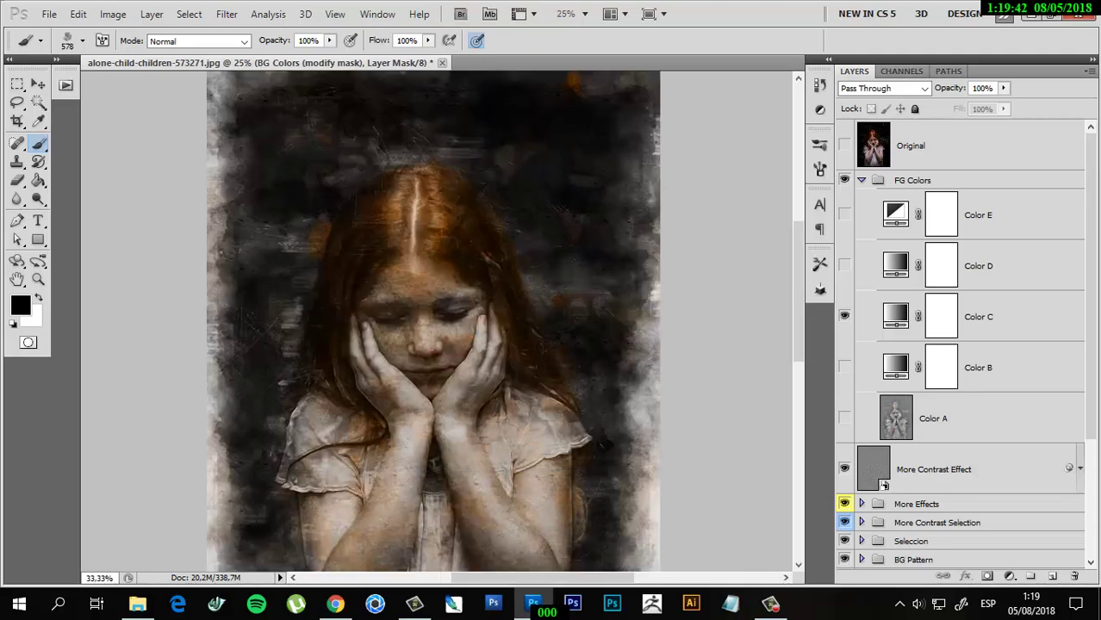
key("ctrl+plus")
key("ctrl+plus")
left_click_drag(431, 319, 392, 269)
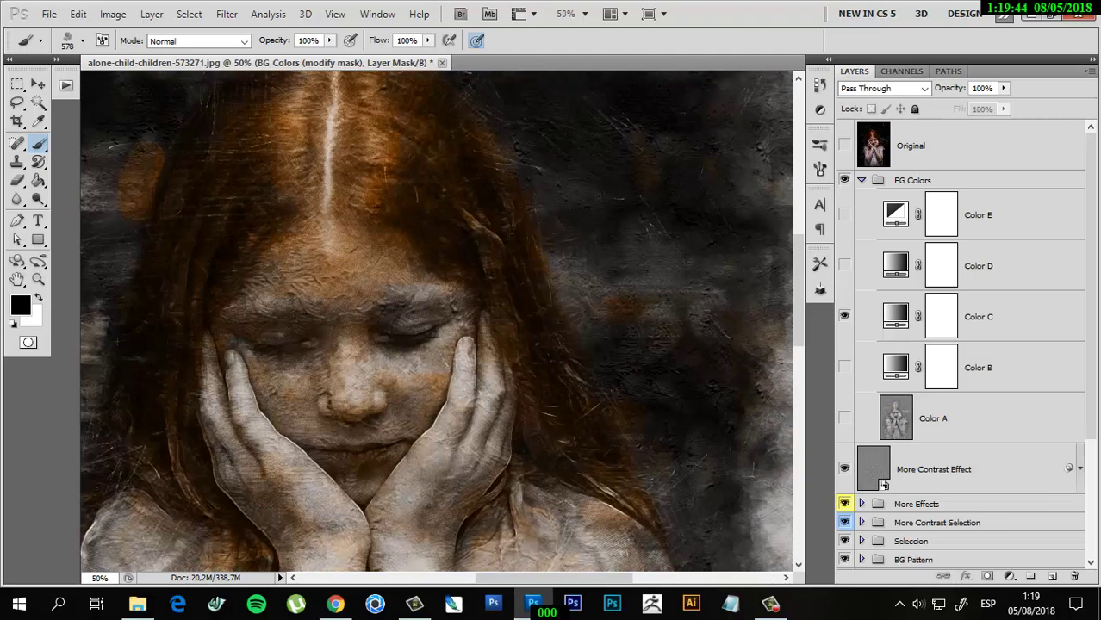
key("ctrl+minus")
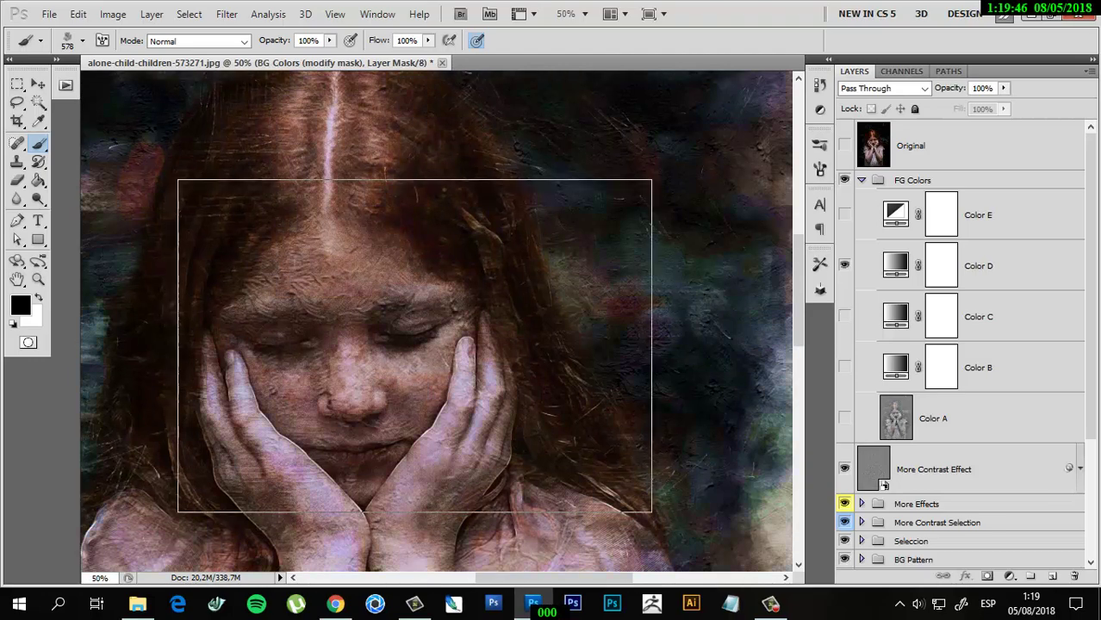
key("ctrl+minus")
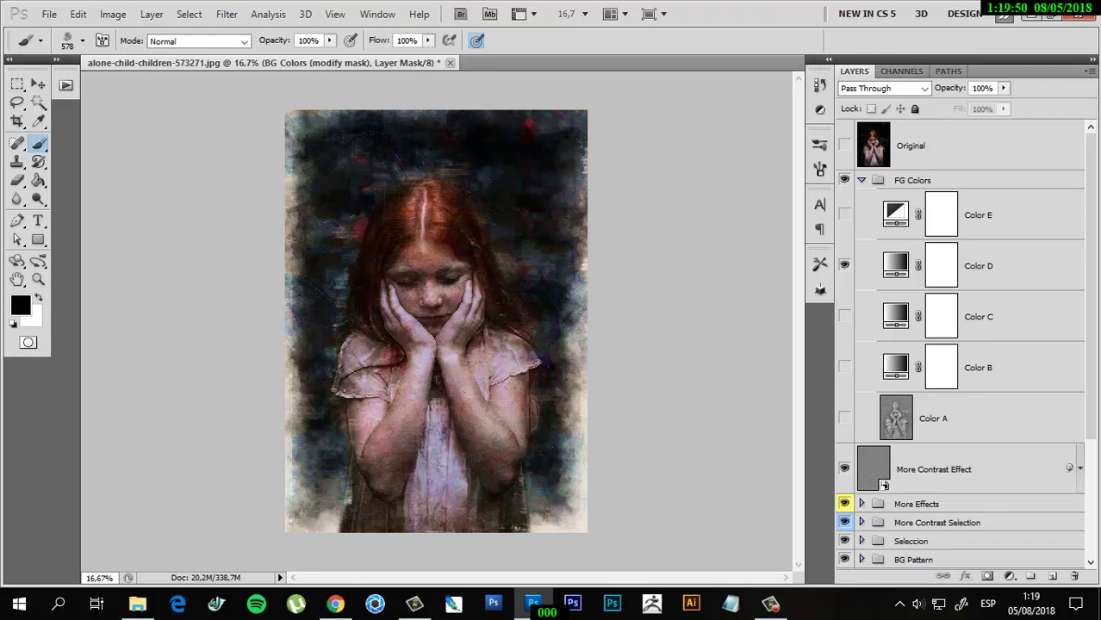
left_click(844, 265)
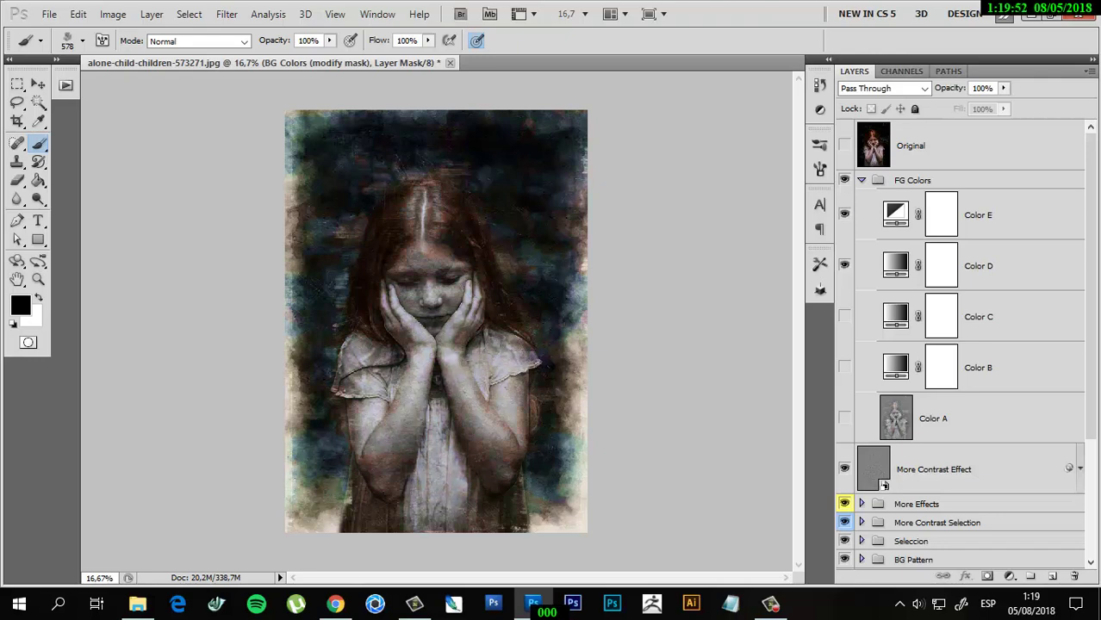
left_click(844, 265)
left_click(1016, 274)
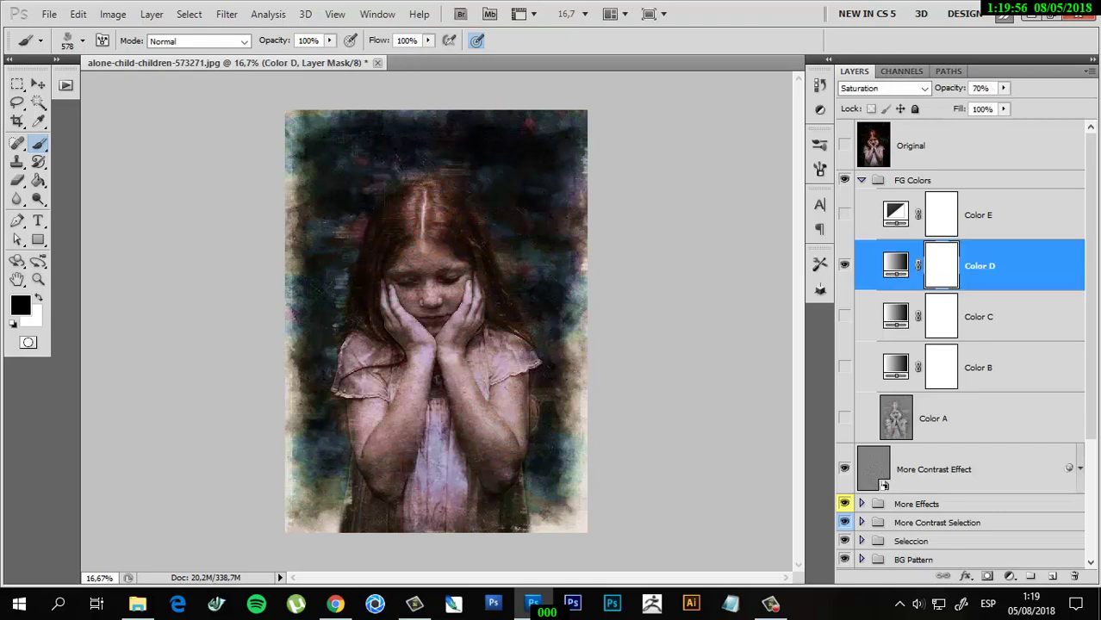
Lower Color D's opacity to 40% after trying 50%, then collapse the FG Colors group.
left_click(981, 88)
type("50")
key("Return")
left_click(981, 87)
type("40")
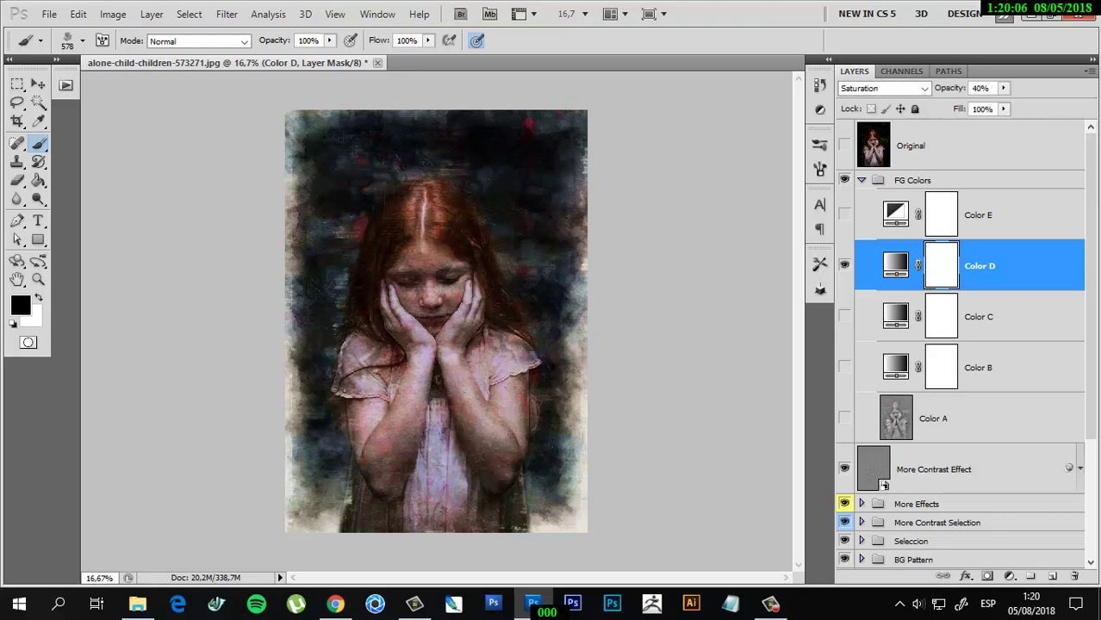
left_click(913, 180)
left_click(862, 180)
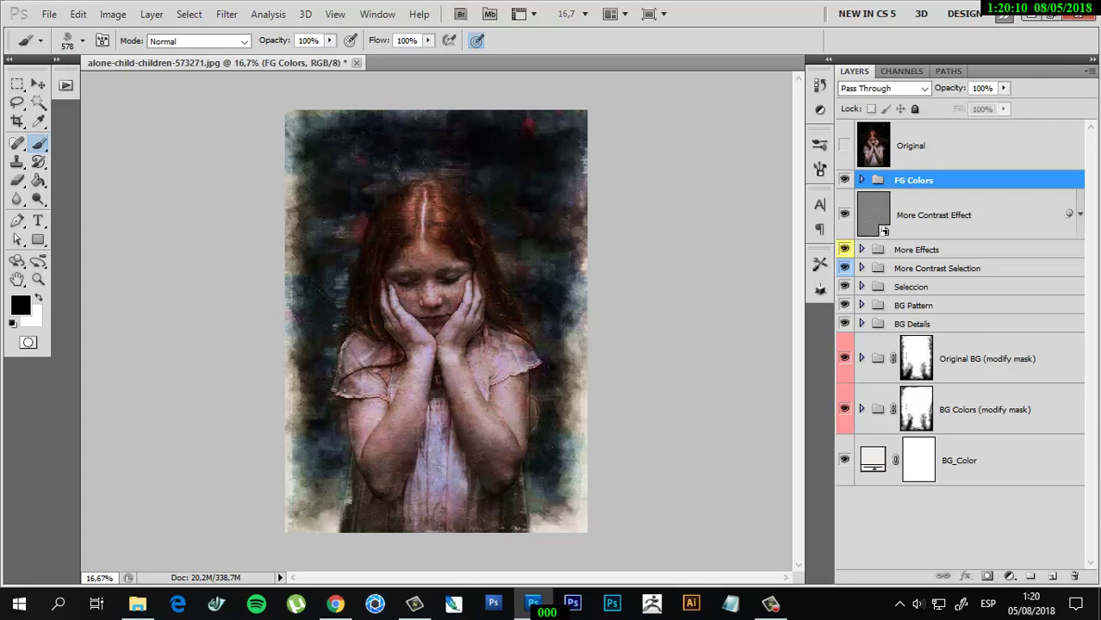
Toggle the Original layer to compare painting with photo, and peek inside More Effects.
left_click(844, 145)
left_click(844, 145)
scroll(525, 164, "up", 2)
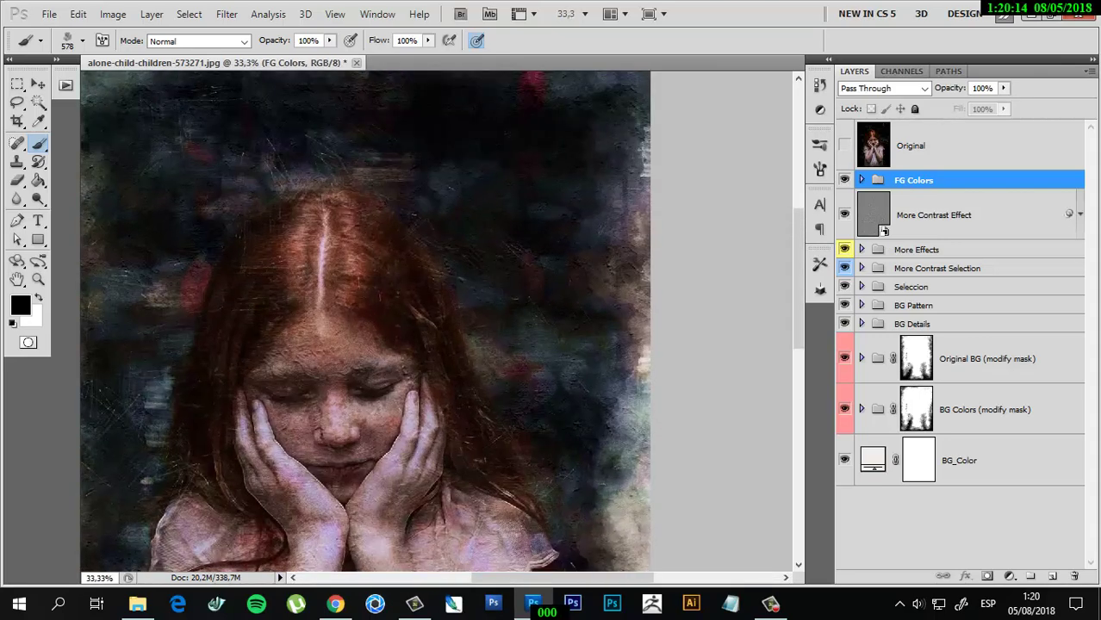
left_click(844, 145)
left_click(844, 144)
left_click(844, 145)
scroll(361, 319, "down", 5)
left_click(860, 249)
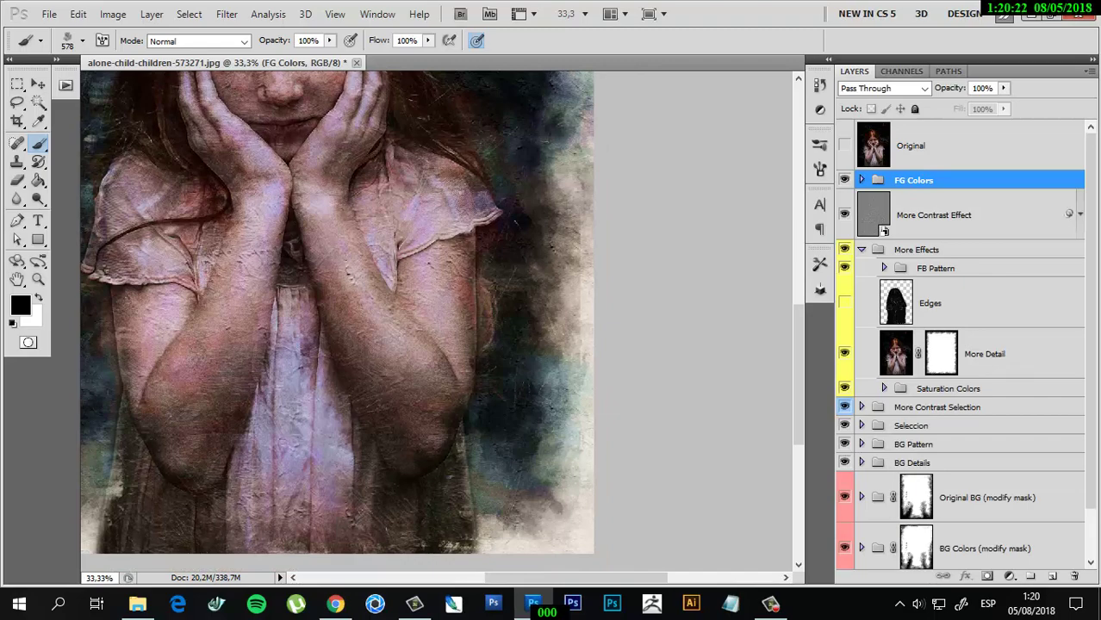
left_click(861, 249)
Zoom in on the girl's face and compare the painting against the original photo.
scroll(362, 318, "up", 3)
key("ctrl+plus")
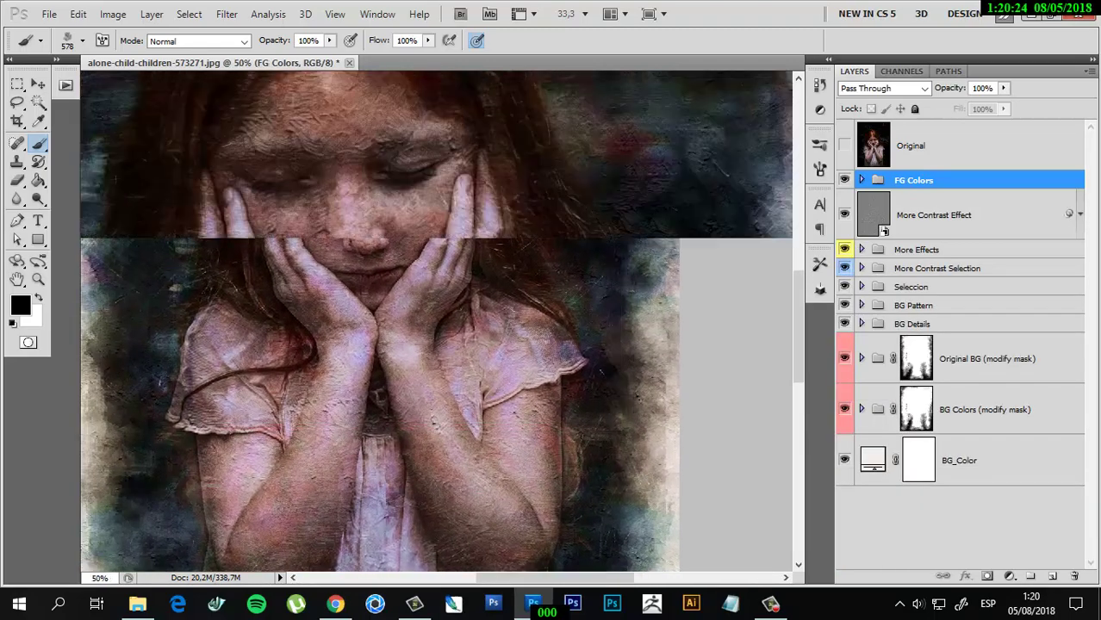
scroll(442, 327, "up", 3)
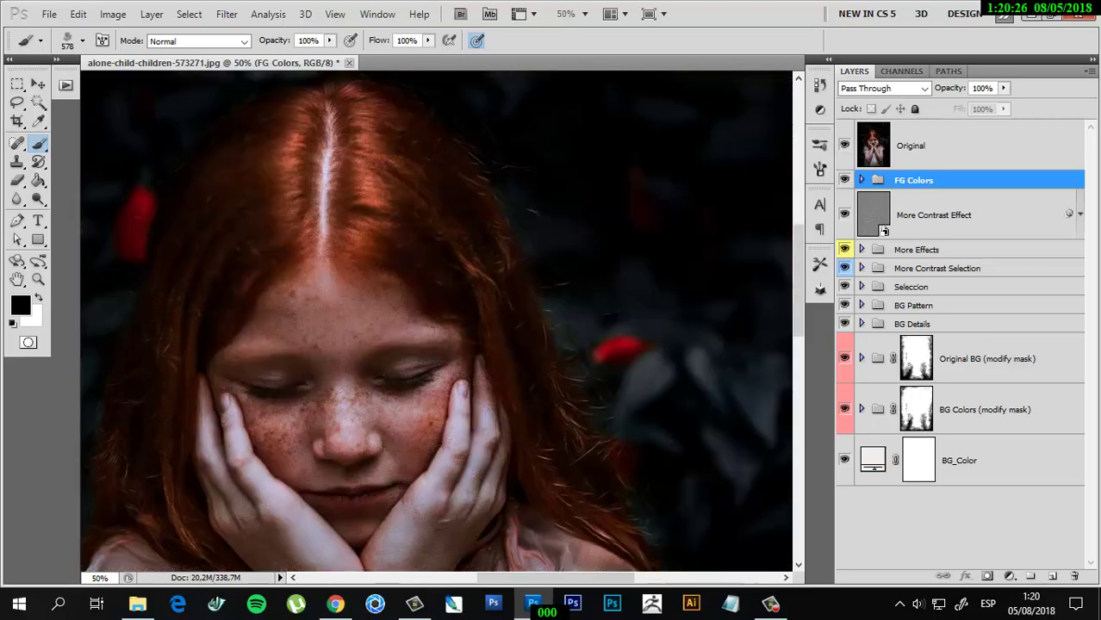
left_click(844, 145)
left_click(844, 145)
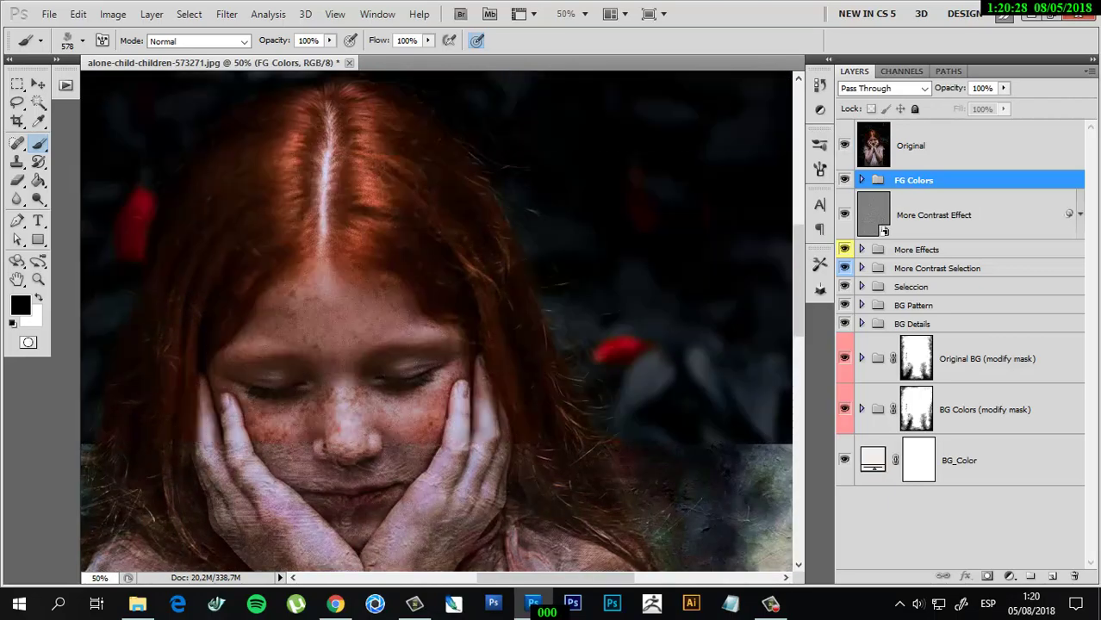
left_click(844, 145)
key("ctrl+minus")
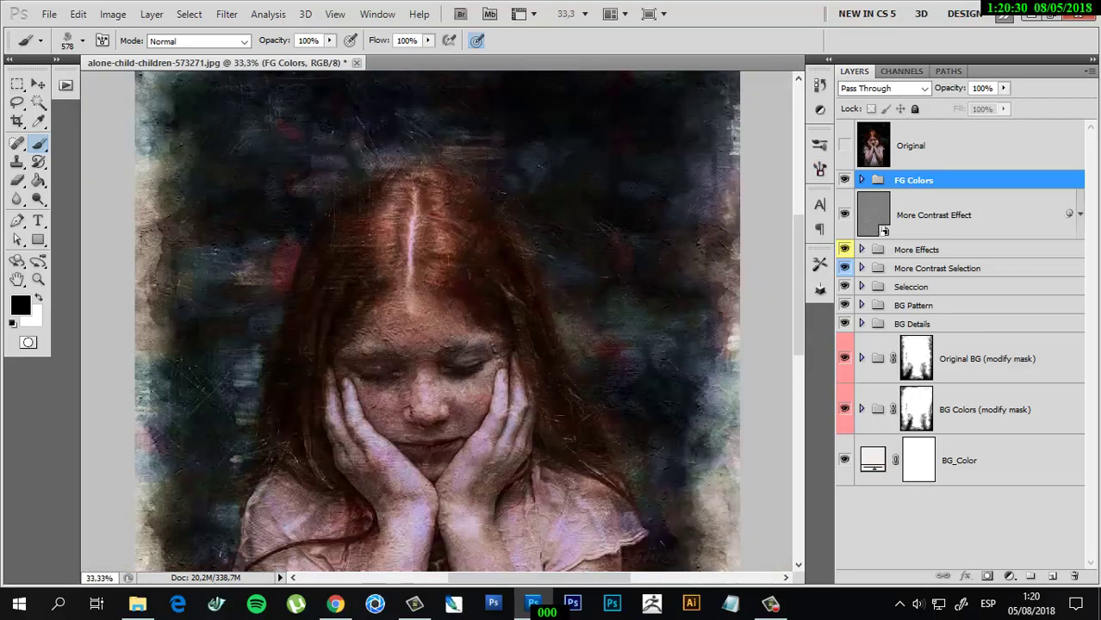
scroll(442, 327, "down", 2)
scroll(441, 328, "down", 2)
scroll(442, 327, "down", 2)
Compare the arms and dress against the original, then close the document without saving.
key("ctrl+plus")
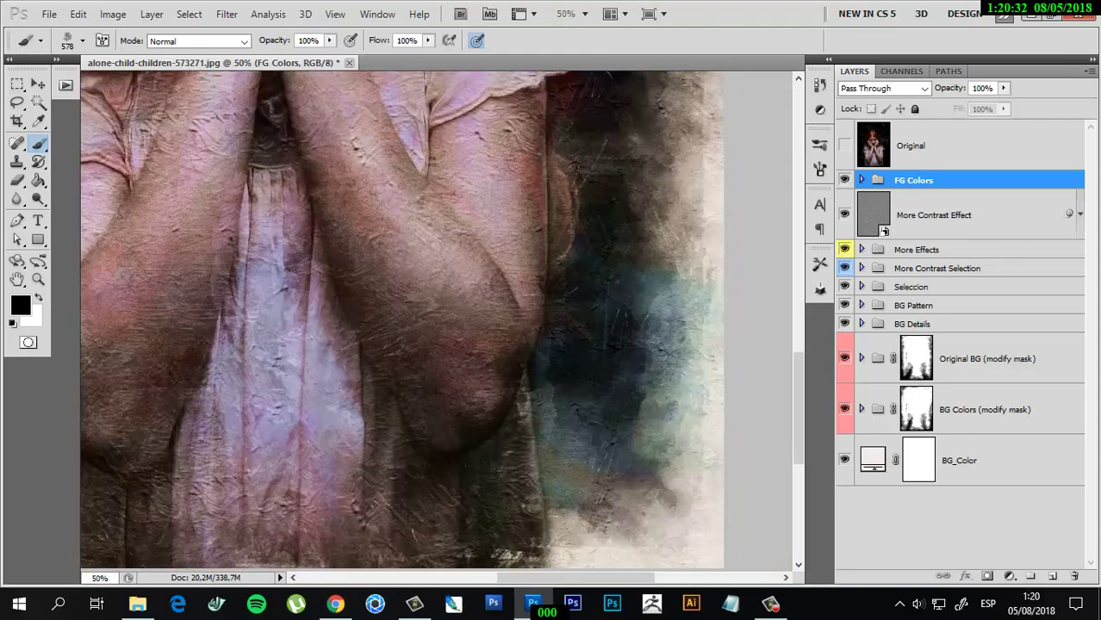
left_click(844, 145)
left_click(844, 145)
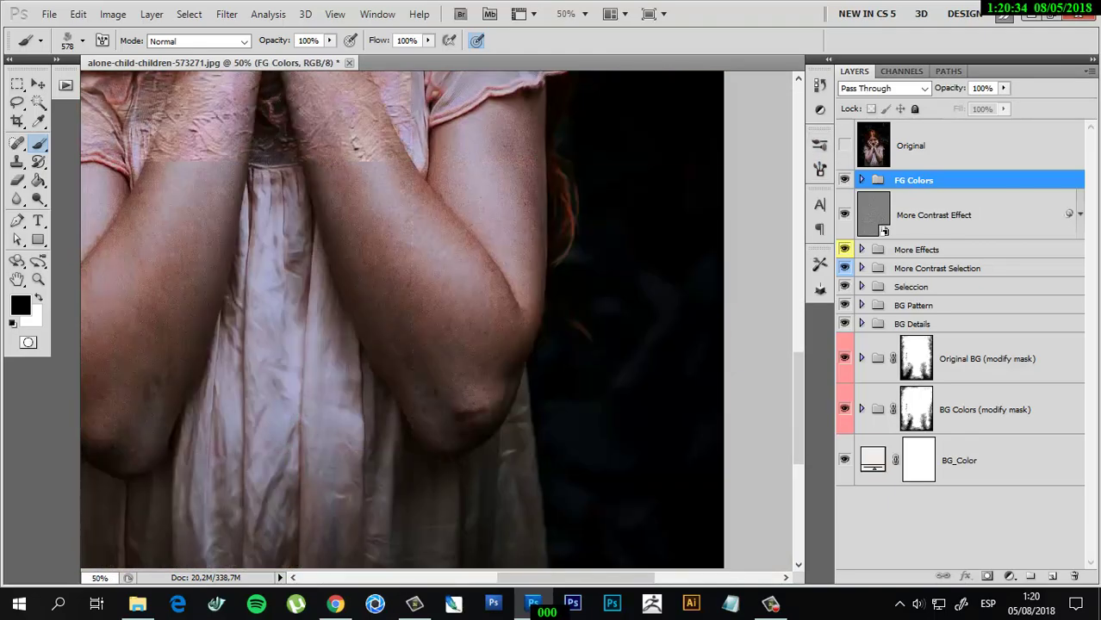
left_click(844, 146)
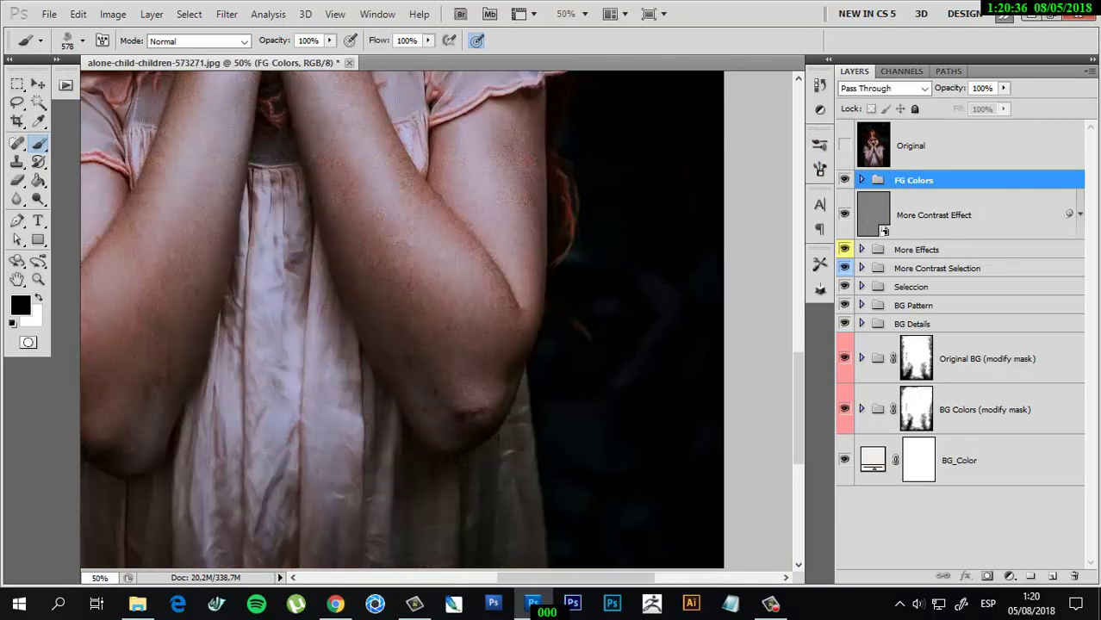
left_click(844, 146)
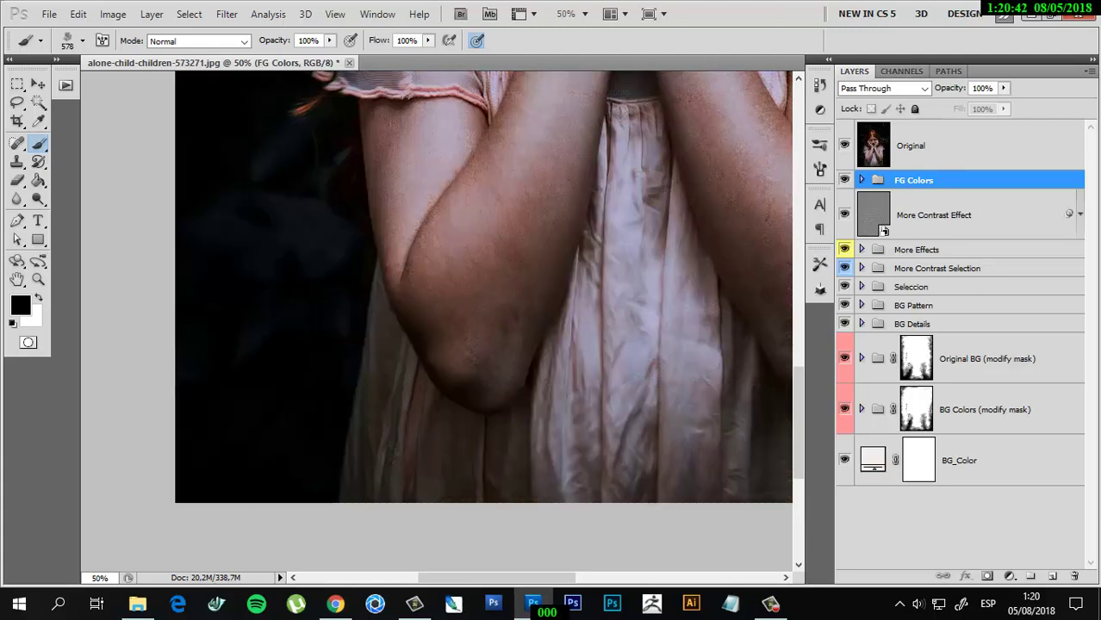
left_click(844, 146)
key("ctrl+minus")
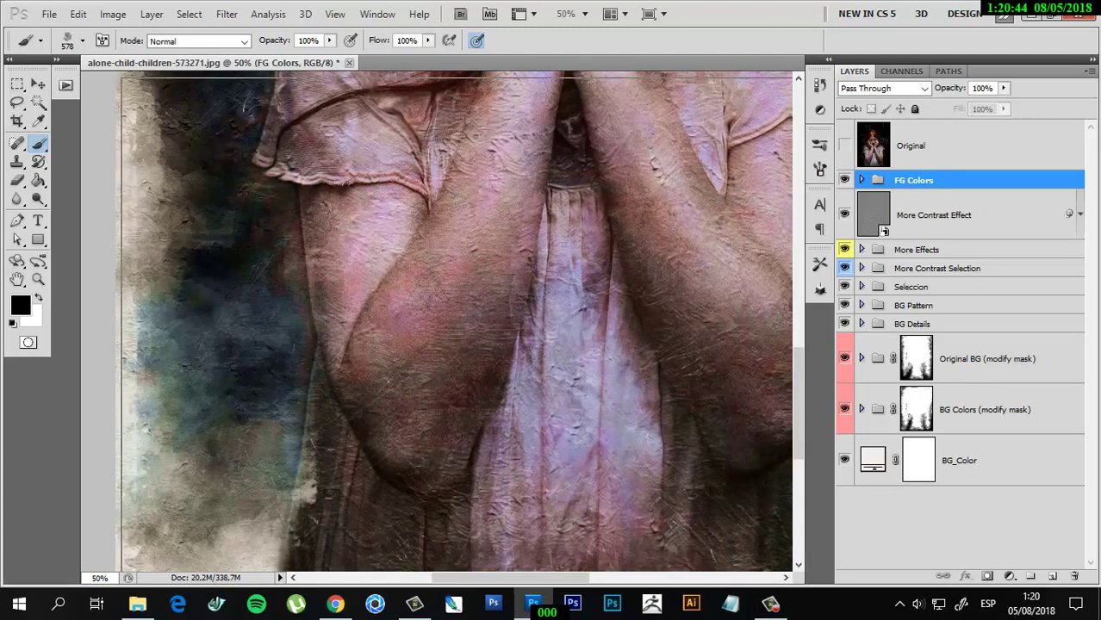
key("ctrl+minus")
key("ctrl+minus")
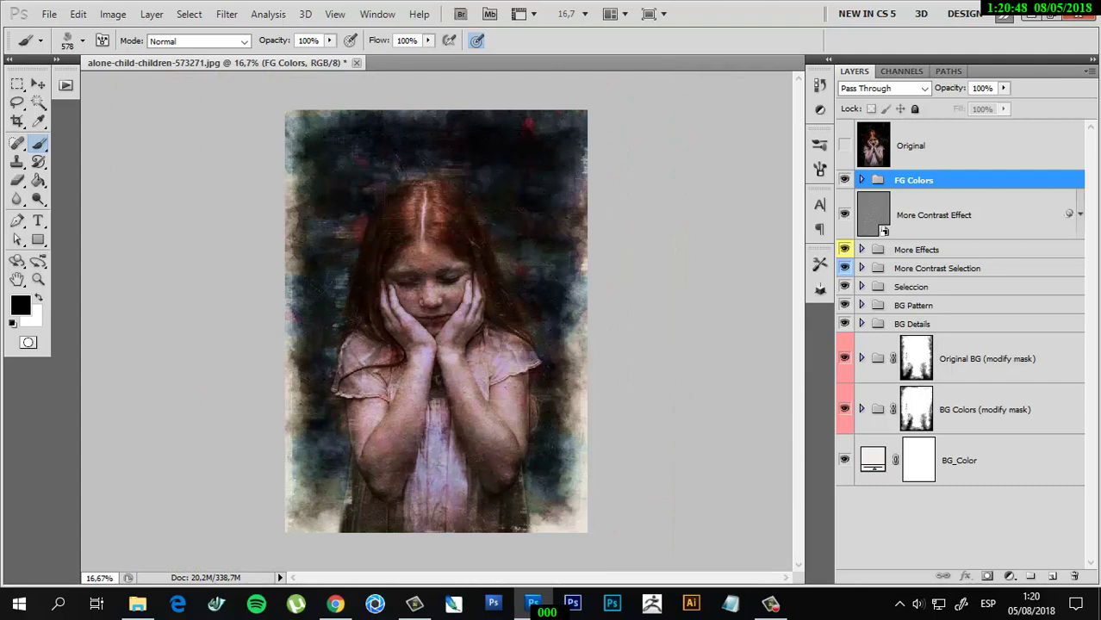
key("ctrl+w")
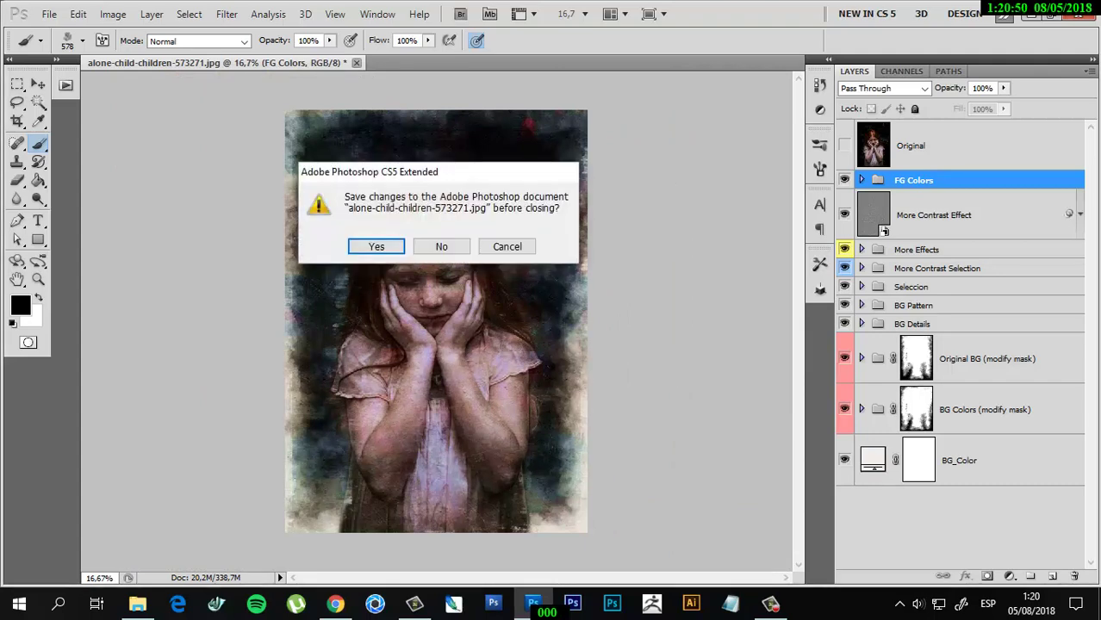
key("Return")
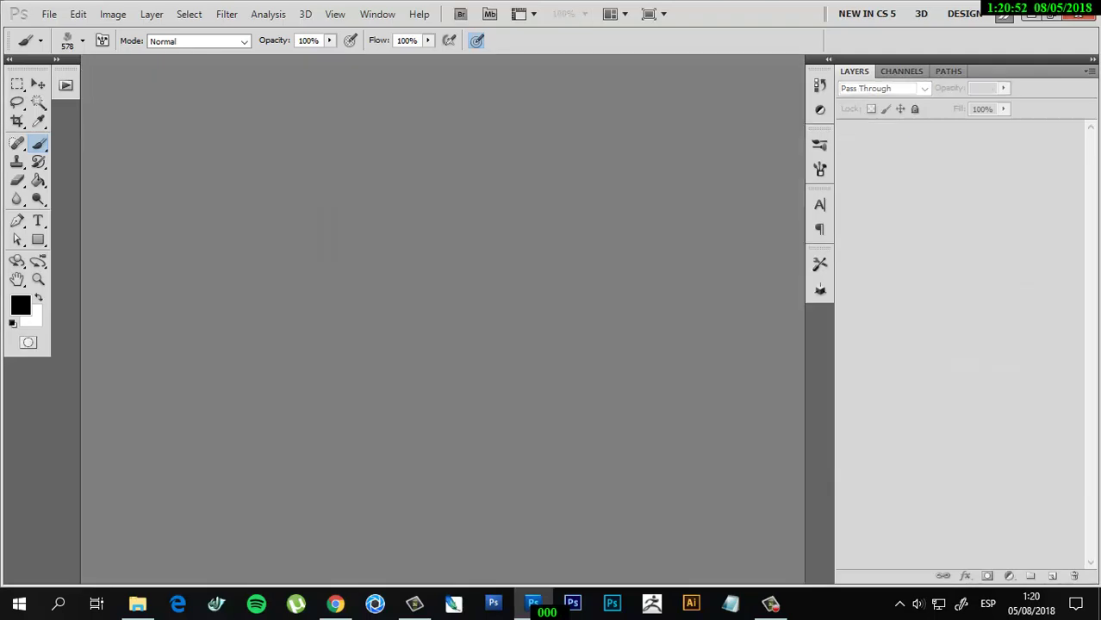